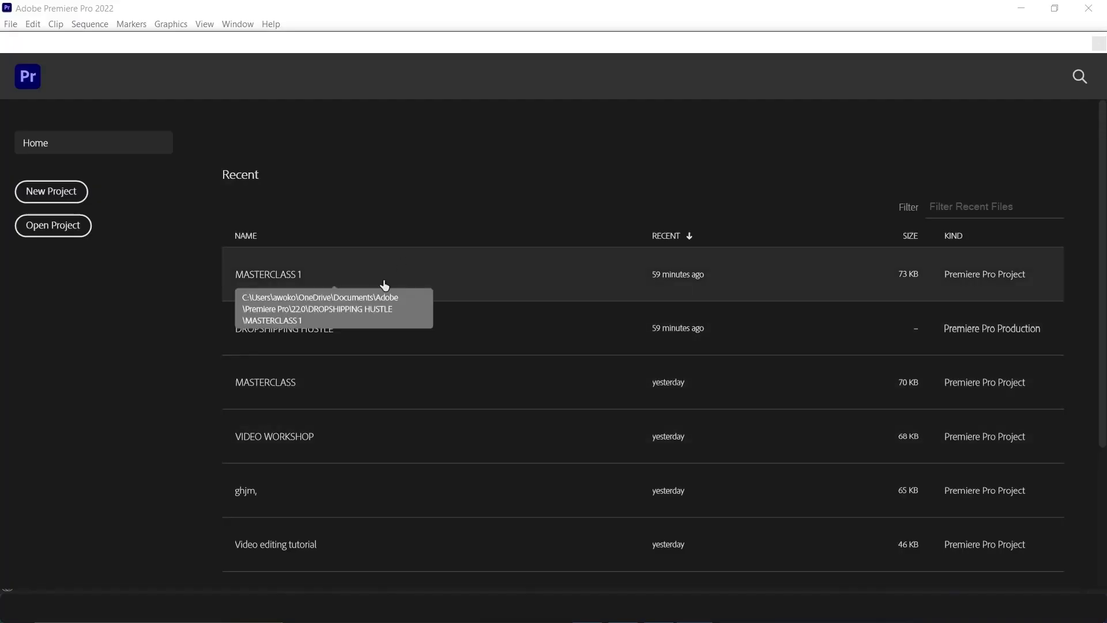
Open the MASTERCLASS 1 project and import the Portrait Of Young Happy Woman video clip from the Video folder
click(443, 279)
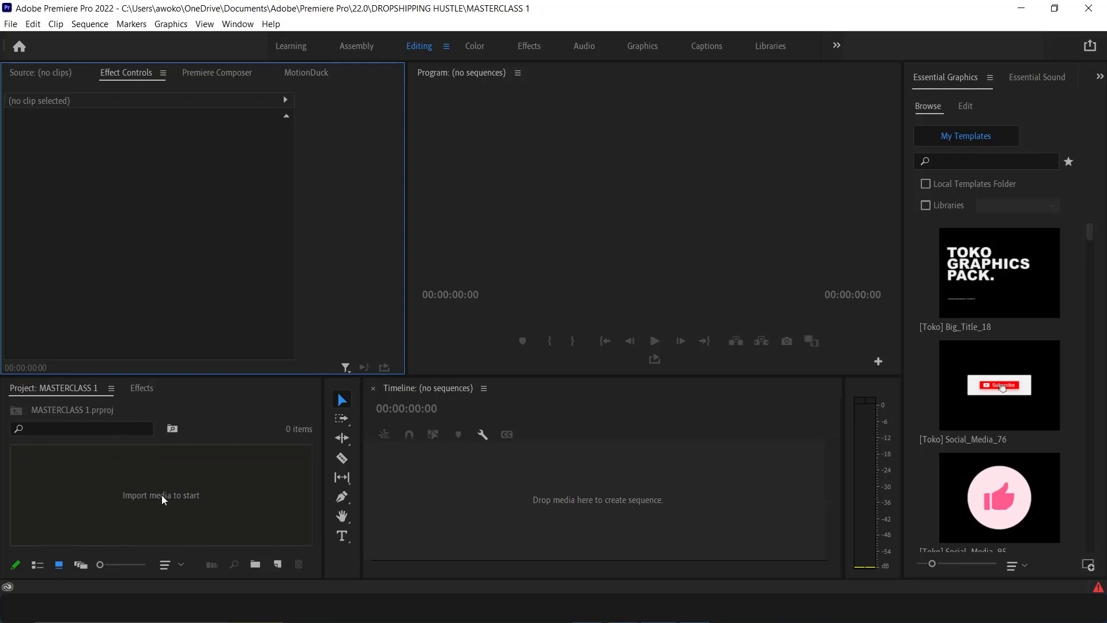
click(623, 608)
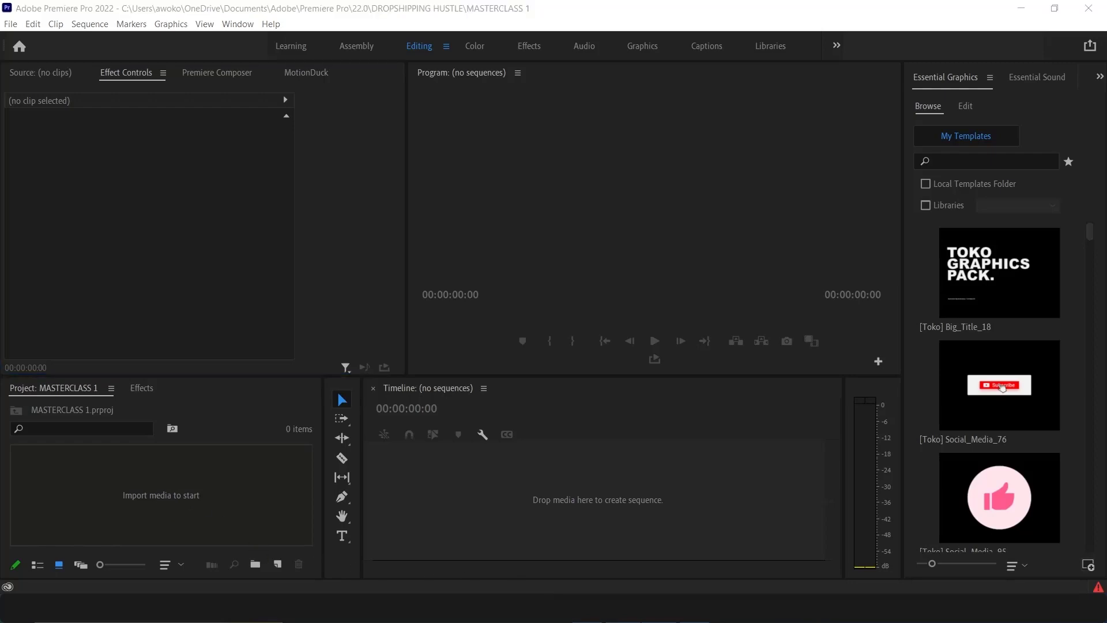
drag(403, 368, 75, 504)
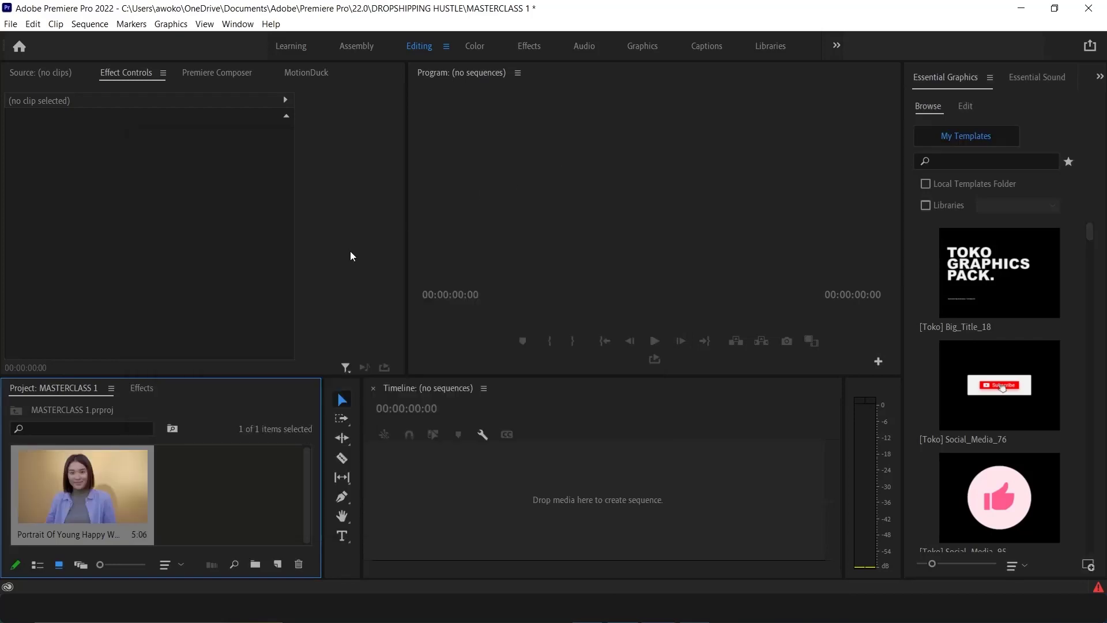
click(623, 608)
click(585, 139)
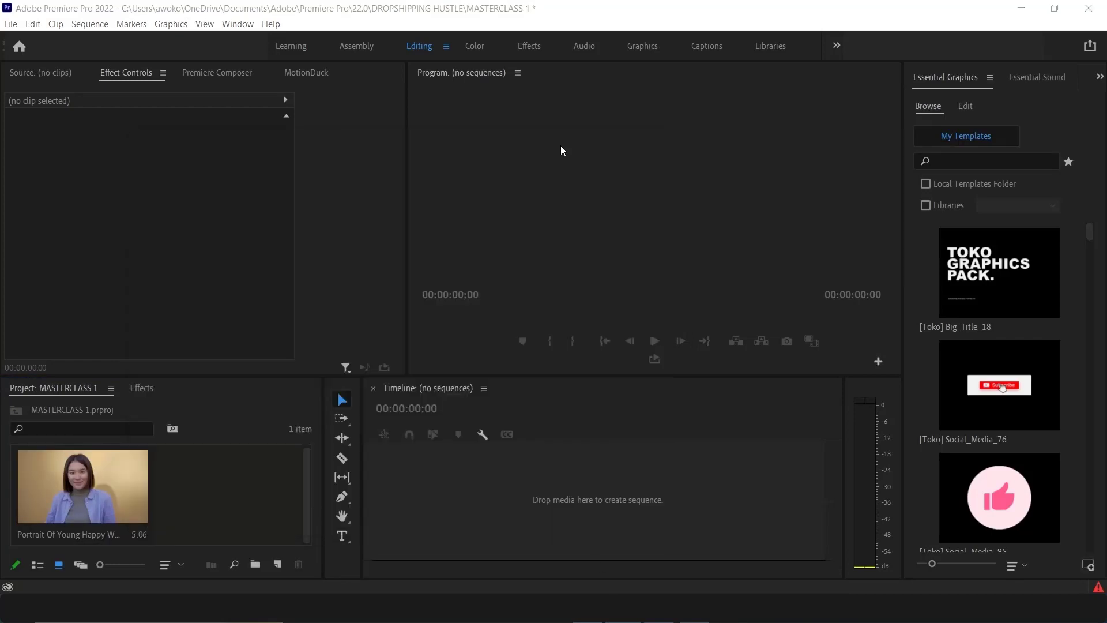
Create a new sequence with Custom editing mode and a 30.00 frames/second timebase
click(161, 541)
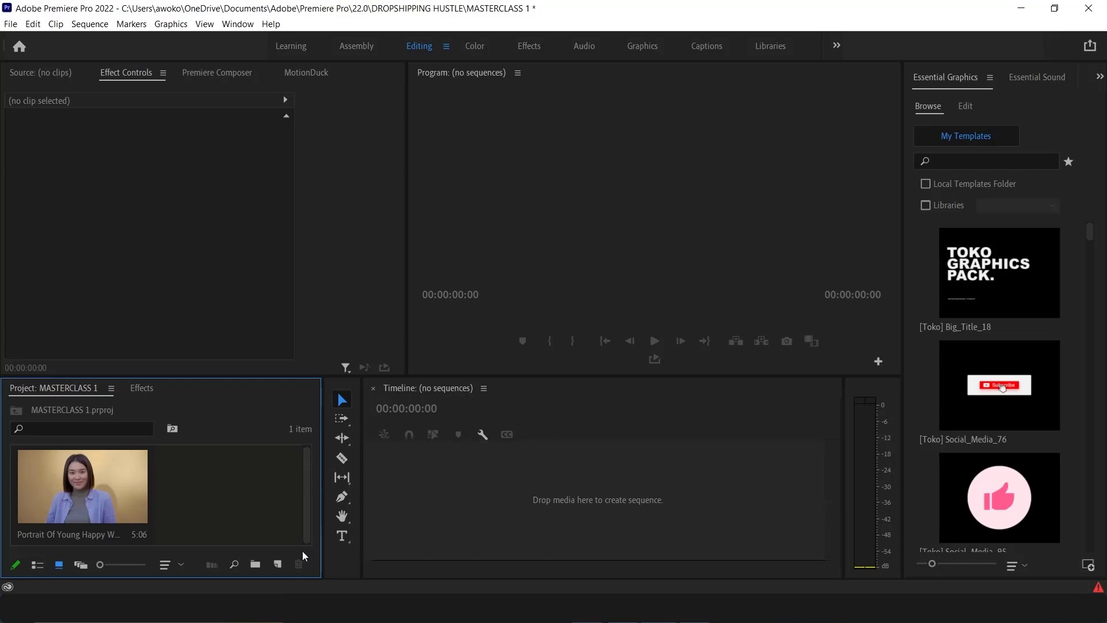
click(277, 563)
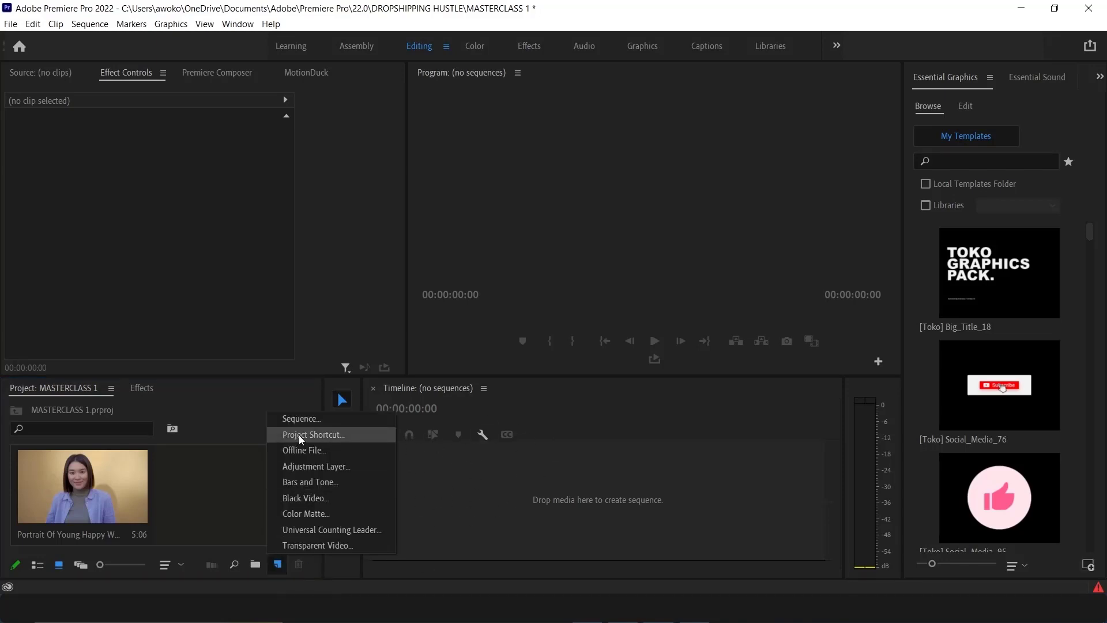
click(310, 419)
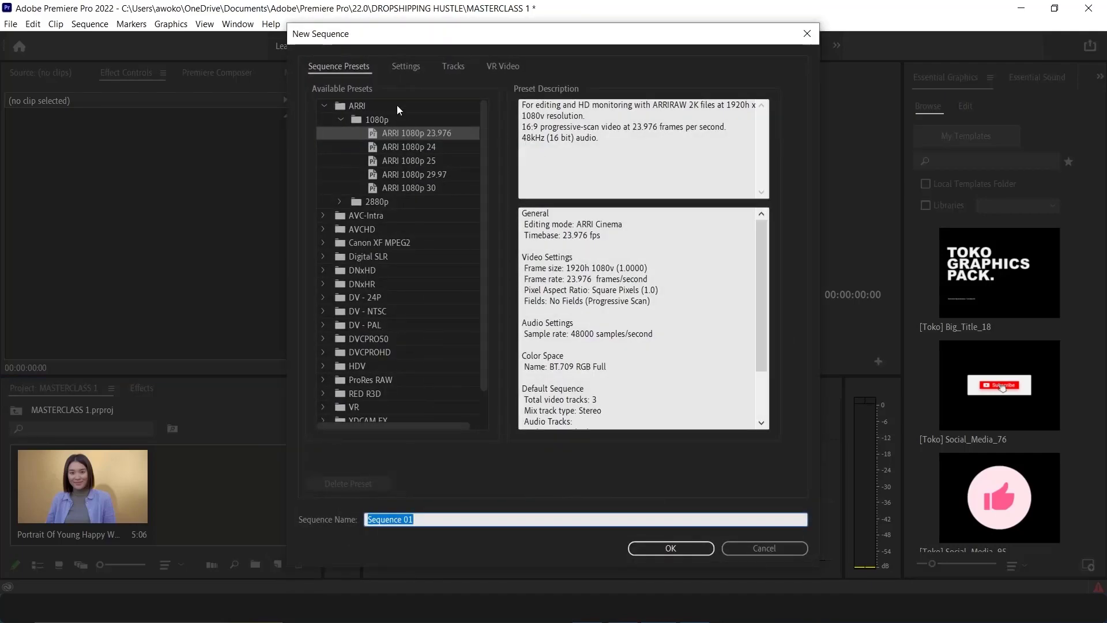
click(407, 65)
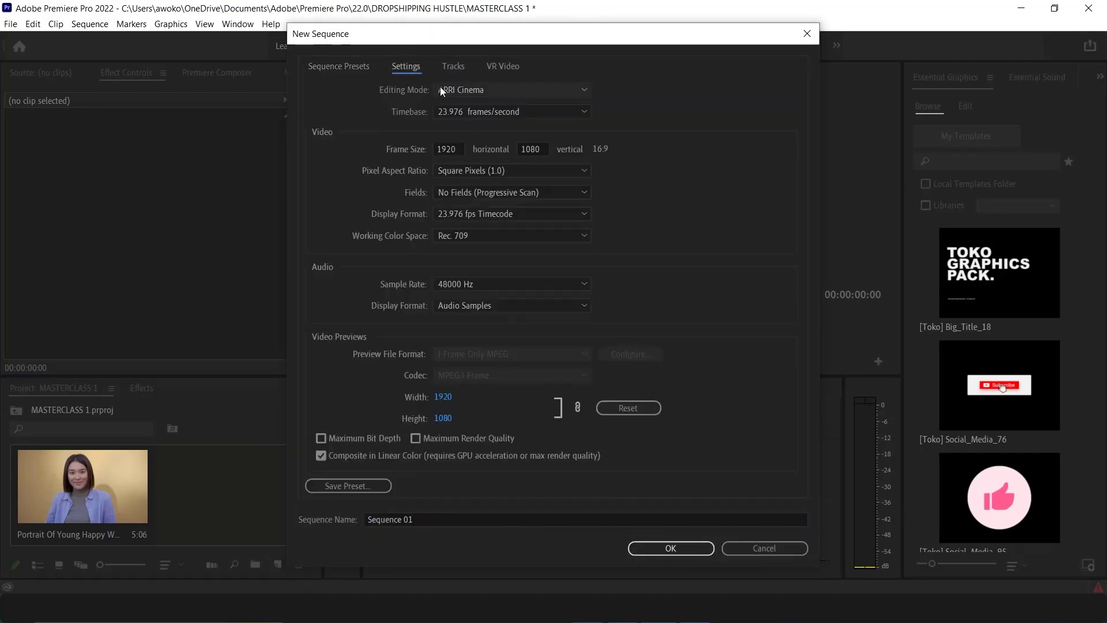
click(479, 94)
scroll(467, 137, up, 1)
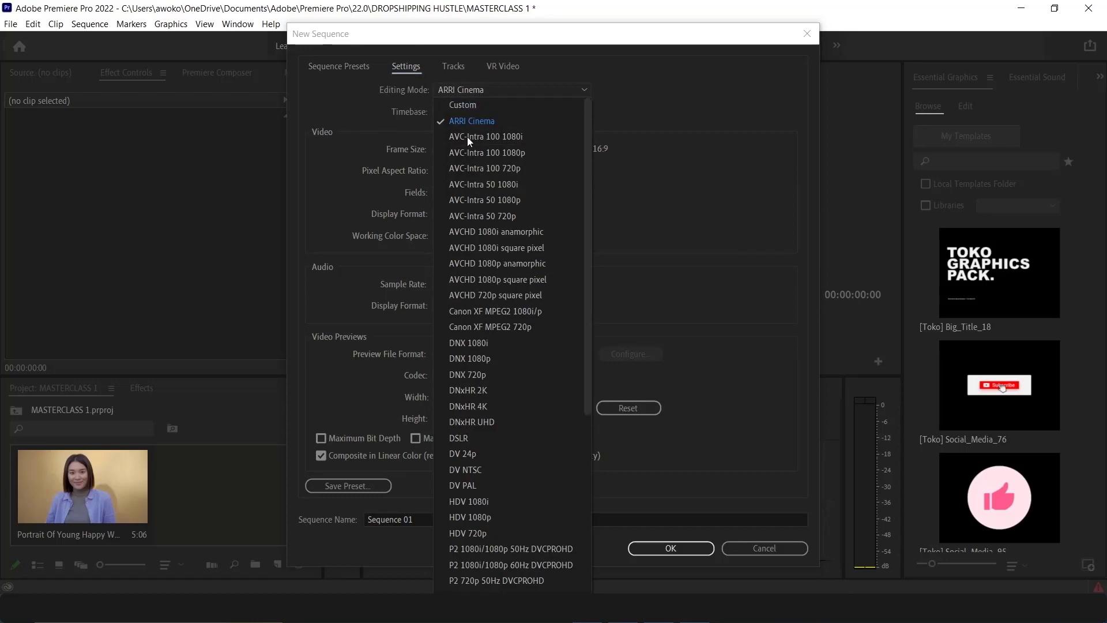
key(Escape)
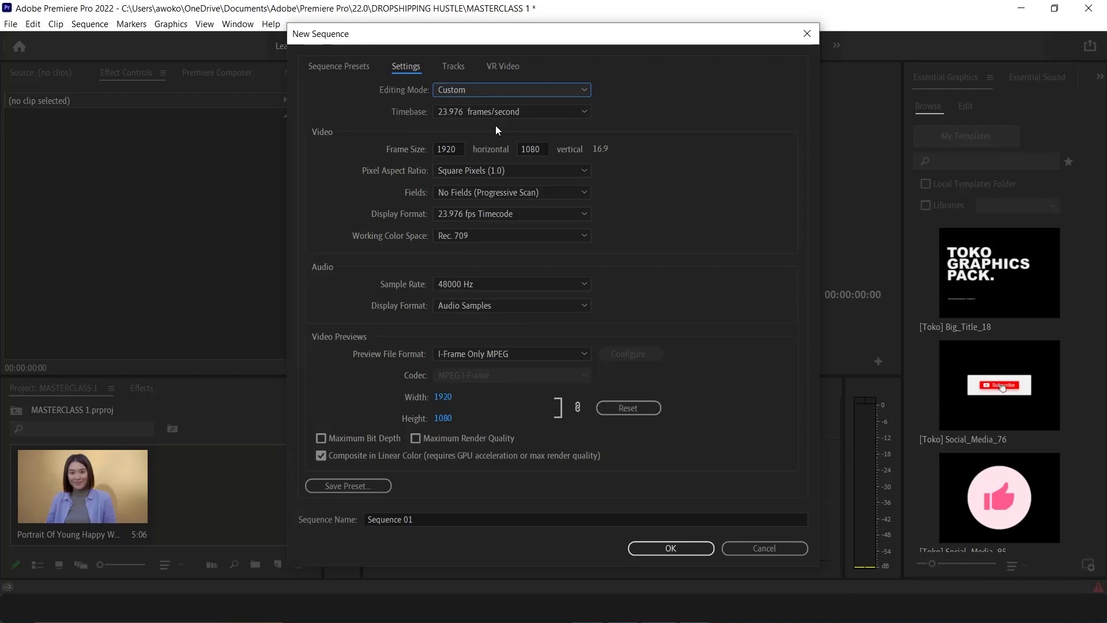
click(534, 113)
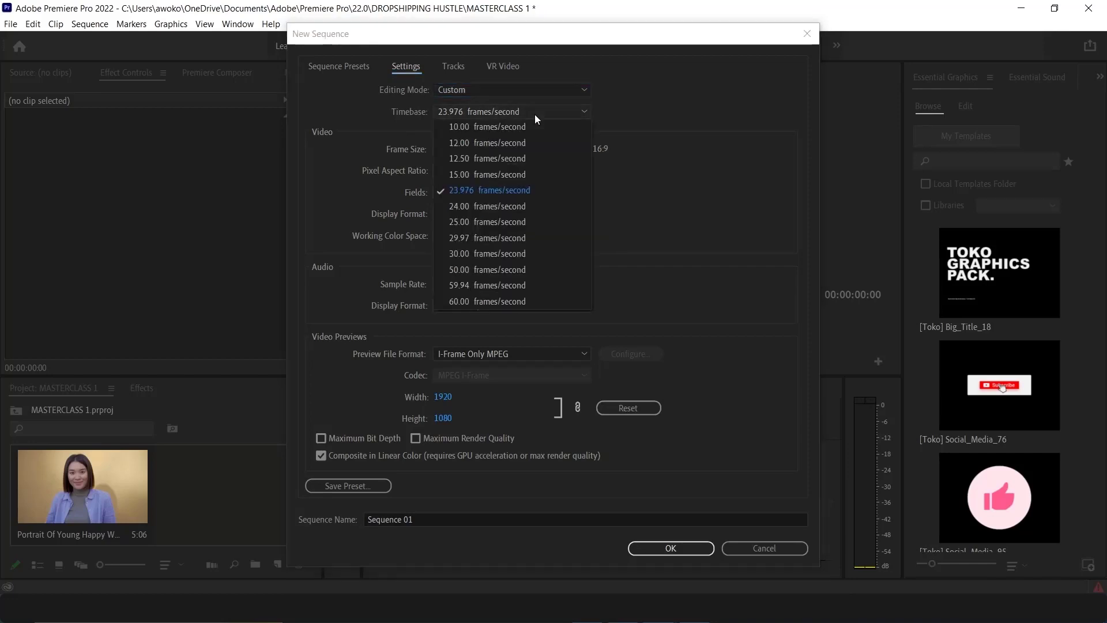
click(500, 258)
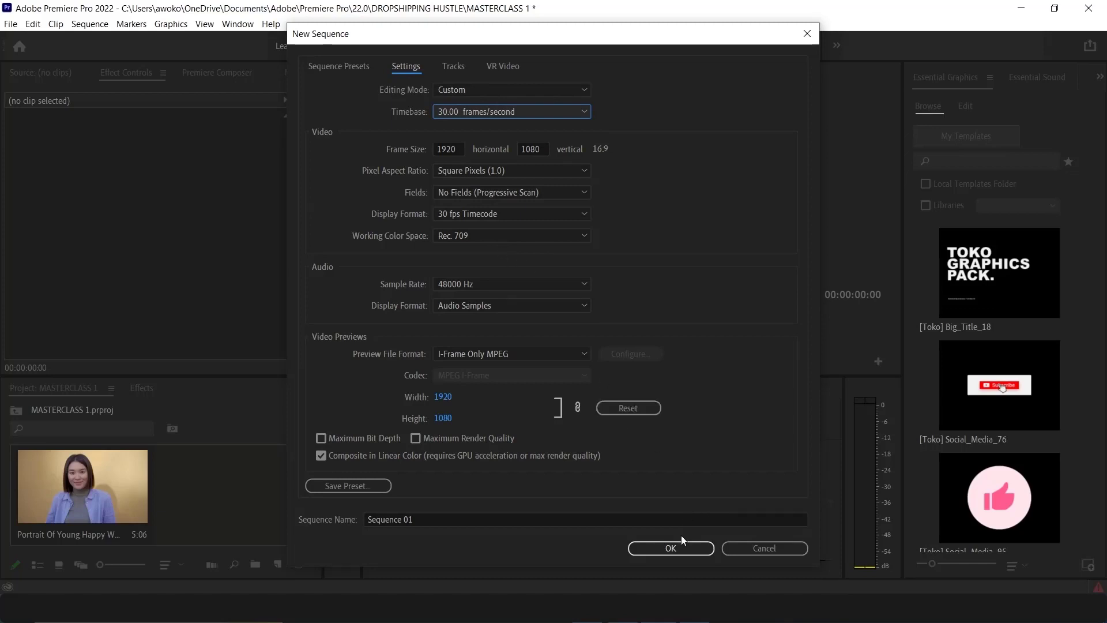
click(684, 549)
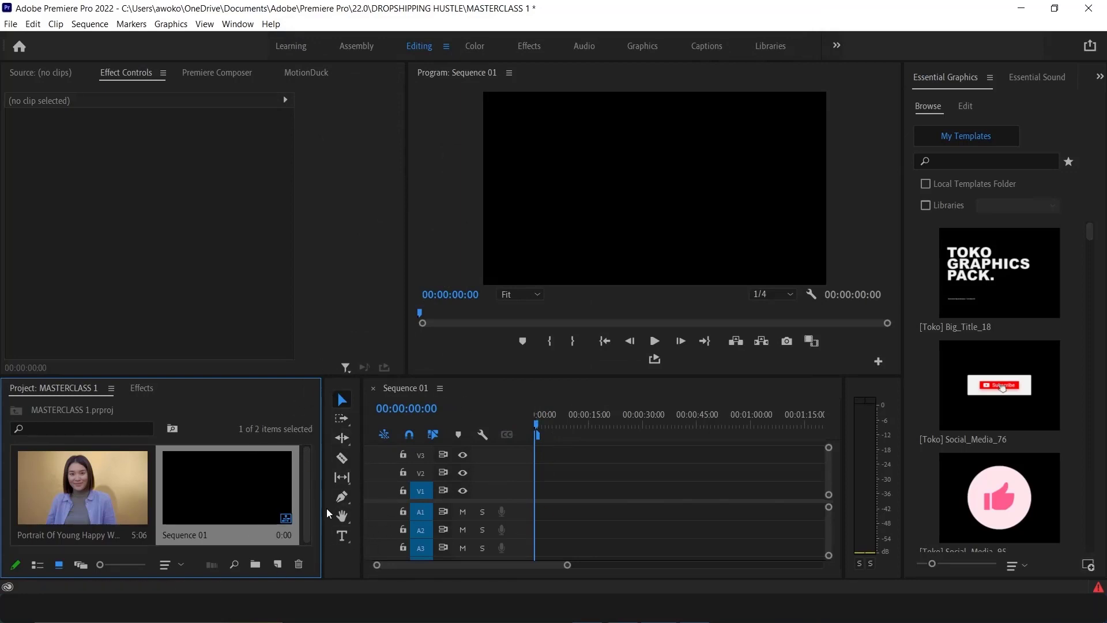
Add the portrait clip to the sequence's V1 track, keeping the existing sequence settings
click(92, 483)
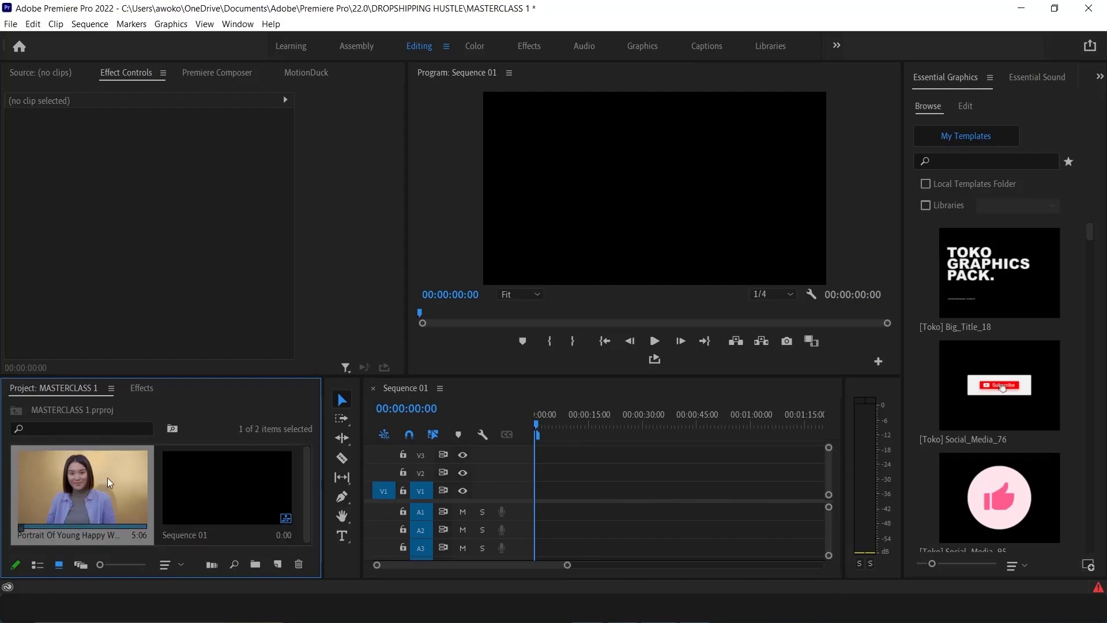
drag(116, 489, 535, 498)
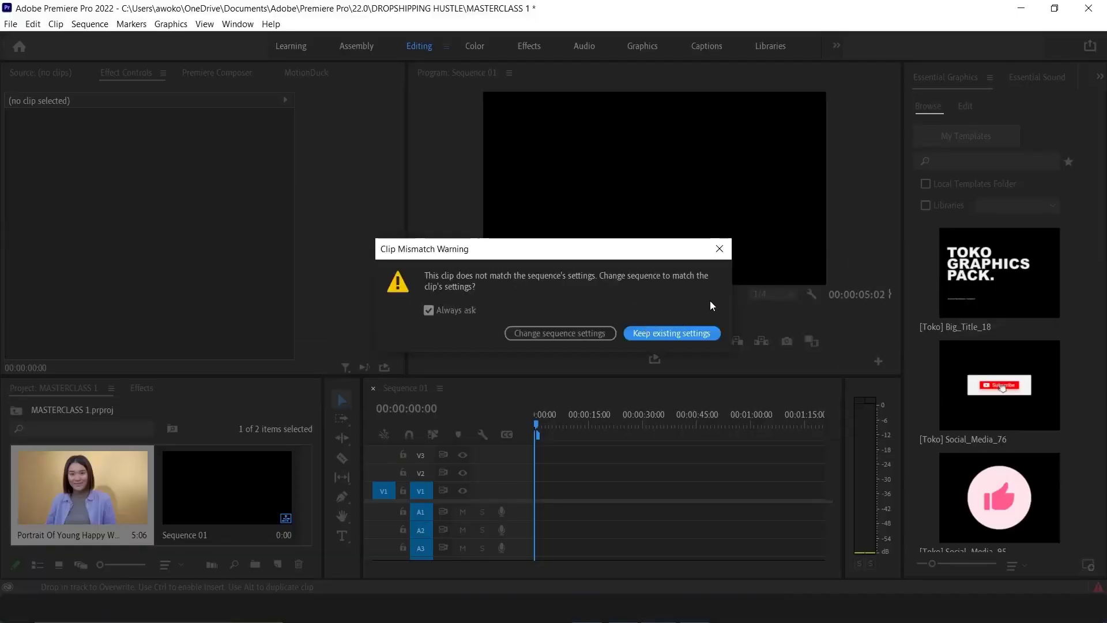
click(680, 337)
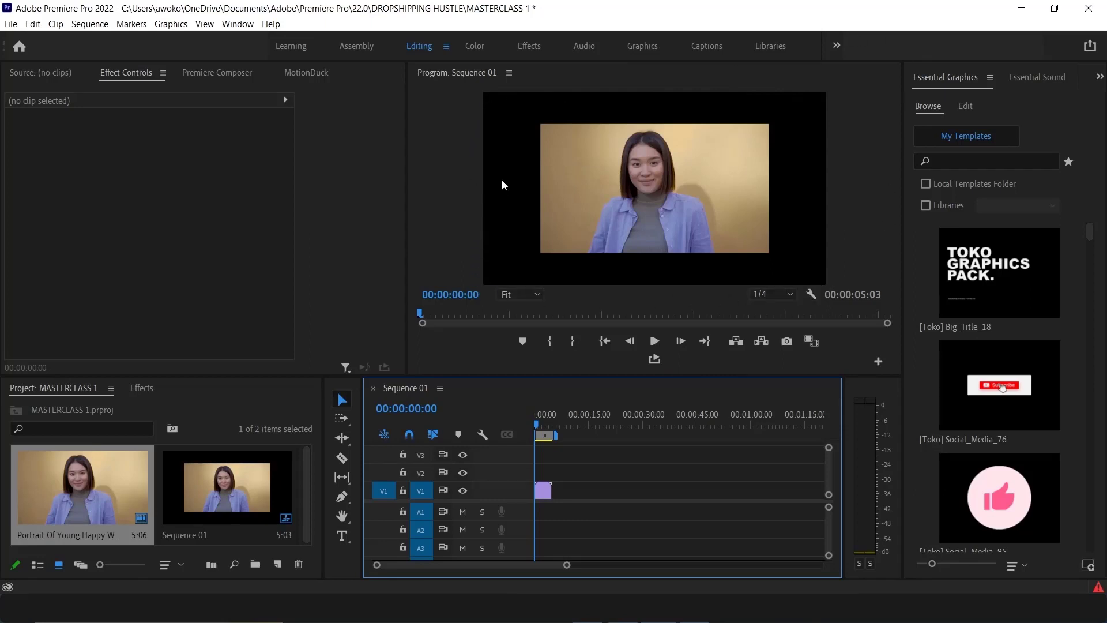
Browse the Source, Effect Controls, Premiere Composer and MotionDuck panels in the upper-left panel group
click(655, 203)
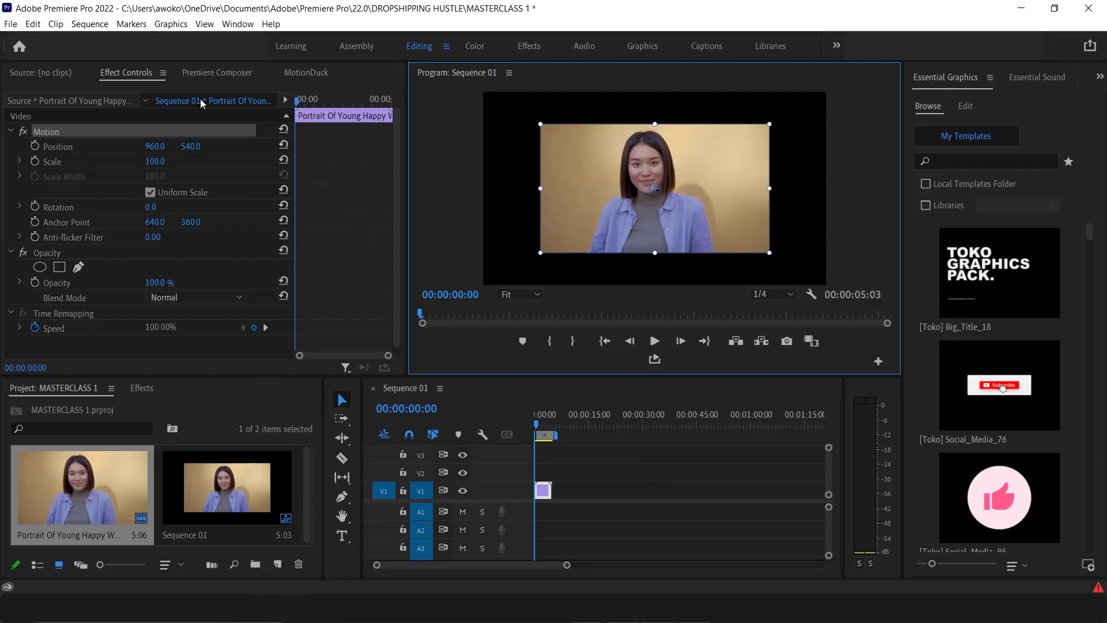
click(39, 72)
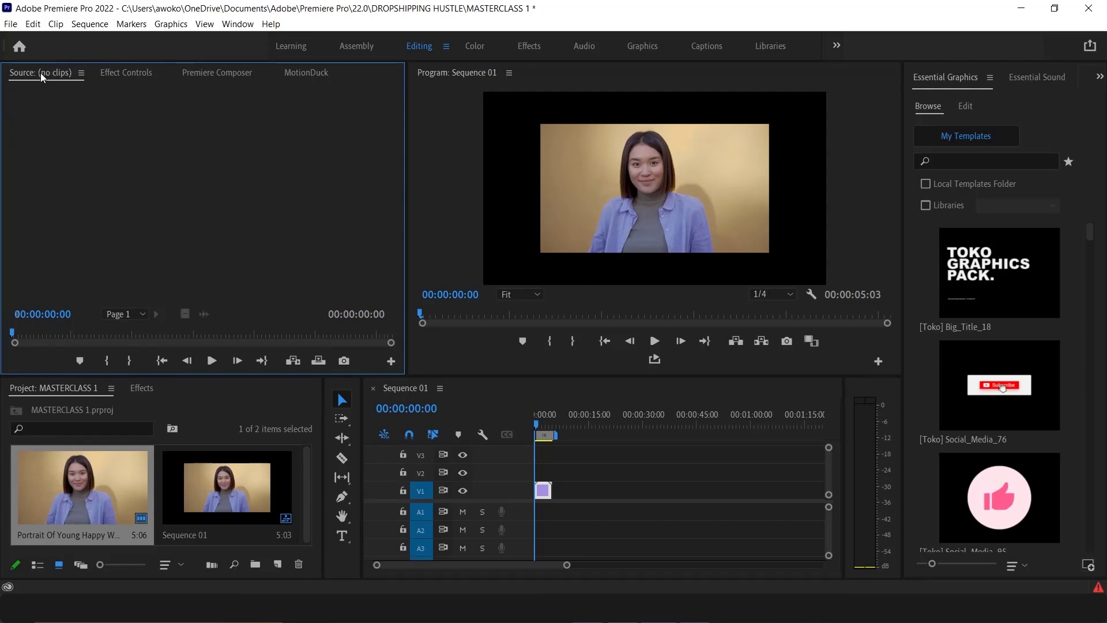
click(127, 74)
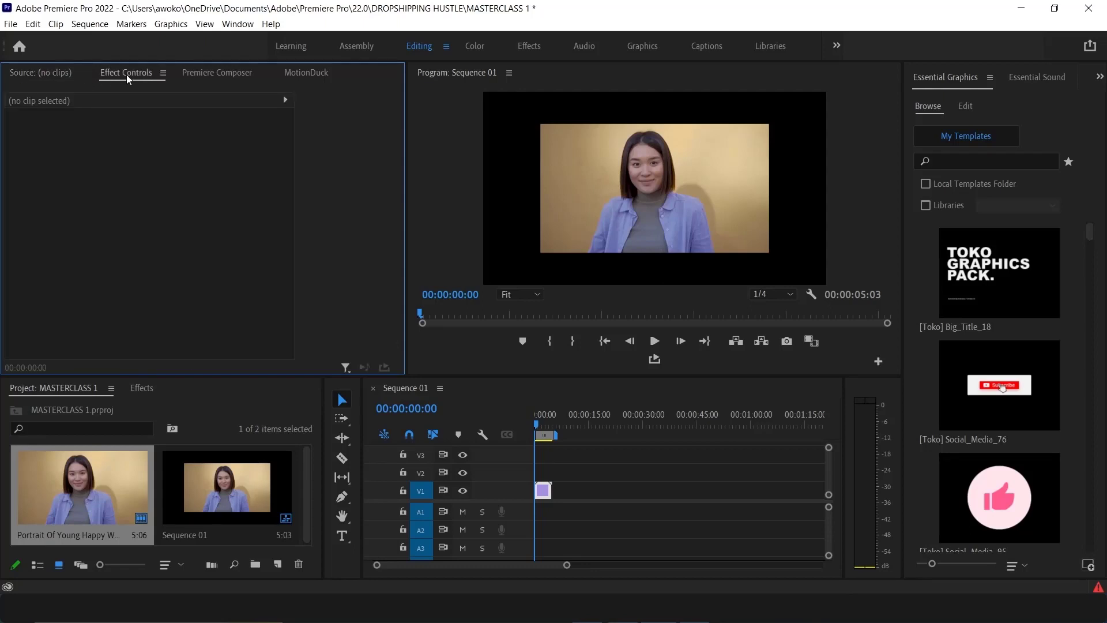
click(217, 72)
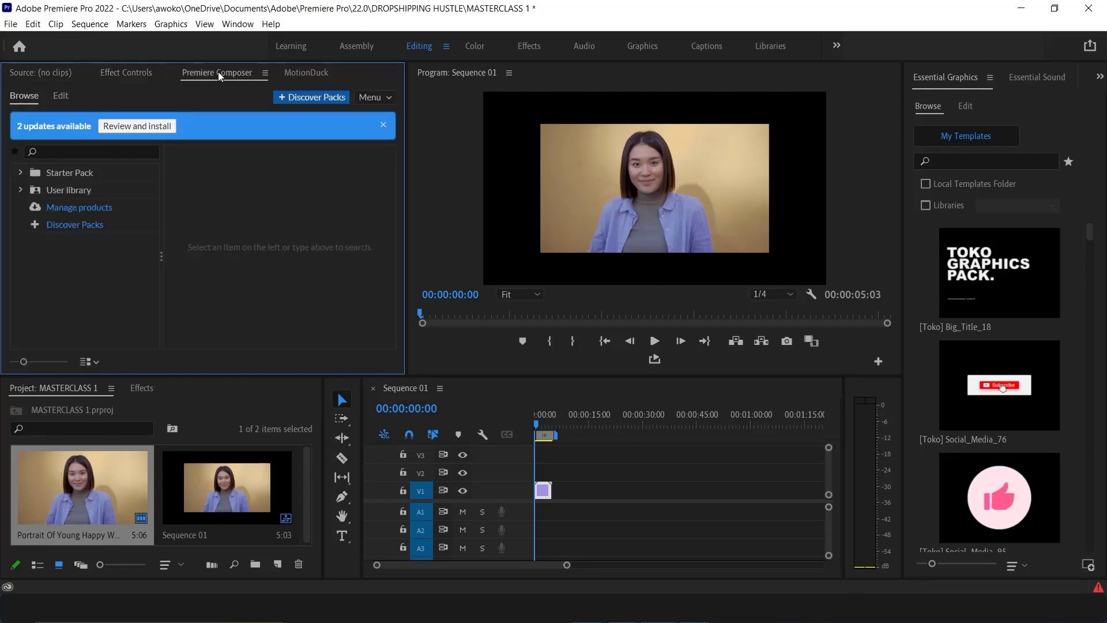
click(306, 67)
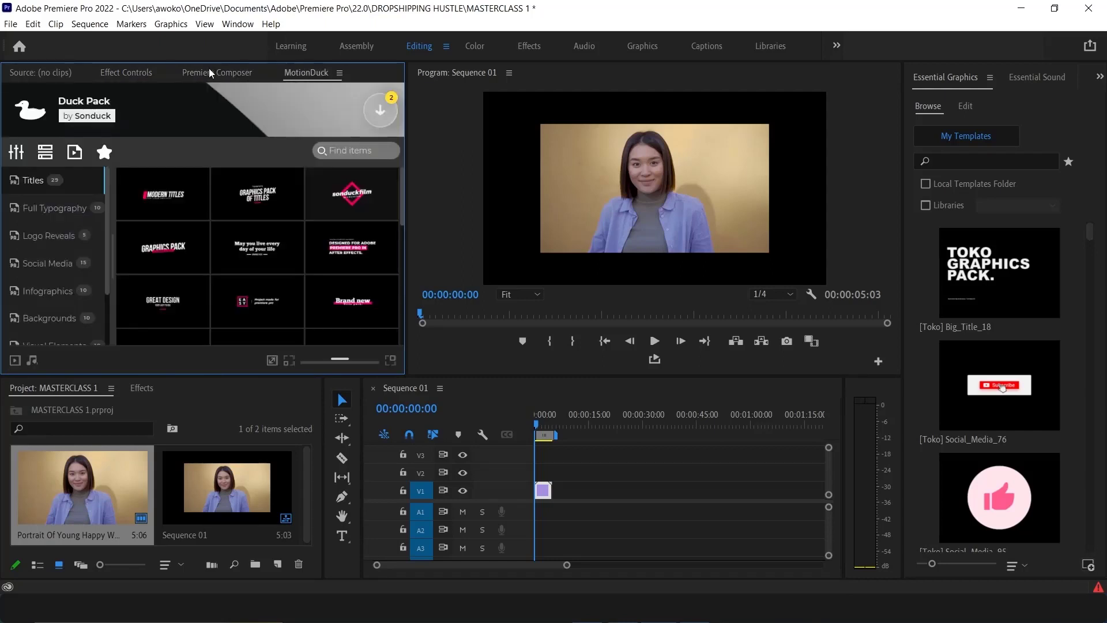
click(213, 70)
click(302, 72)
click(223, 74)
click(301, 74)
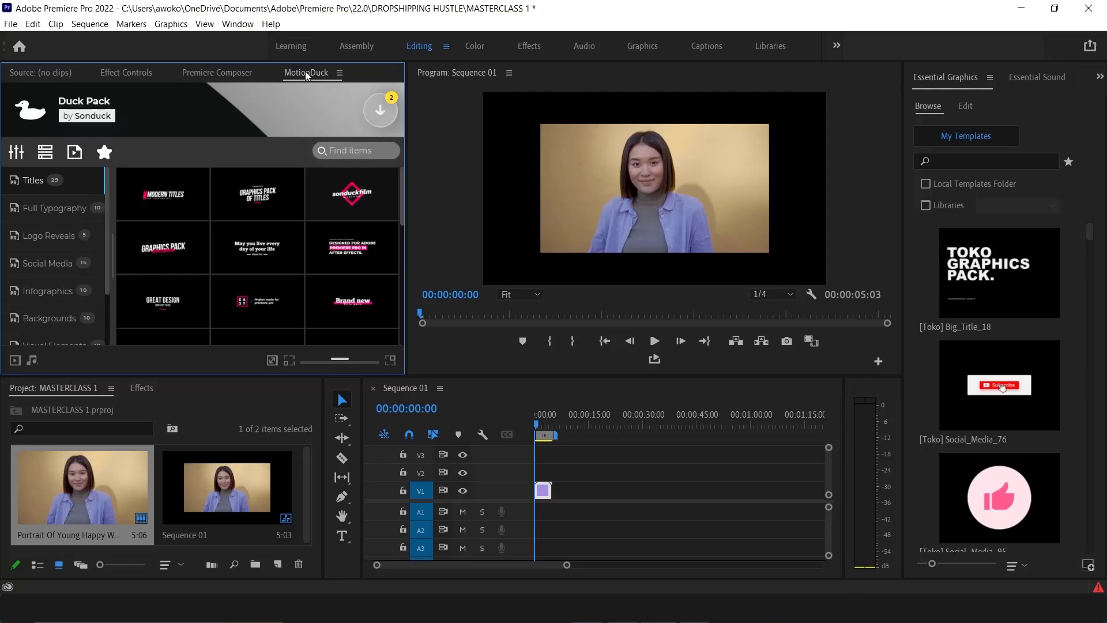
click(224, 77)
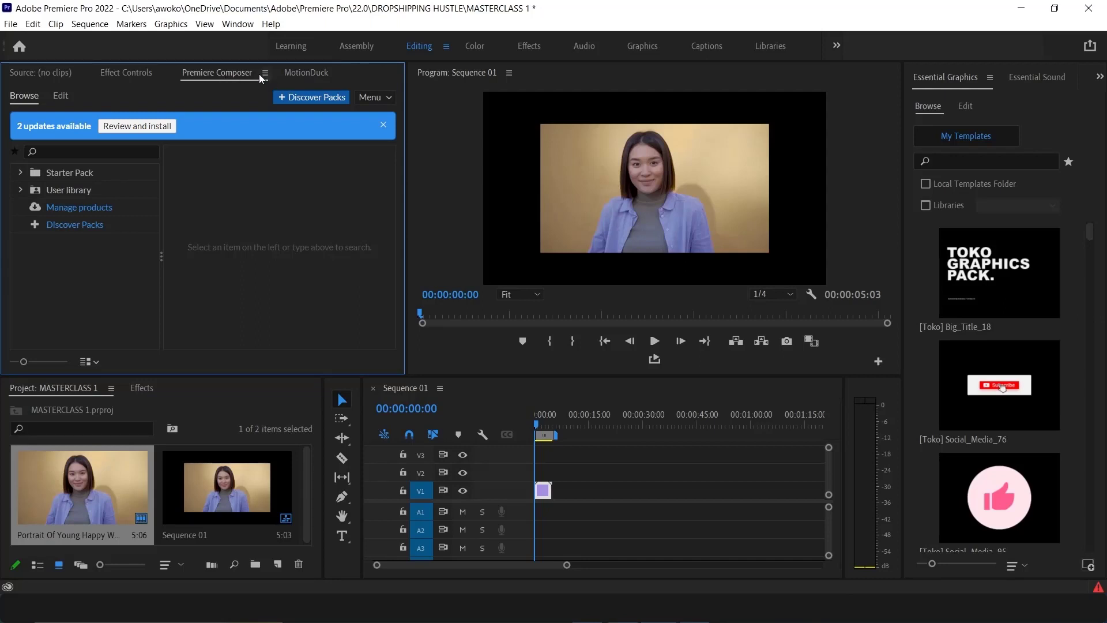
click(139, 74)
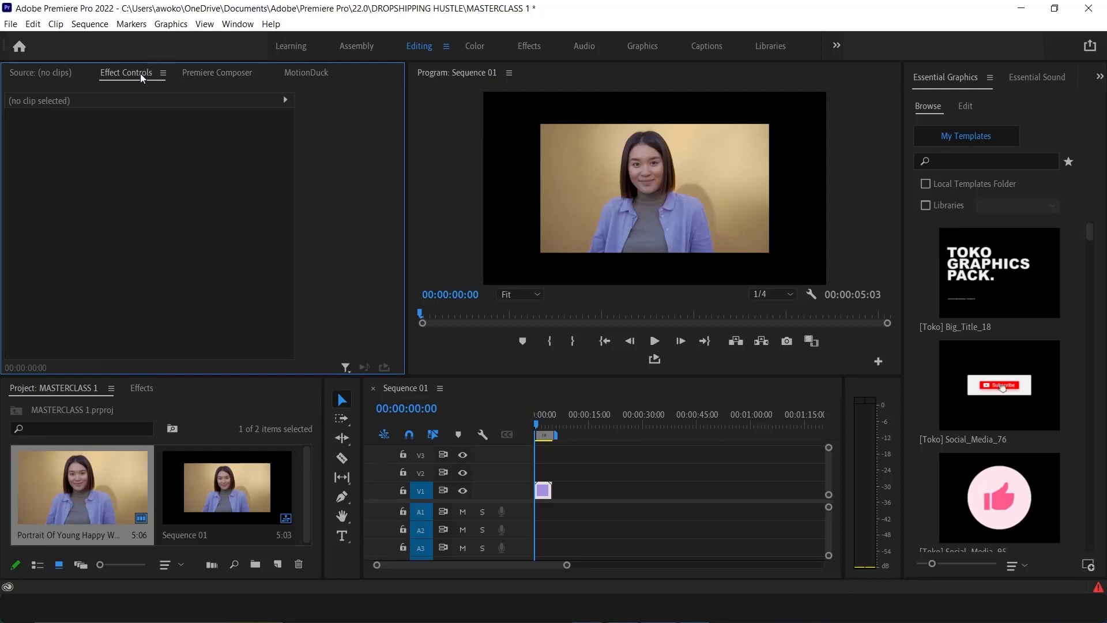
Undock the Effect Controls panel and dock it back beside the Source tab
click(163, 72)
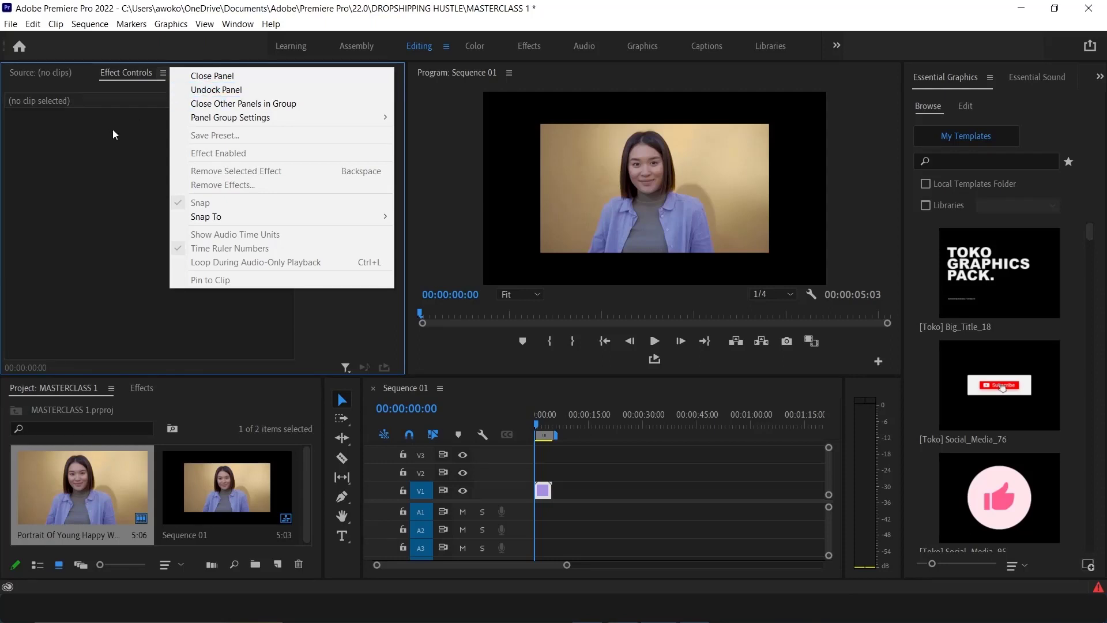
click(199, 90)
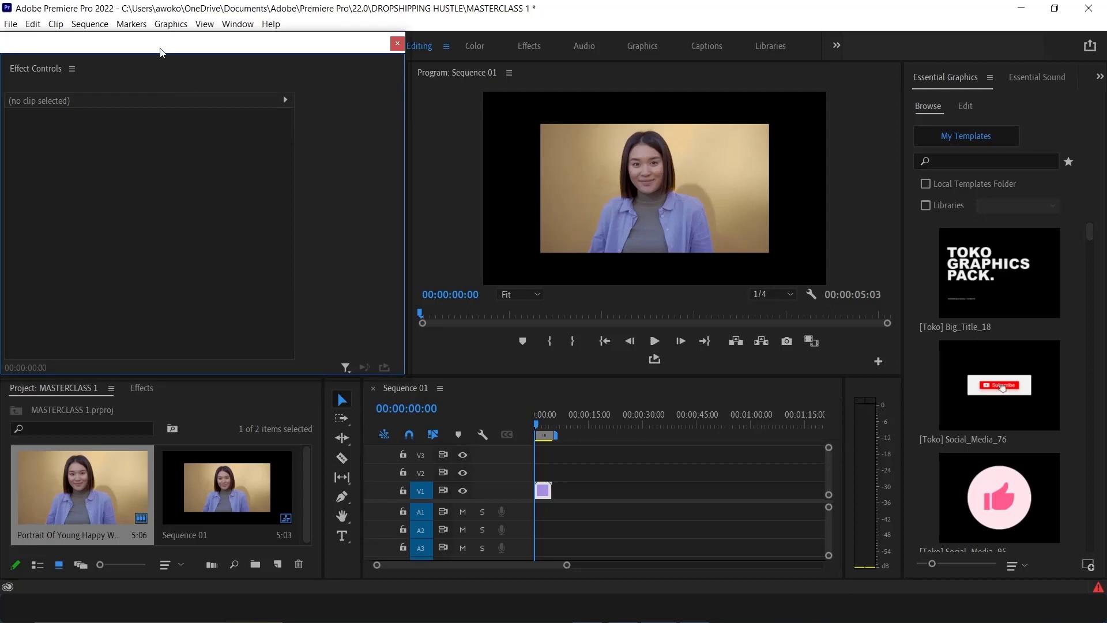
drag(162, 51, 595, 63)
drag(739, 81, 694, 128)
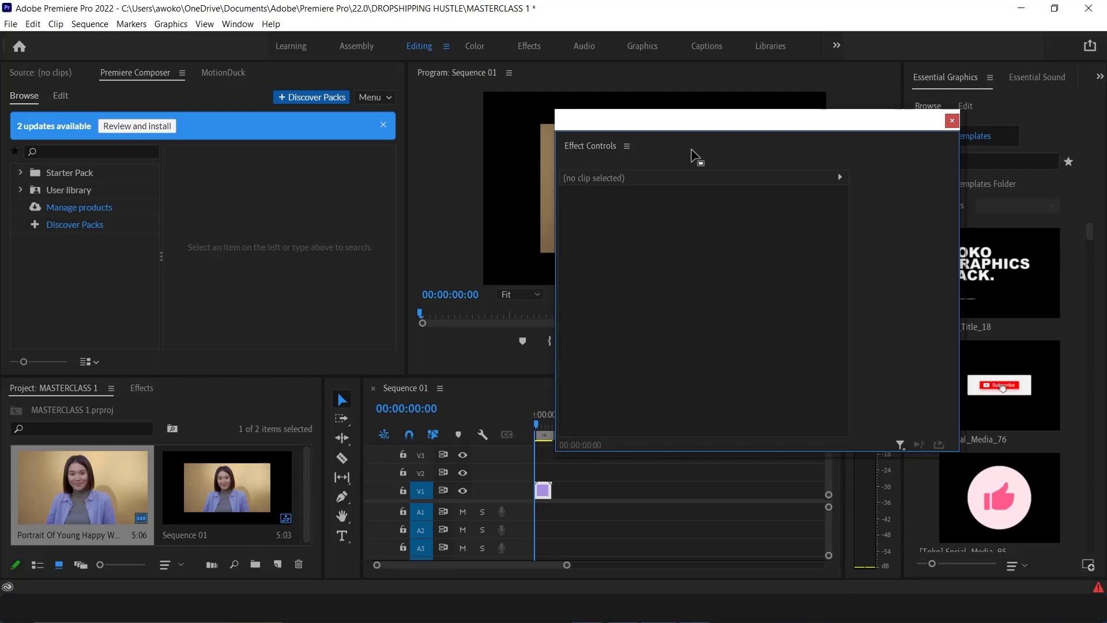
mouse_move(695, 157)
mouse_down()
mouse_move(871, 173)
mouse_move(870, 118)
mouse_move(755, 116)
mouse_move(758, 132)
mouse_move(736, 103)
mouse_move(288, 156)
mouse_move(167, 139)
mouse_move(148, 104)
mouse_move(171, 81)
mouse_move(165, 88)
mouse_up()
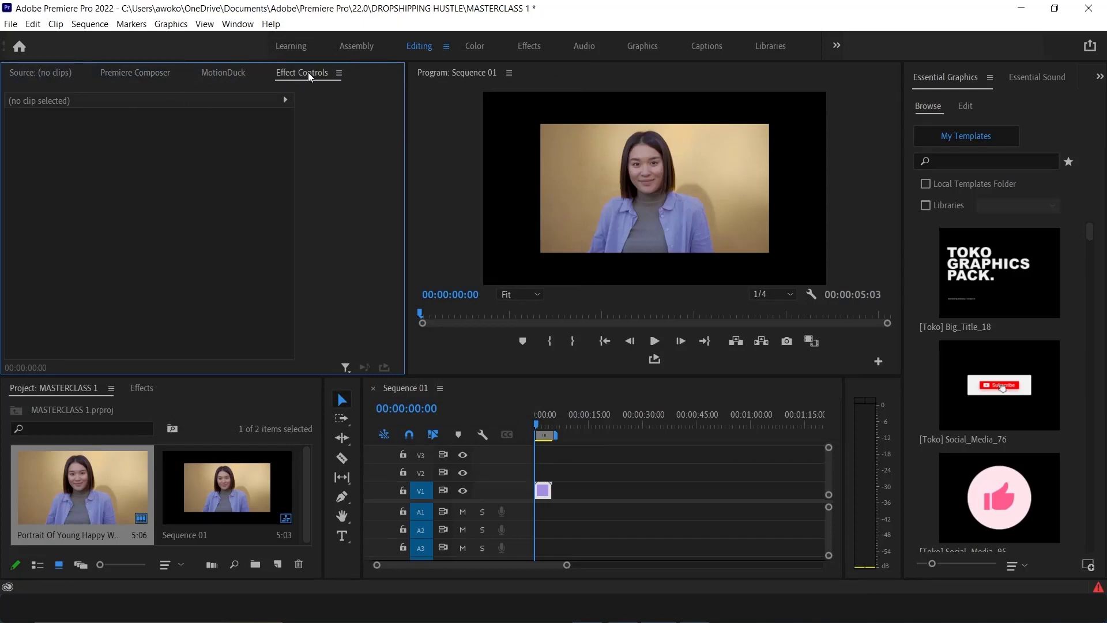
drag(307, 72, 87, 78)
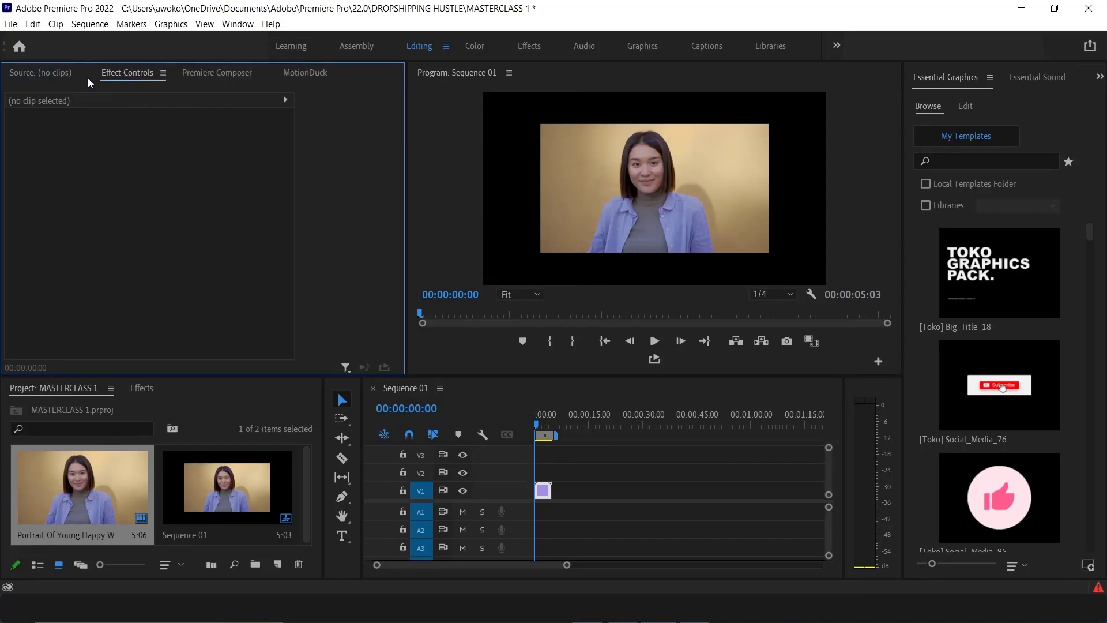
Select the clip on the timeline and set its Motion Position to 1050.0 by 723.0
click(54, 72)
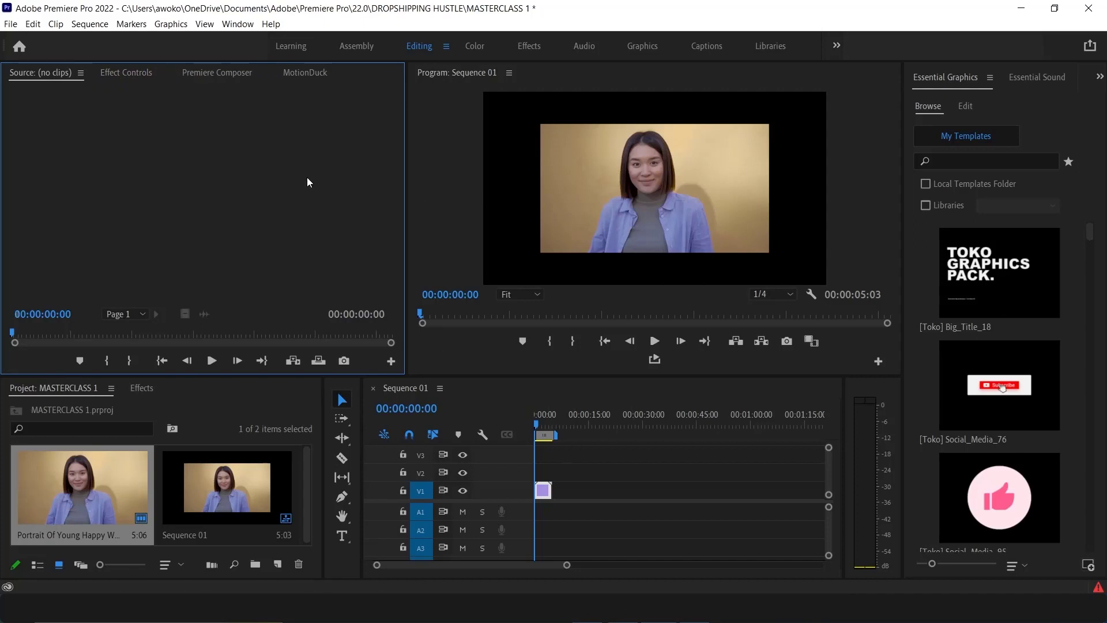
click(136, 79)
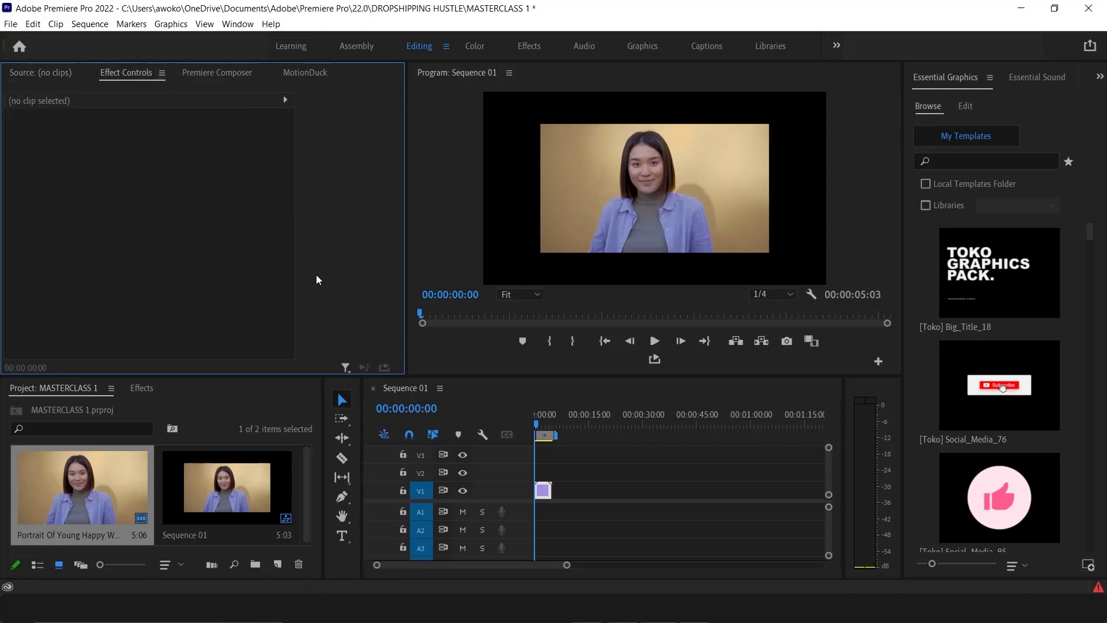
click(584, 475)
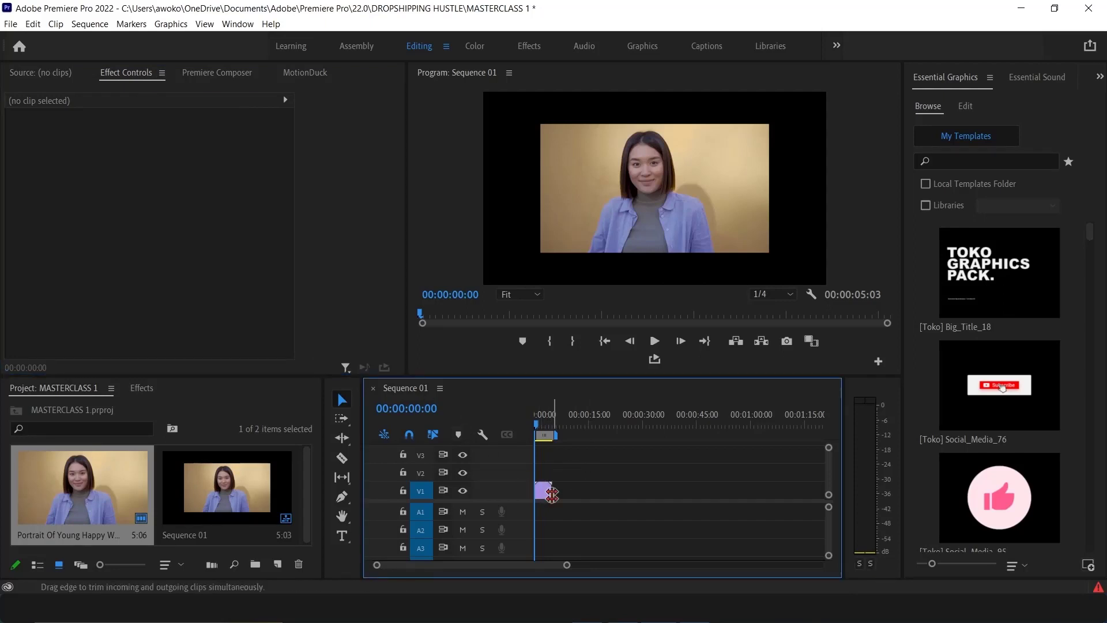
click(541, 496)
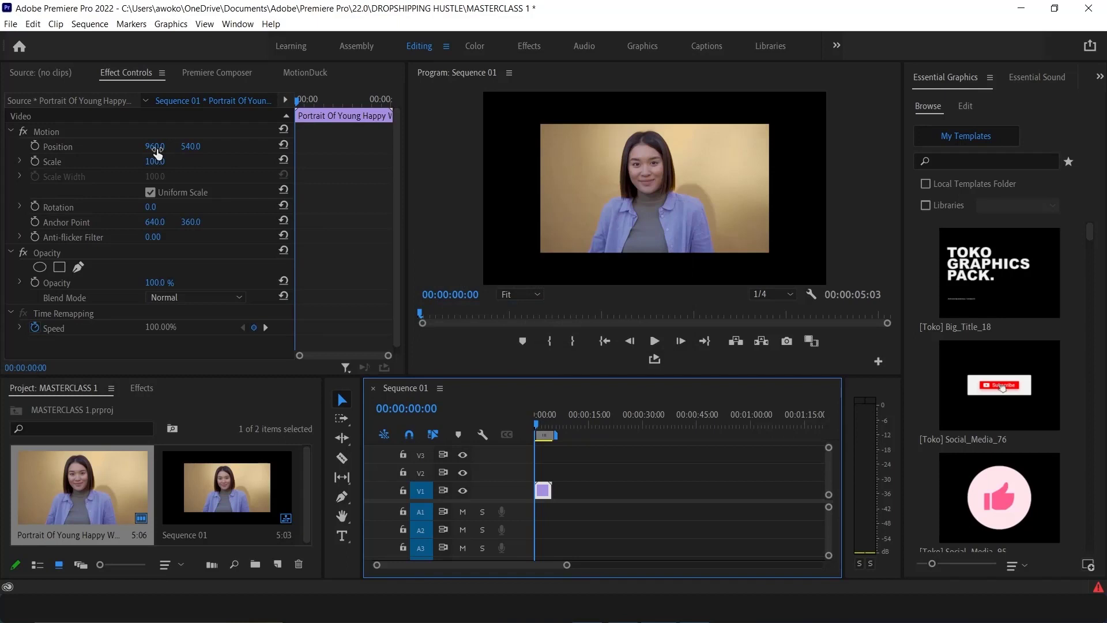
drag(157, 152, 291, 152)
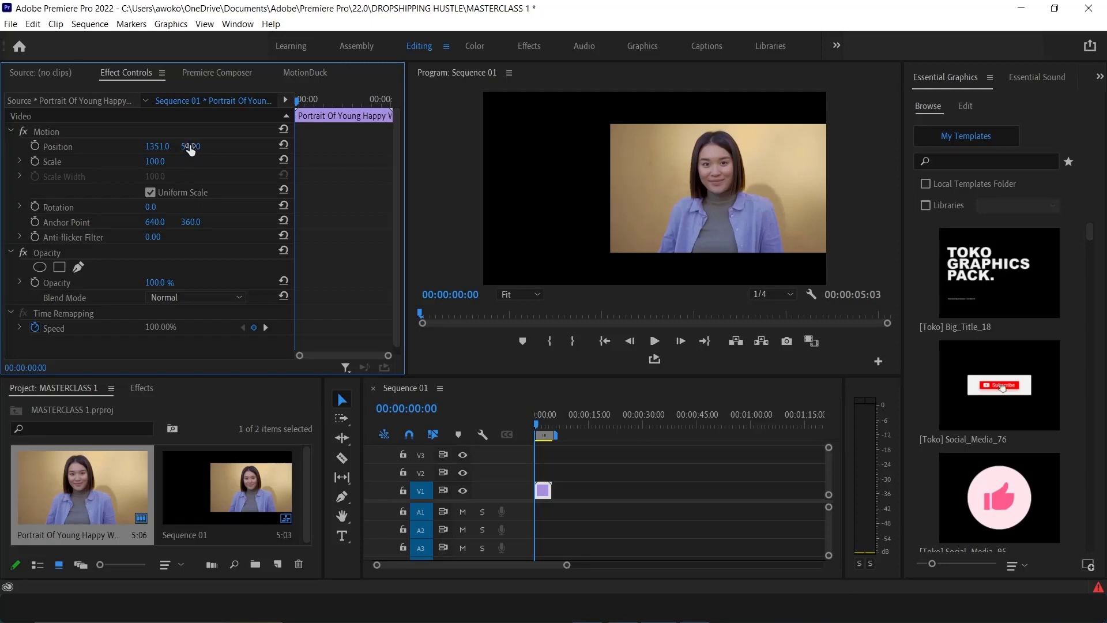
drag(190, 149, 253, 148)
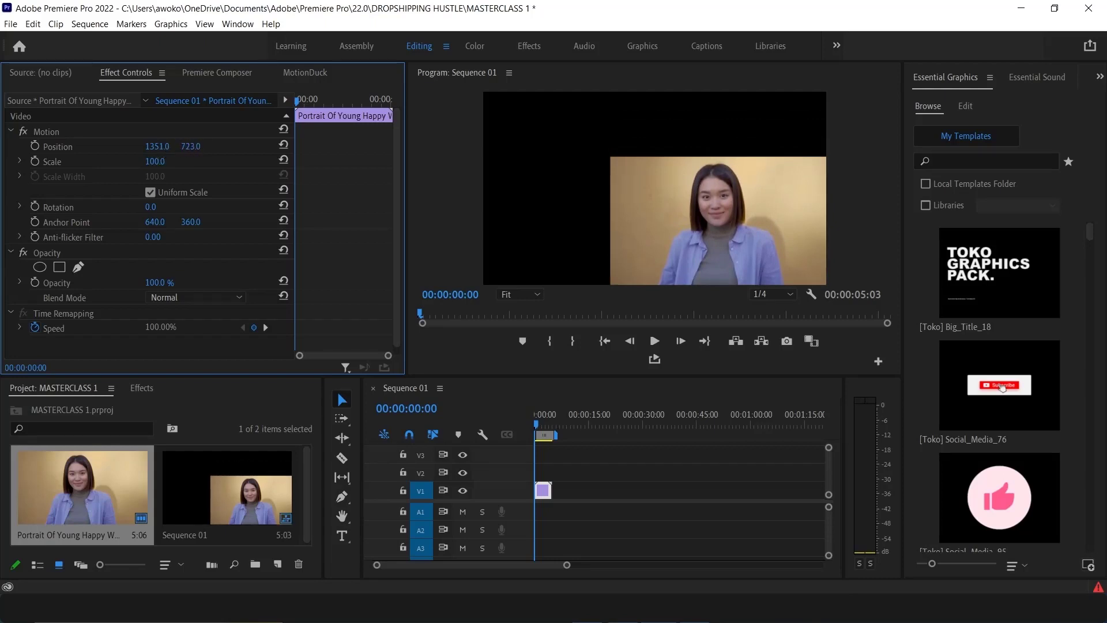
drag(156, 146, 63, 146)
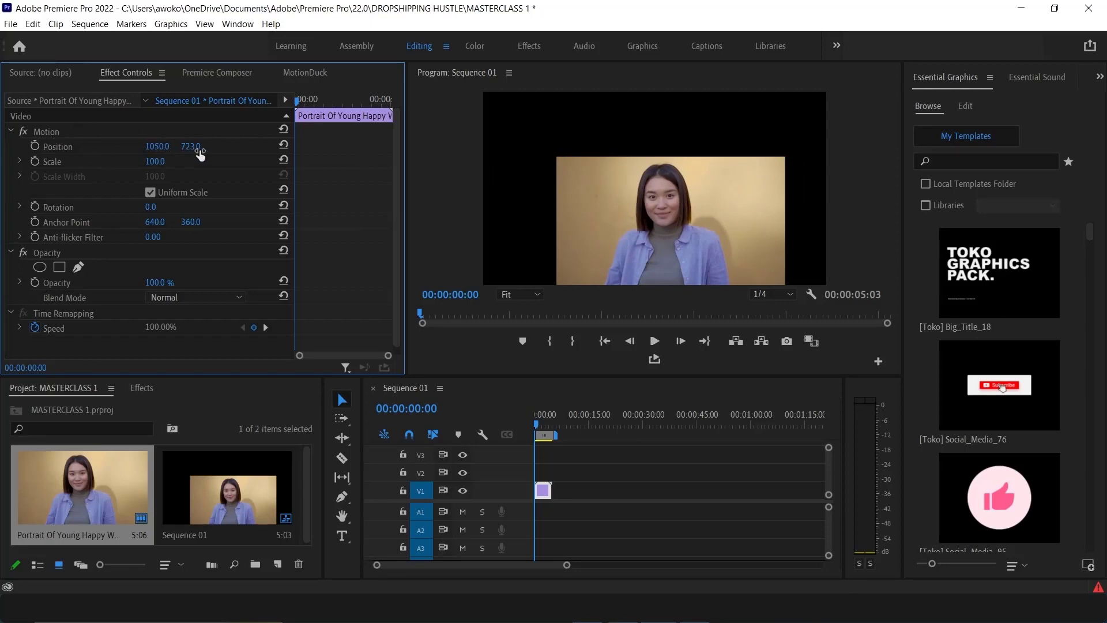
Scrub the clip's Position x and y values to move it around the frame, then undo the position changes
click(162, 144)
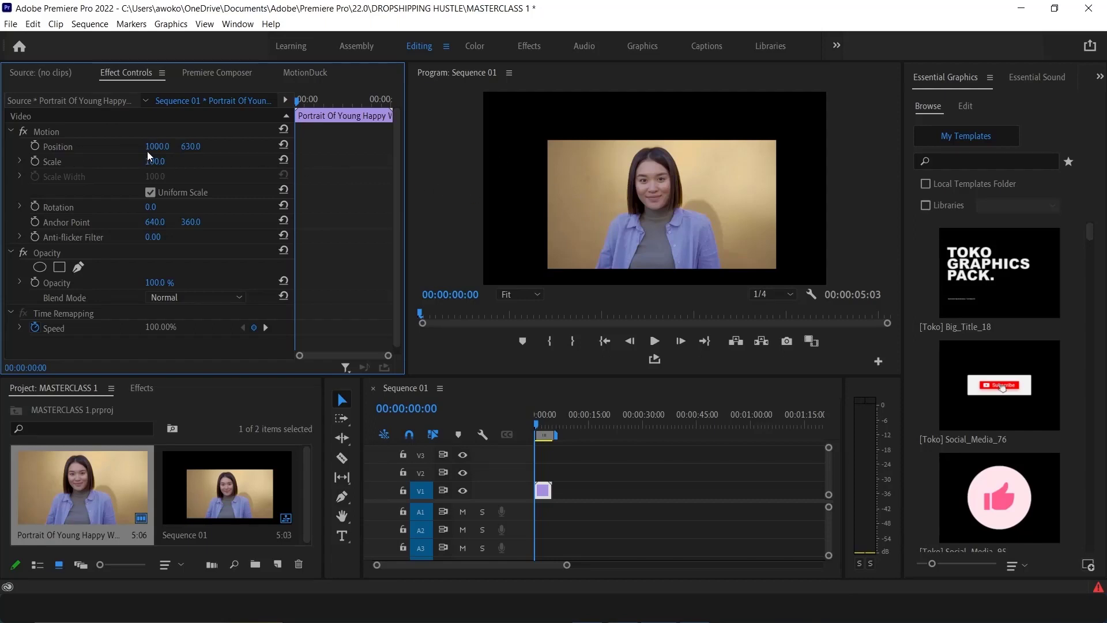
drag(147, 151, 193, 151)
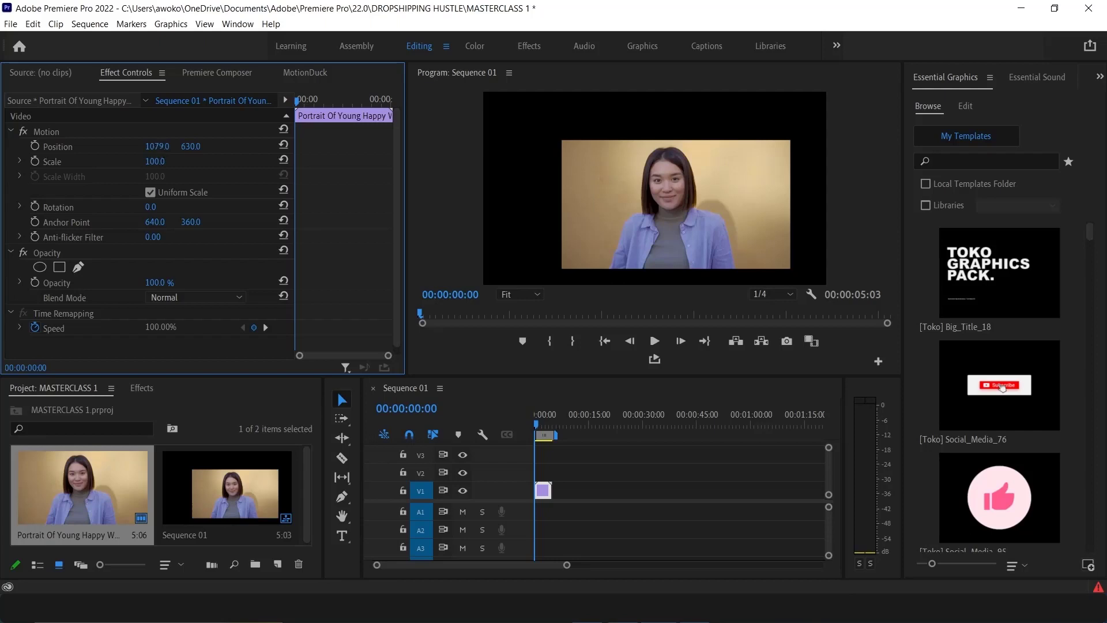
drag(157, 146, 0, 147)
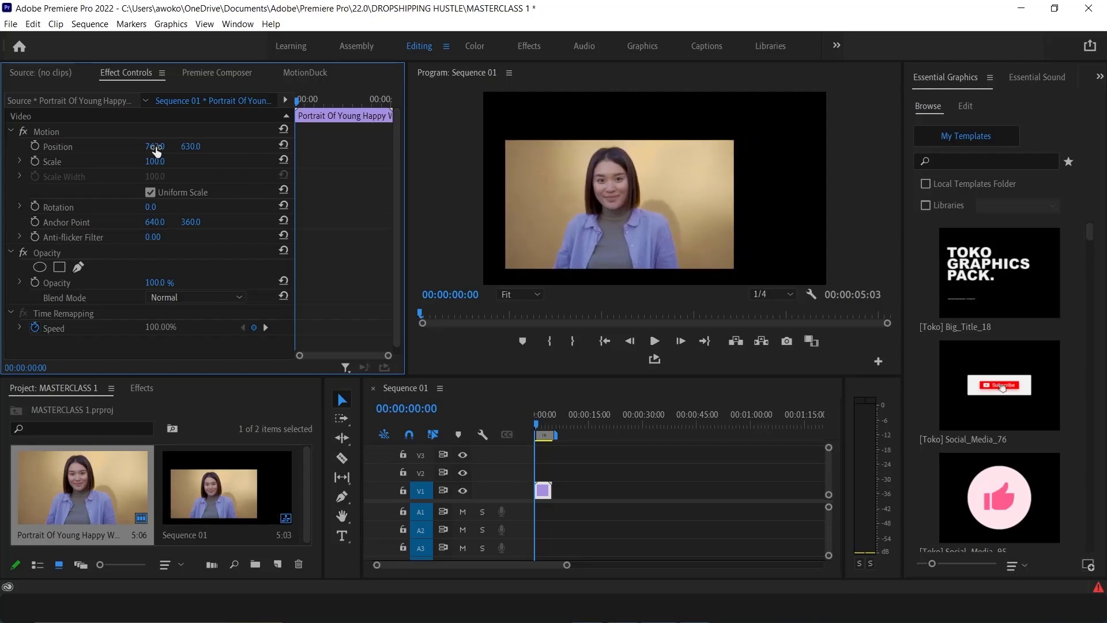
drag(155, 147, 374, 146)
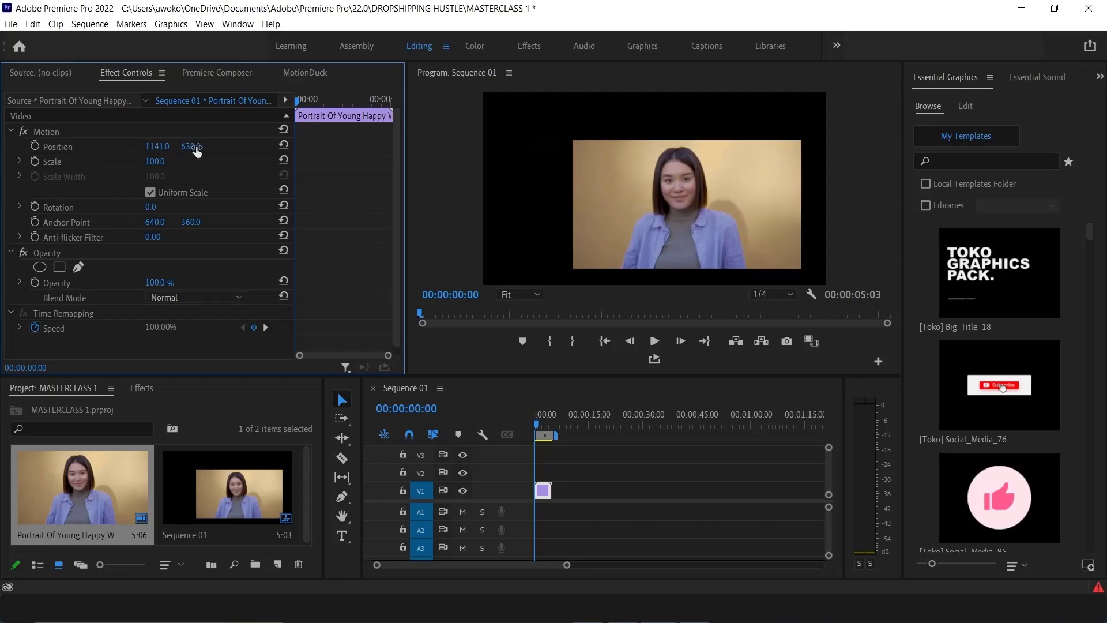
mouse_move(195, 147)
mouse_down()
mouse_move(41, 147)
mouse_move(431, 147)
mouse_move(177, 148)
mouse_up()
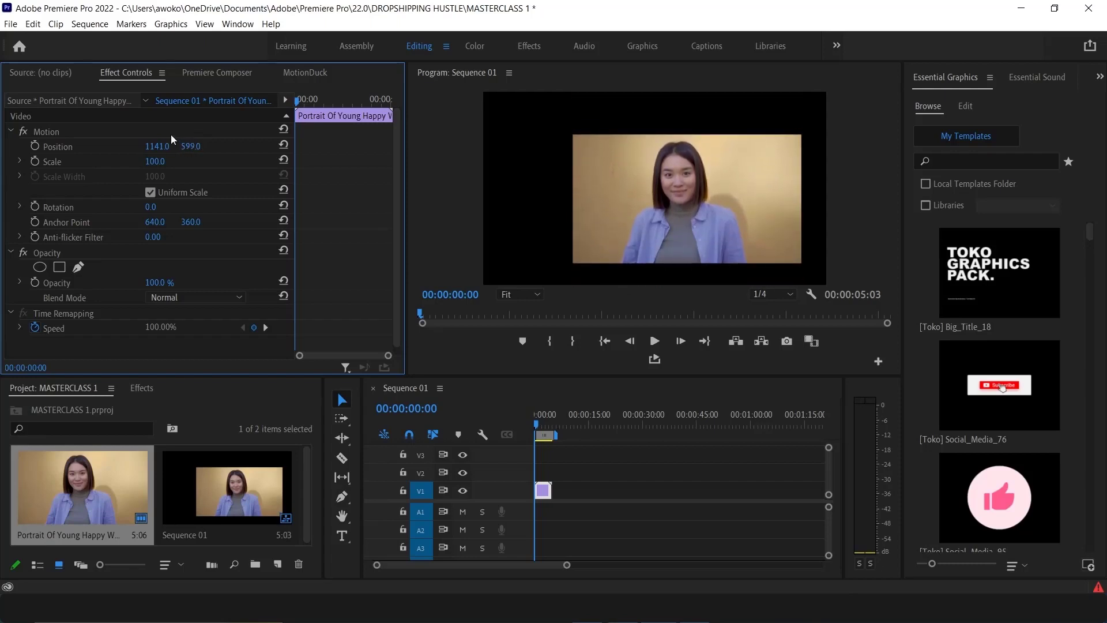
key(ctrl+z)
key(ctrl+z)
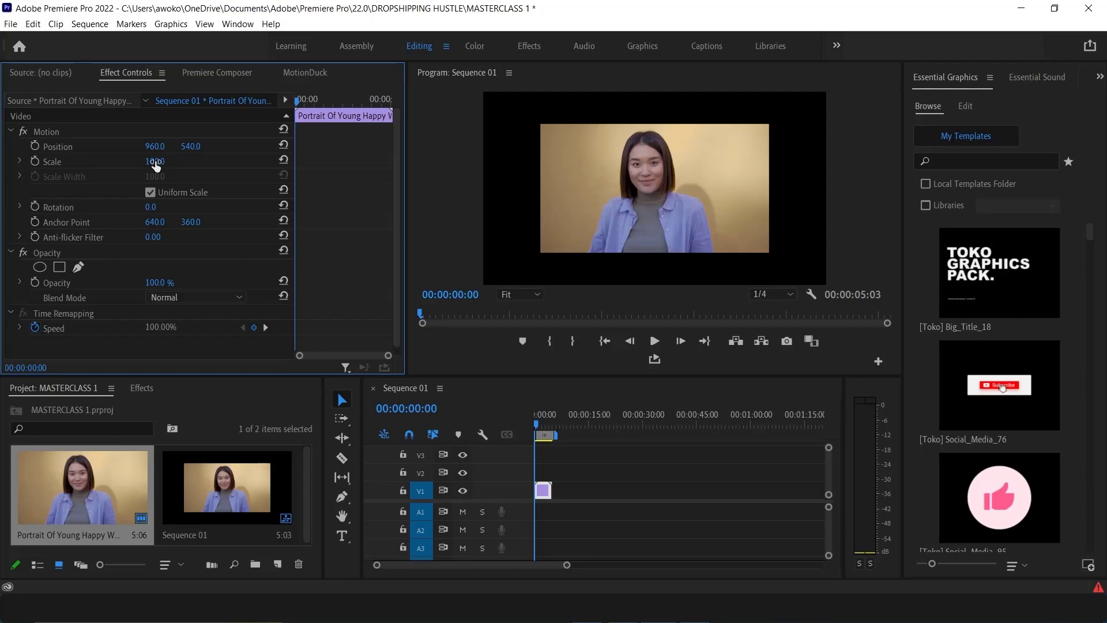
Scrub the clip's Scale value up and down, then set the Scale to 150
drag(155, 161, 183, 161)
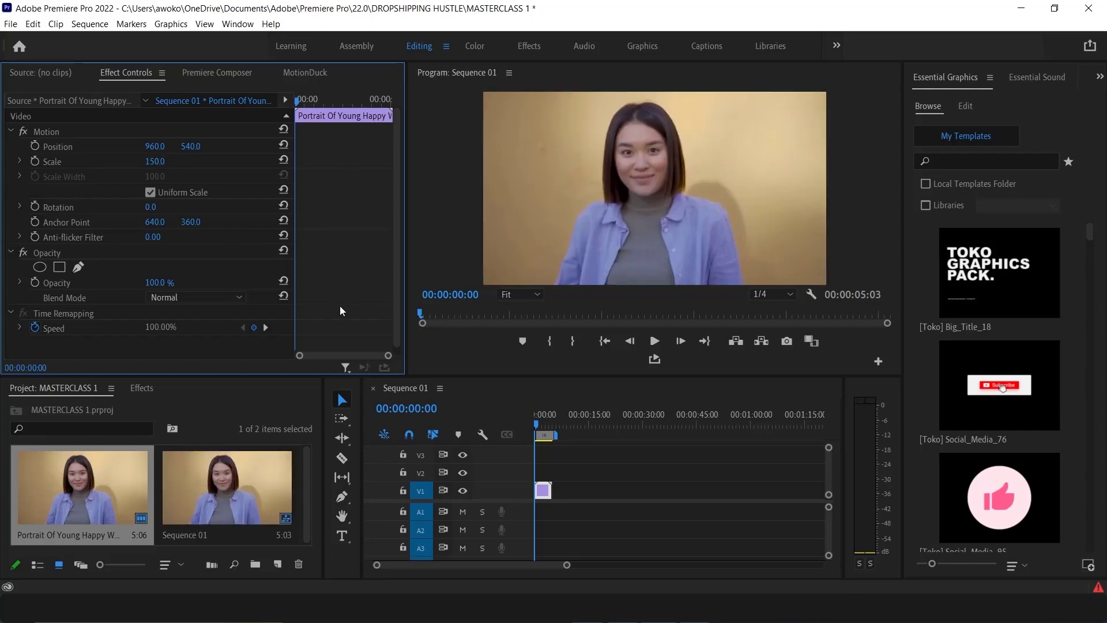
drag(155, 161, 79, 166)
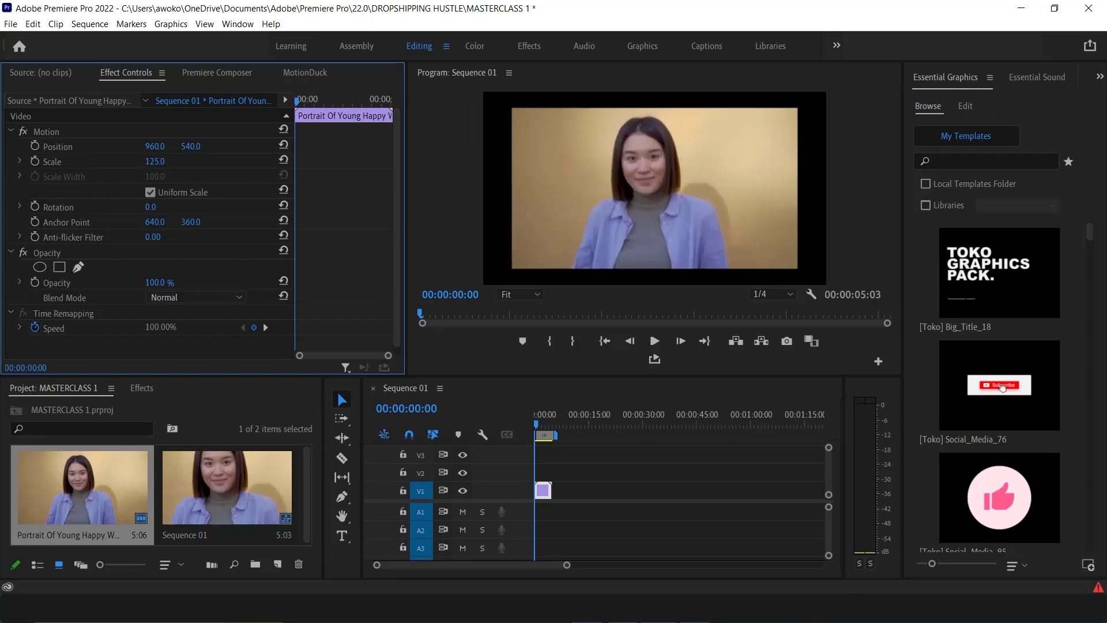
click(155, 164)
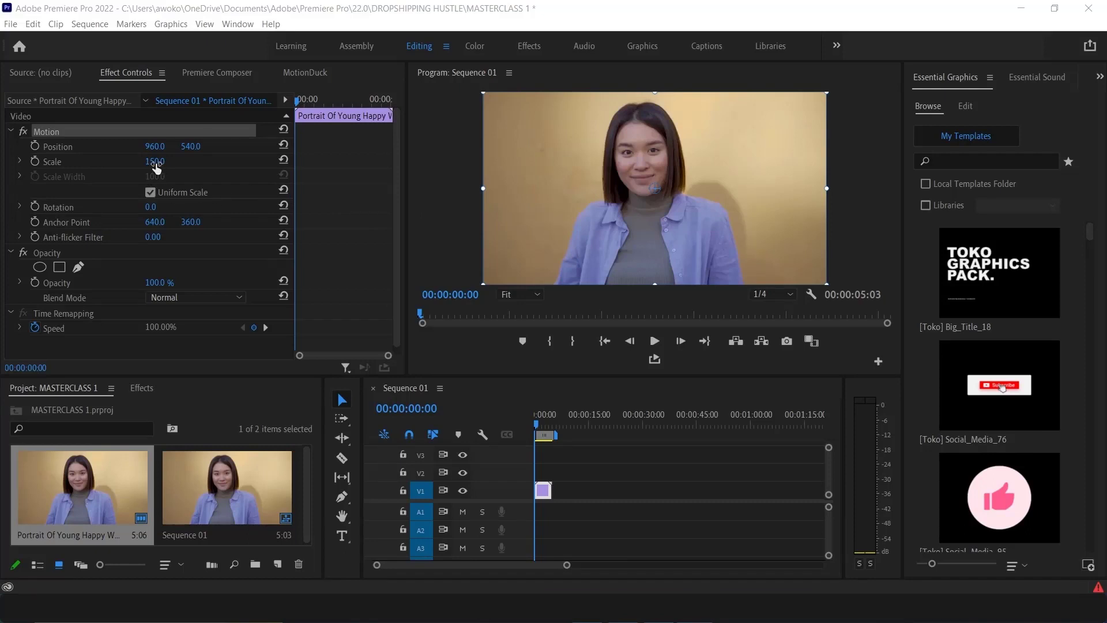
mouse_move(156, 167)
mouse_down()
mouse_move(223, 168)
mouse_move(134, 167)
mouse_move(156, 167)
mouse_up()
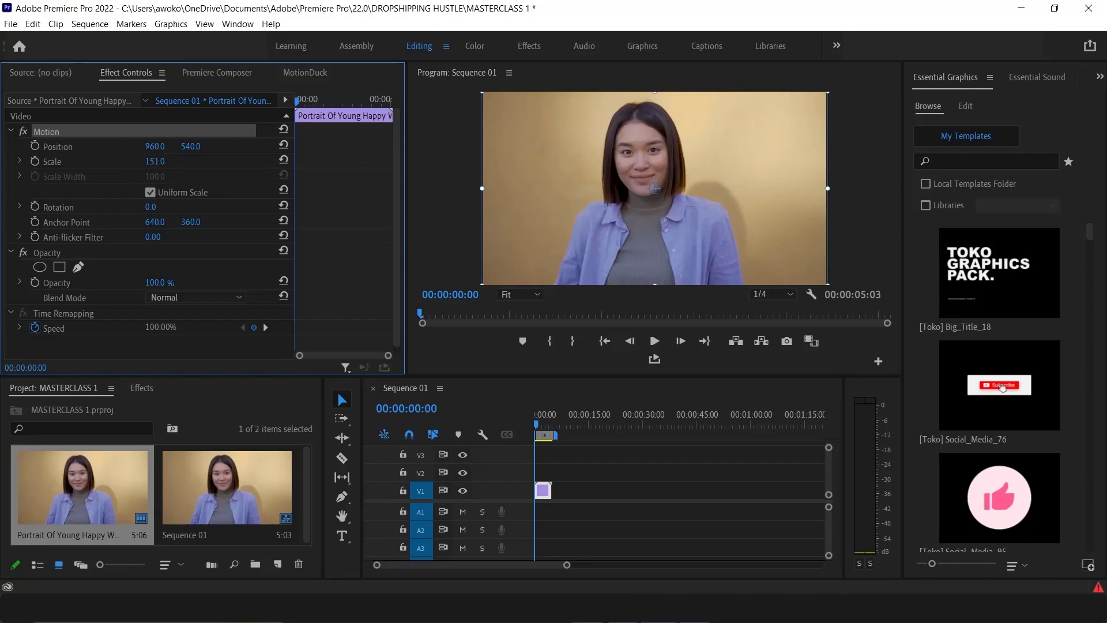
mouse_move(166, 162)
mouse_down()
mouse_move(196, 162)
mouse_move(166, 162)
mouse_up()
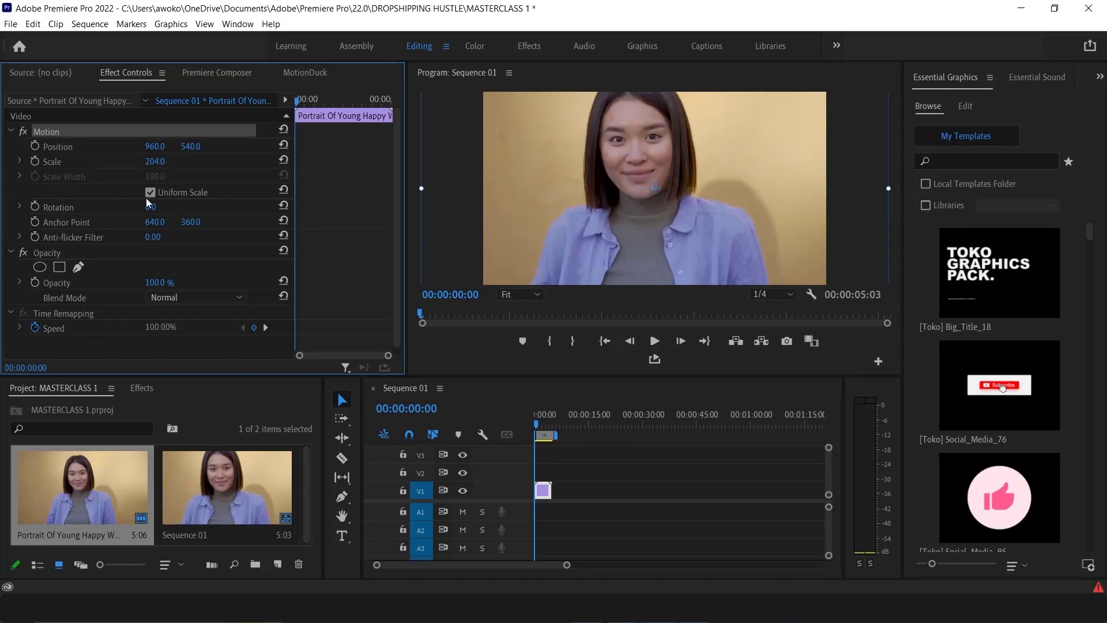
click(154, 161)
text(150)
key(Return)
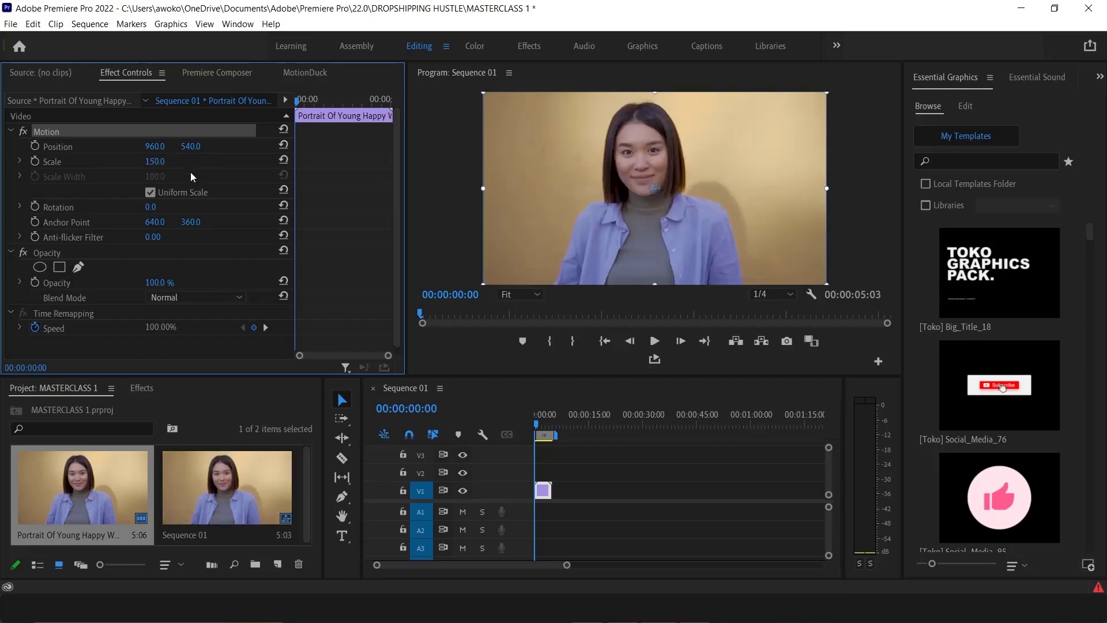
Turn off Uniform Scale and stretch the clip to about 272 Scale Height and 308 Scale Width
click(150, 192)
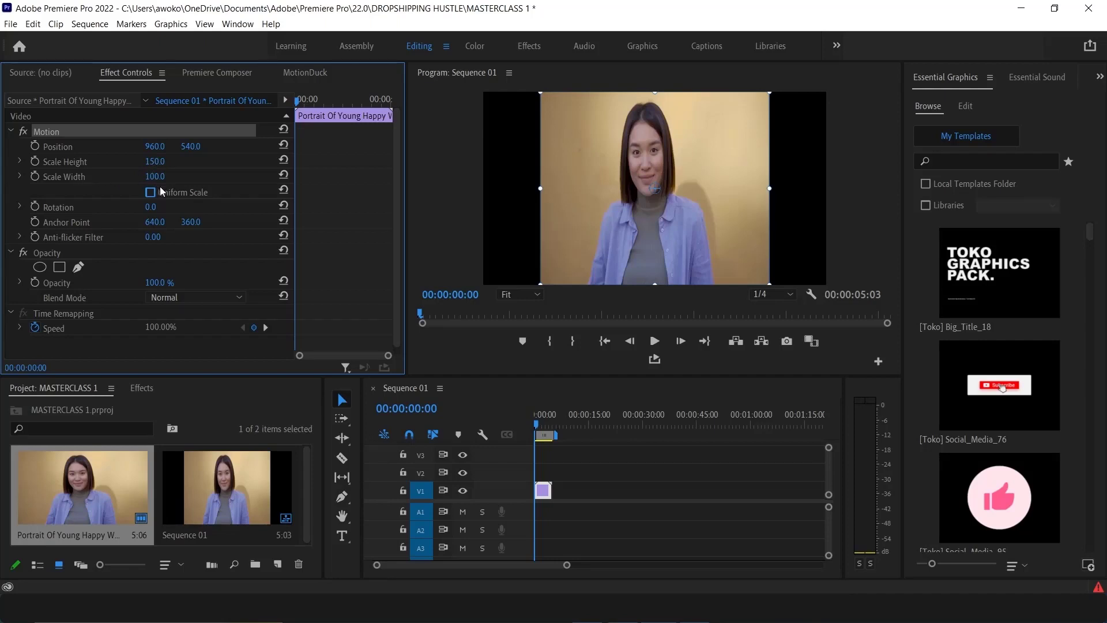
drag(154, 166, 253, 166)
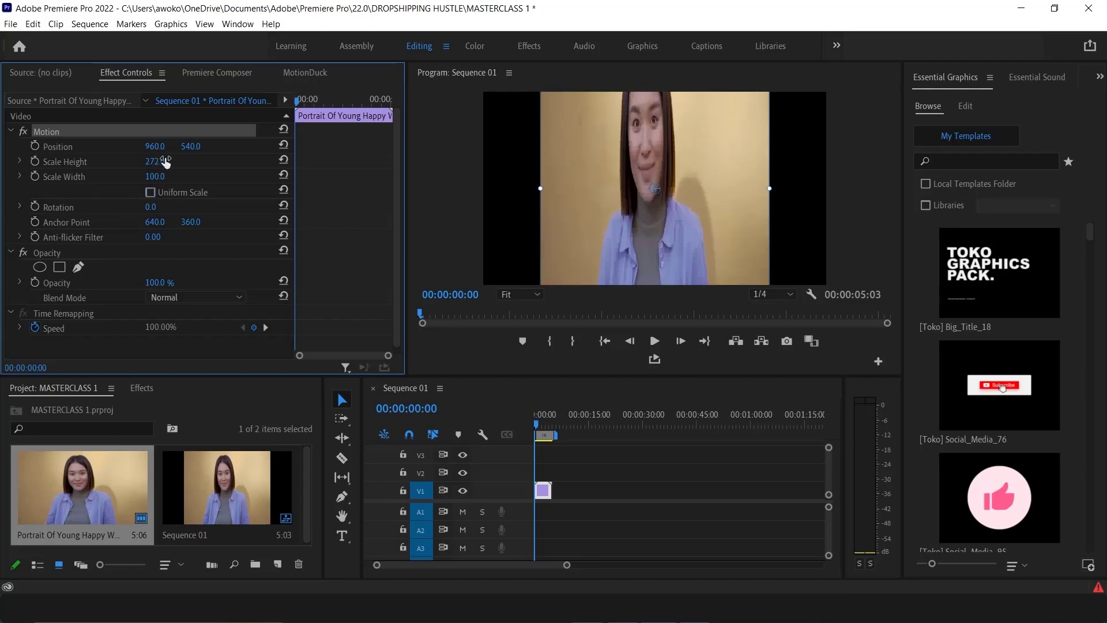
drag(152, 176, 272, 176)
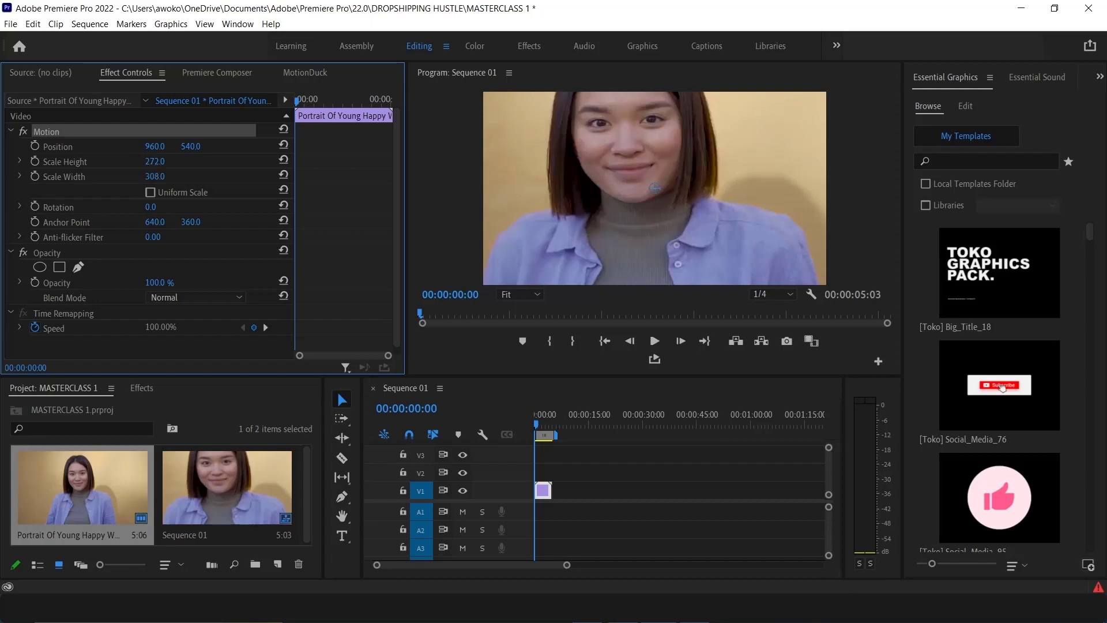
click(163, 160)
Re-enable Uniform Scale and set the clip's Scale to 150
click(150, 192)
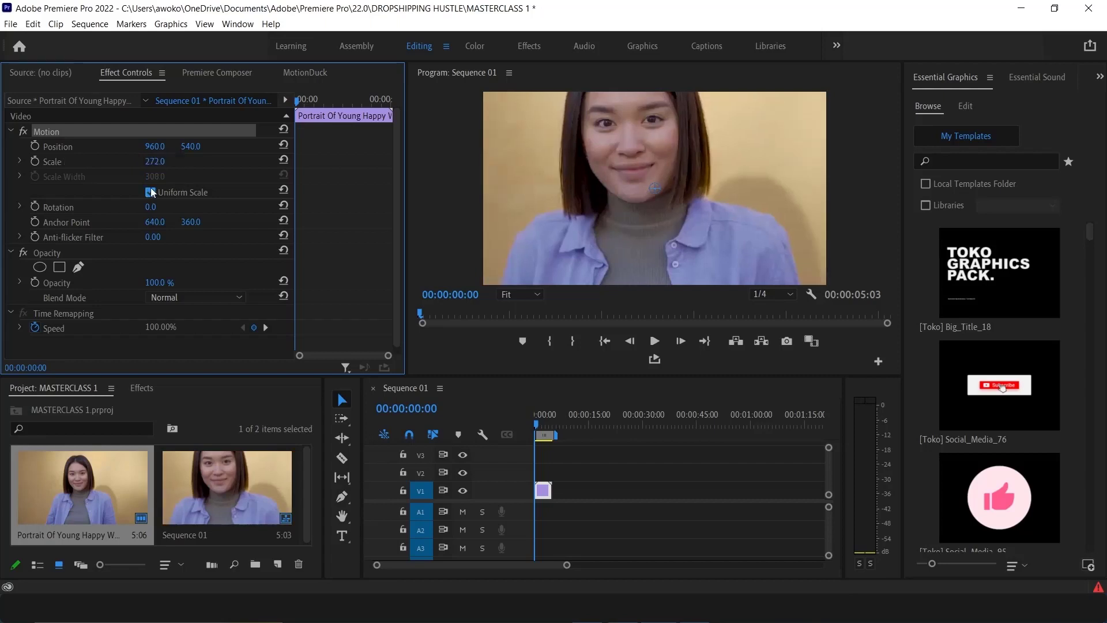
click(168, 161)
text(150)
key(Return)
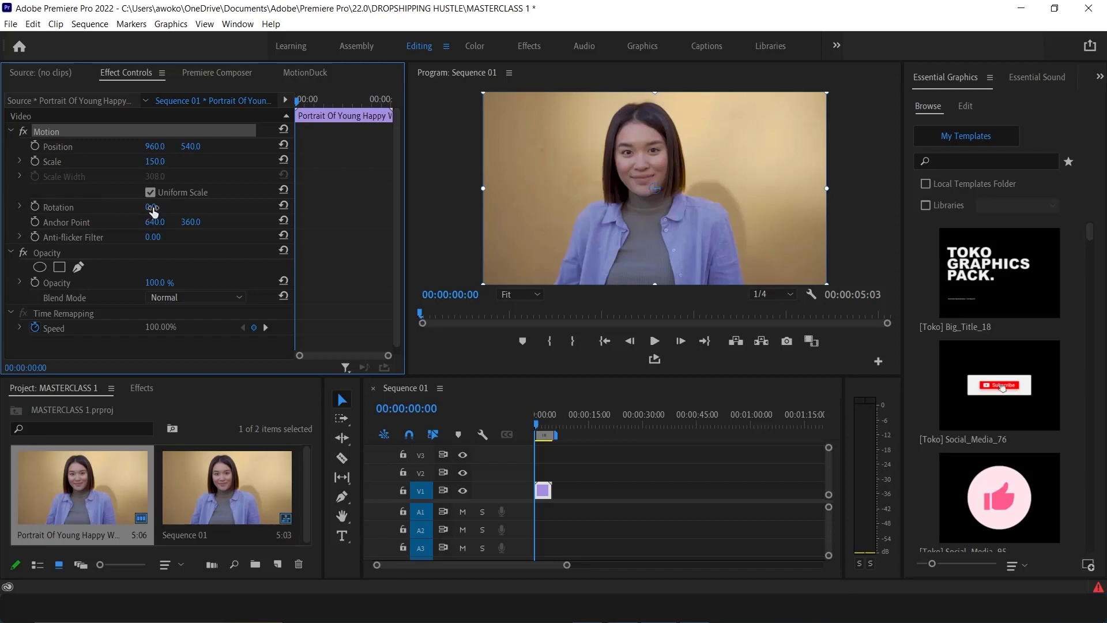
Scrub the Rotation value through several turns, then set Rotation to 1°
drag(153, 207, 359, 207)
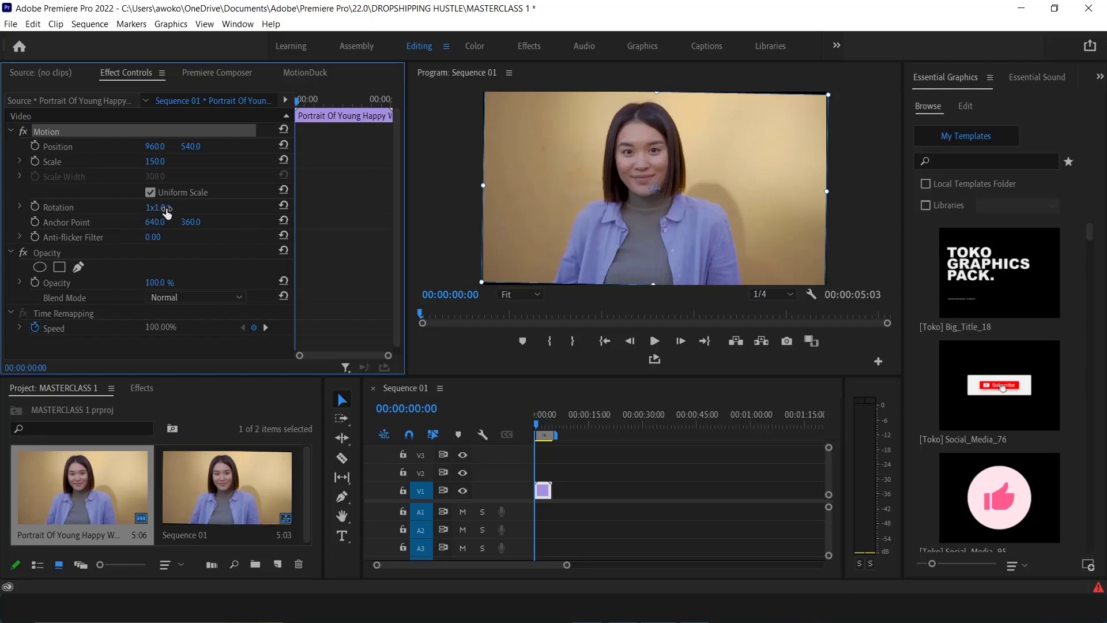
drag(166, 212, 570, 212)
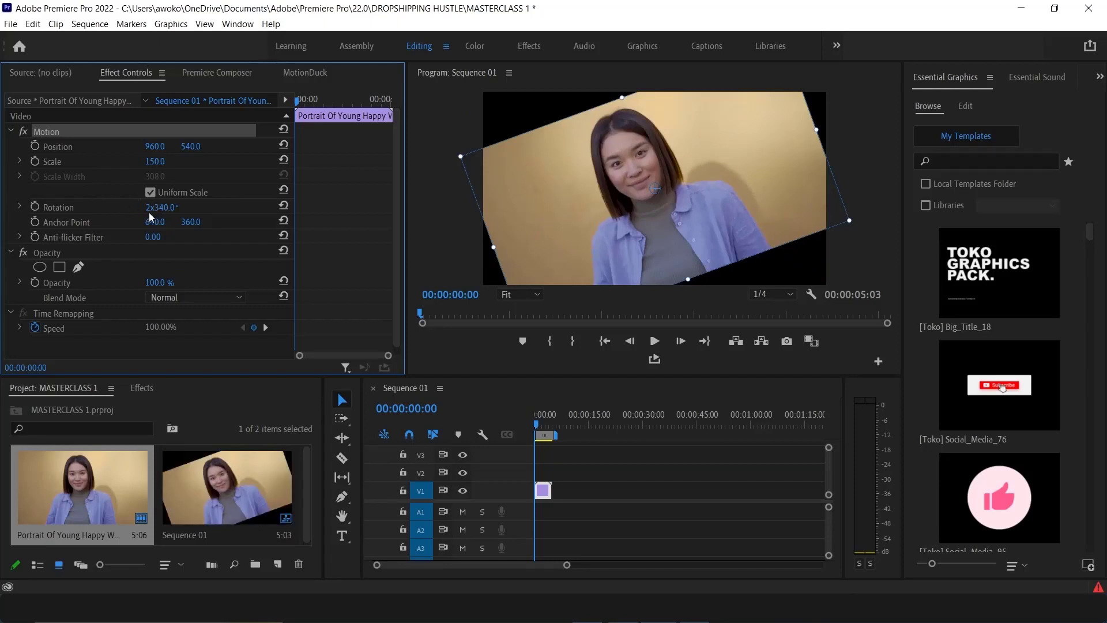
drag(161, 207, 20, 208)
drag(162, 207, 24, 207)
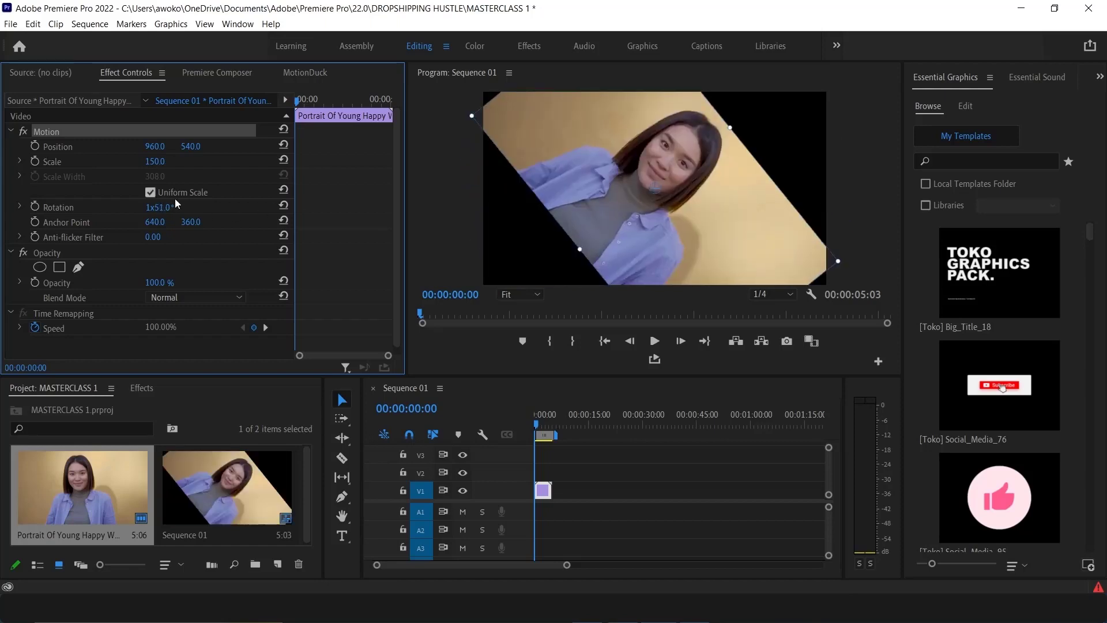
click(157, 207)
text(1)
key(Return)
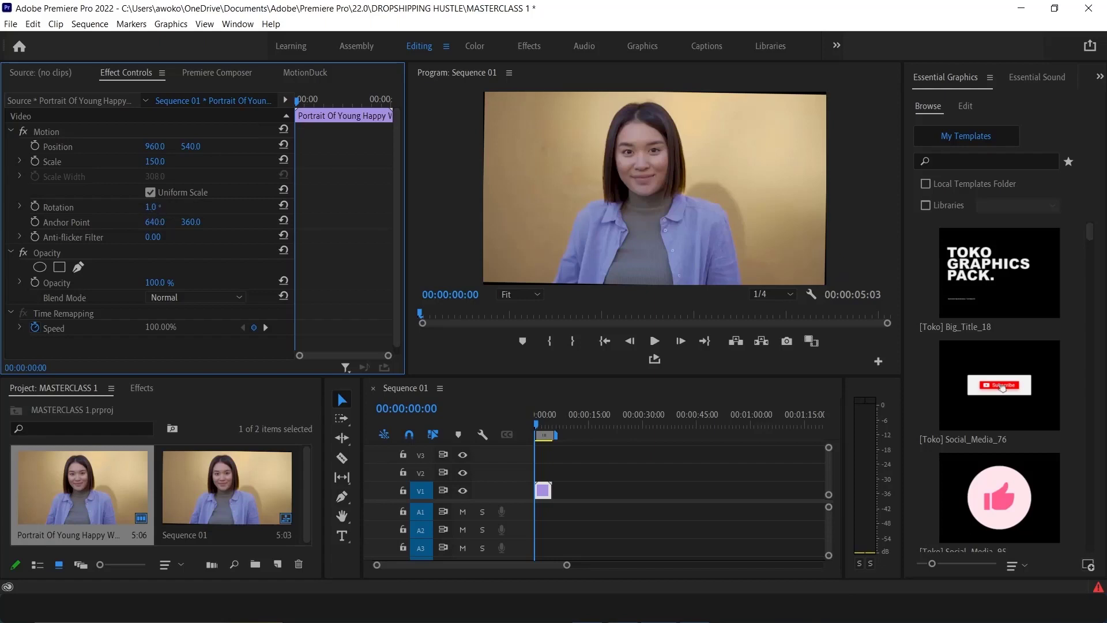
Scrub the Rotation to about 179° and on through a full turn, then return it to 0°
drag(150, 206, 253, 206)
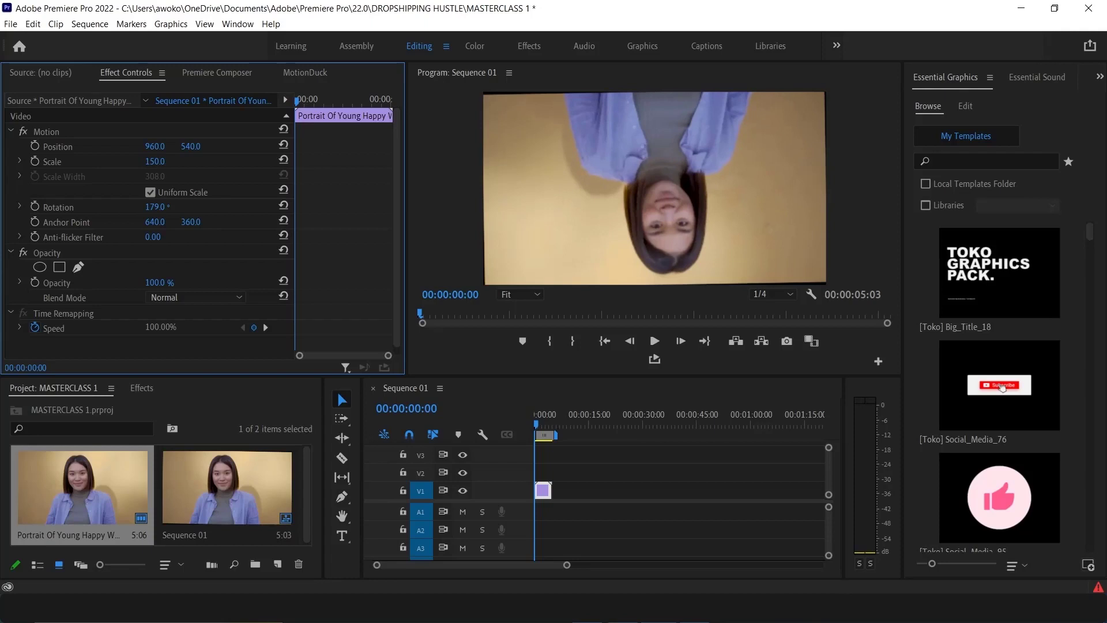
drag(253, 206, 358, 207)
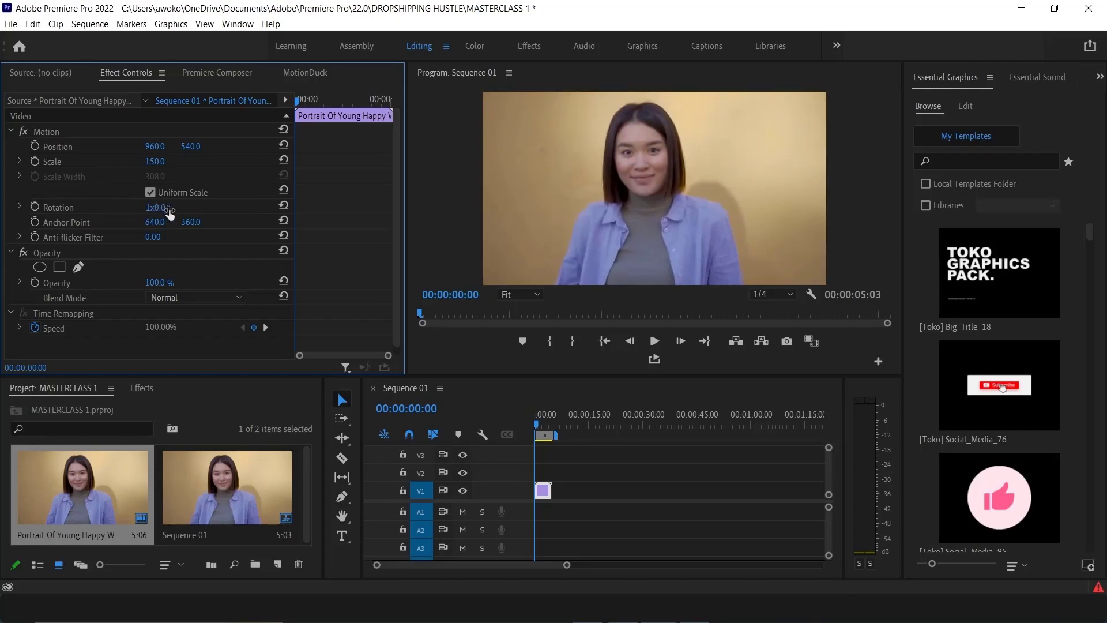
drag(156, 207, 367, 207)
click(155, 209)
key(Return)
click(629, 204)
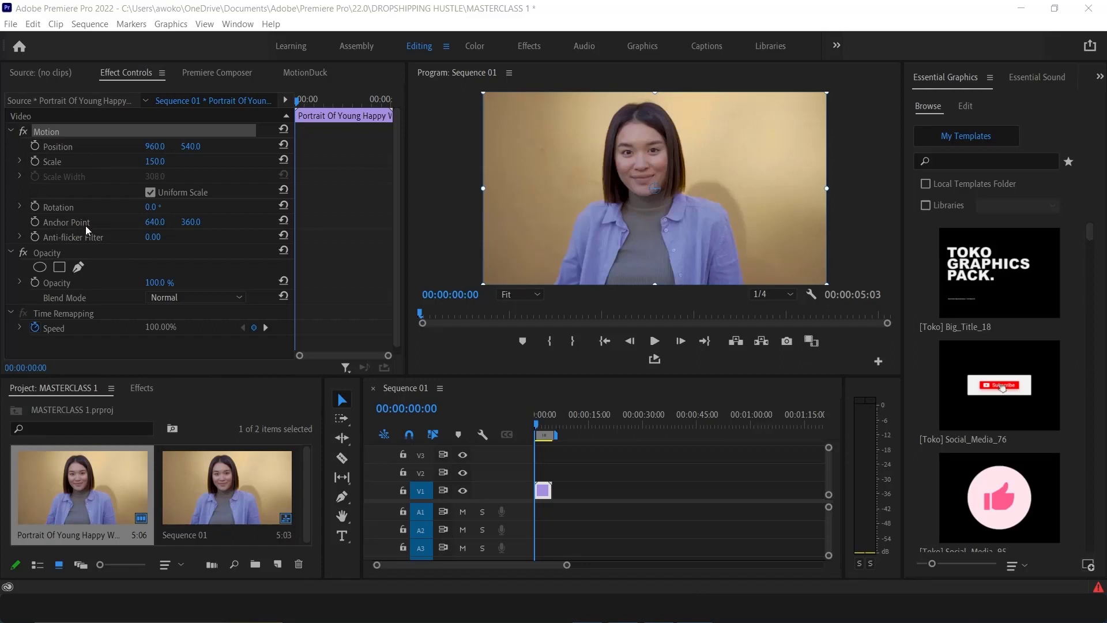
Scrub the Anchor Point x and y values to shift the clip within the frame
scroll(119, 264, down, 2)
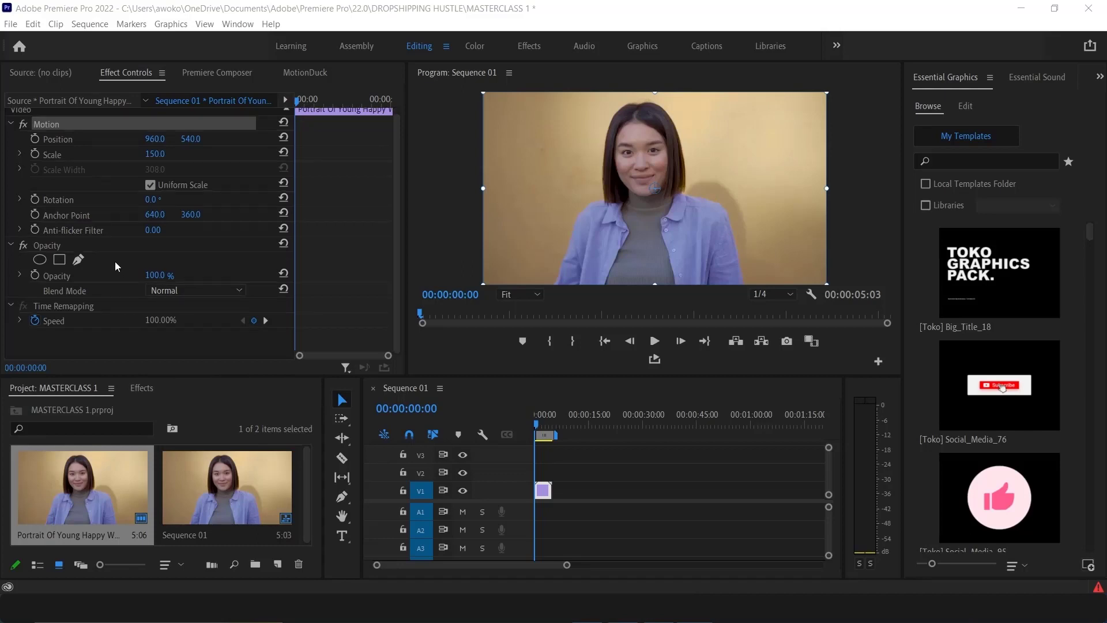
scroll(115, 260, up, 2)
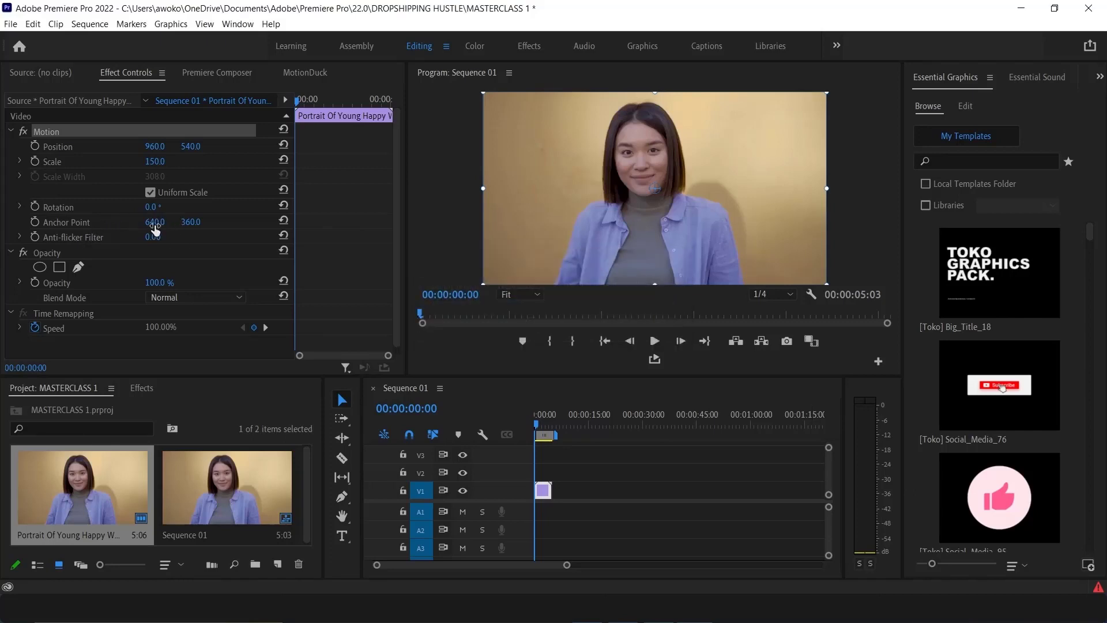
drag(155, 223, 45, 223)
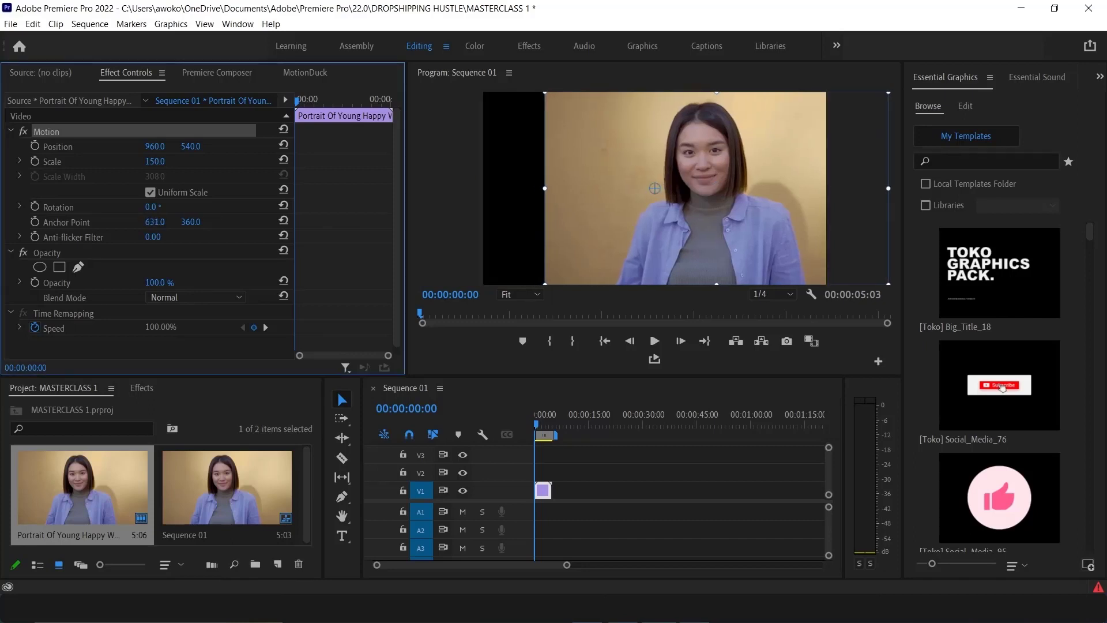
drag(149, 223, 374, 223)
drag(192, 223, 370, 223)
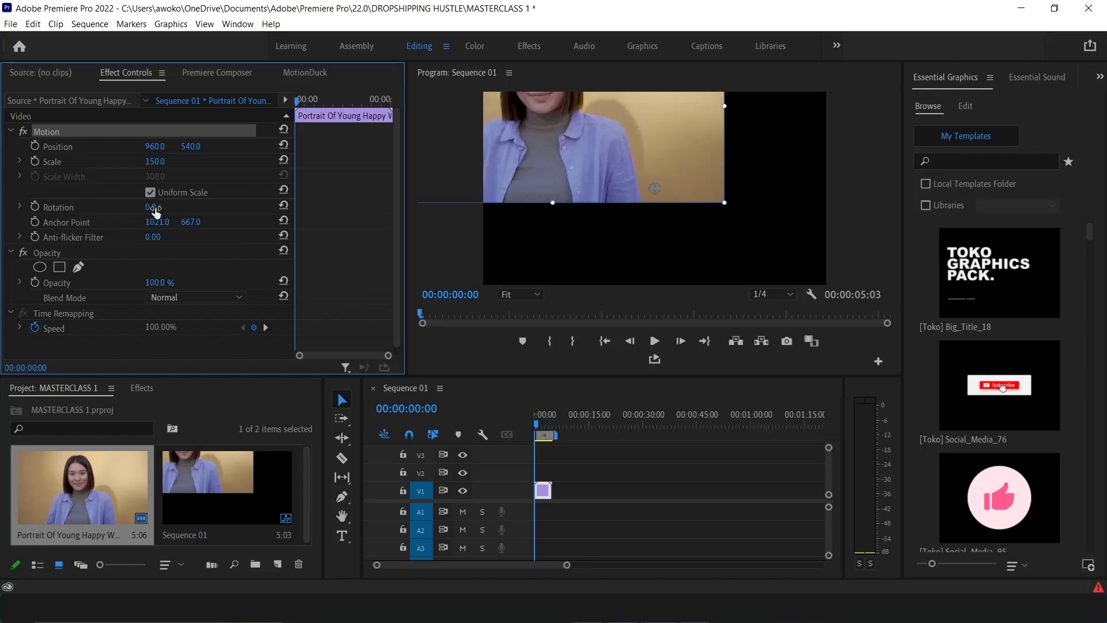
Rotate the clip about the shifted anchor and drag it in the Program Monitor, then undo both changes
drag(152, 208, 412, 208)
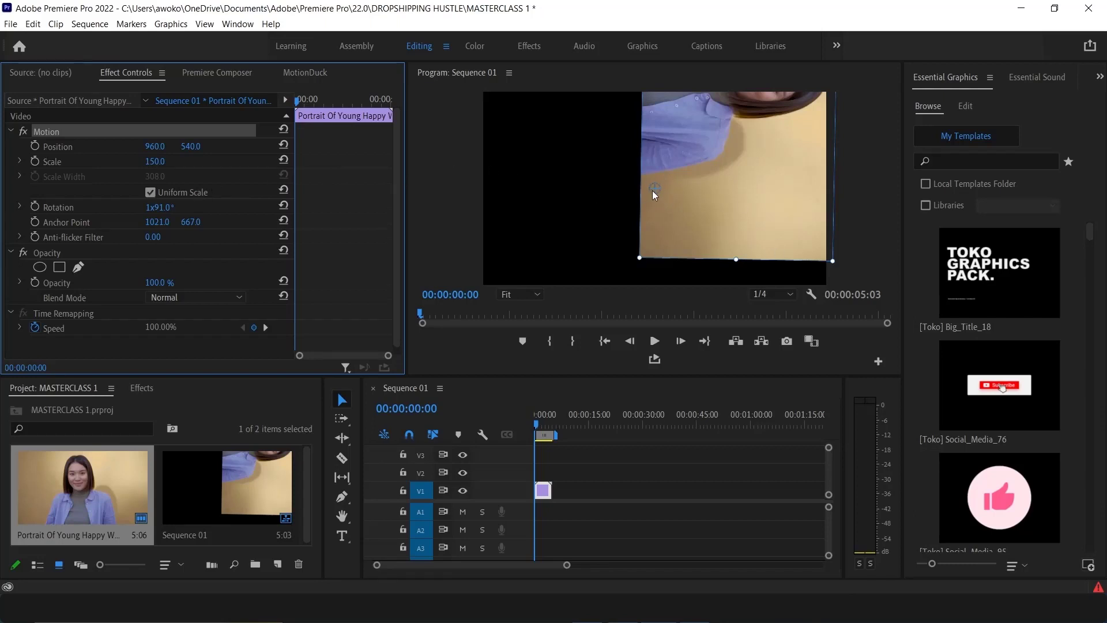
drag(713, 160, 648, 252)
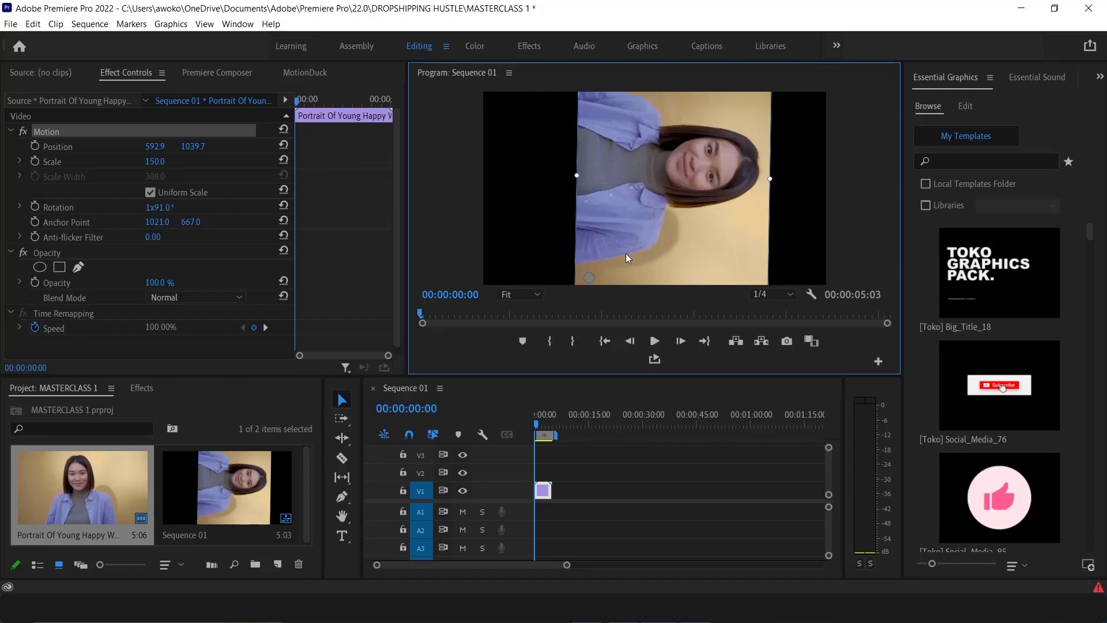
key(ctrl+z)
key(ctrl+z)
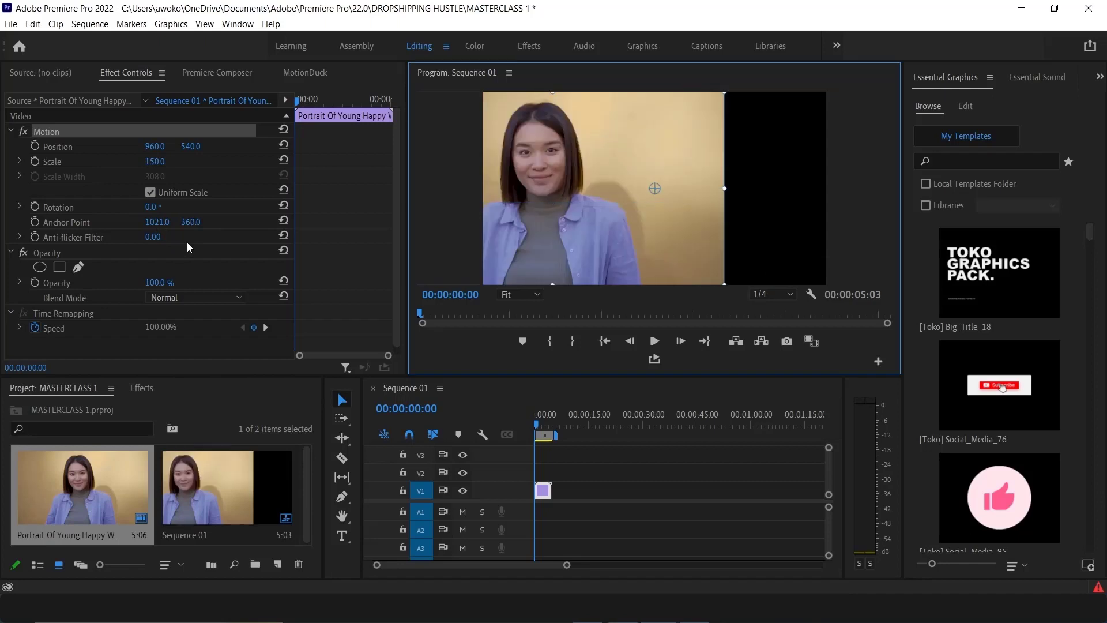
Set the clip's Rotation to 0°
click(157, 207)
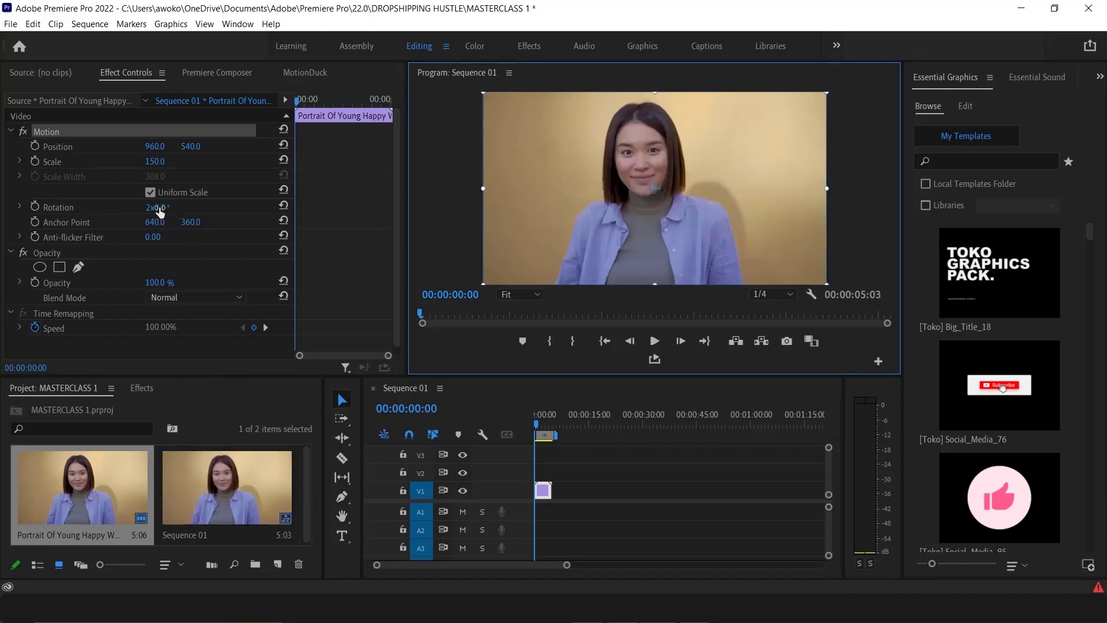
text(0)
key(Return)
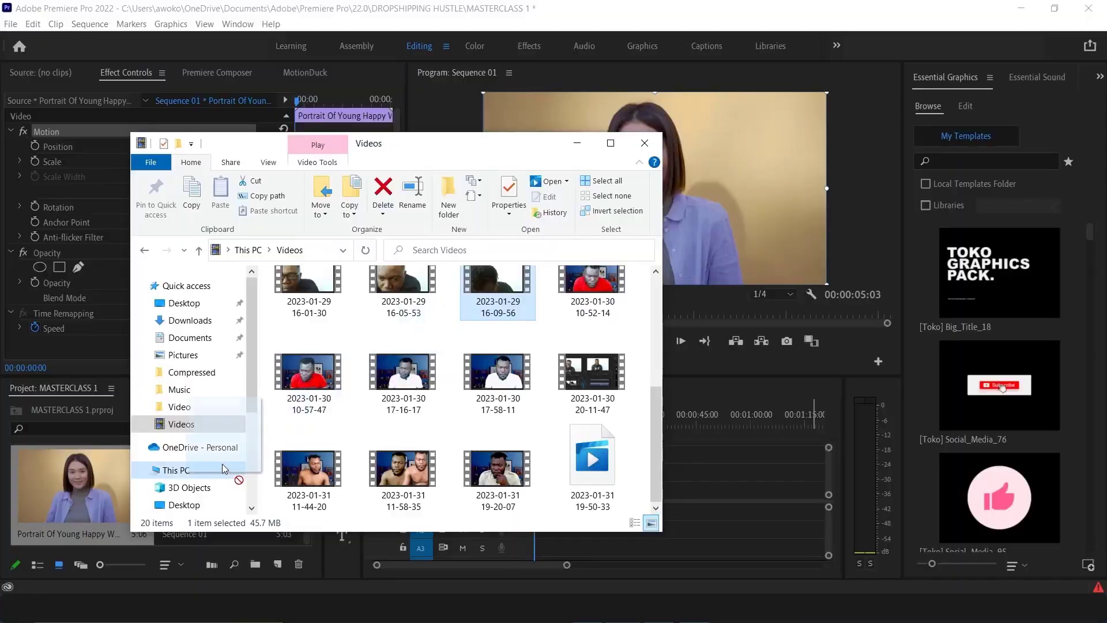
drag(81, 496, 82, 497)
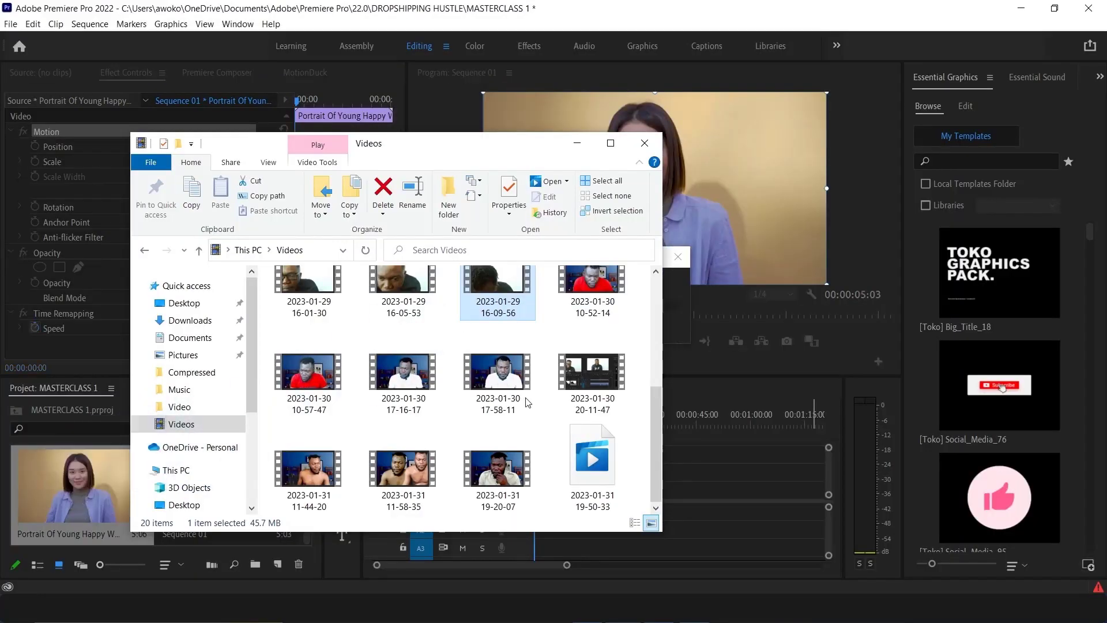
click(582, 148)
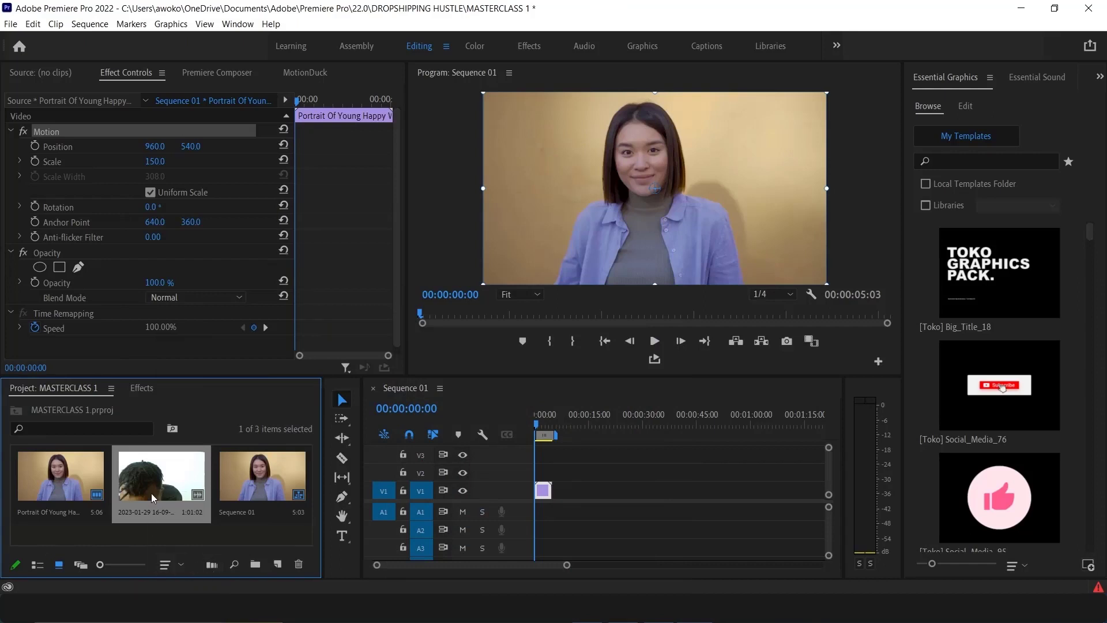
drag(207, 497, 529, 481)
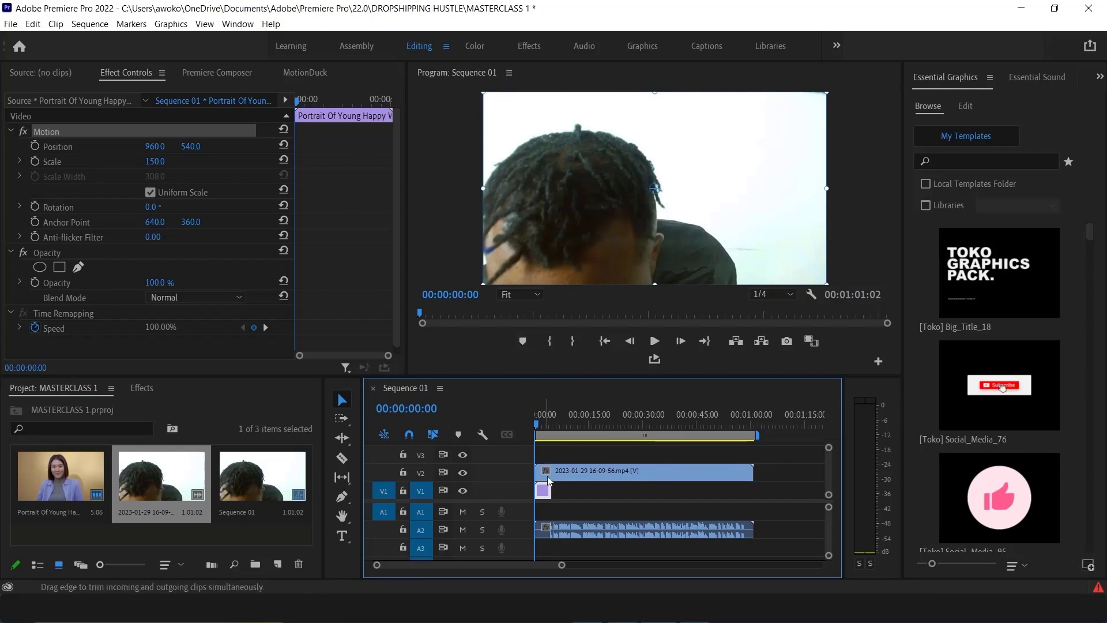
double_click(546, 493)
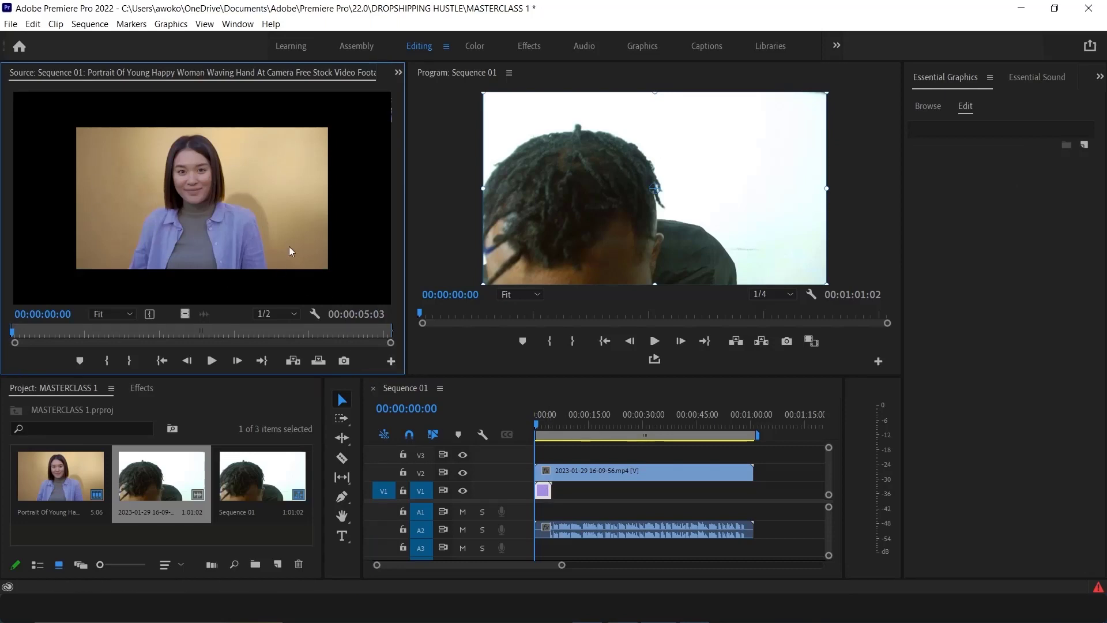
double_click(573, 473)
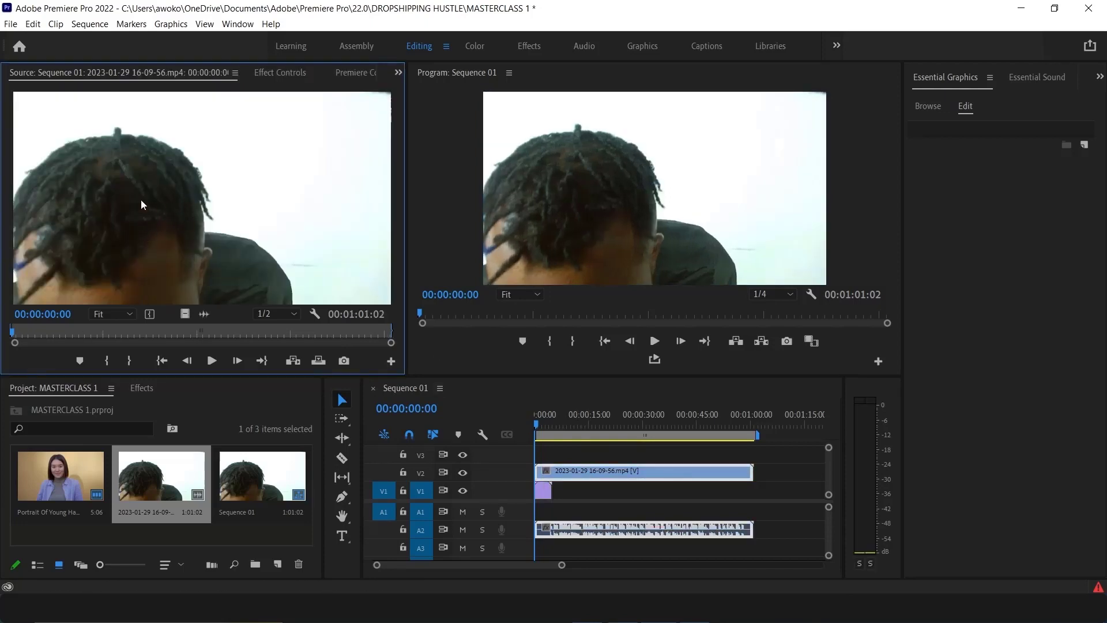
double_click(545, 491)
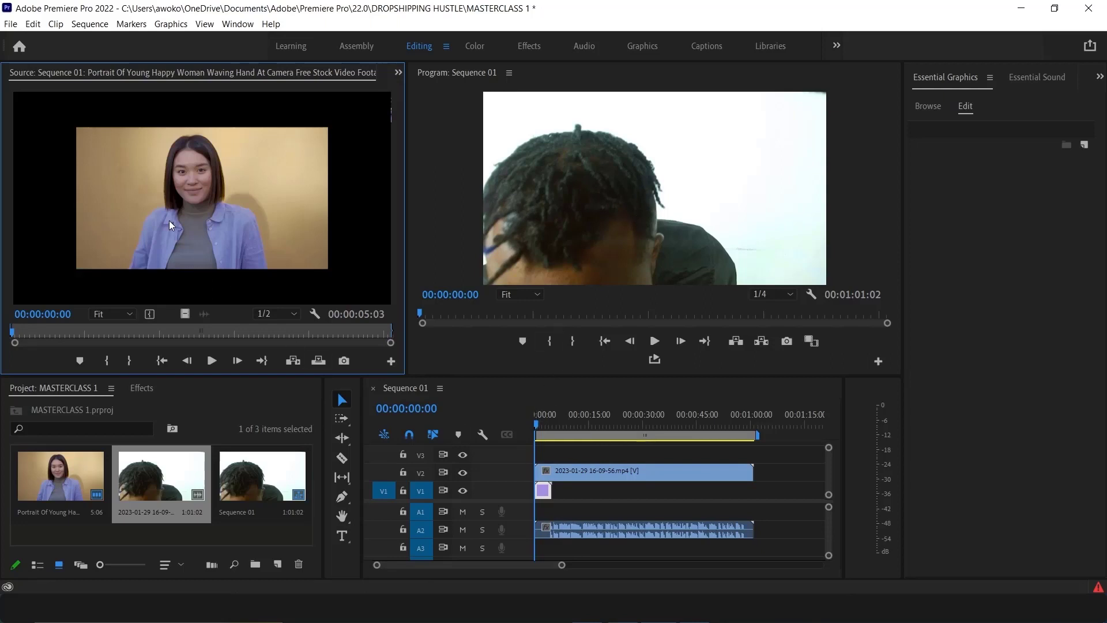
Show the Effect Controls for the V2 clip and lower its Opacity to 46%
click(575, 474)
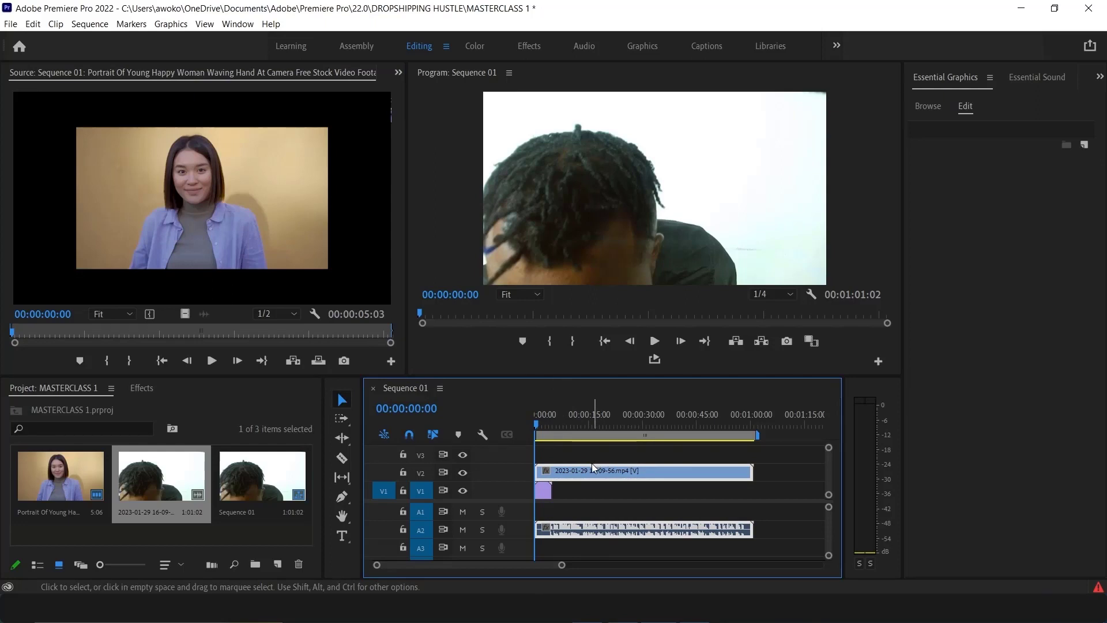
click(397, 73)
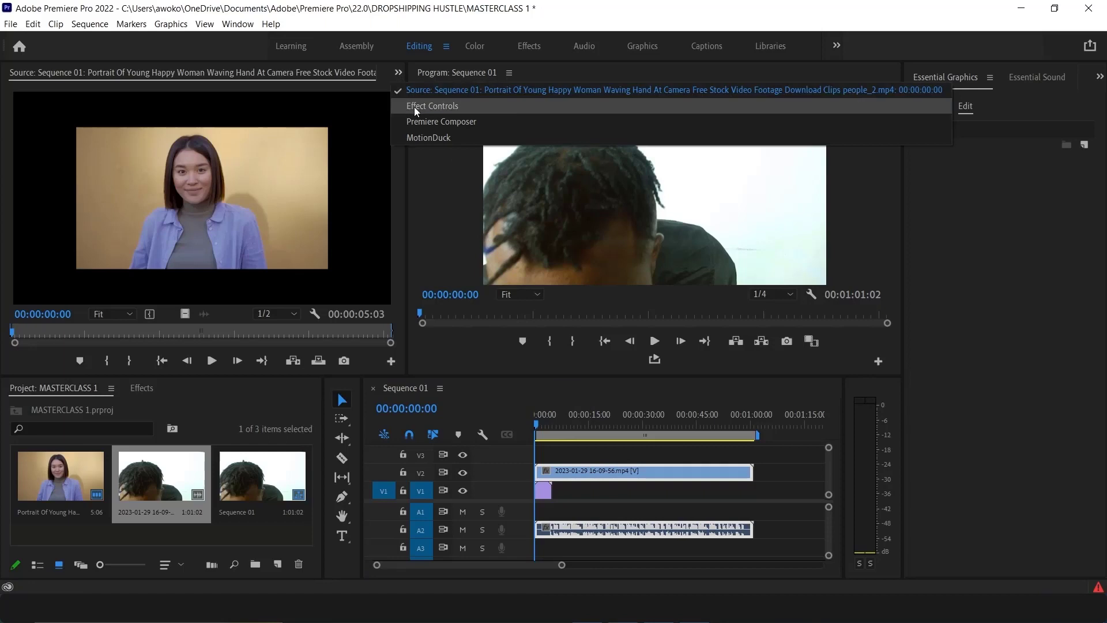
click(210, 84)
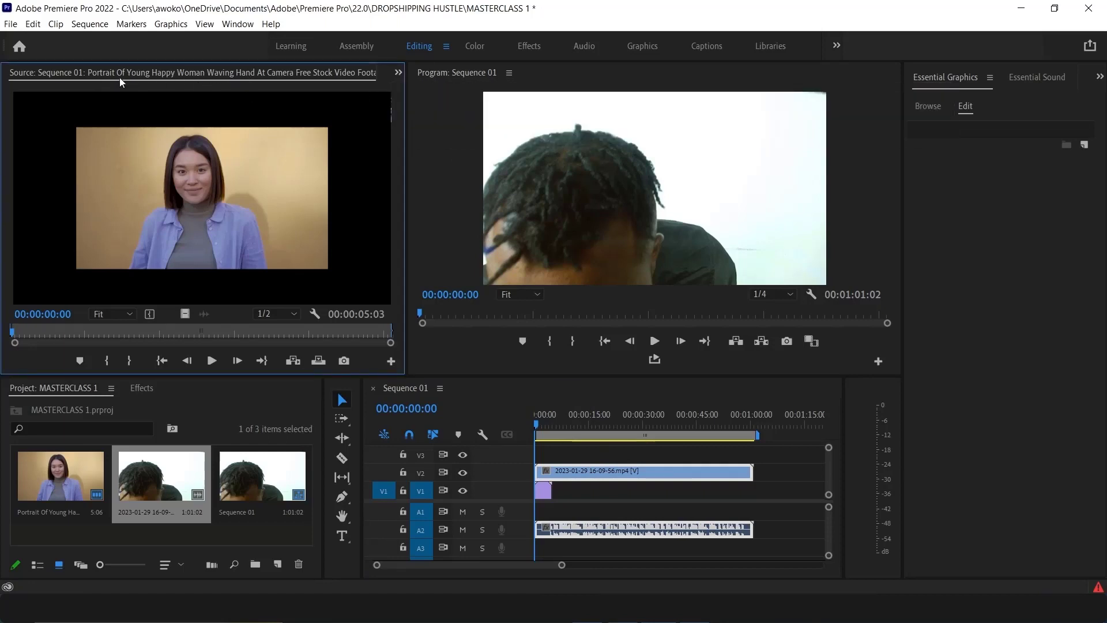
click(398, 73)
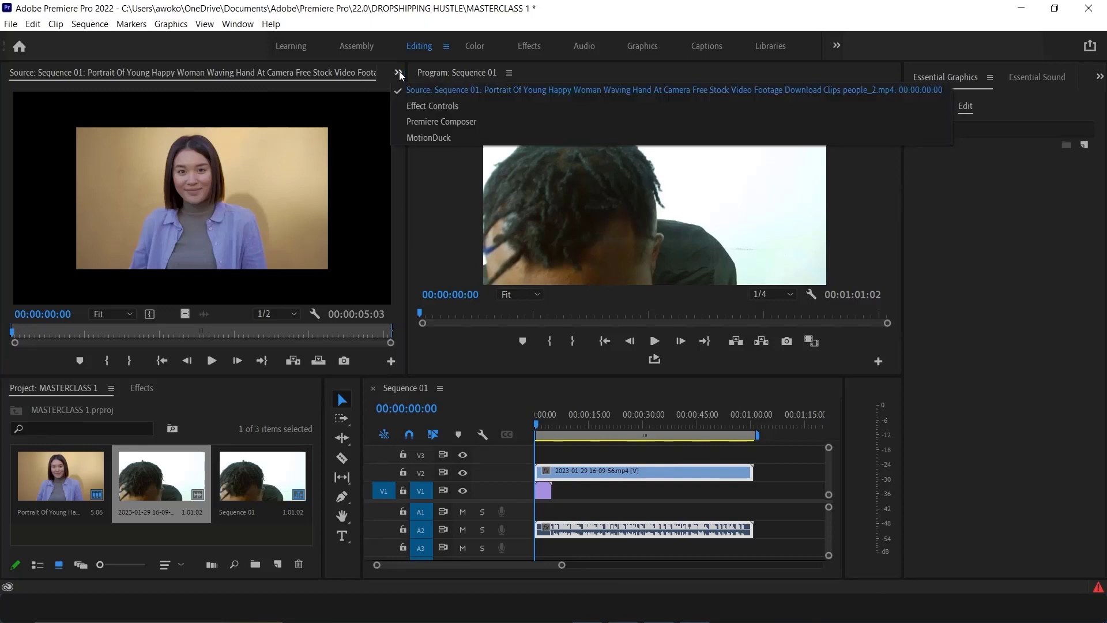
click(426, 108)
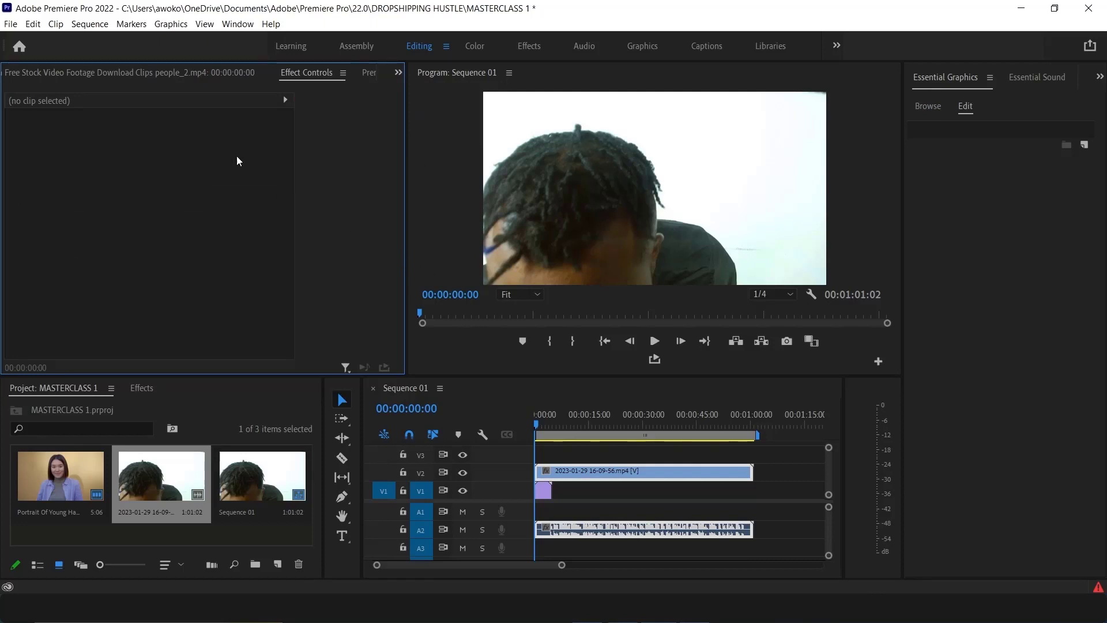
click(557, 484)
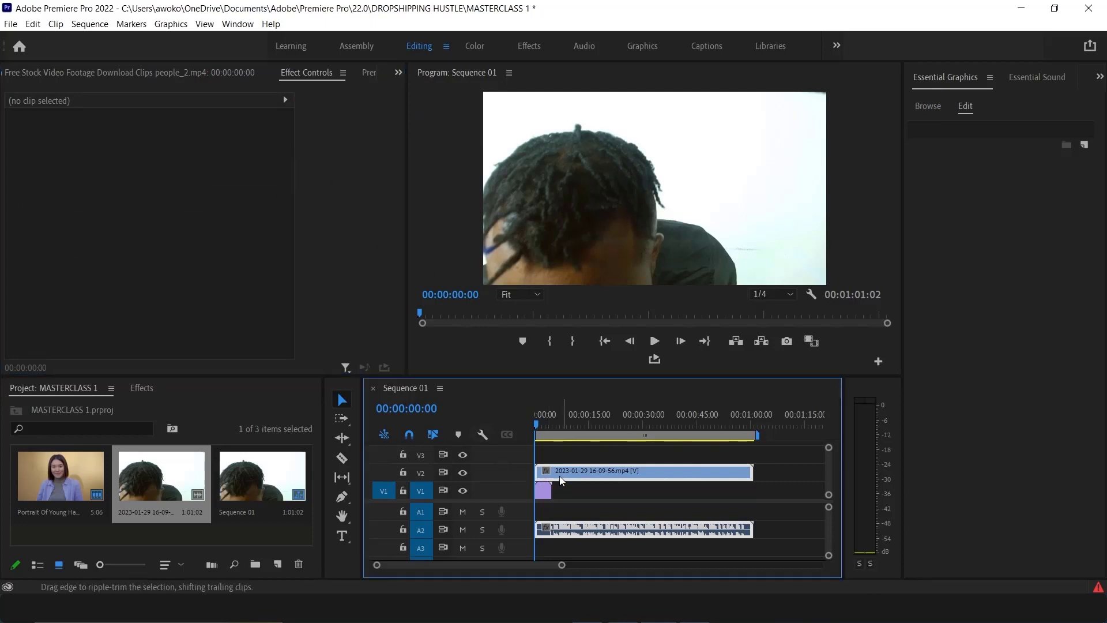
click(559, 473)
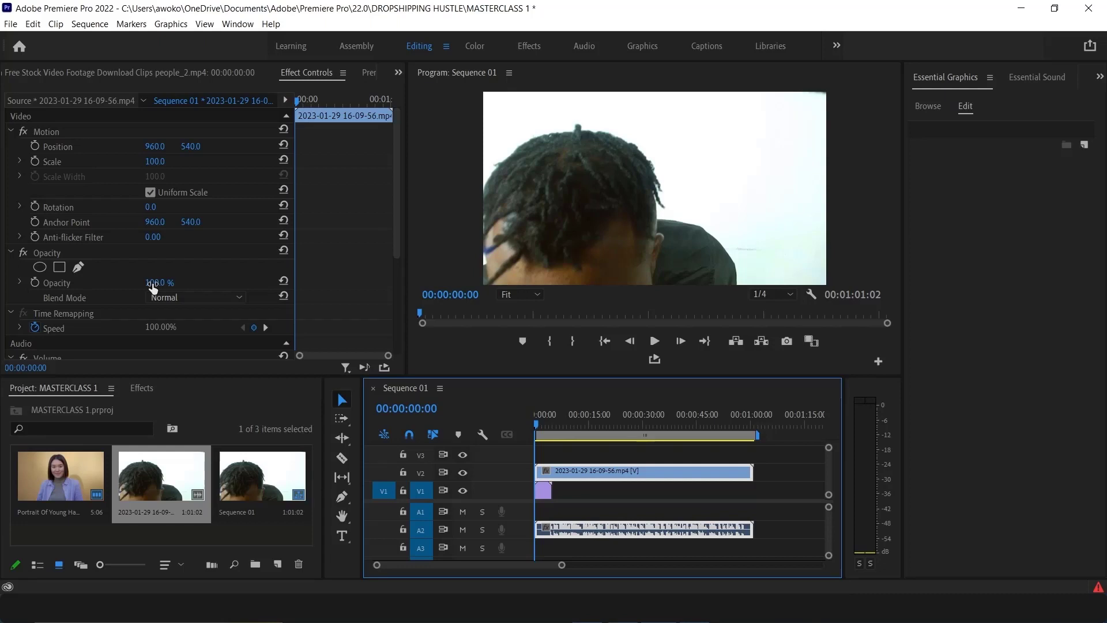
drag(153, 287, 129, 286)
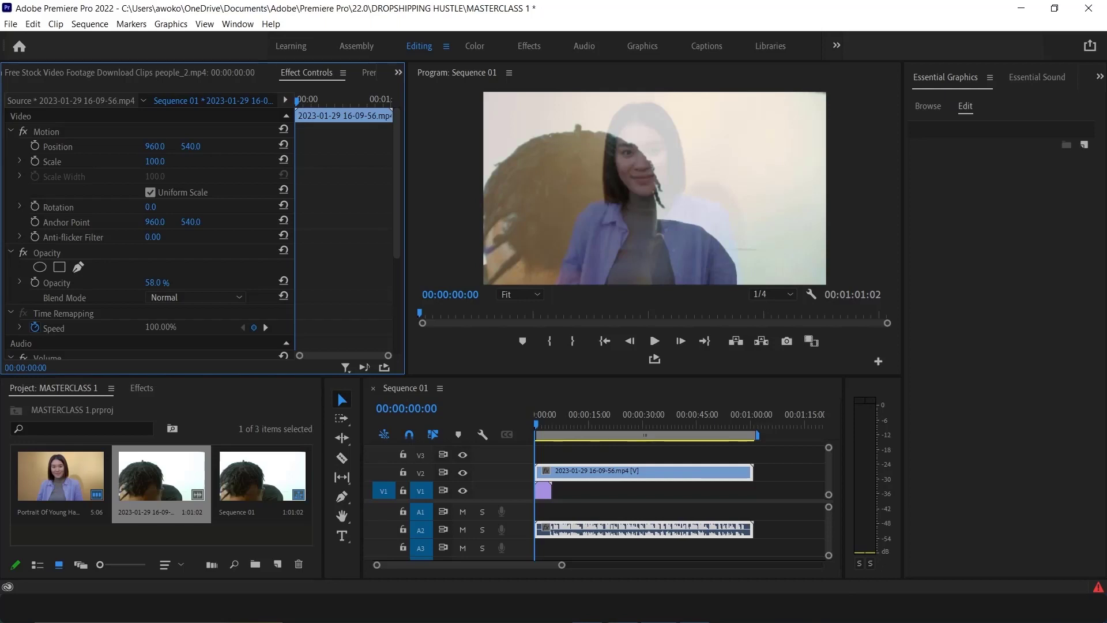
drag(128, 286, 122, 286)
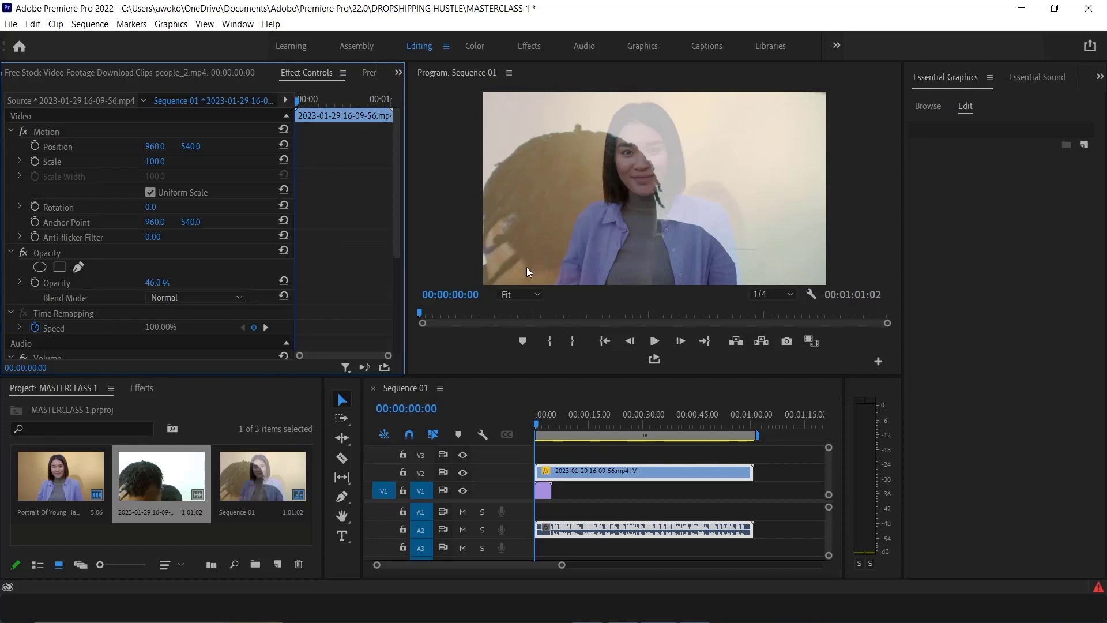
Try the Multiply, Screen, Color Dodge, Linear Dodge (Add), Soft Light, Exclusion, Saturation and Luminosity blend modes on the V2 clip
click(168, 299)
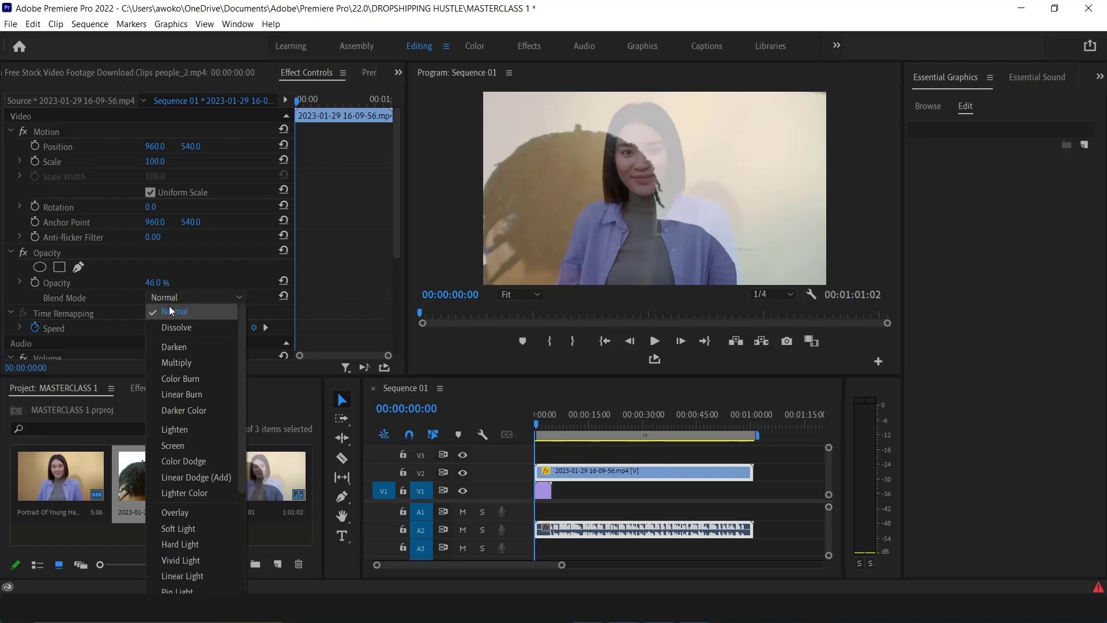
click(173, 363)
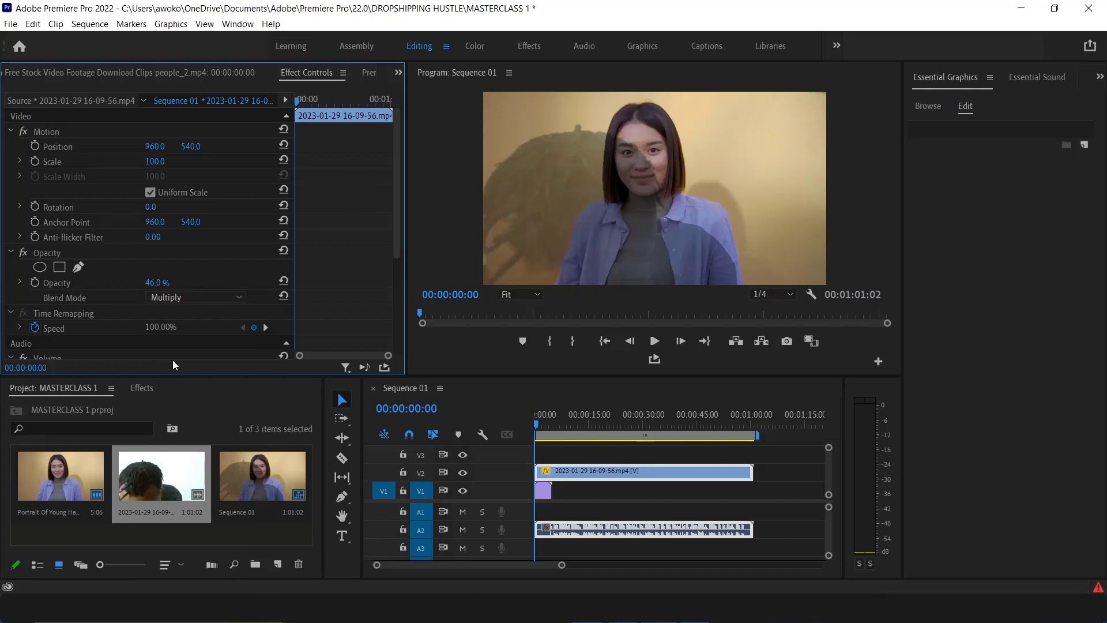
click(178, 298)
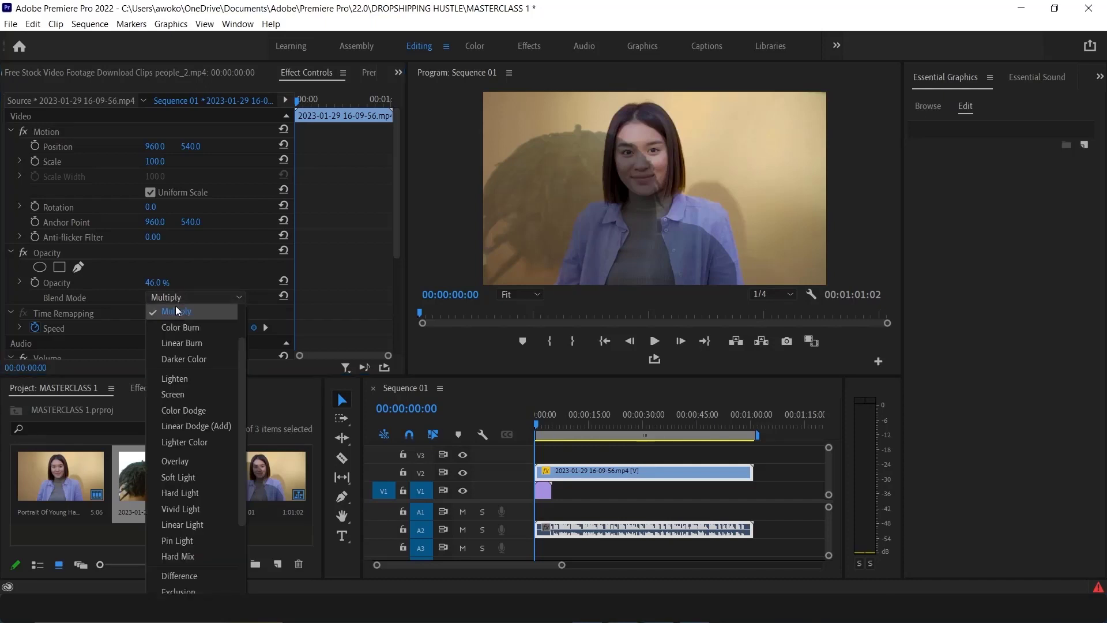
click(179, 396)
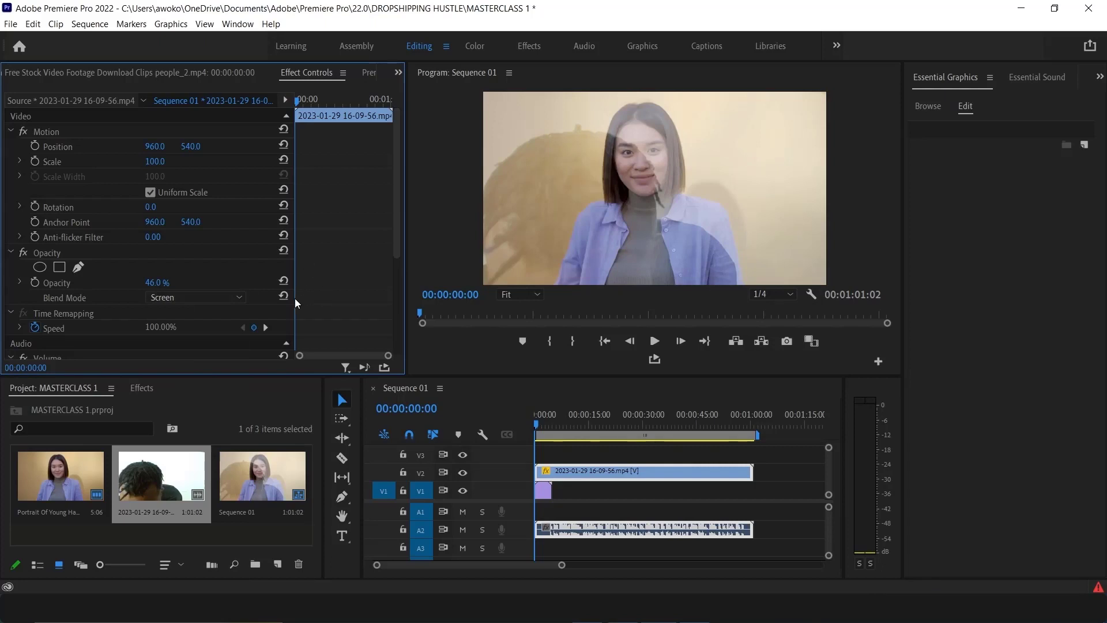
click(170, 298)
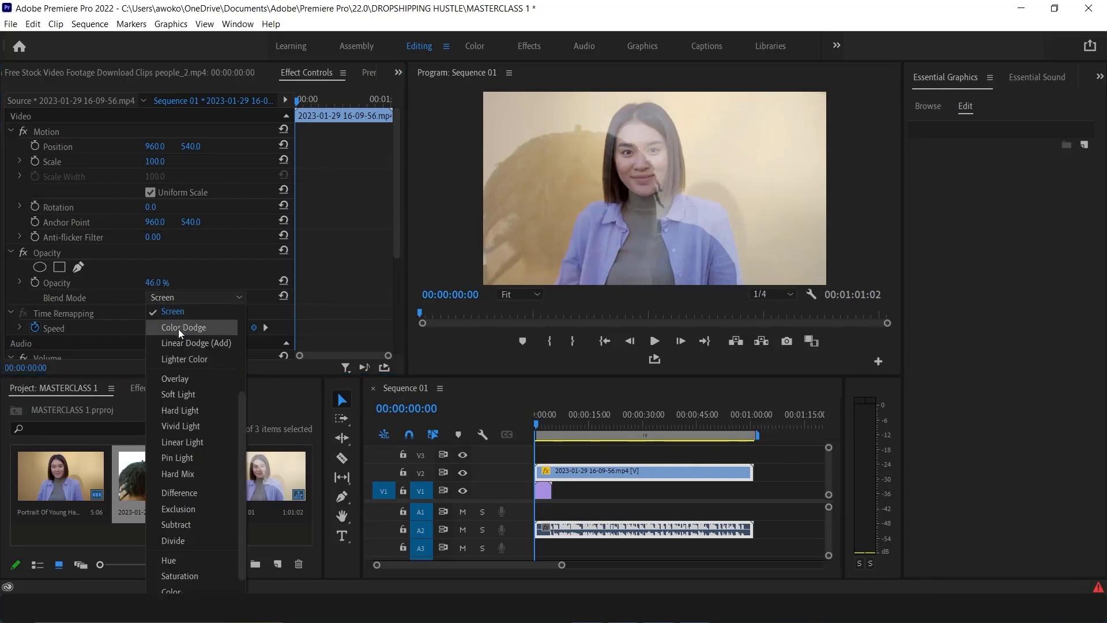
click(178, 328)
click(178, 299)
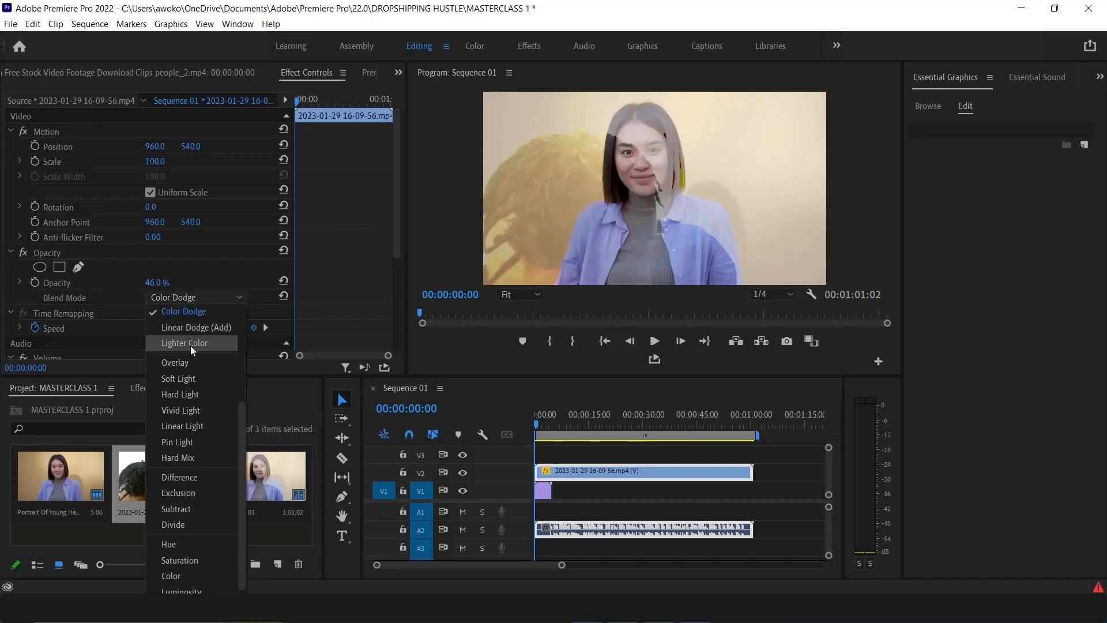
click(188, 327)
click(188, 297)
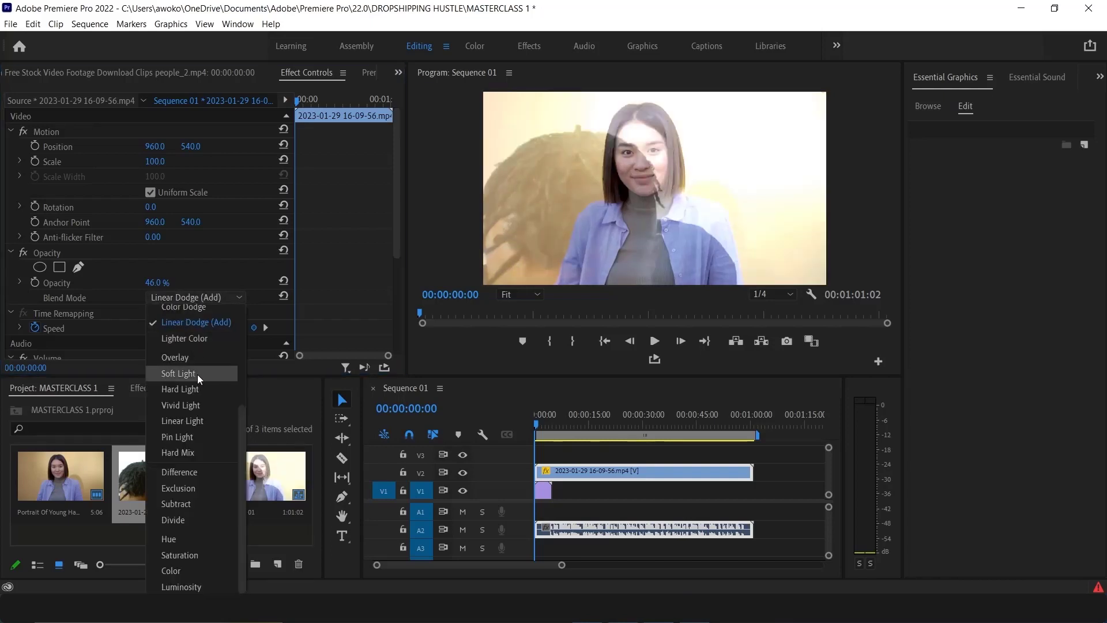
click(197, 373)
click(182, 299)
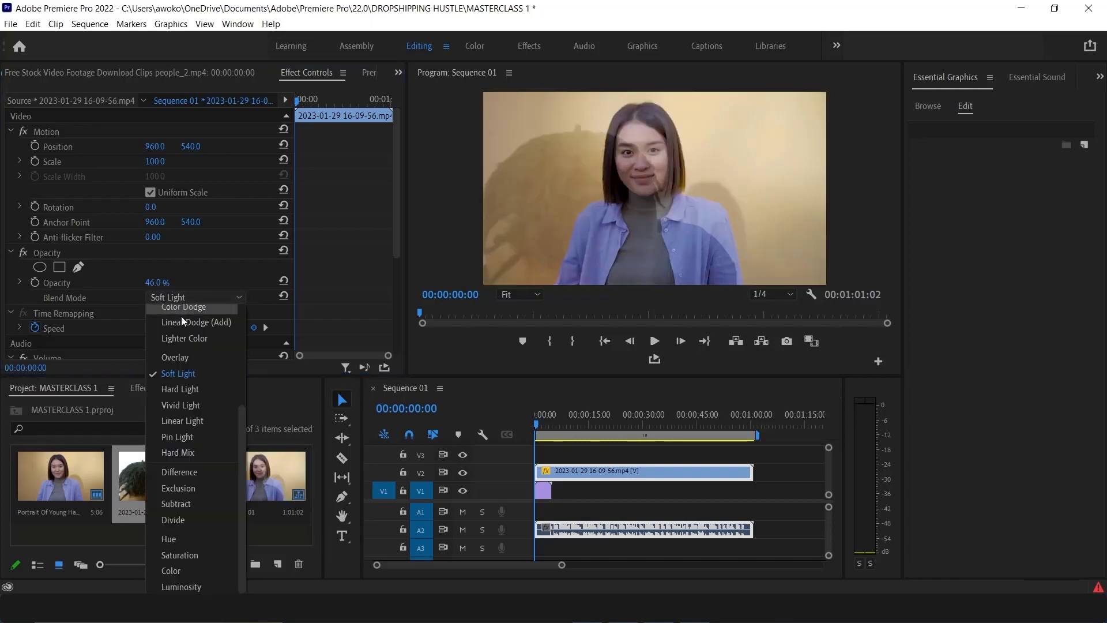
click(184, 484)
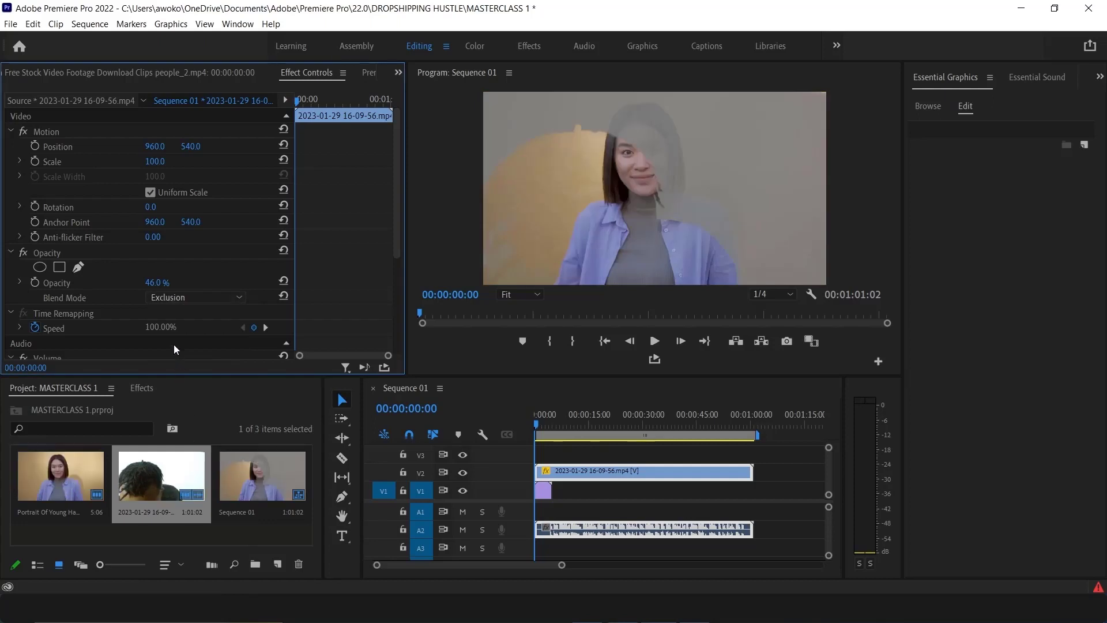
click(170, 297)
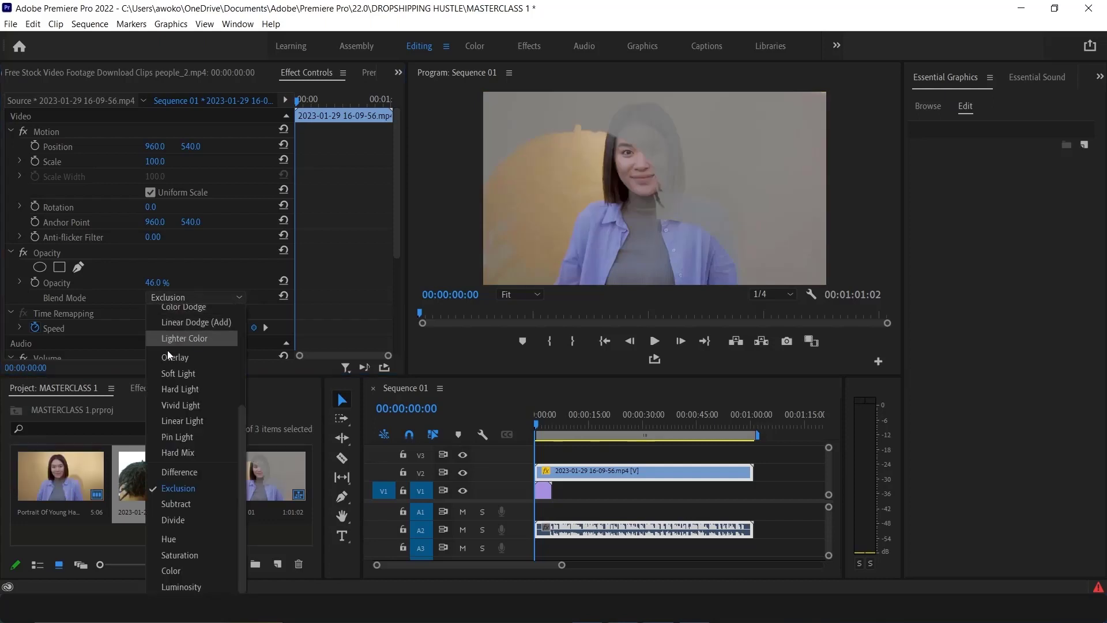
click(195, 556)
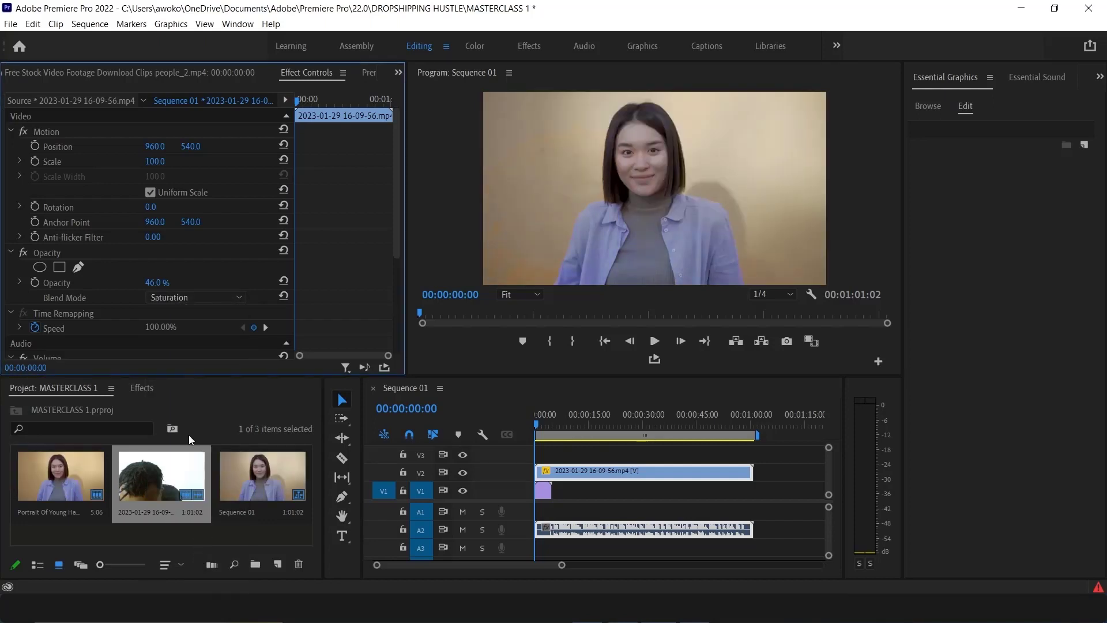
click(178, 297)
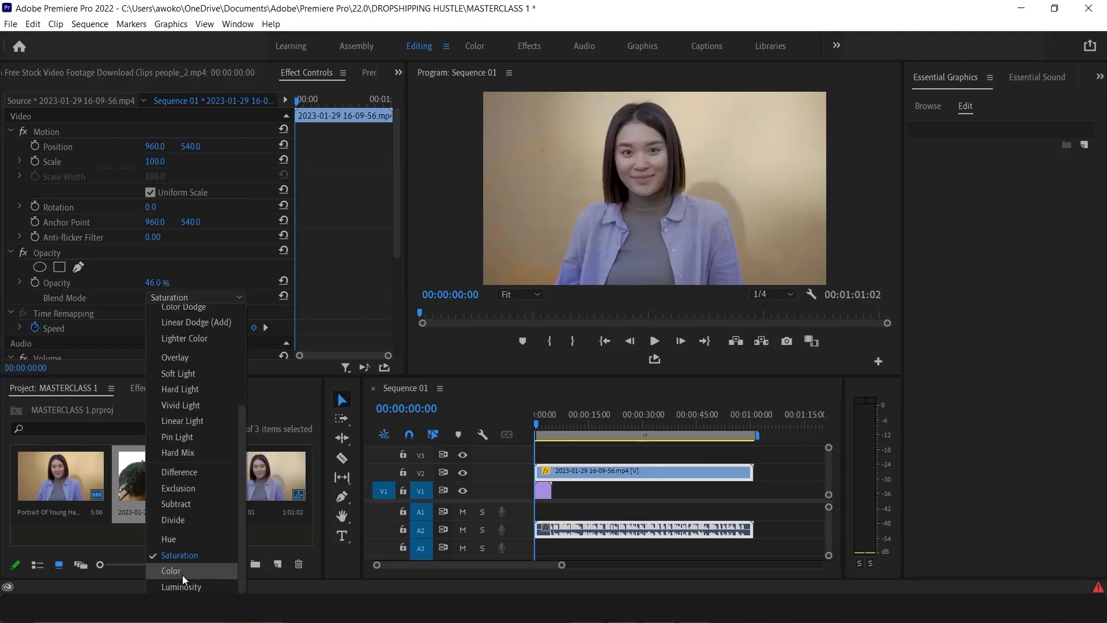
click(193, 586)
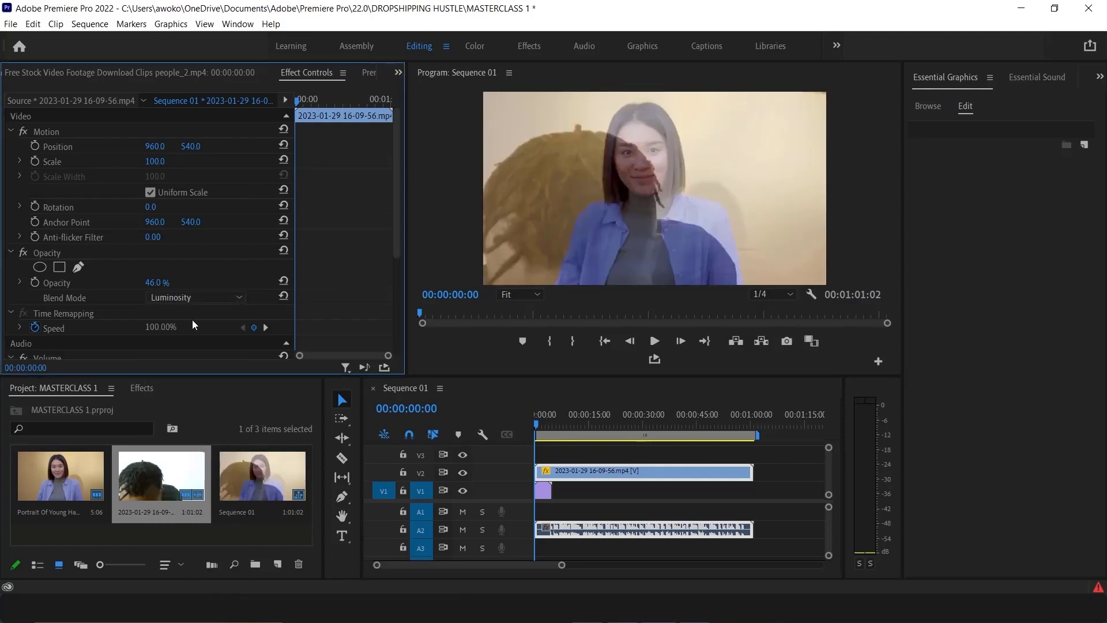
Reset the V2 clip's blend mode to Normal and its Opacity to 100%
drag(157, 284, 191, 283)
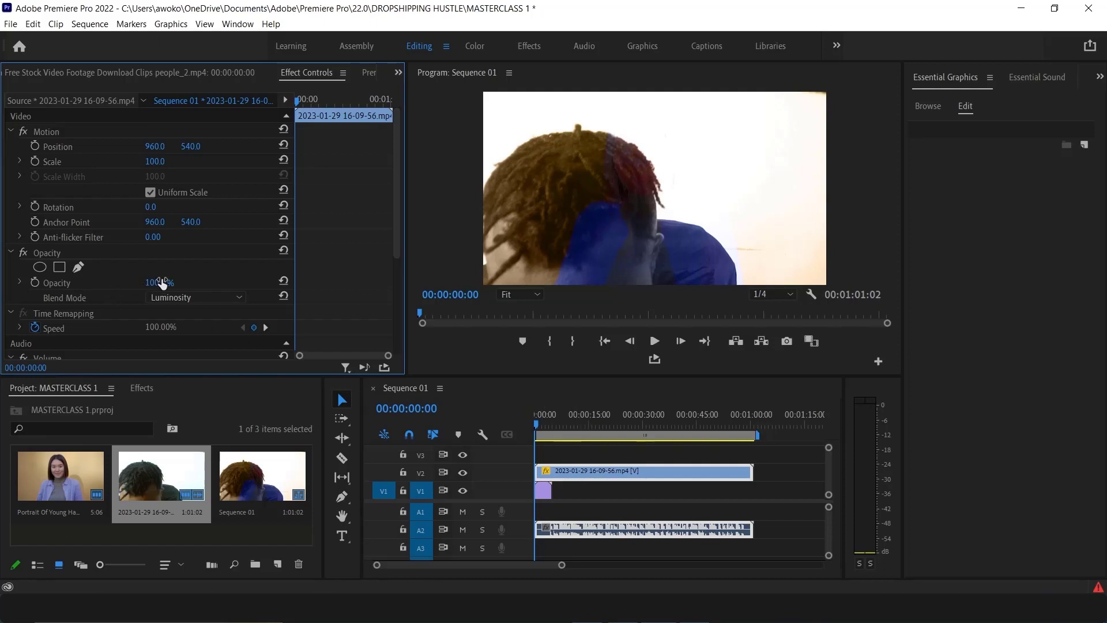
drag(162, 283, 128, 283)
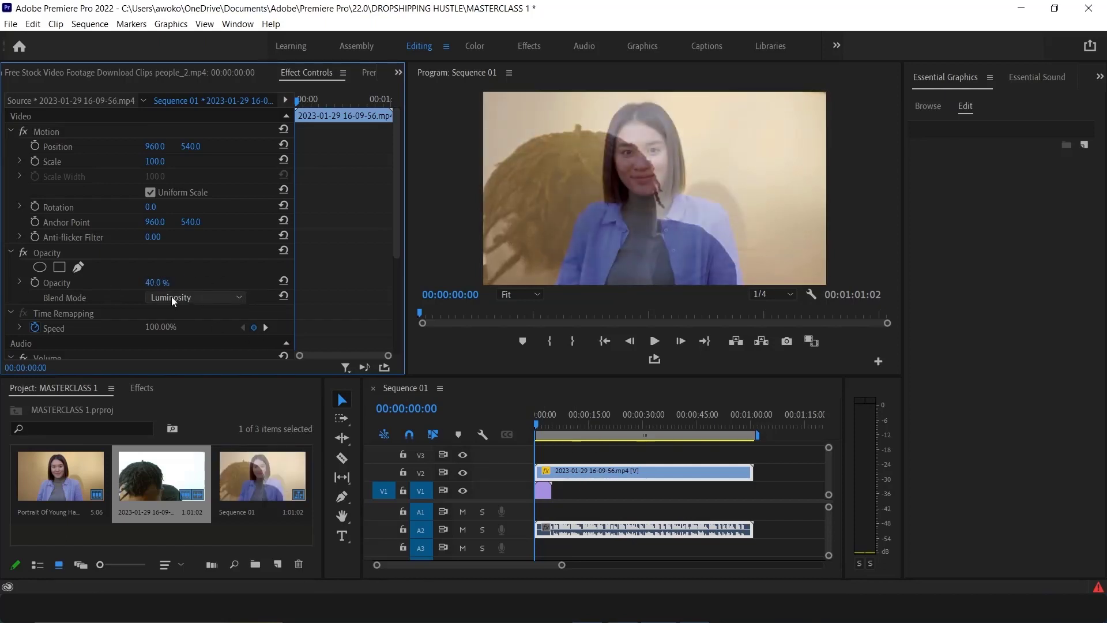
click(160, 296)
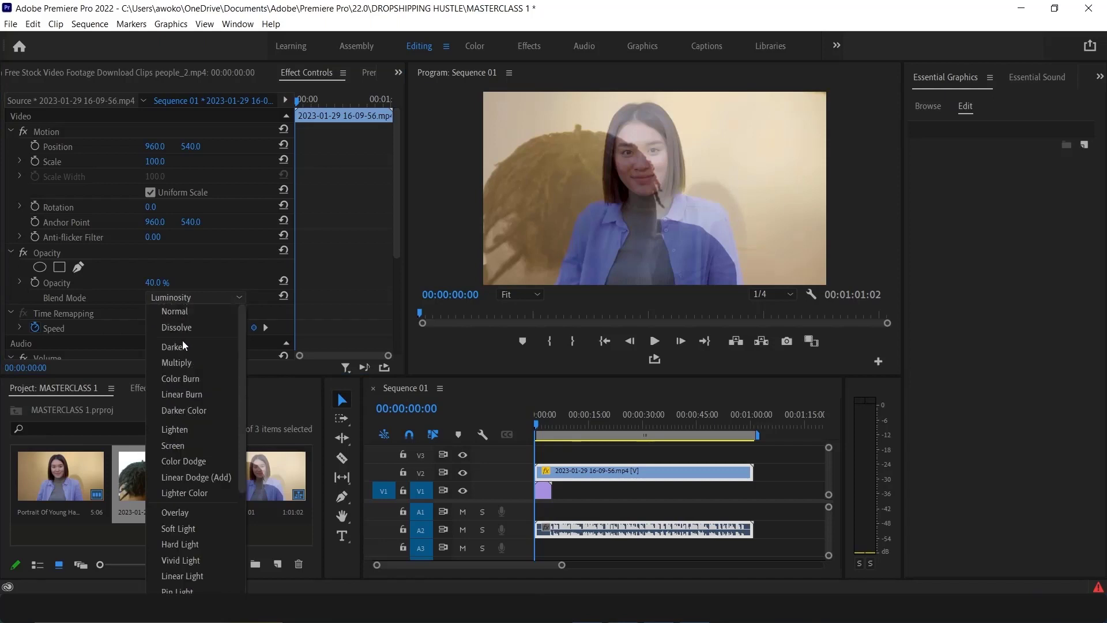
click(170, 316)
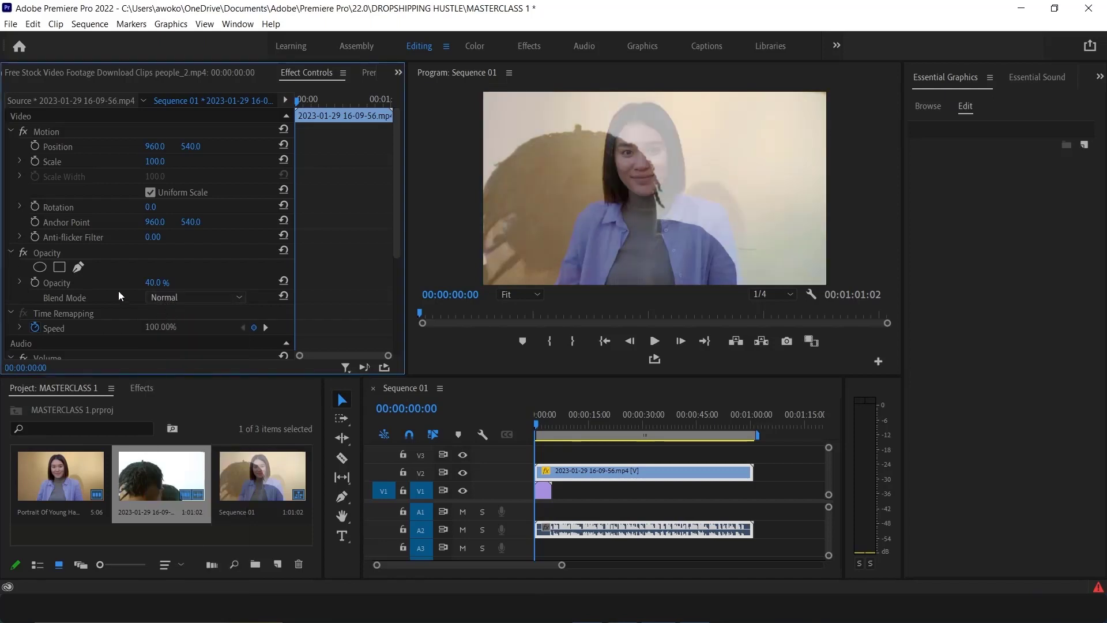
drag(152, 284, 166, 283)
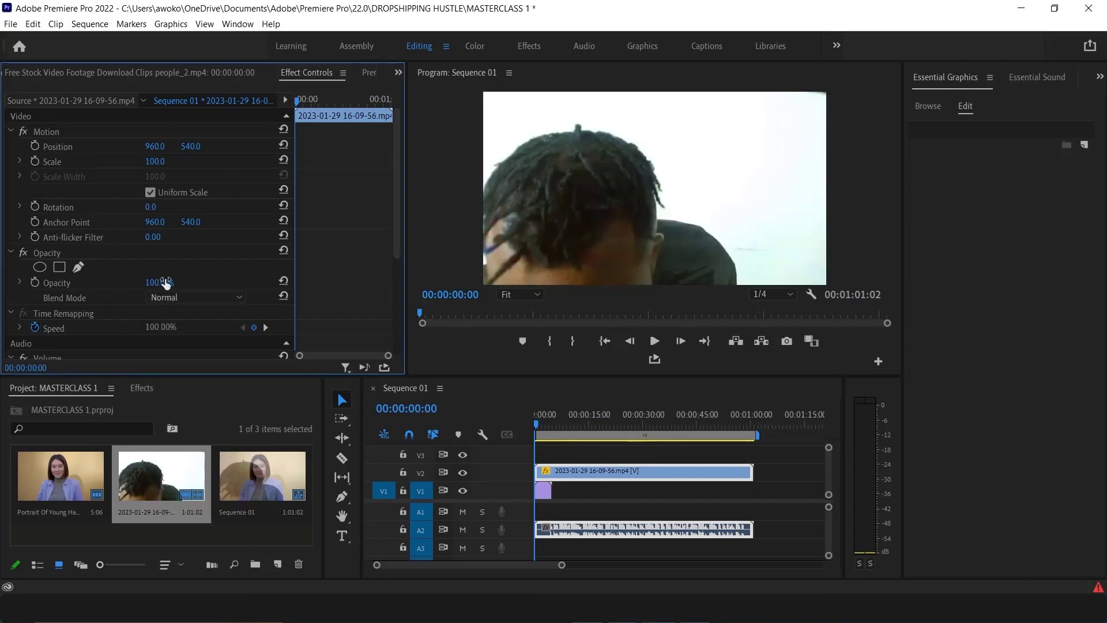
Delete the V2 clip from the sequence and select the portrait clip to view its effect properties
click(603, 471)
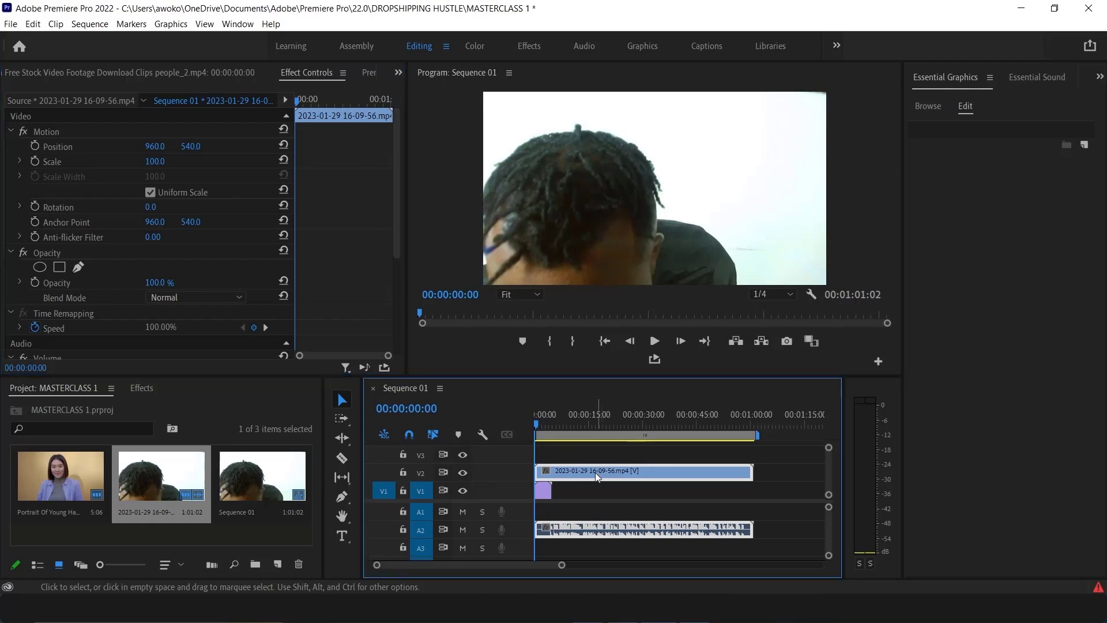
key(Delete)
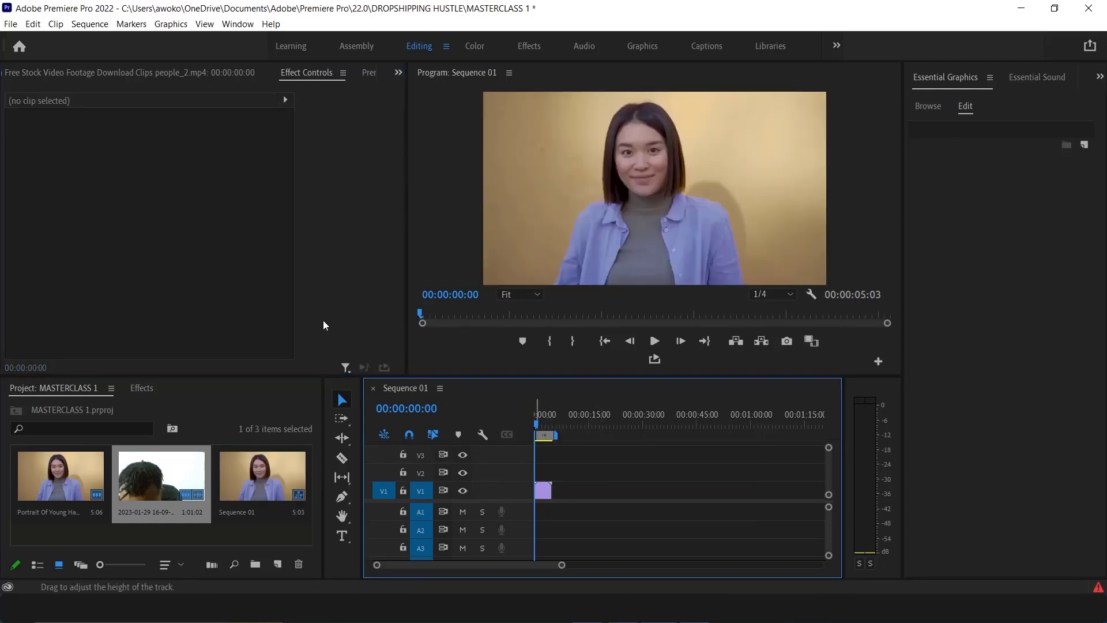
click(542, 491)
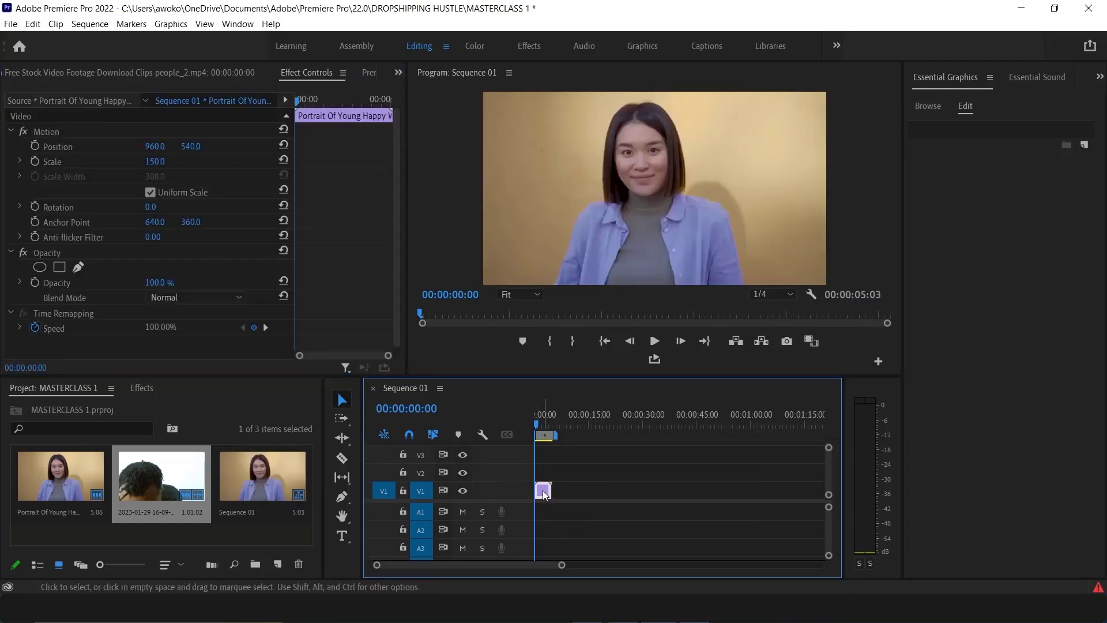
scroll(39, 313, down, 1)
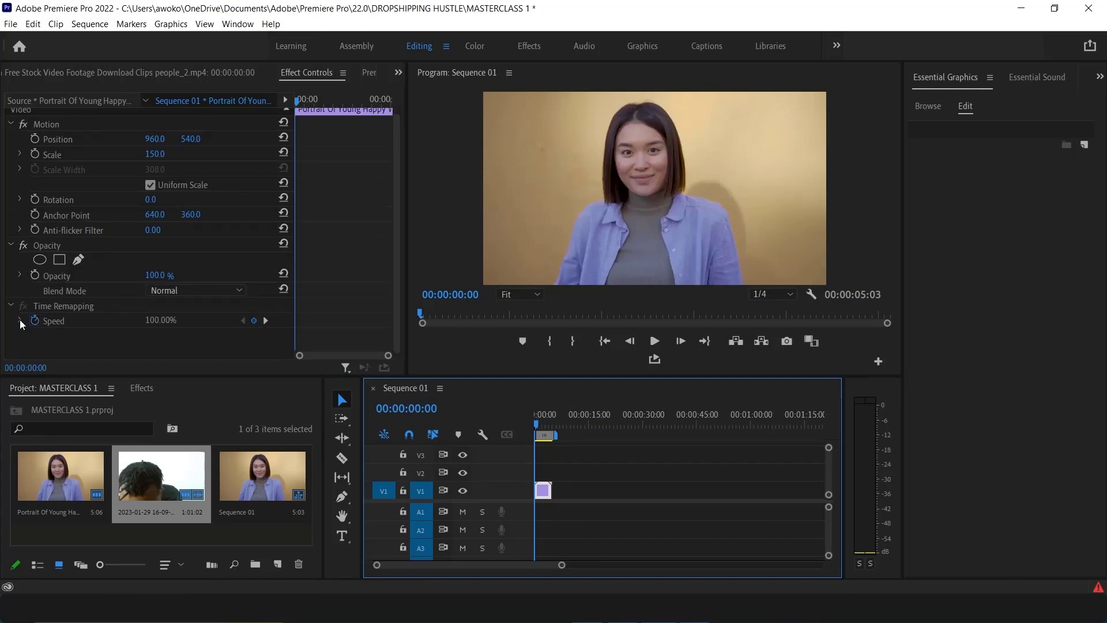
Delete the portrait clip from the sequence
click(20, 321)
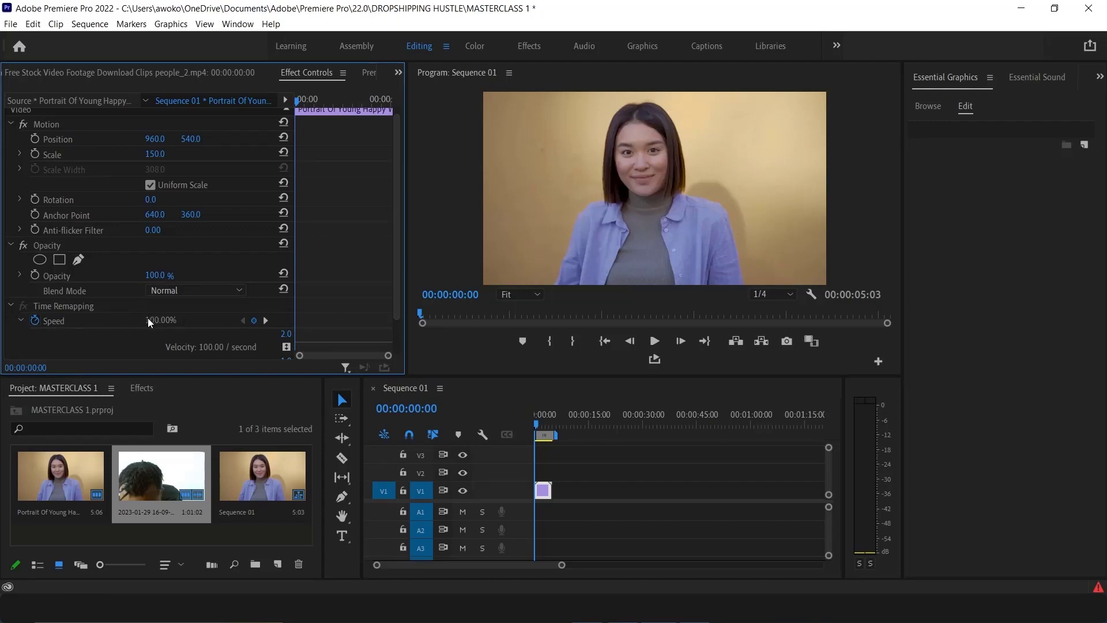
scroll(98, 307, up, 1)
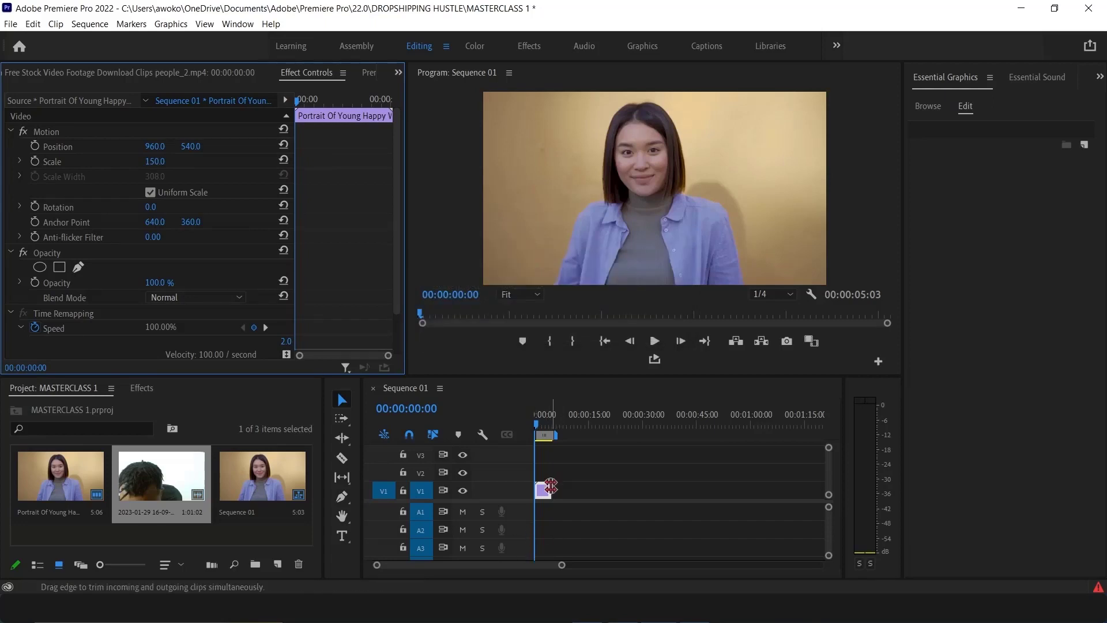
click(544, 493)
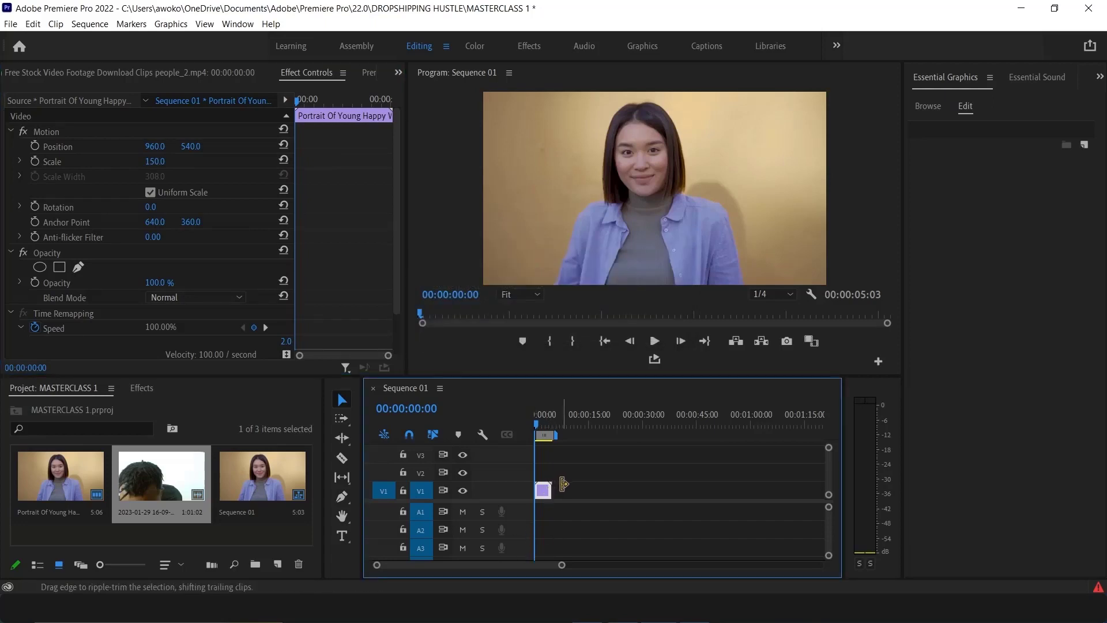
key(Delete)
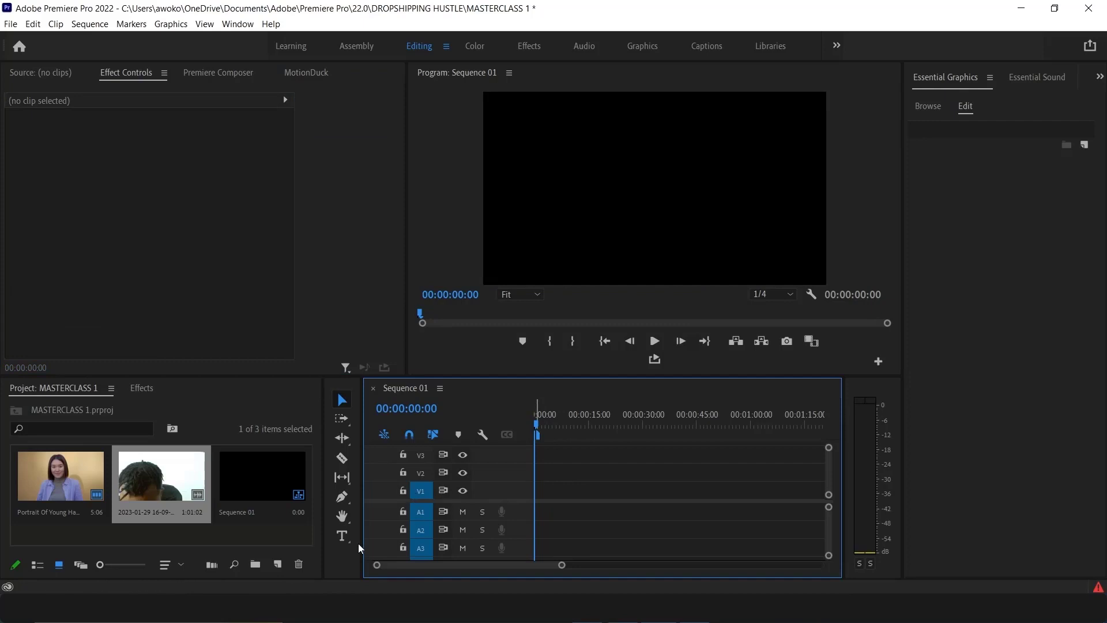
Create a text layer reading A in the Program Monitor with the Type tool and select its text
click(342, 536)
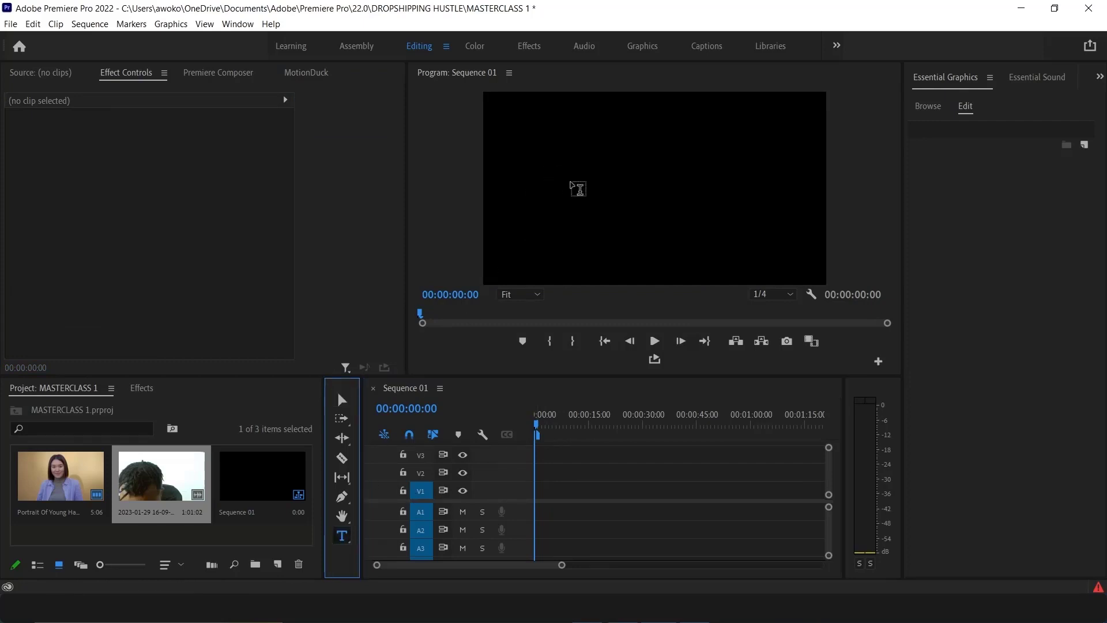
click(576, 184)
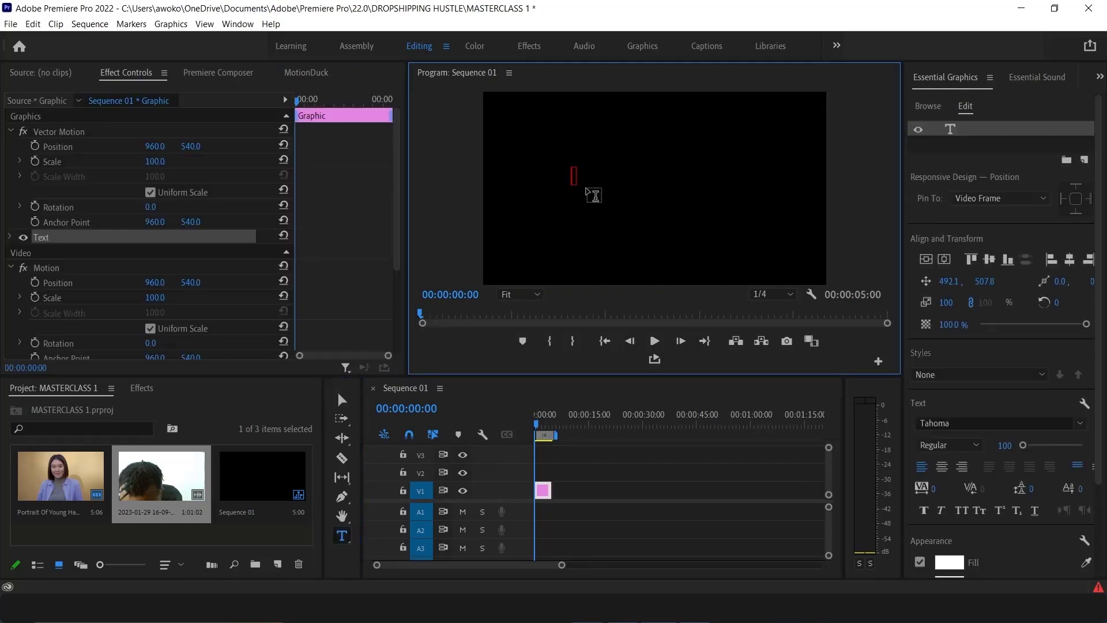
text(A)
key(ctrl+a)
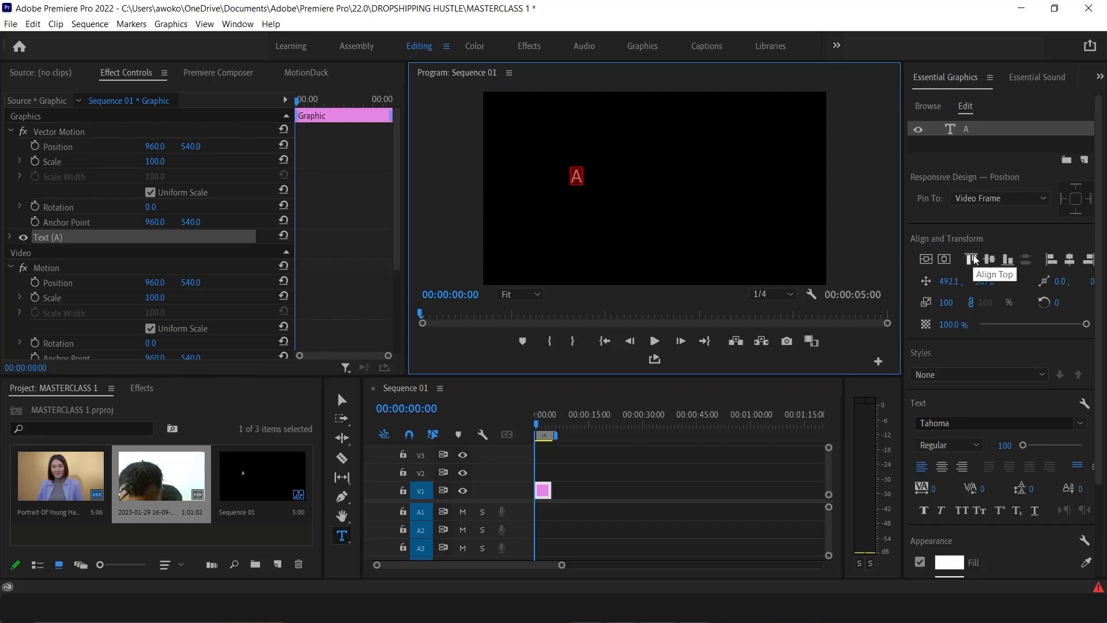
Try the alignment options on the A text, ending with it aligned to the top and centered horizontally
click(973, 259)
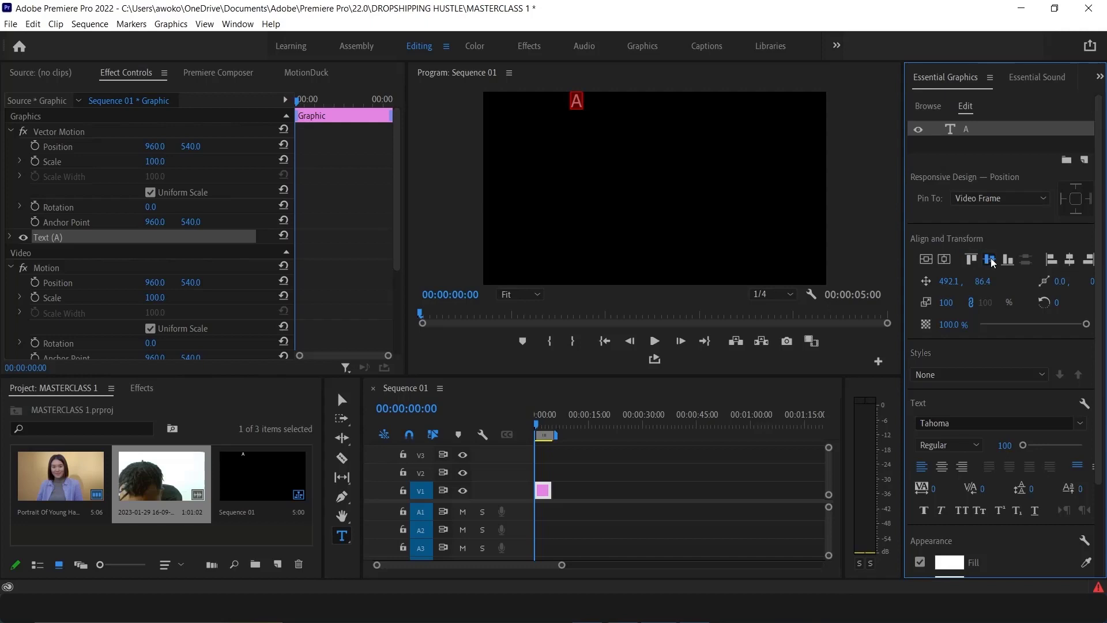
click(991, 263)
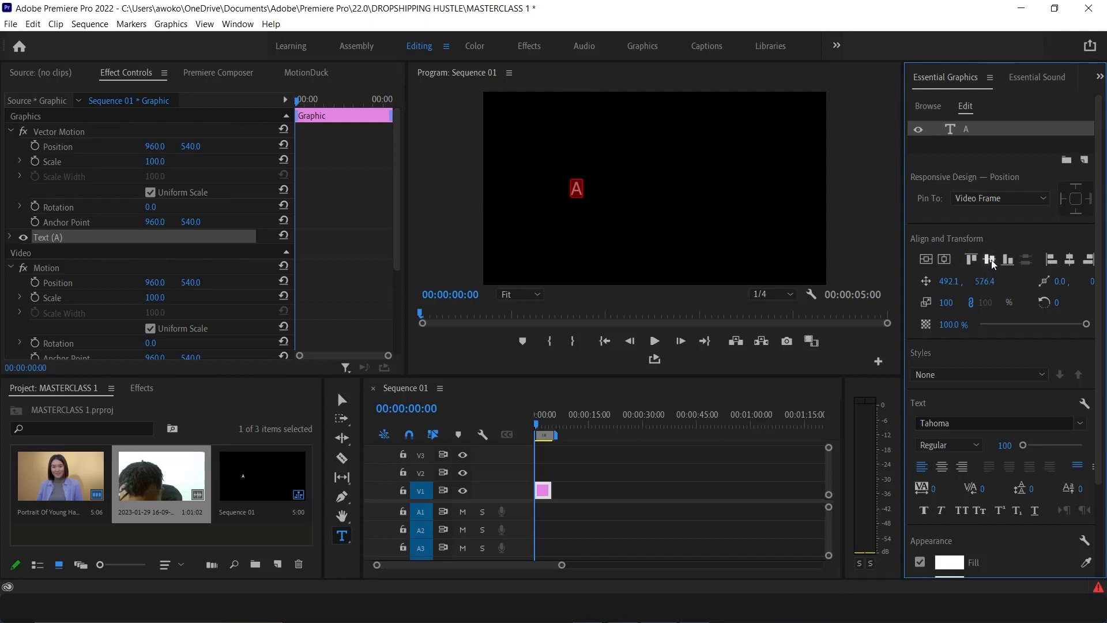
click(1069, 260)
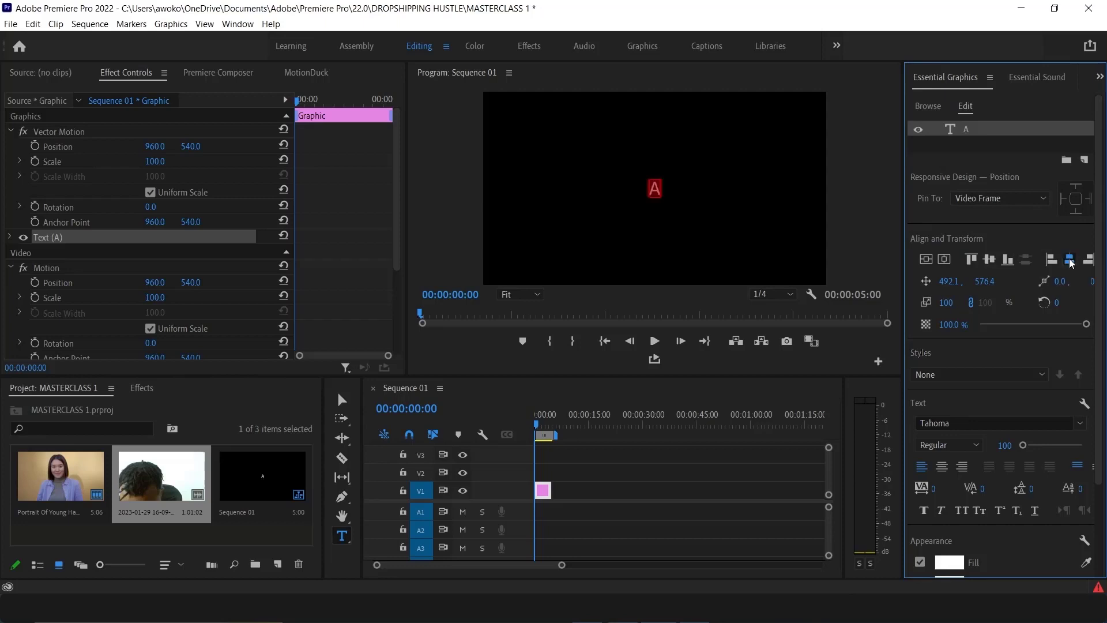
click(1006, 260)
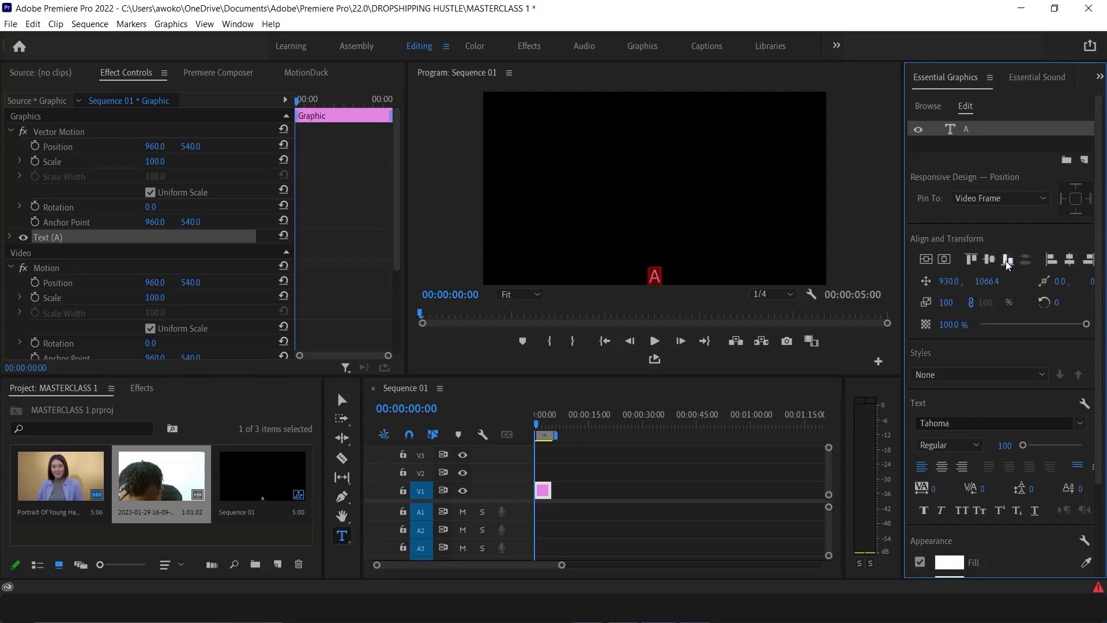
click(971, 260)
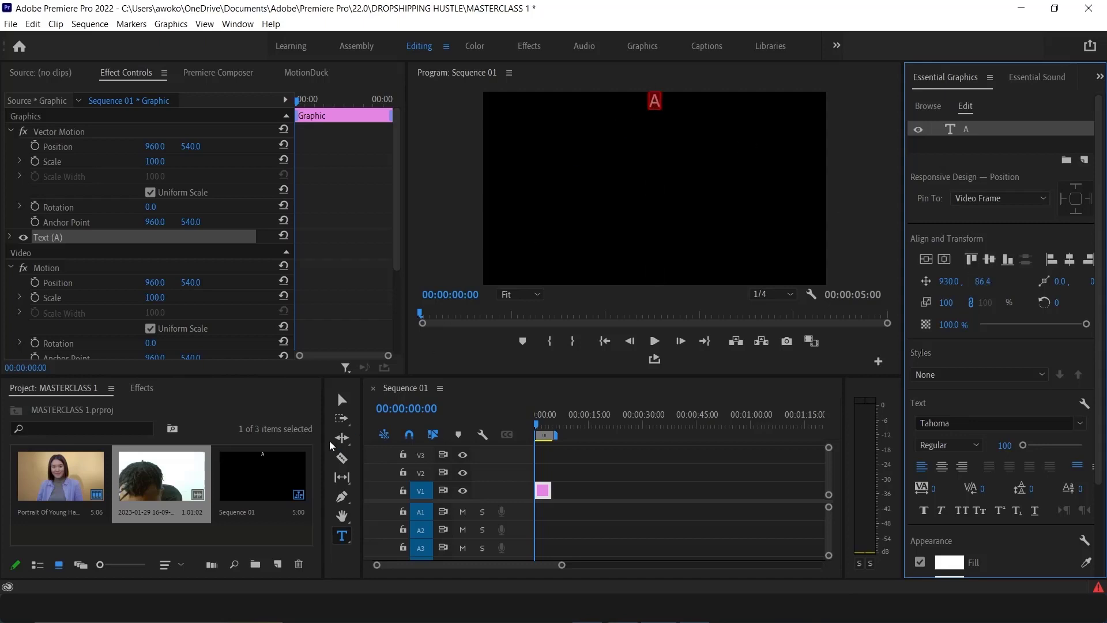
Move the A text to the left side of the frame with the Selection tool
click(341, 399)
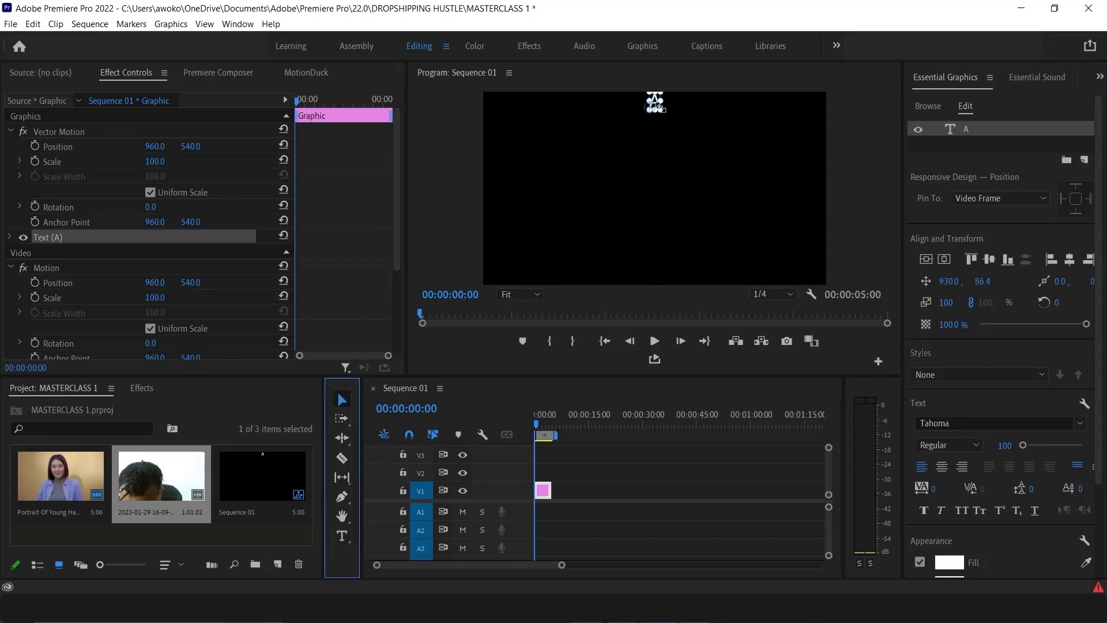
drag(655, 102, 613, 134)
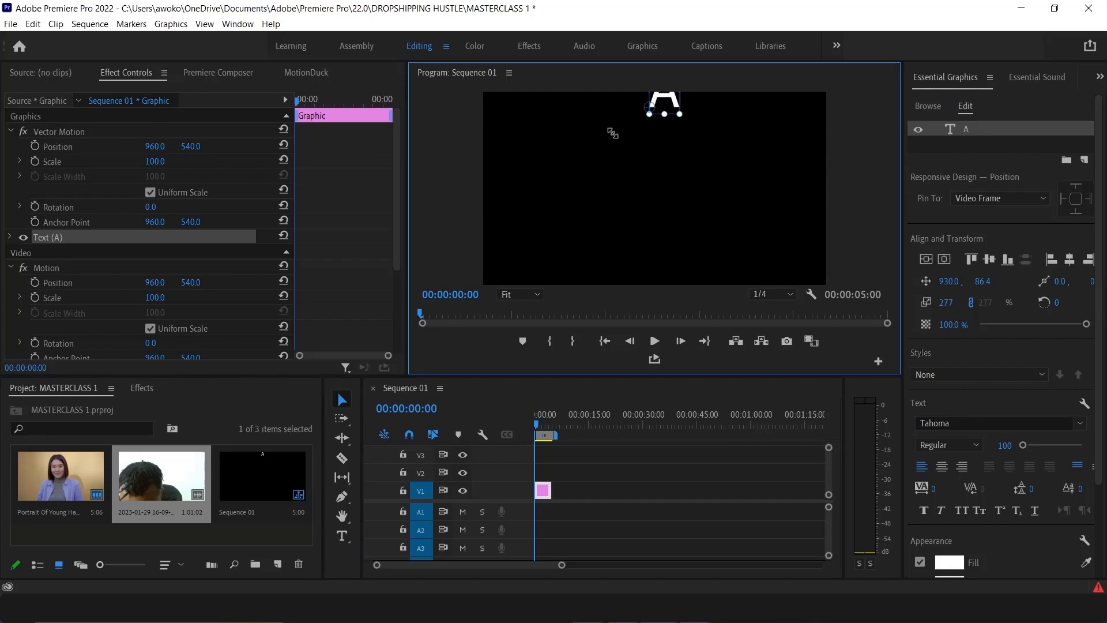
drag(669, 104, 556, 198)
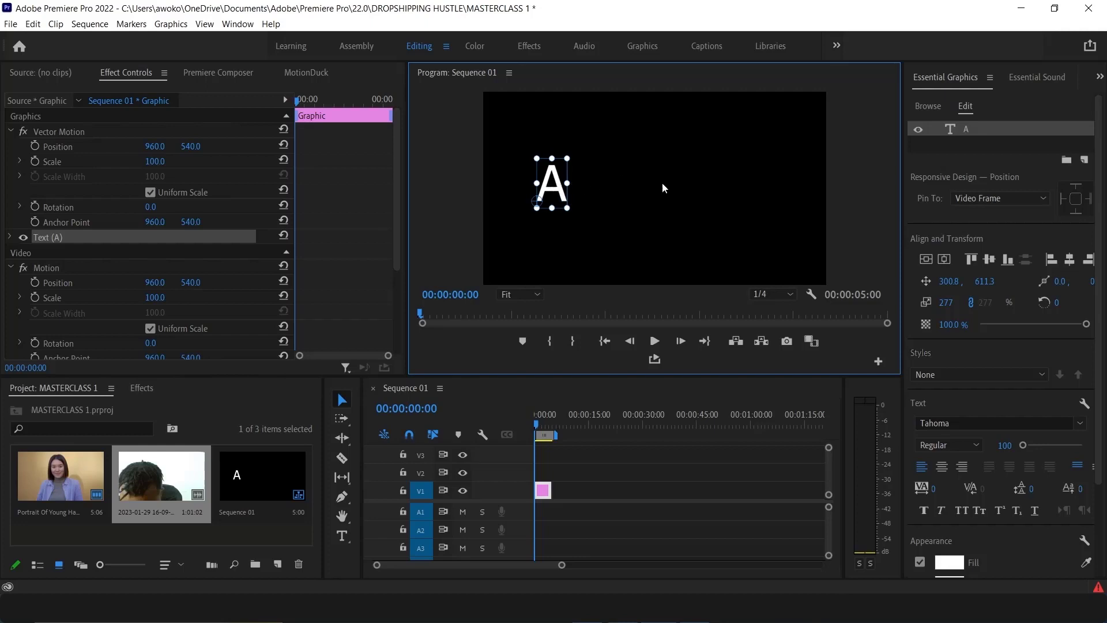
drag(541, 187, 721, 190)
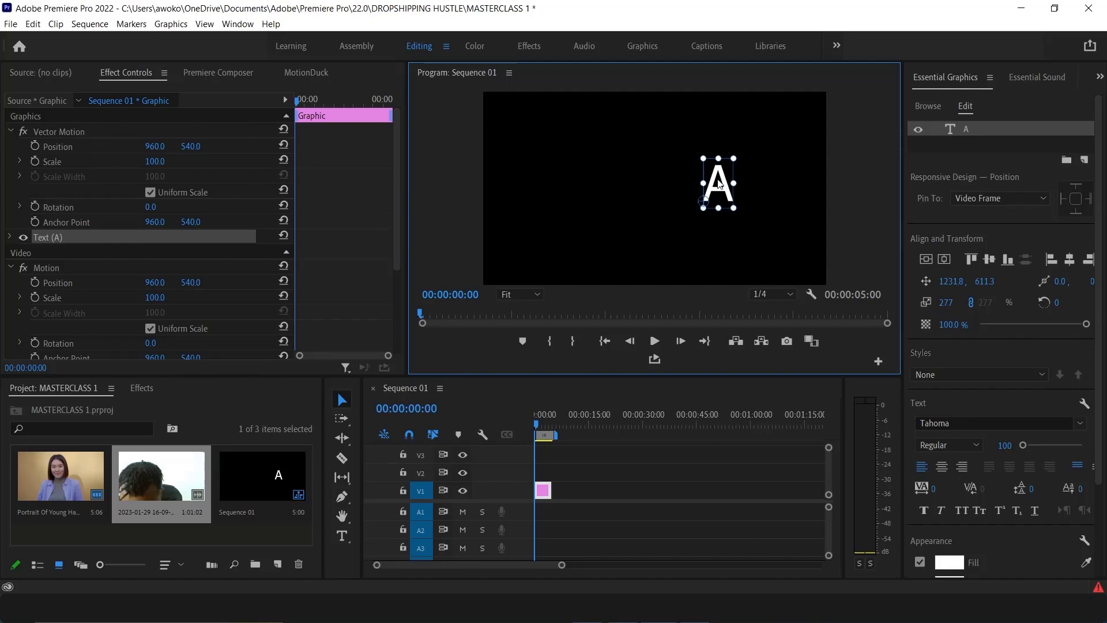
drag(719, 183, 540, 183)
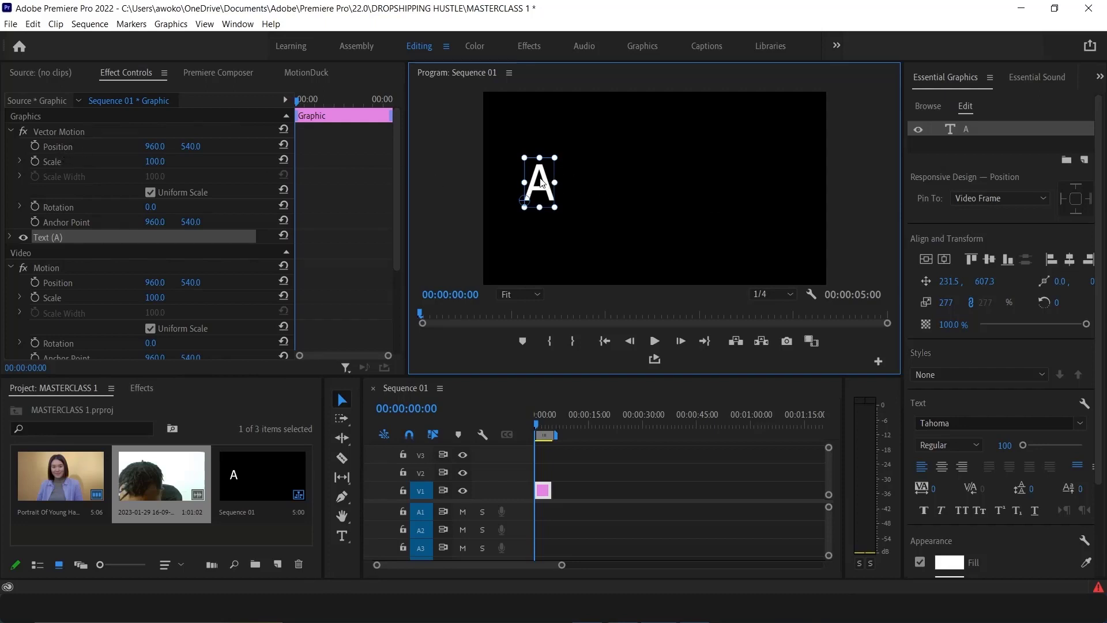
mouse_move(541, 182)
mouse_down()
mouse_move(761, 183)
mouse_move(523, 190)
mouse_move(533, 185)
mouse_up()
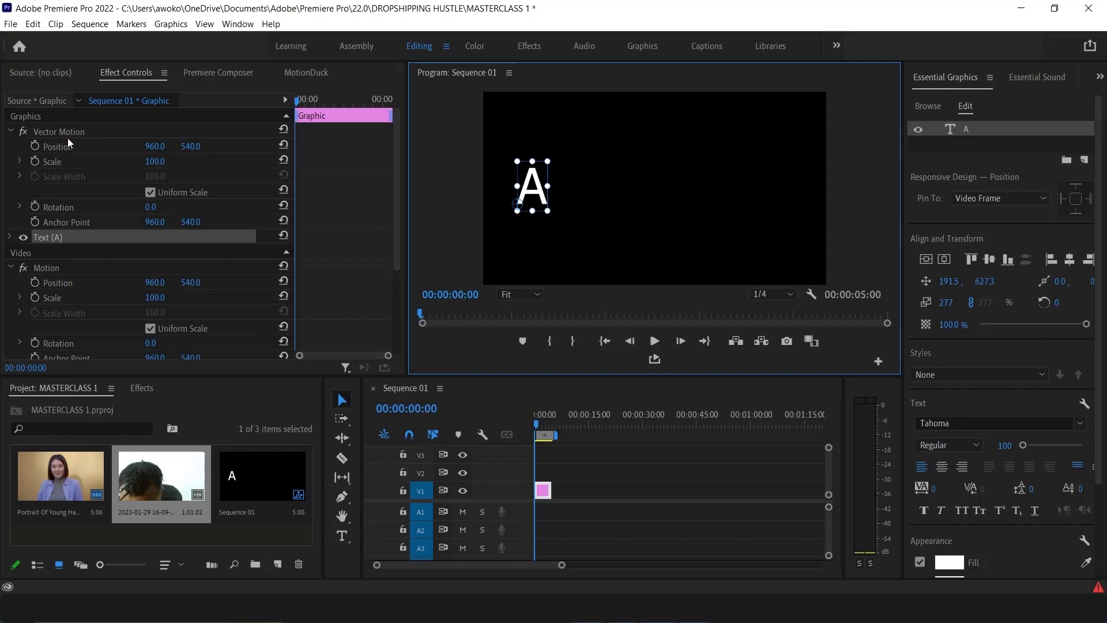
Enable Position keyframing on the text's Vector Motion and set Position X to 1923.0 at 00:00:16:00
click(35, 146)
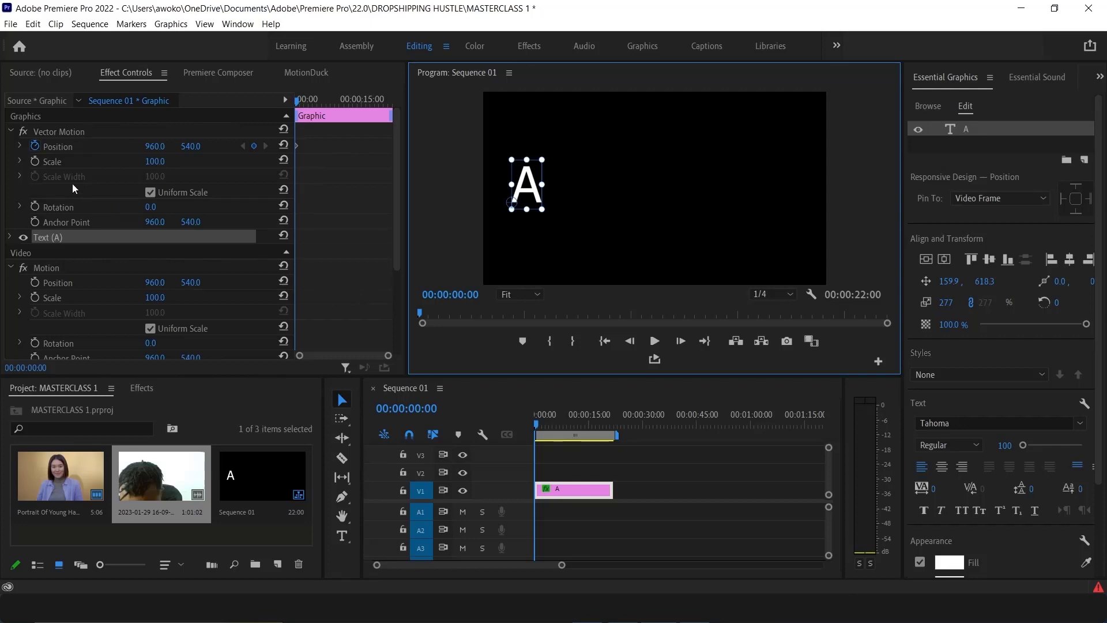
click(534, 424)
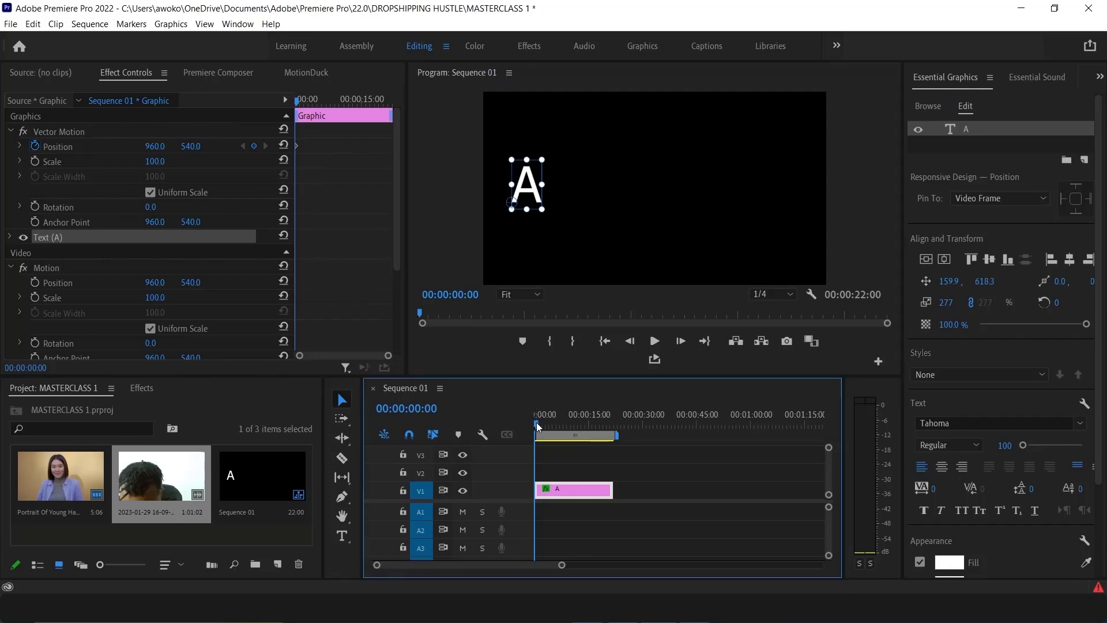
drag(536, 426, 592, 432)
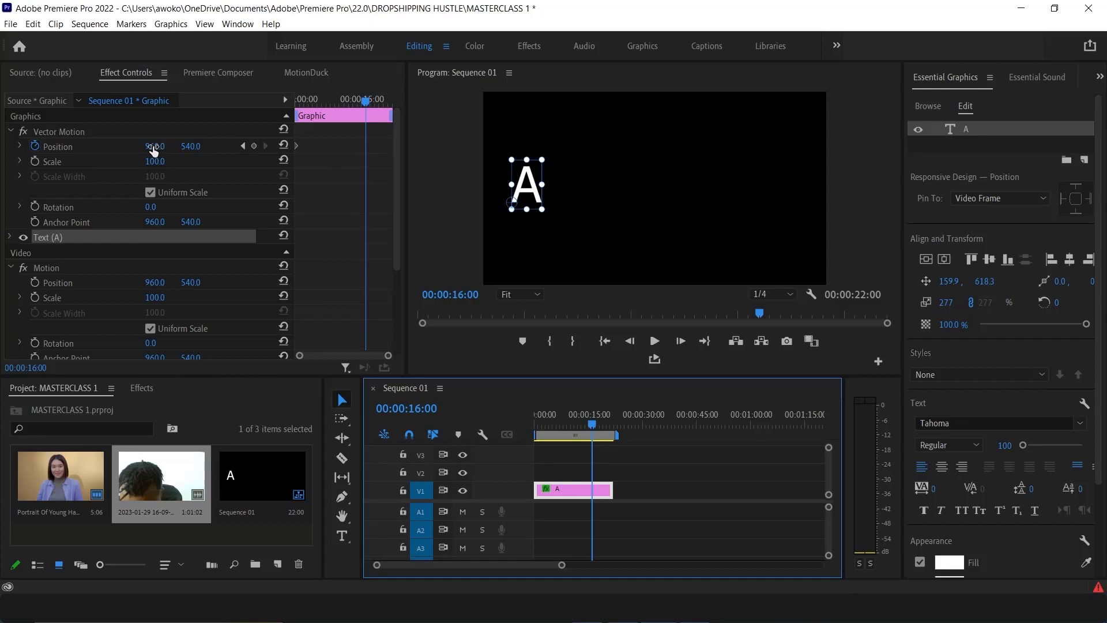
drag(153, 151, 708, 151)
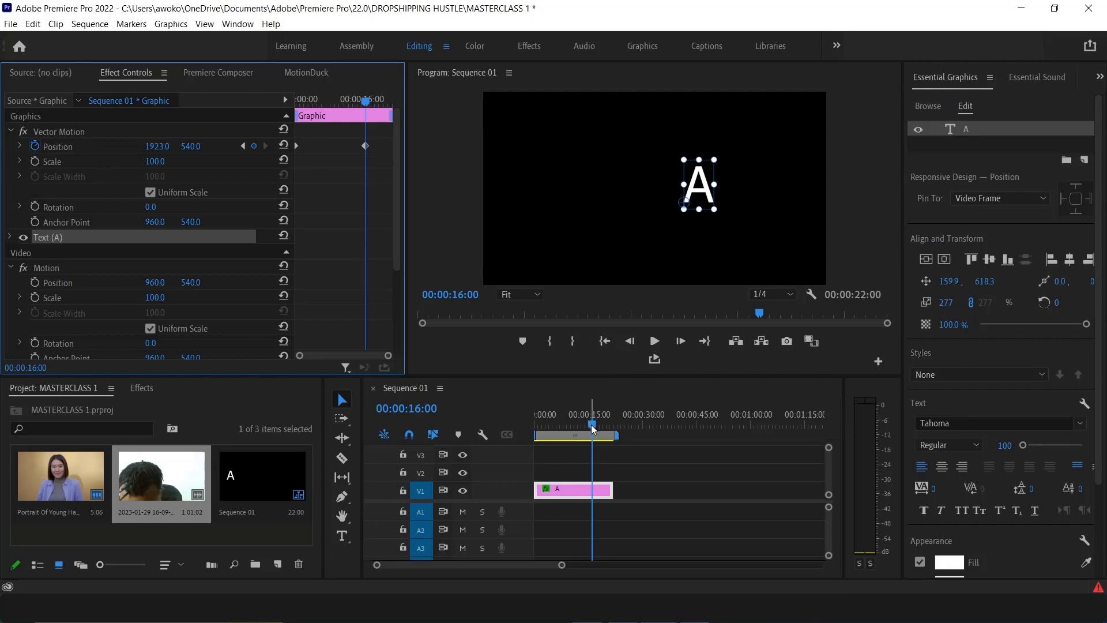
Scrub and play the sequence to preview the text's position animation
drag(590, 424, 479, 428)
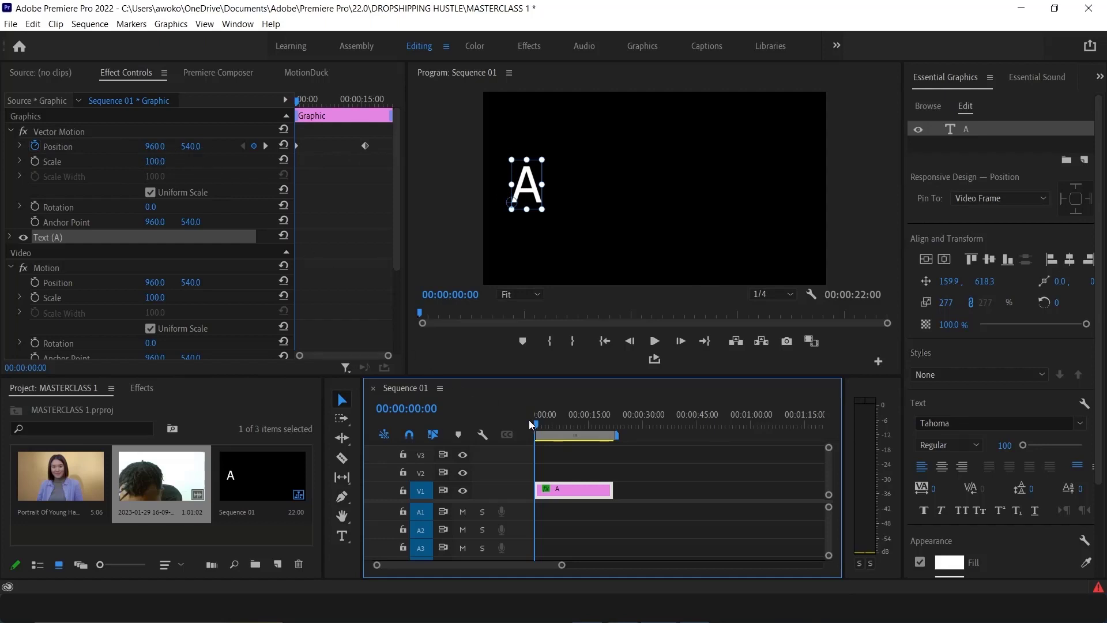
drag(534, 424, 589, 421)
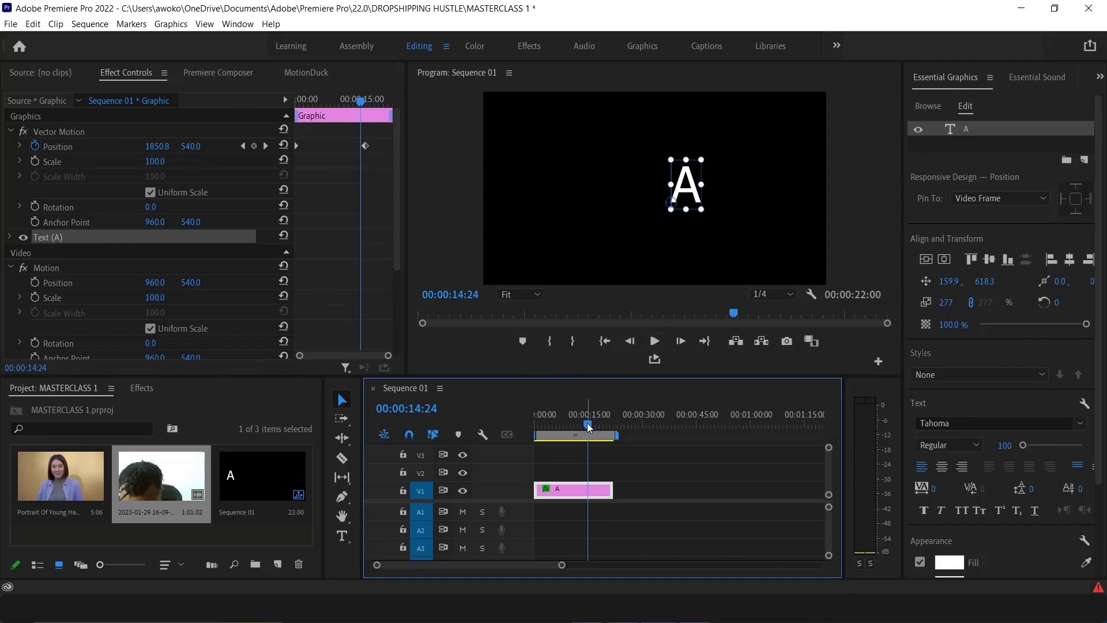
drag(587, 423, 465, 415)
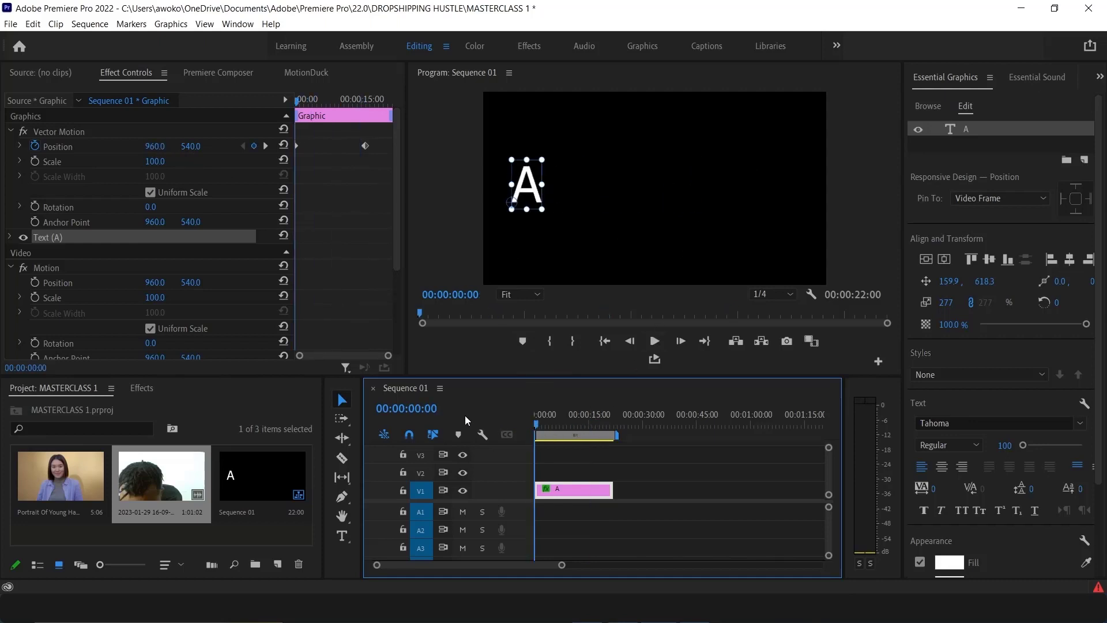
click(652, 341)
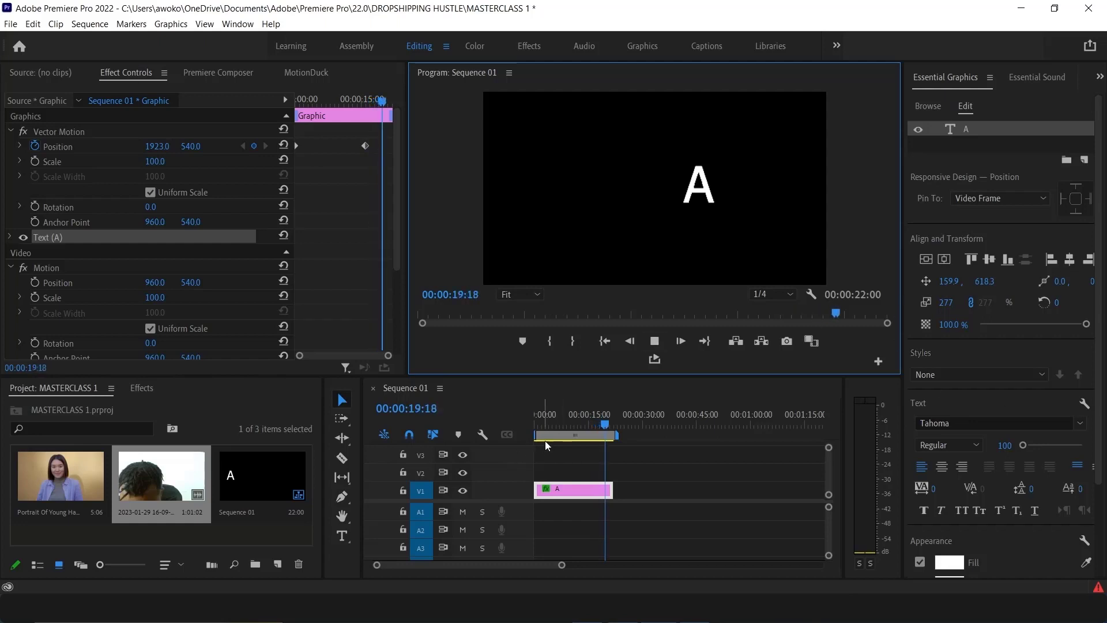
click(563, 418)
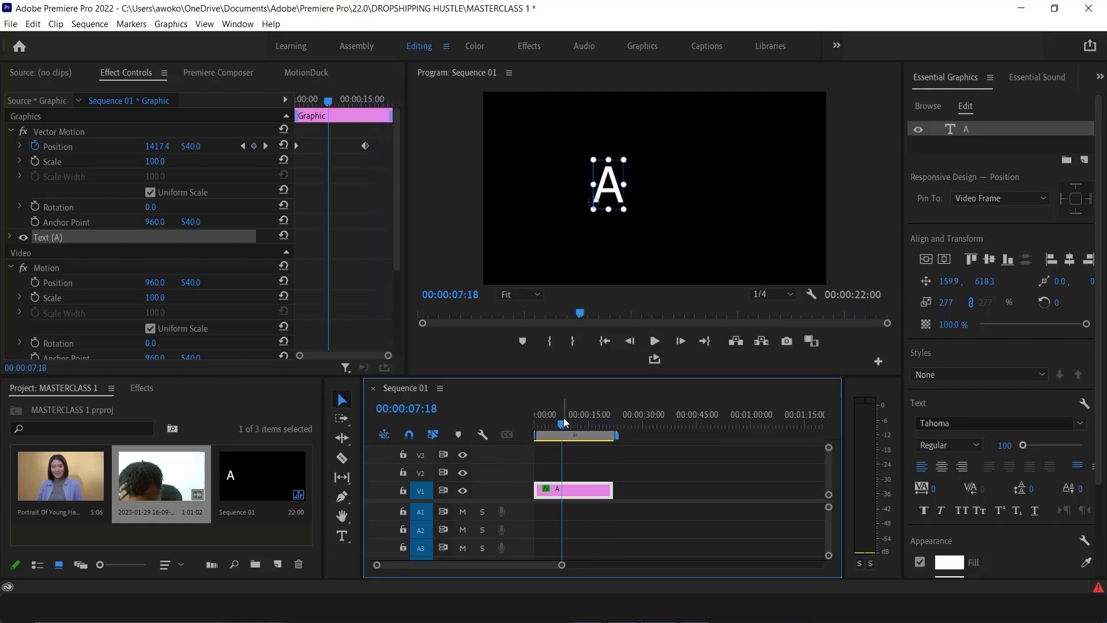
mouse_move(563, 421)
mouse_down()
mouse_move(614, 425)
mouse_move(576, 425)
mouse_up()
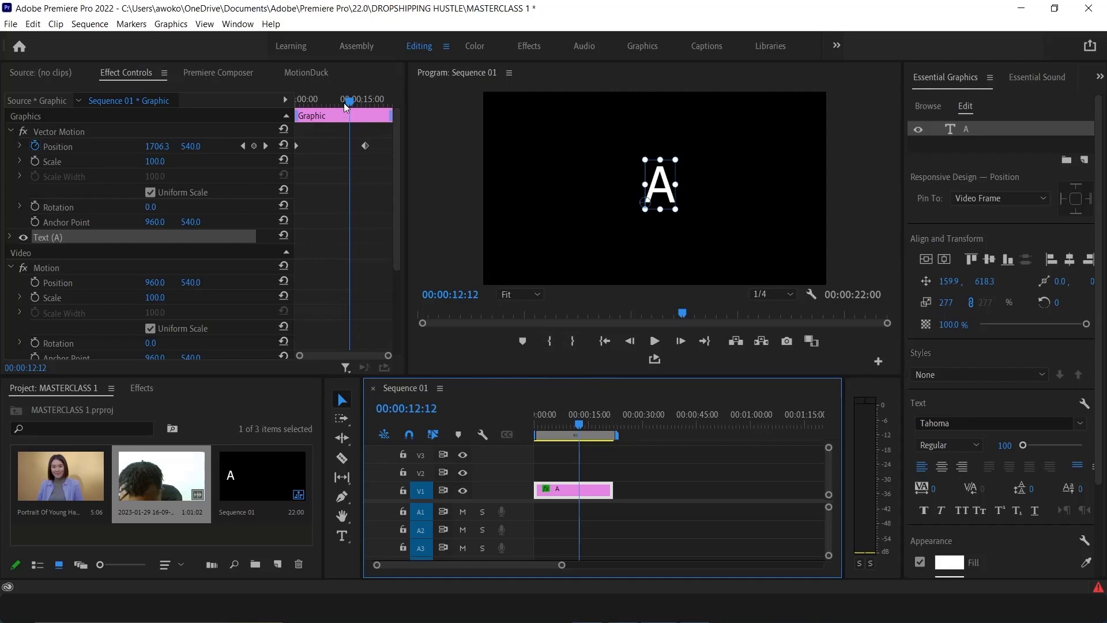
Move the ending Position keyframe to about 00:00:03:02 and play back the faster animation
drag(343, 103, 264, 116)
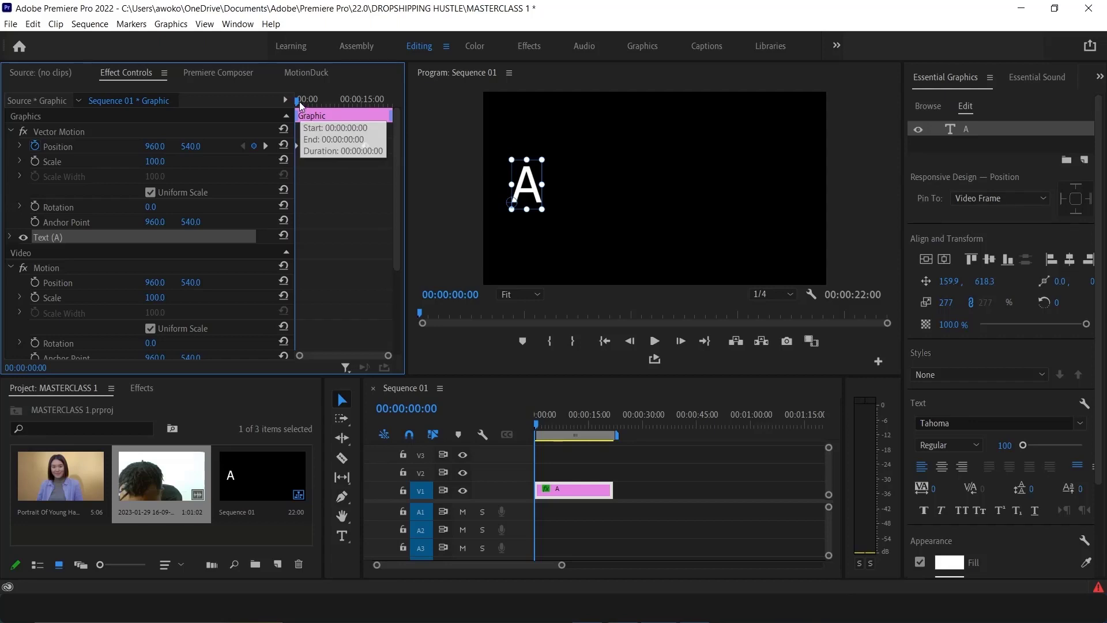
drag(296, 102, 364, 116)
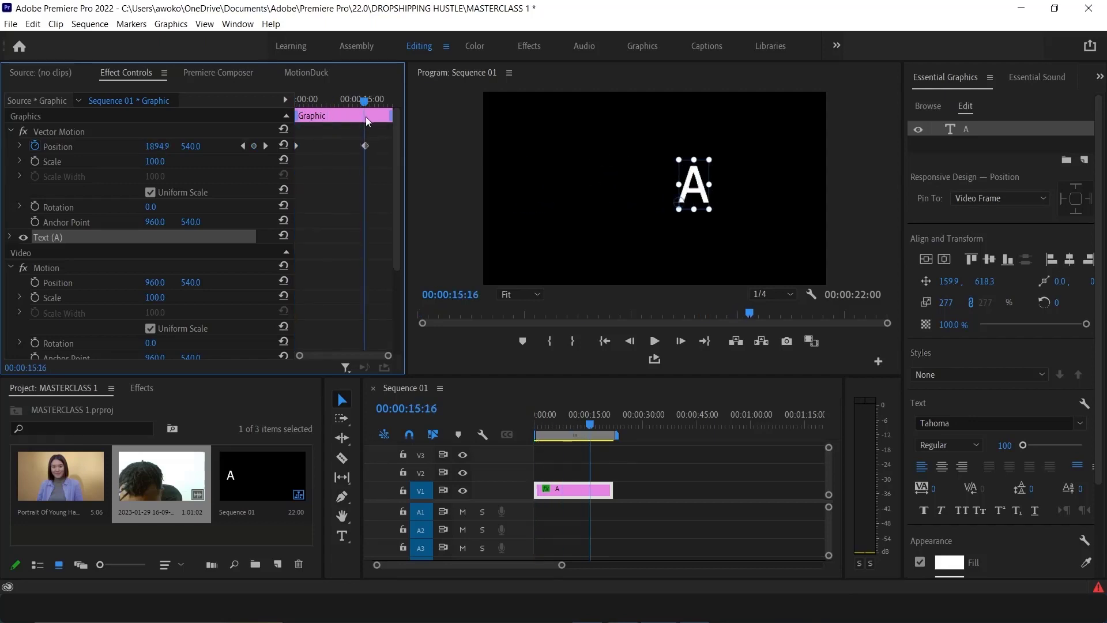
drag(367, 120, 310, 120)
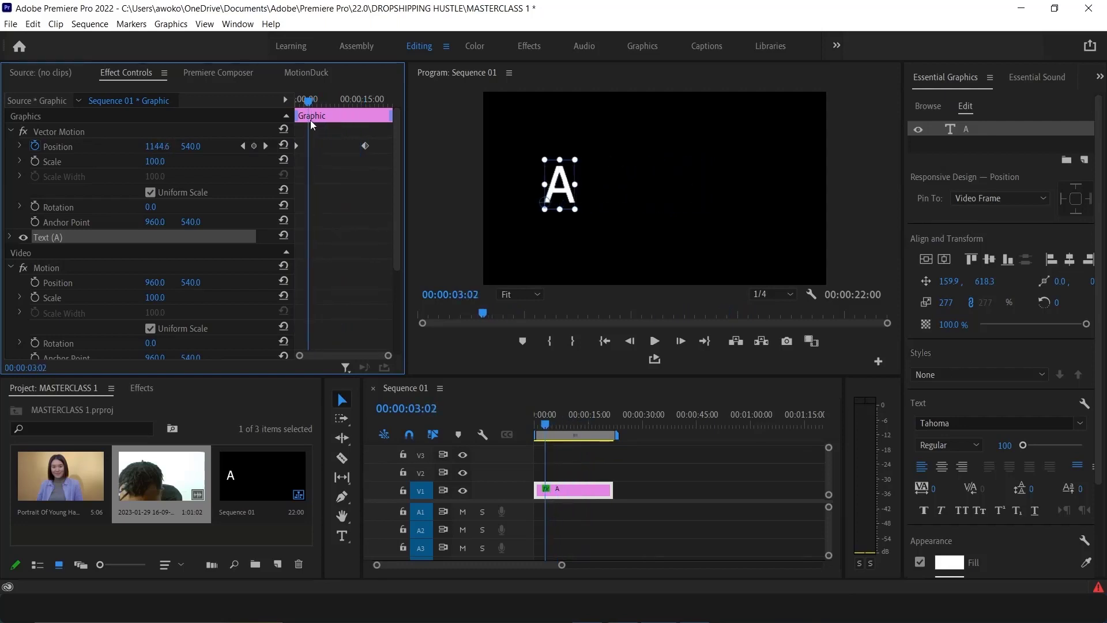
click(365, 145)
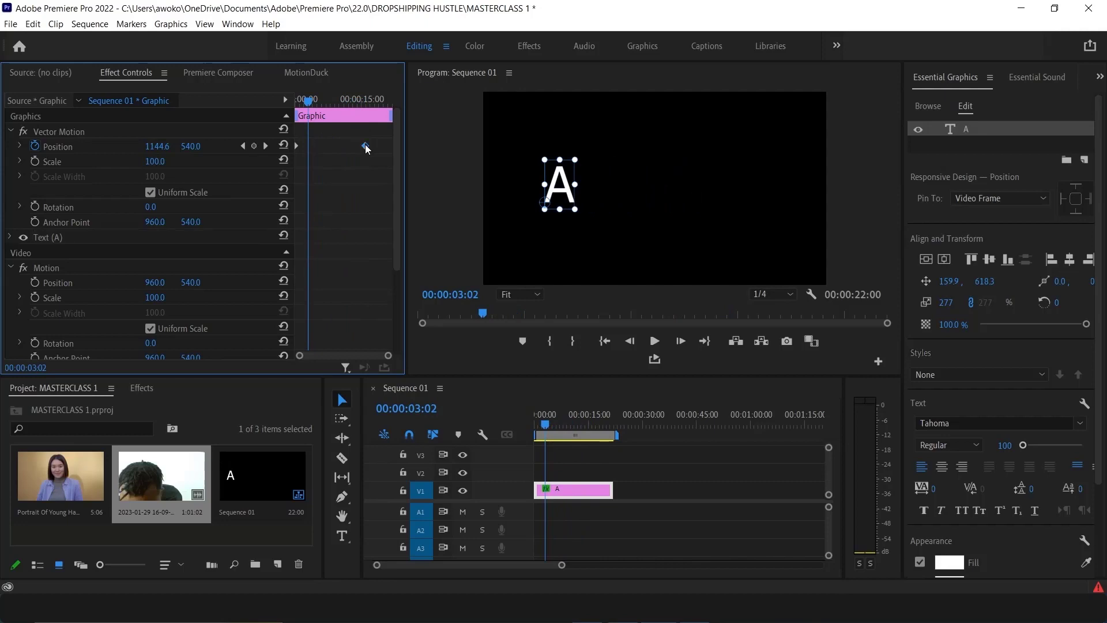
drag(364, 146, 309, 151)
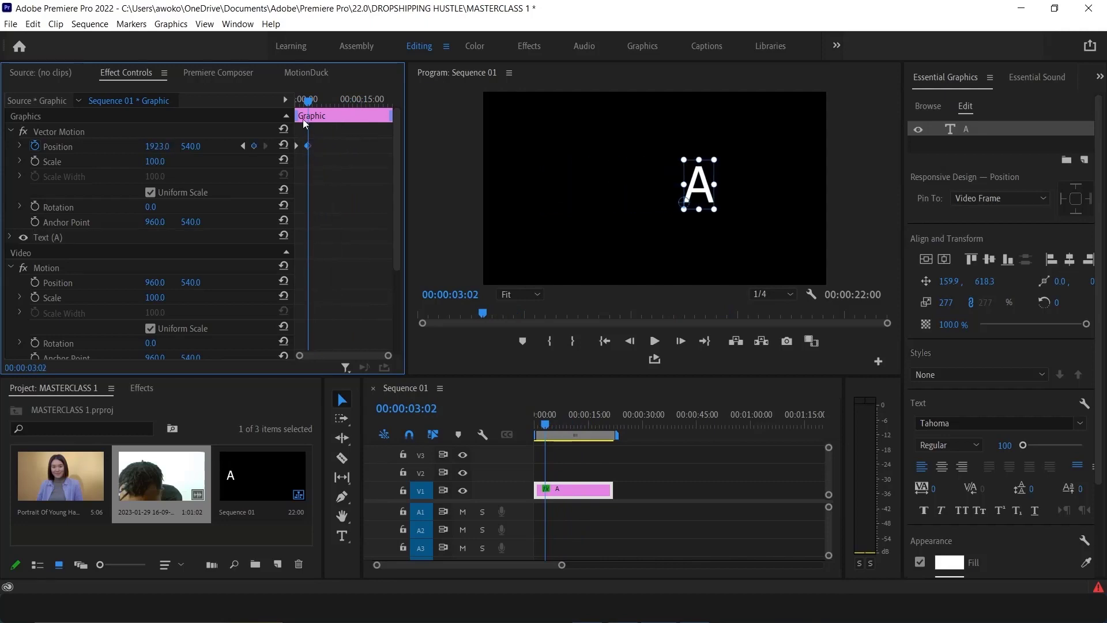
drag(307, 101, 247, 112)
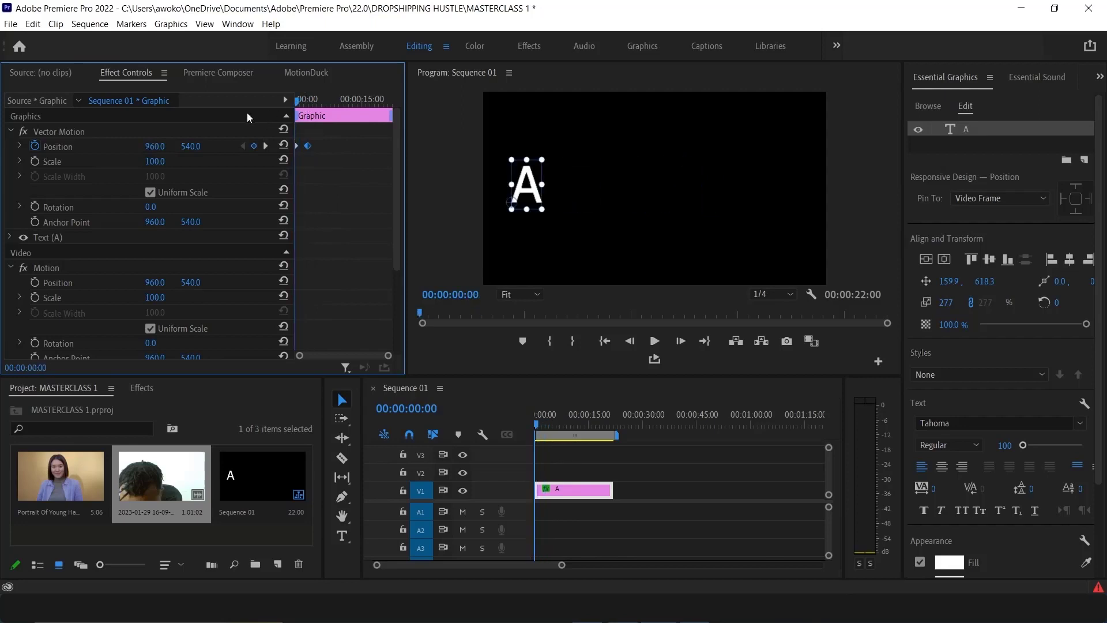
click(653, 342)
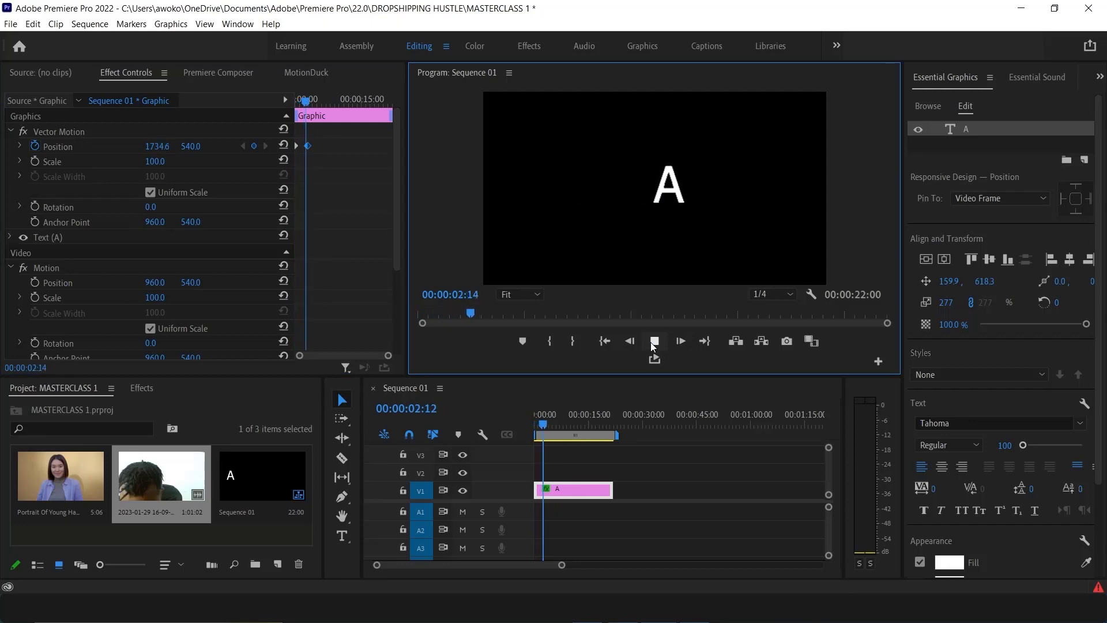
Return to the start of the sequence and enable Scale keyframing for the A text's Vector Motion
click(654, 342)
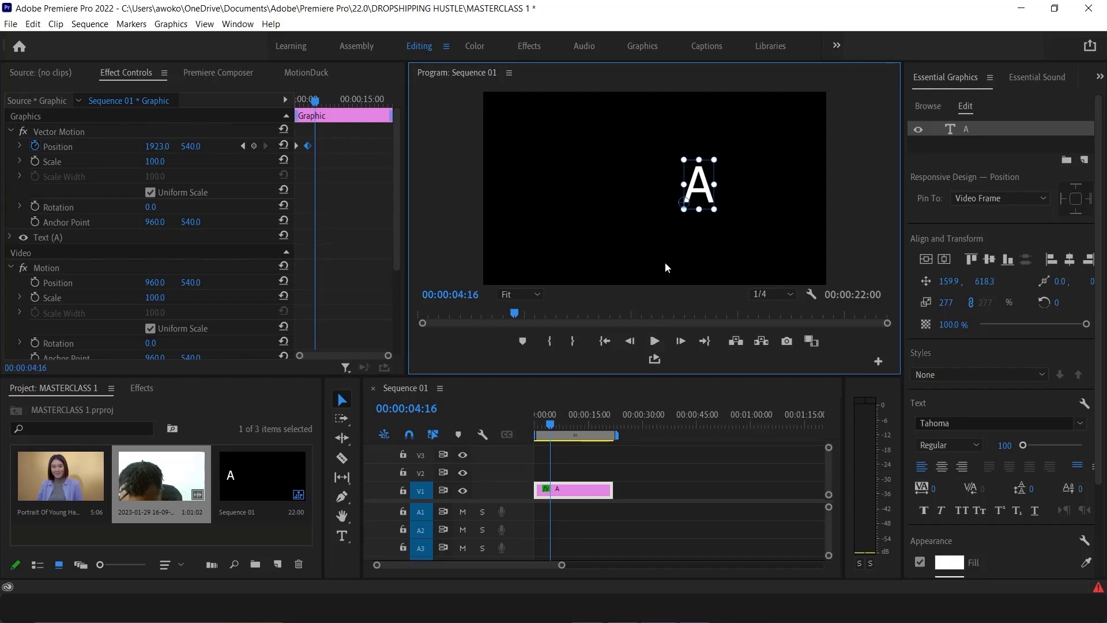
drag(549, 428, 489, 427)
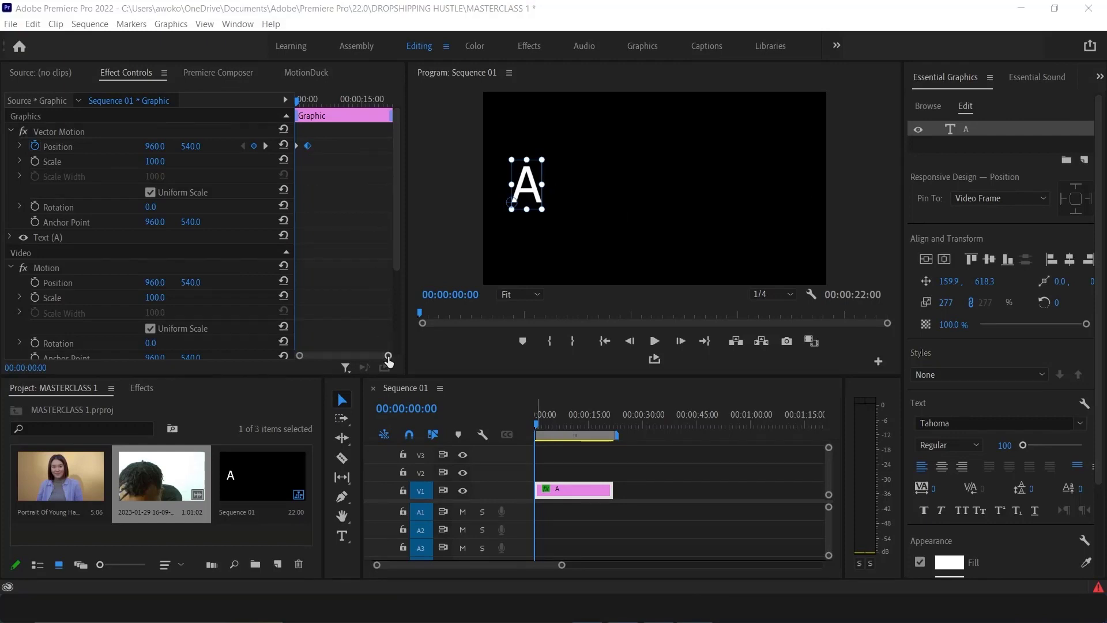
drag(388, 360, 379, 361)
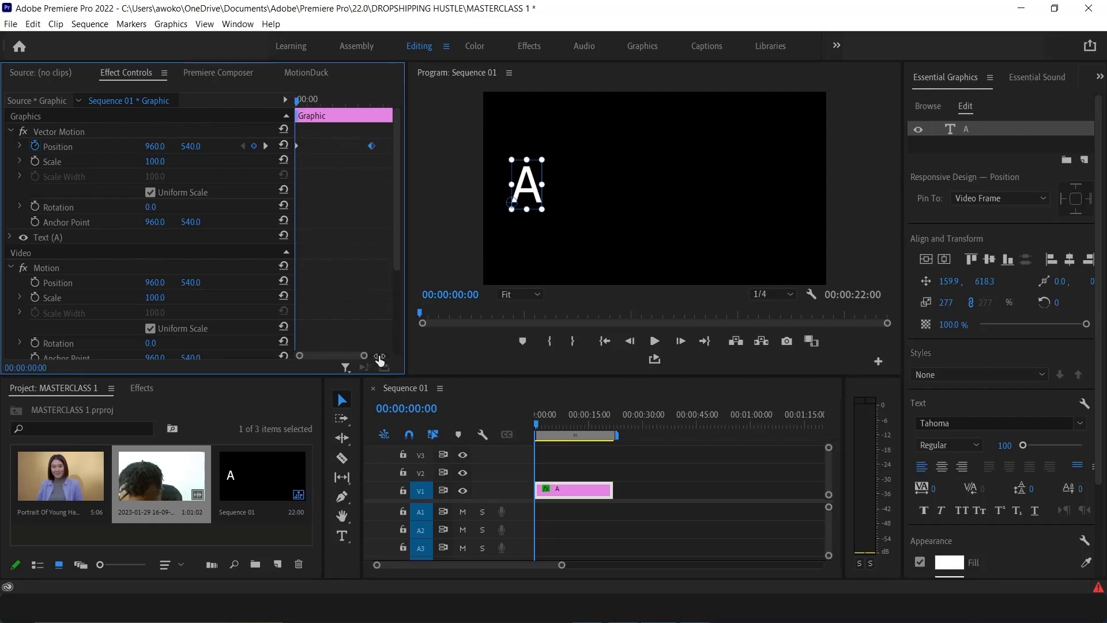
click(295, 144)
drag(381, 164, 282, 147)
click(32, 160)
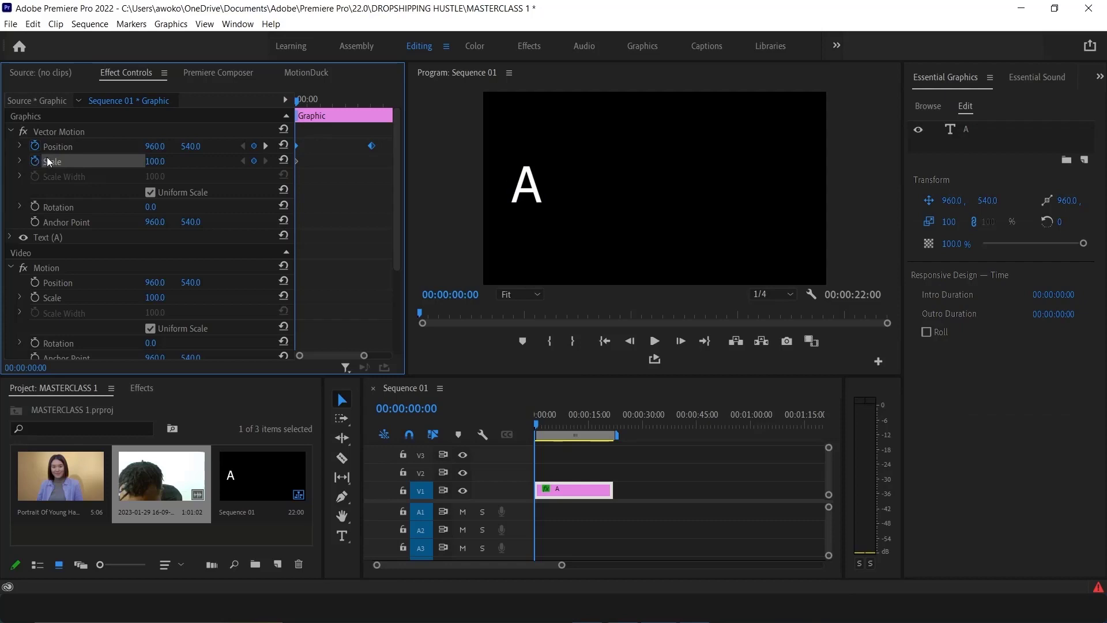
Set the text's Scale to 168.0 at 00:00:03:02, alongside the ending Position keyframe
drag(298, 103, 369, 123)
mouse_move(544, 426)
mouse_down()
mouse_move(553, 428)
mouse_move(533, 420)
mouse_move(543, 426)
mouse_up()
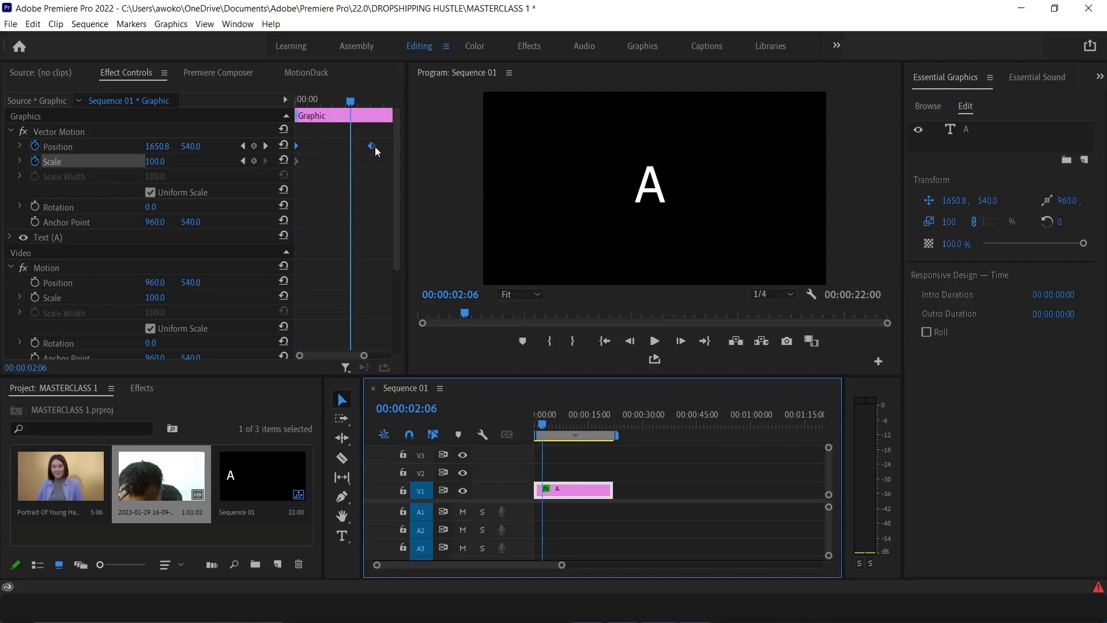
mouse_move(350, 103)
mouse_down()
mouse_move(371, 111)
mouse_move(339, 114)
mouse_move(372, 105)
mouse_up()
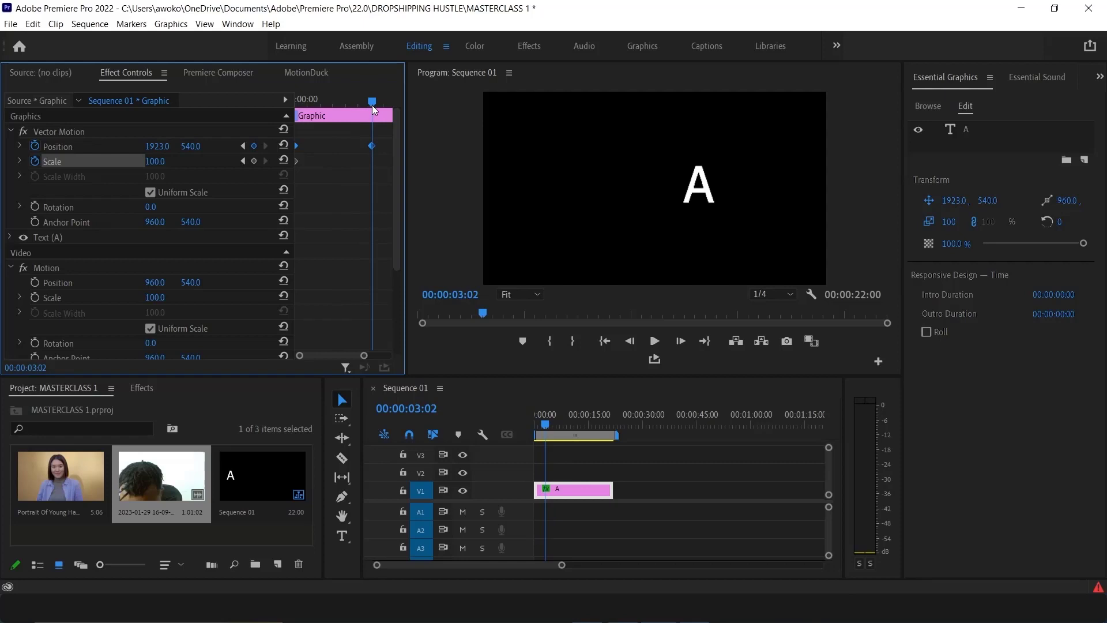
drag(371, 104, 277, 134)
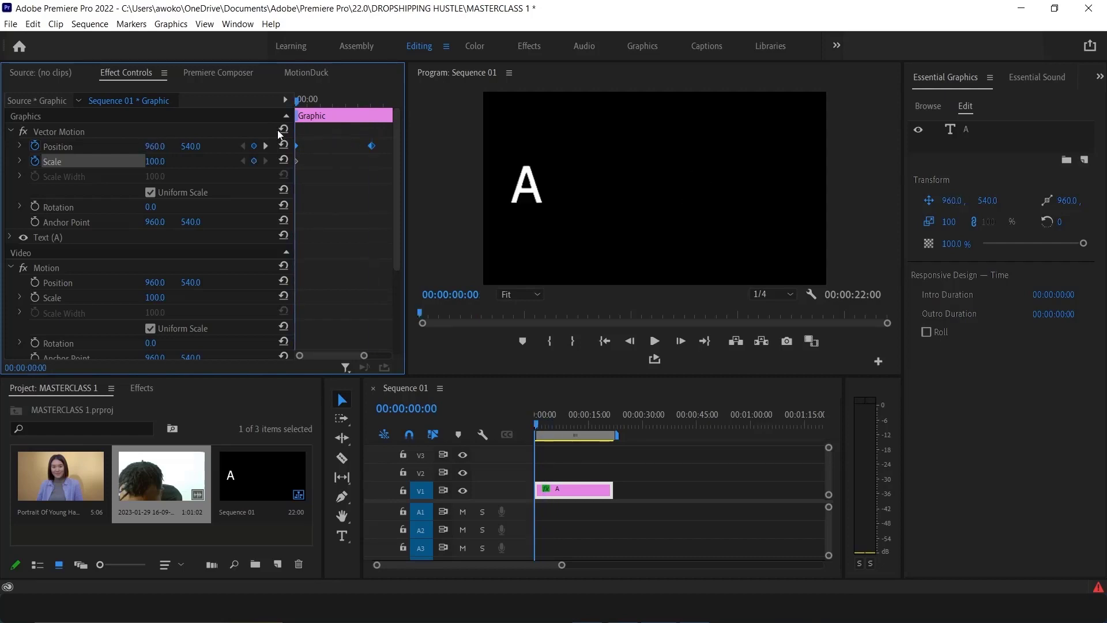
drag(278, 135, 362, 130)
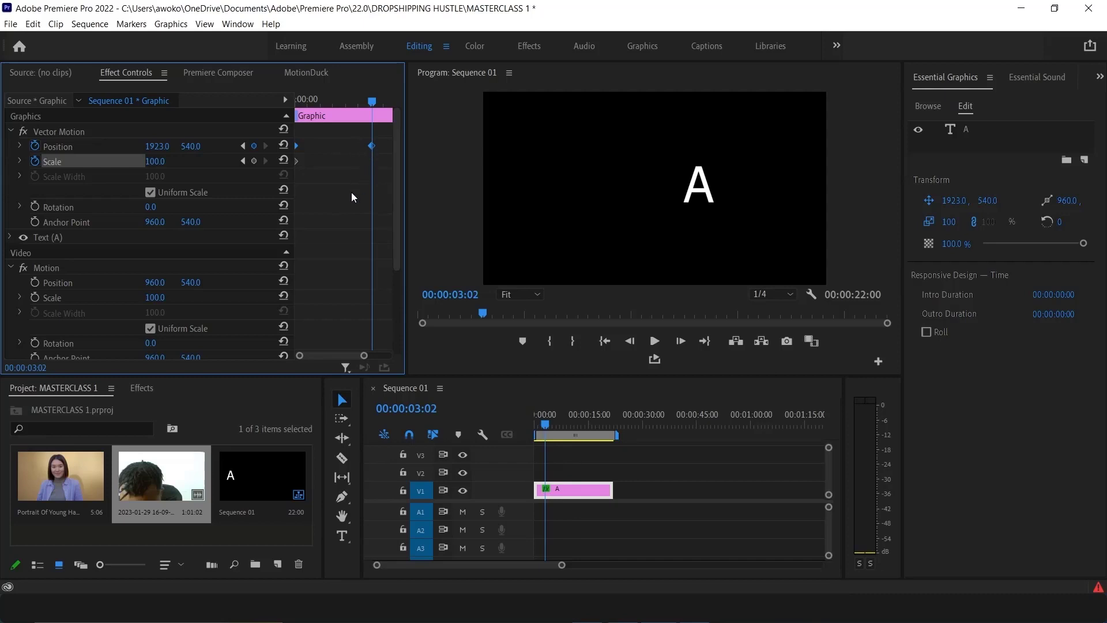
drag(153, 167, 193, 166)
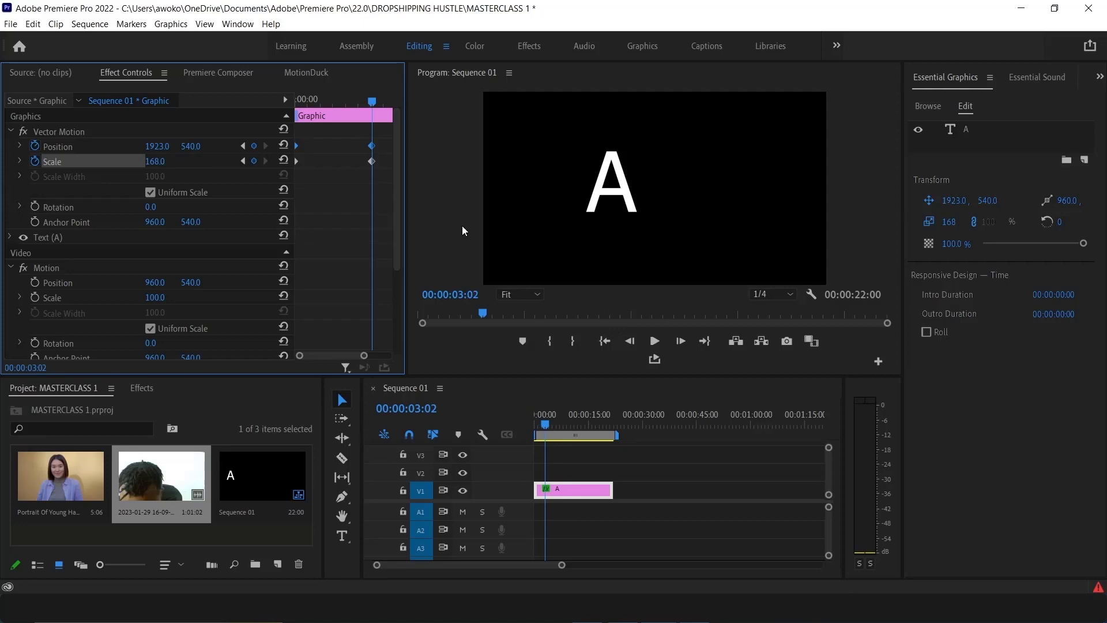
Play the sequence from the start to preview the combined position and scale animation
drag(371, 103, 180, 113)
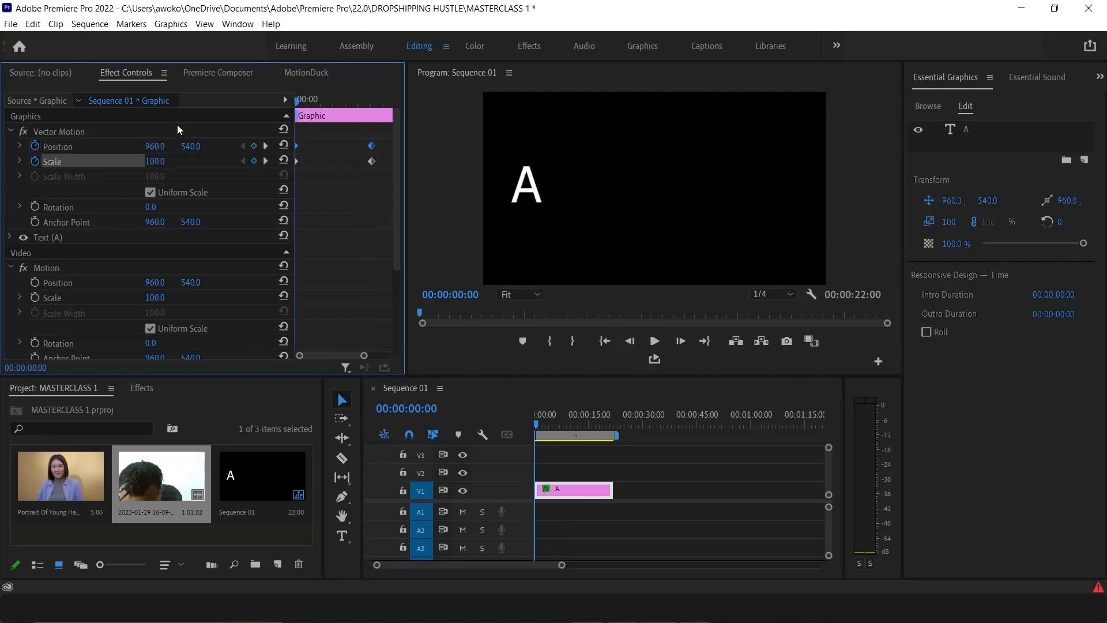
click(657, 340)
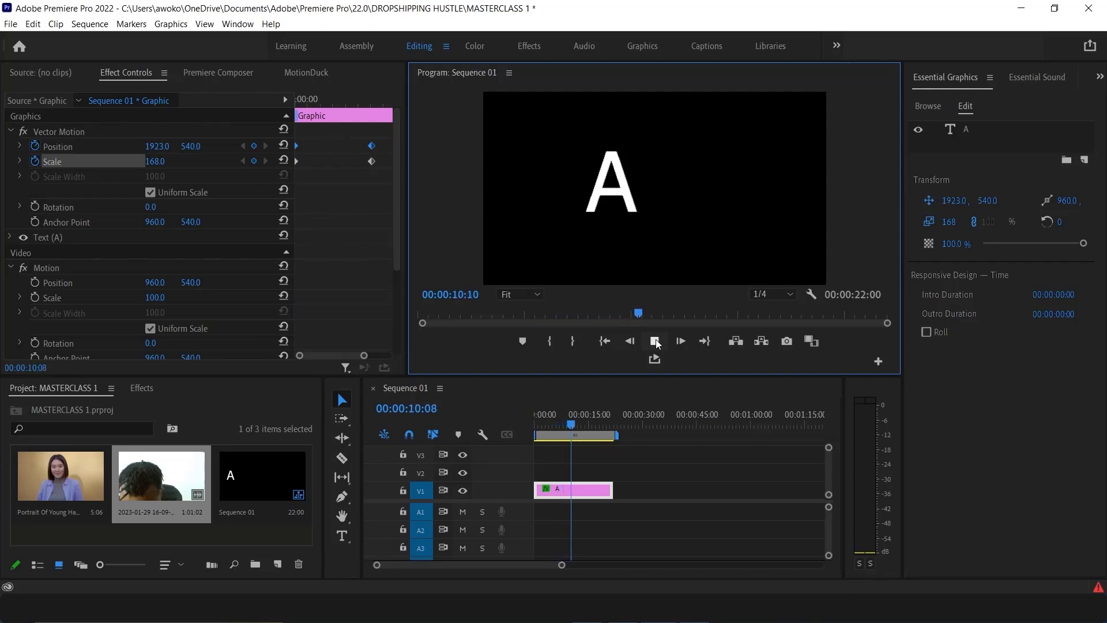
drag(335, 101, 226, 118)
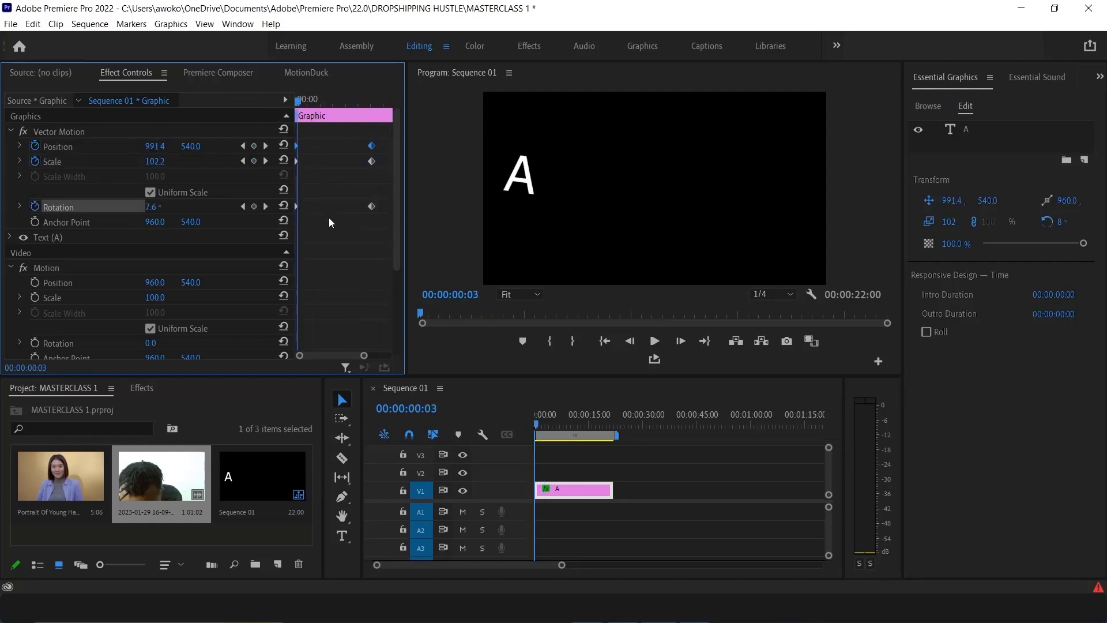
Delete the text's selected keyframes, then undo the deletion
drag(372, 230, 344, 133)
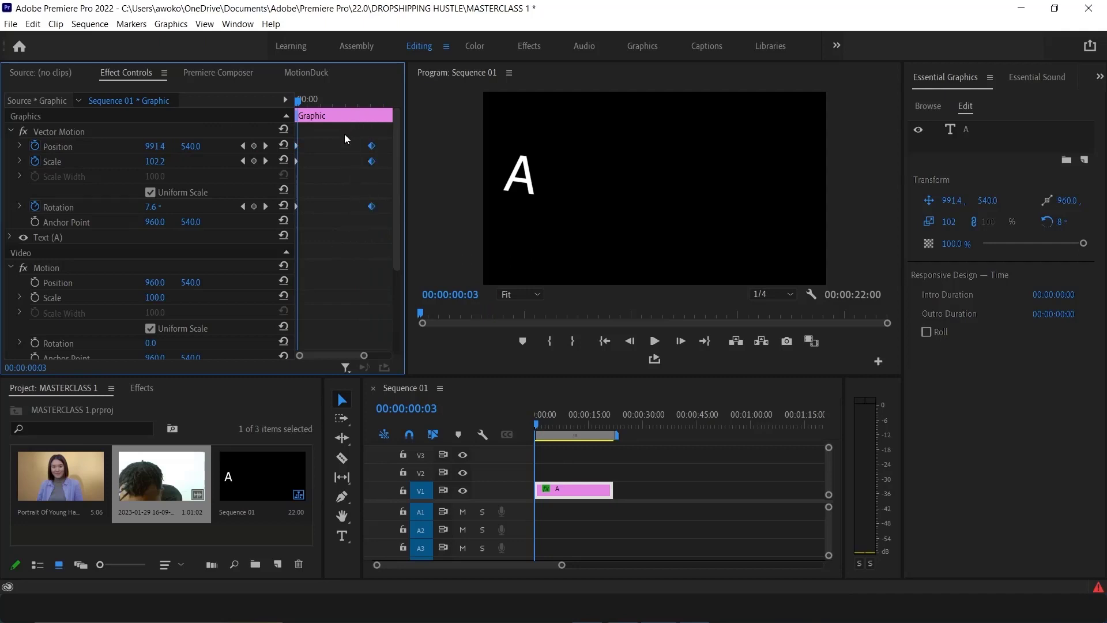
key(Delete)
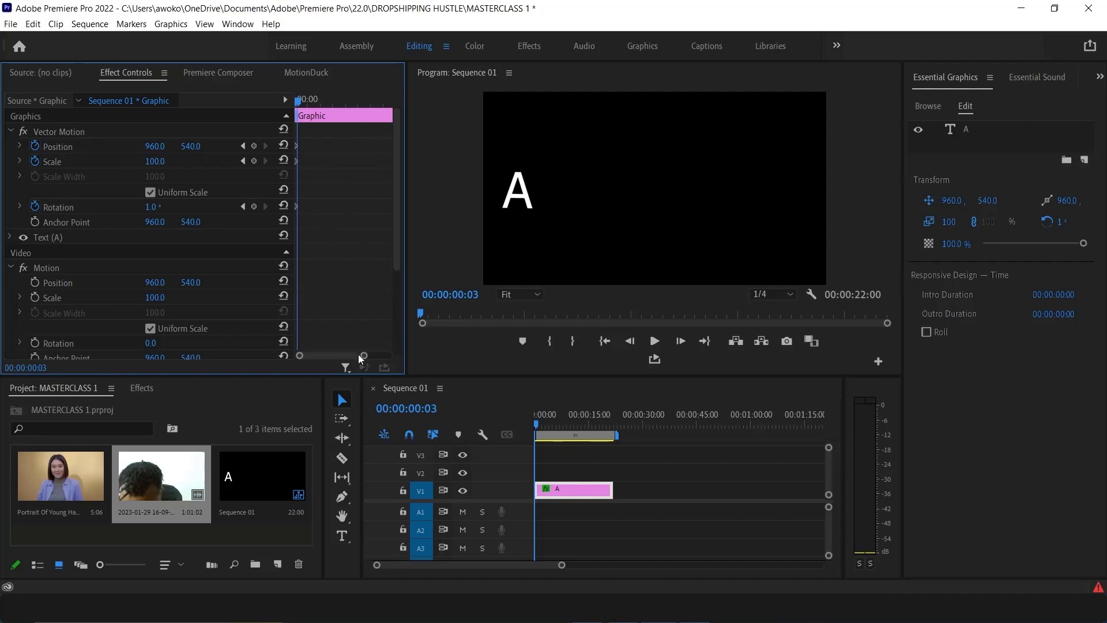
mouse_move(363, 355)
mouse_down()
mouse_move(342, 357)
mouse_move(352, 353)
mouse_up()
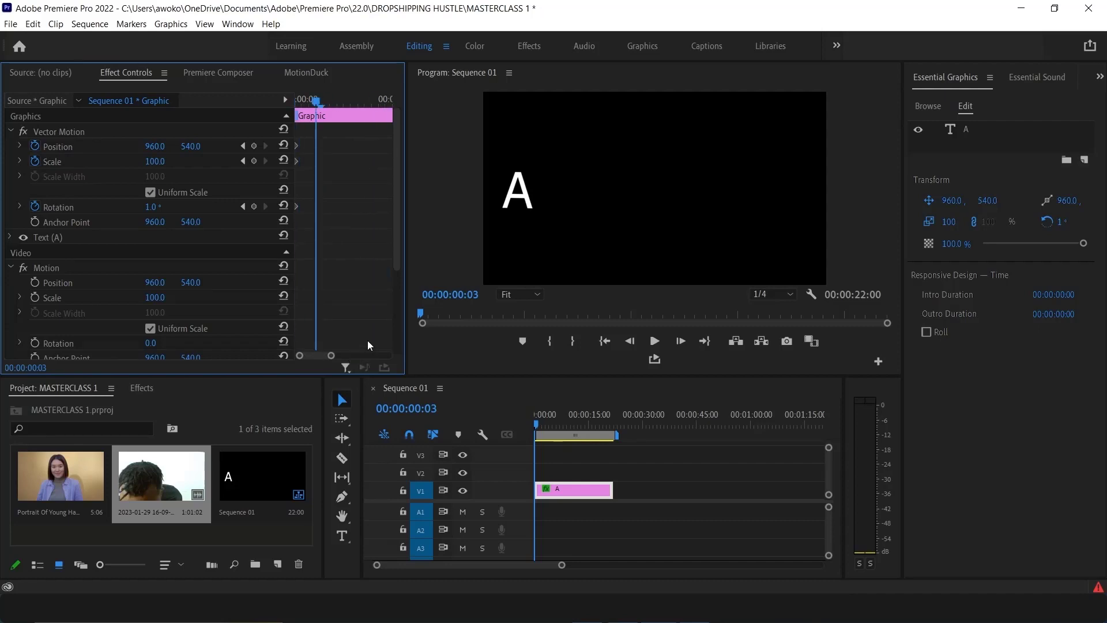
key(ctrl+z)
key(ctrl+z)
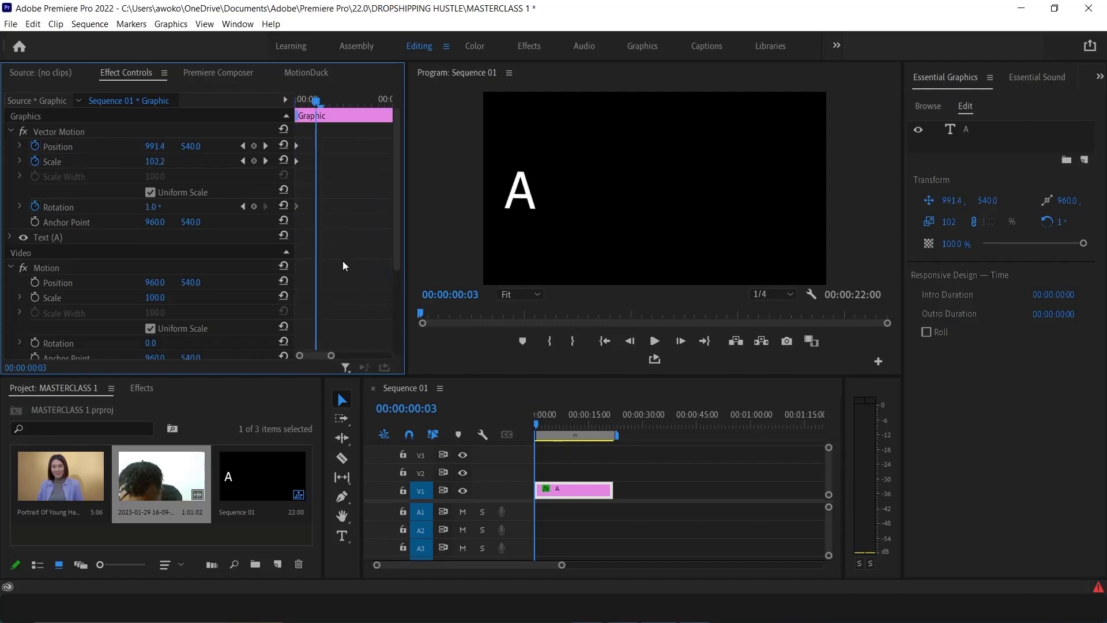
scroll(345, 264, down, 5)
scroll(298, 161, up, 5)
key(ctrl+z)
key(ctrl+z)
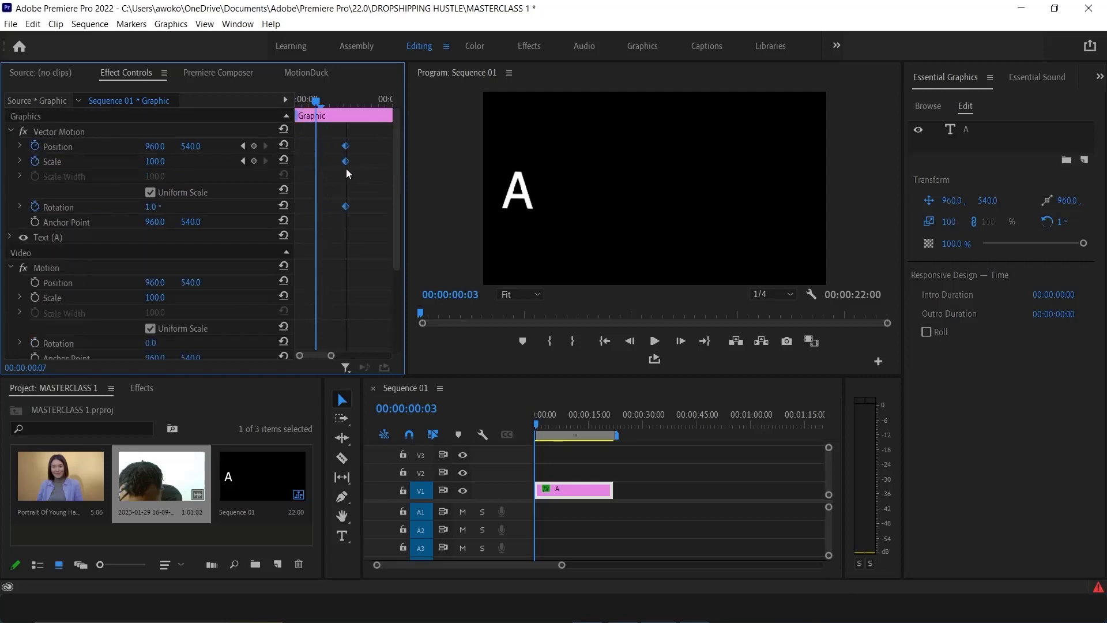
Turn off Rotation animation for the text, deleting its existing keyframes
click(354, 220)
drag(332, 199, 359, 224)
drag(359, 238, 327, 140)
click(337, 185)
click(35, 207)
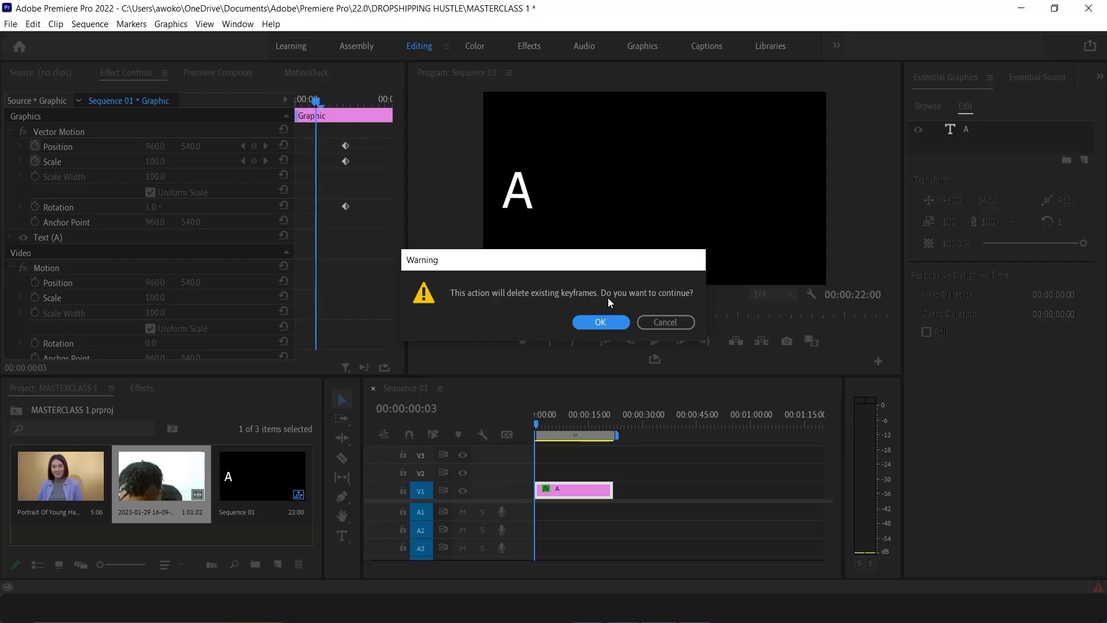
click(611, 322)
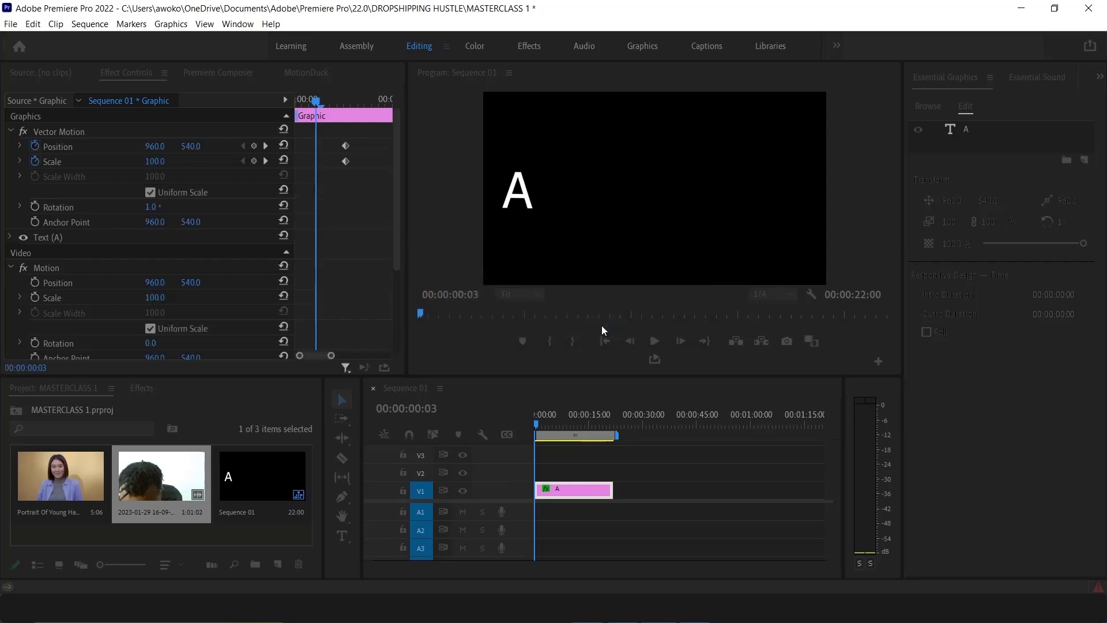
Turn off Scale animation and delete the ending Position keyframe of the text
click(36, 161)
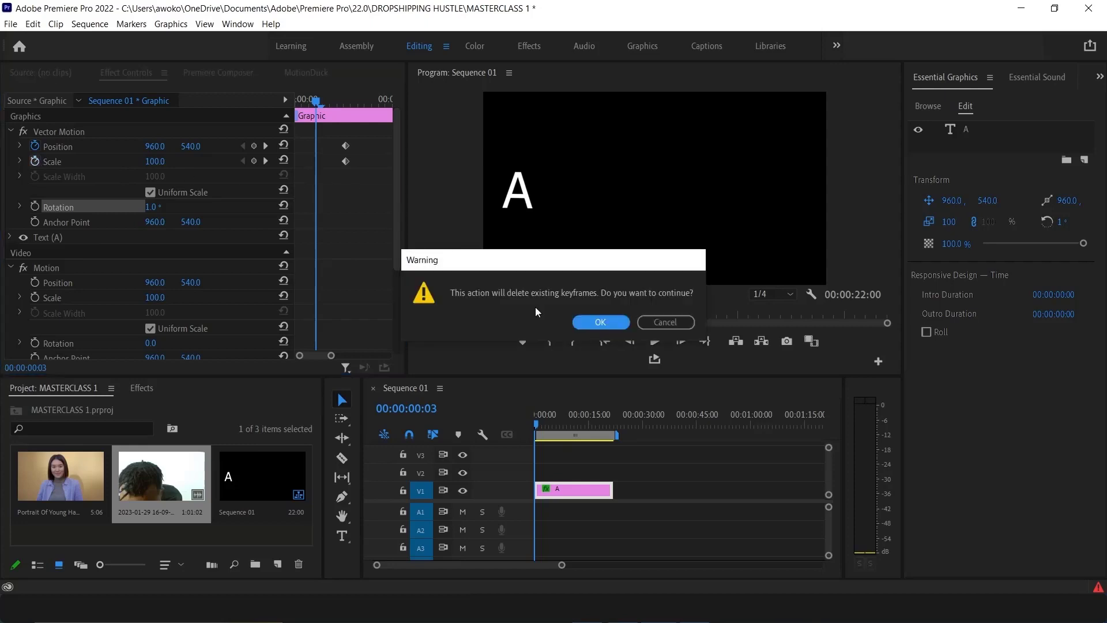
click(598, 323)
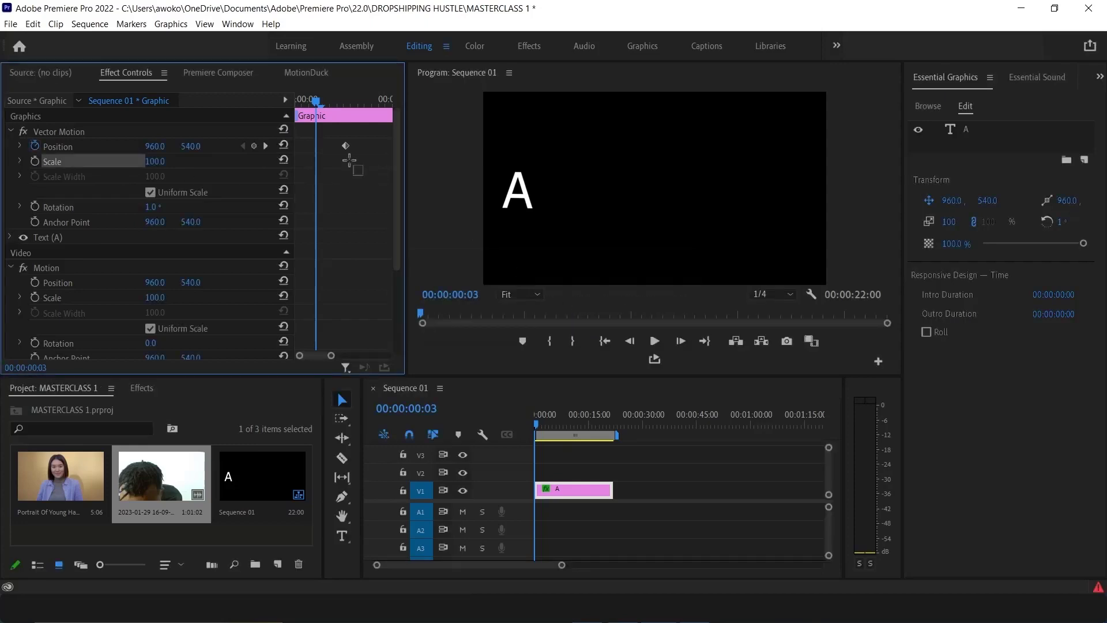
click(345, 145)
key(Delete)
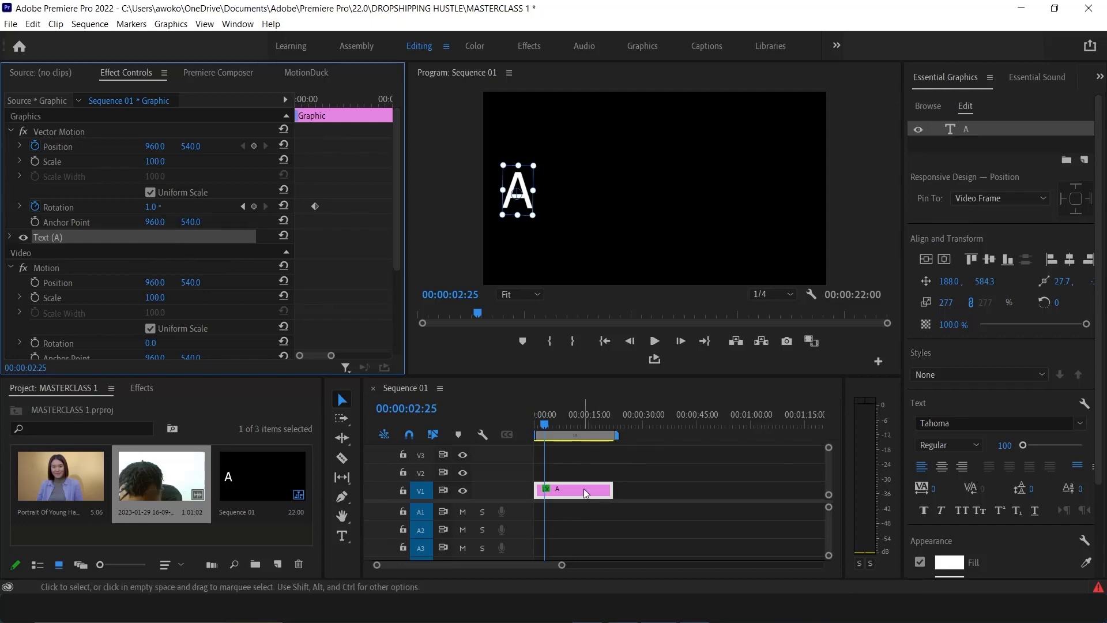
Delete the A text clip from the timeline
click(146, 390)
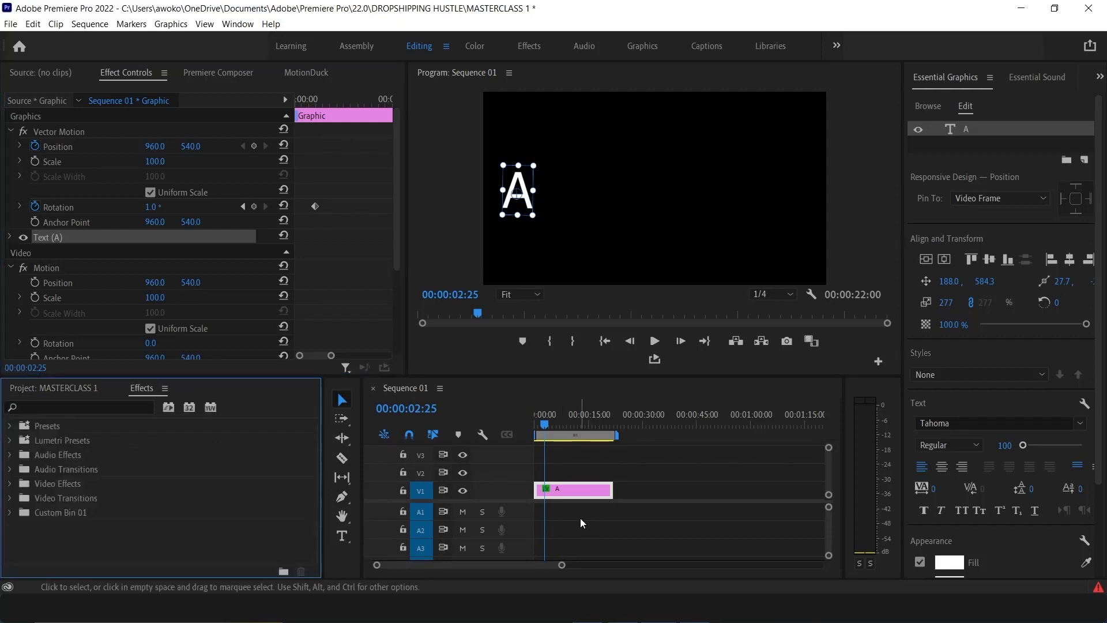
click(569, 495)
key(Delete)
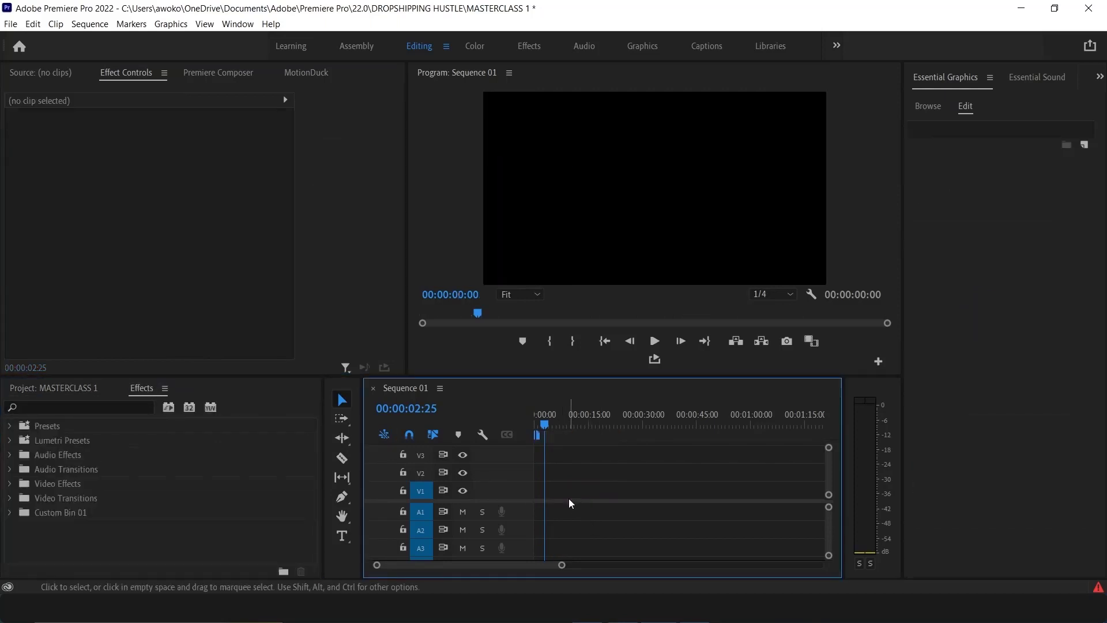
Place the Portrait Of Young Happy clip on V1, keeping existing sequence settings, and set its Scale to 150.0
click(85, 388)
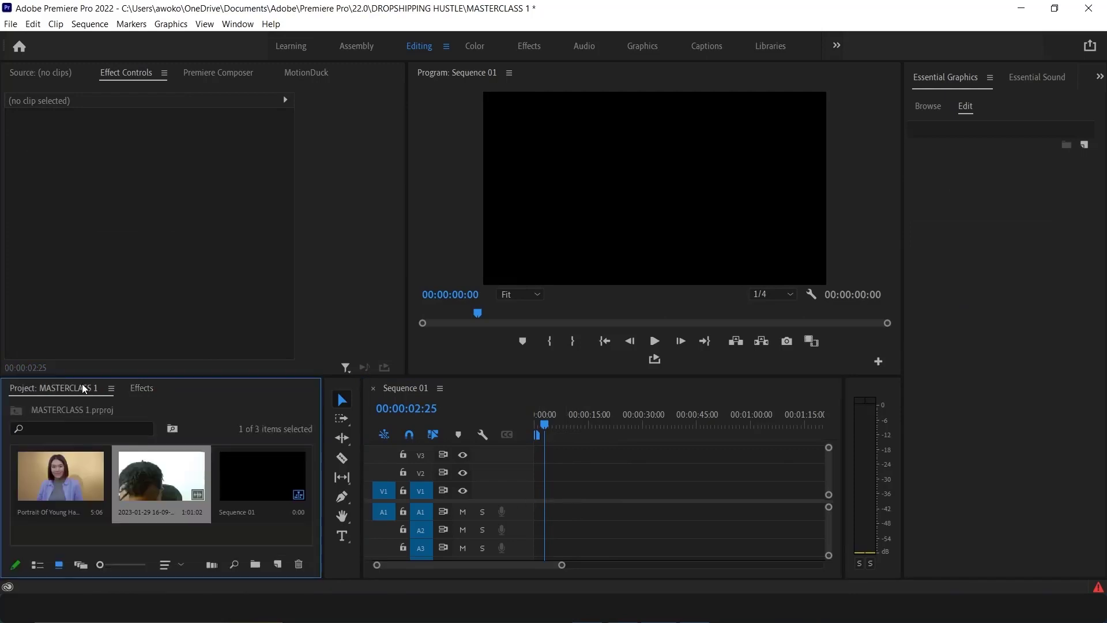
drag(65, 485, 524, 493)
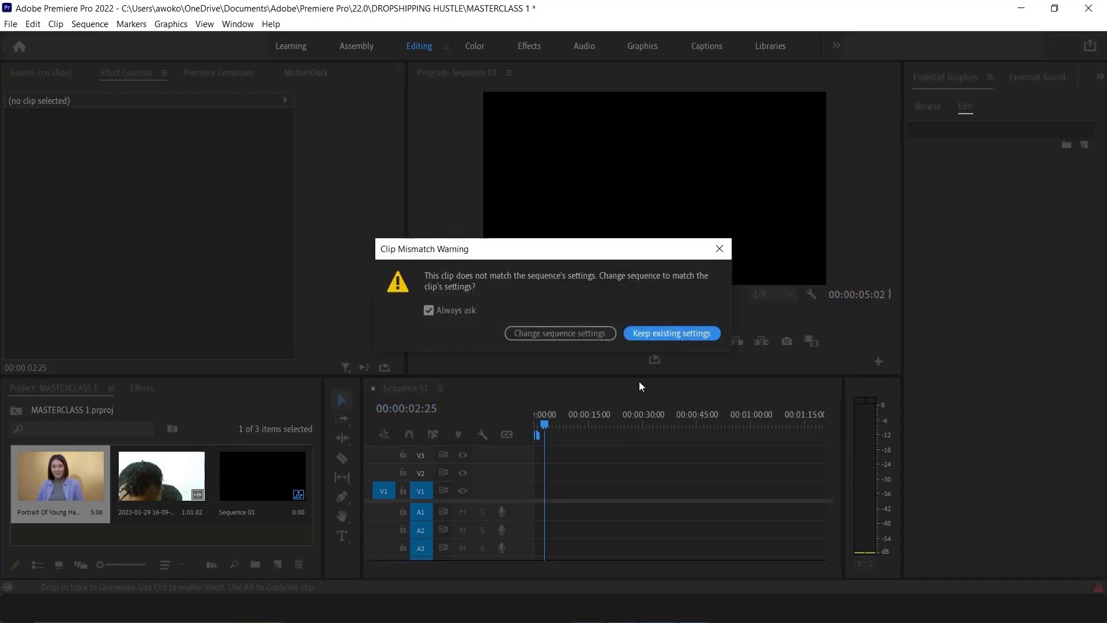
click(642, 333)
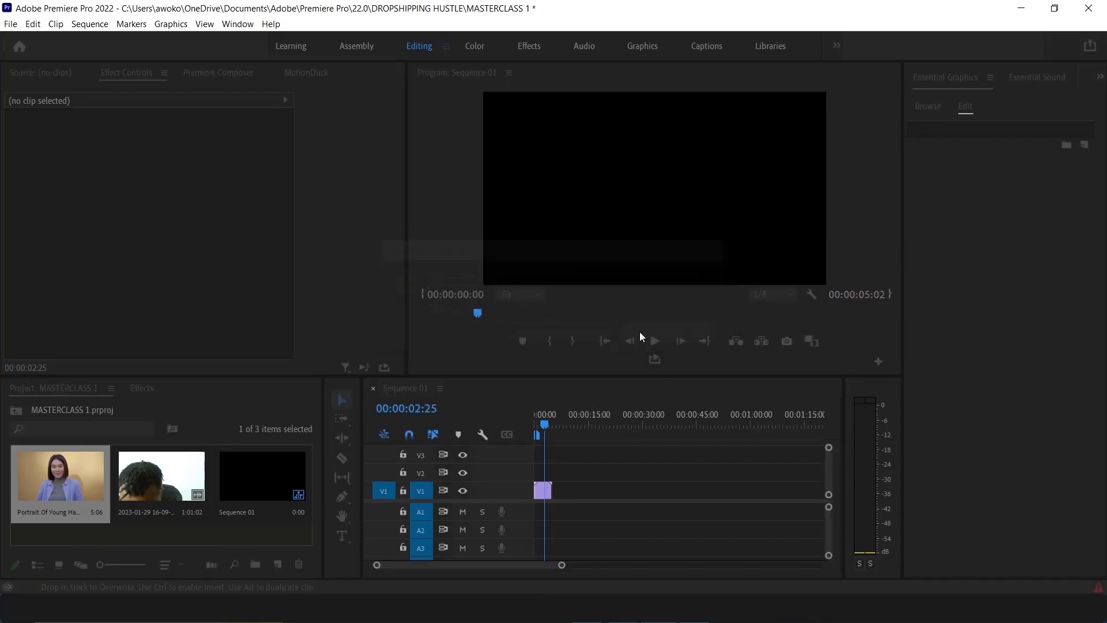
click(545, 491)
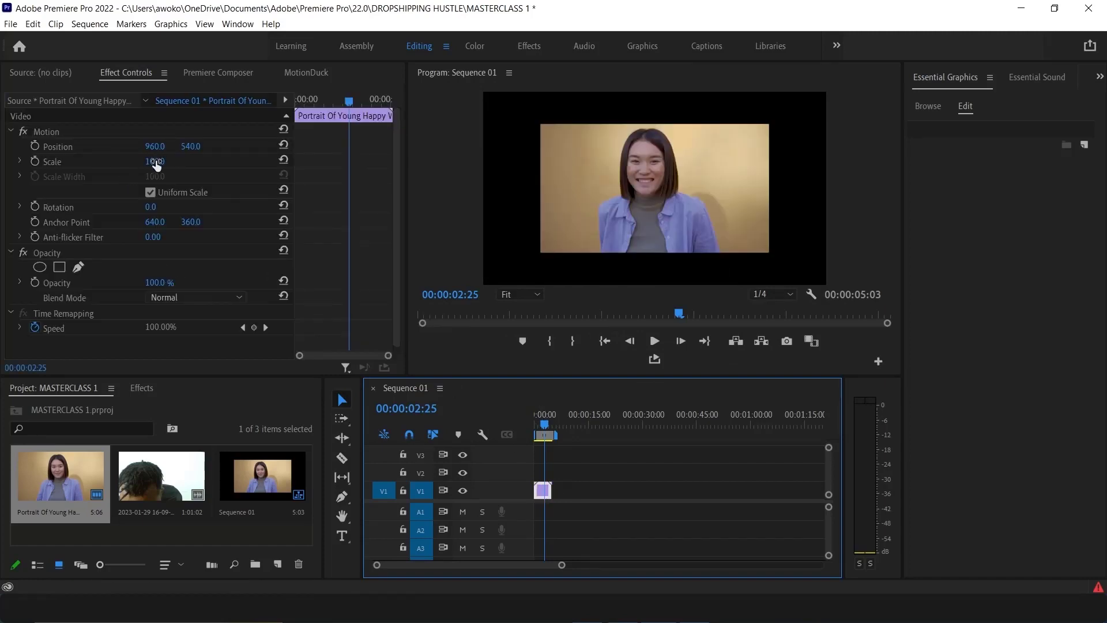
drag(155, 165, 184, 165)
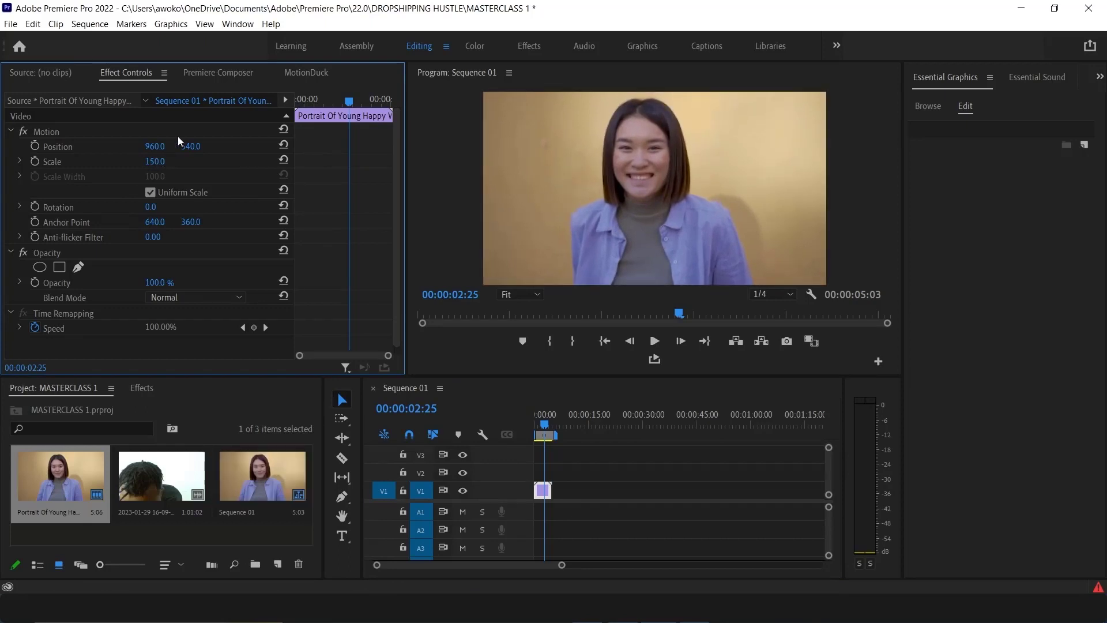
Browse the Video Effects folders in the Effects panel, opening Color Correction and Keying
click(144, 387)
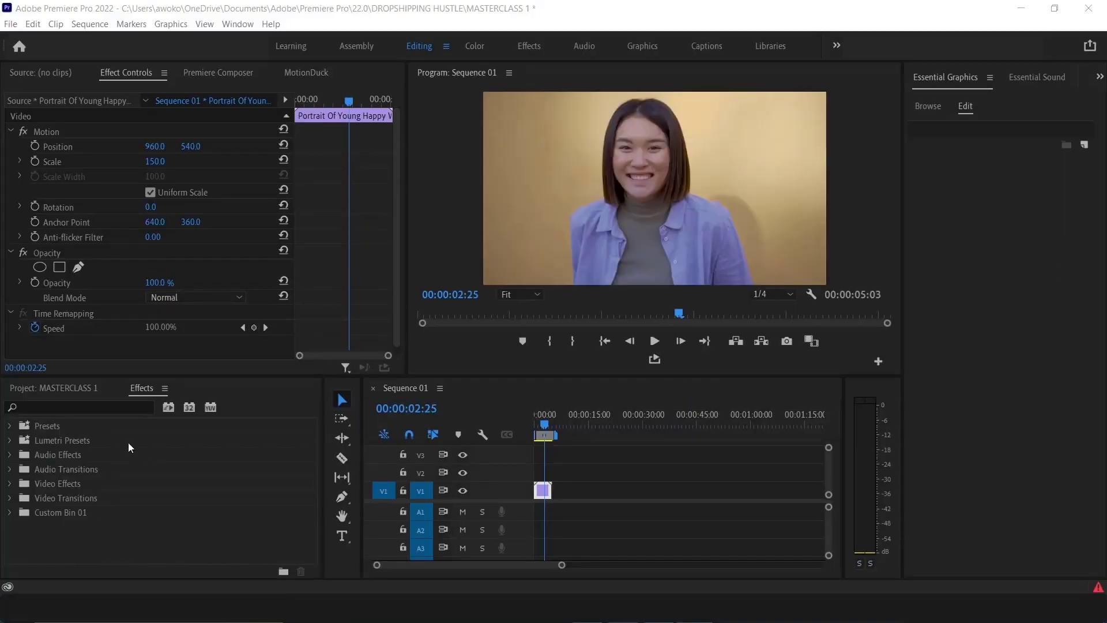
click(53, 483)
click(10, 484)
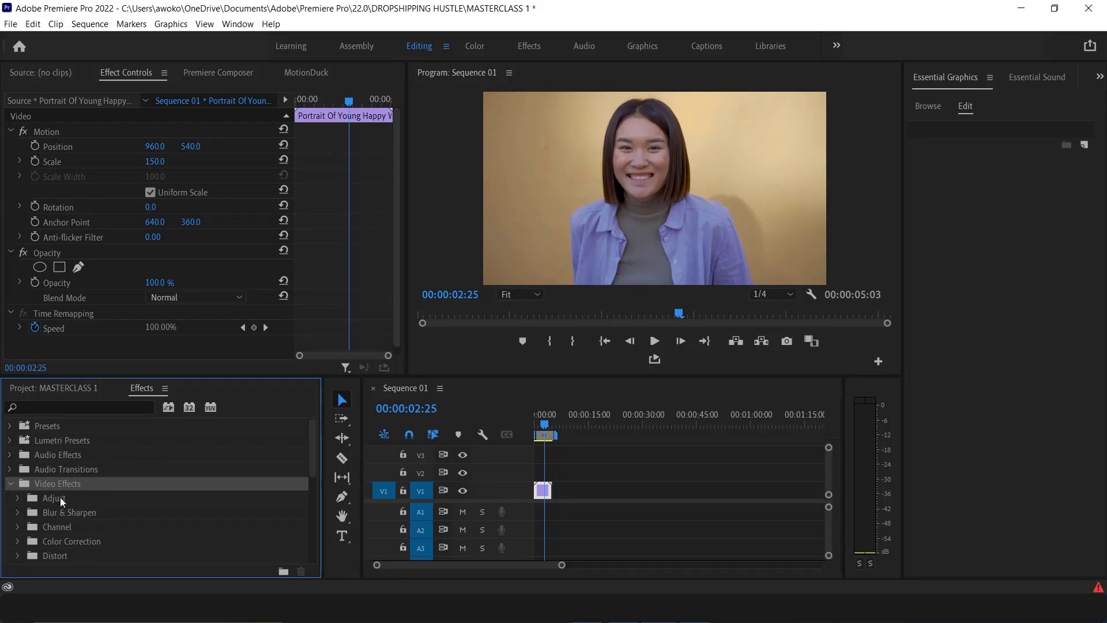
click(17, 527)
click(21, 524)
click(18, 541)
scroll(84, 553, down, 3)
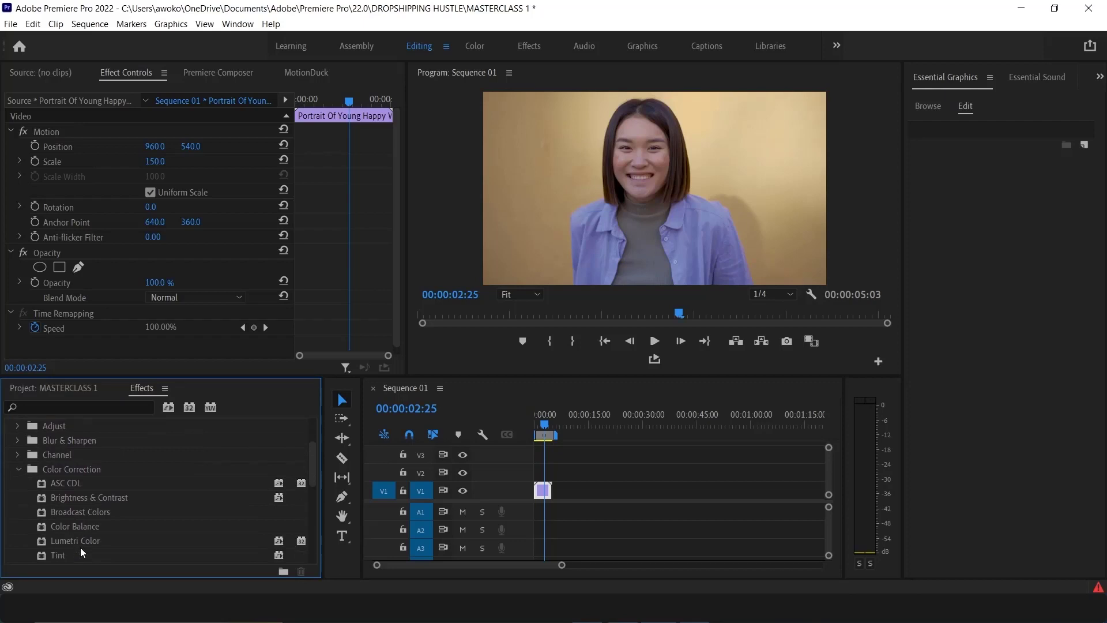
scroll(83, 549, down, 1)
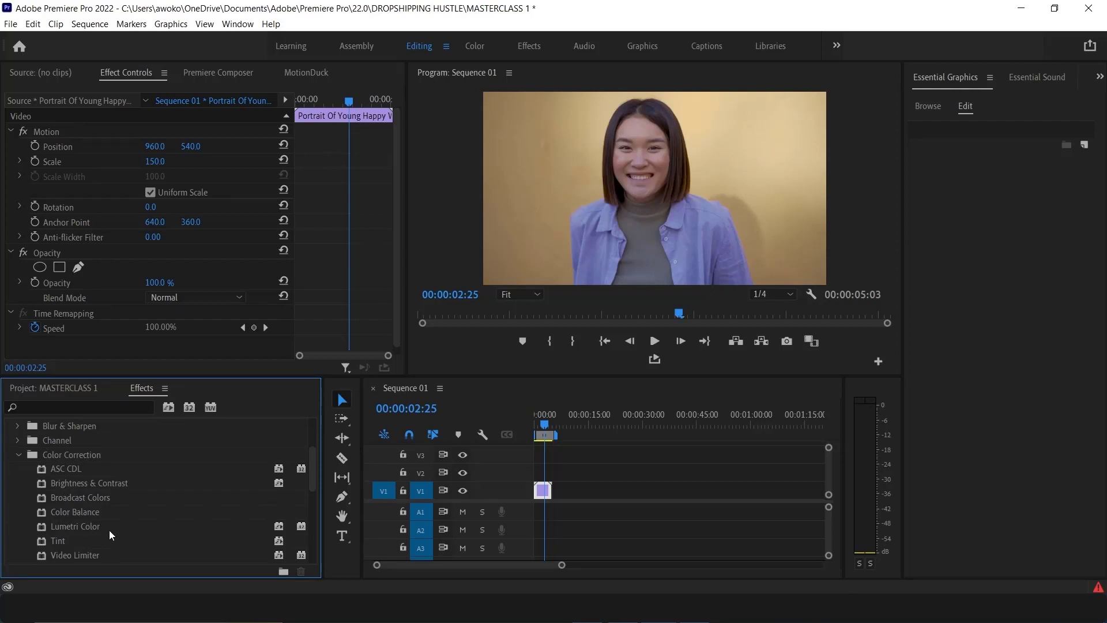
scroll(75, 531, down, 2)
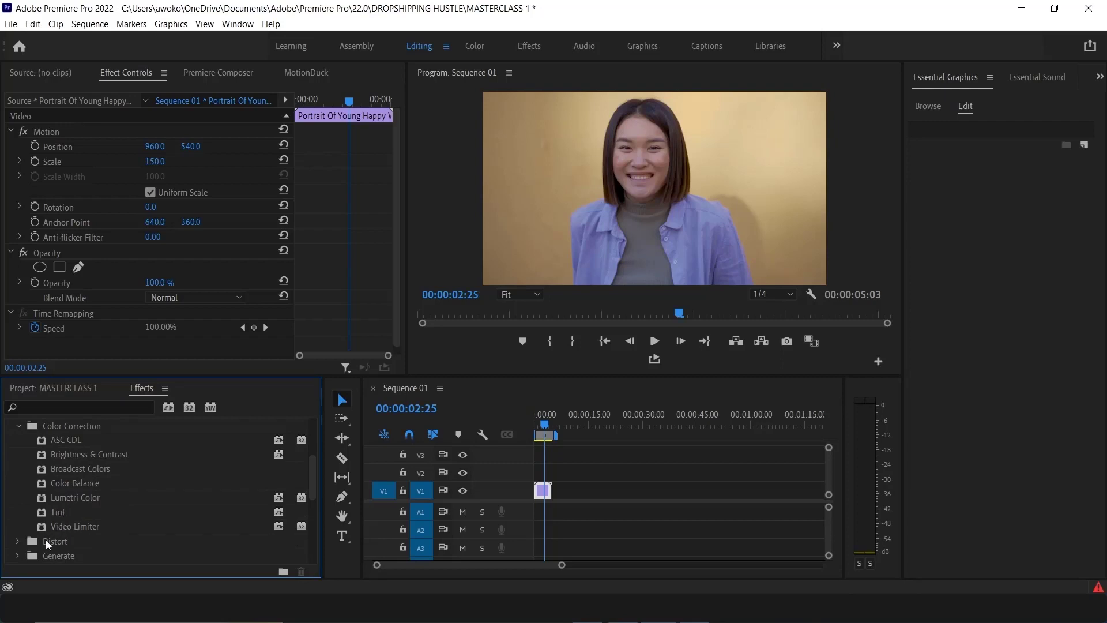
click(19, 425)
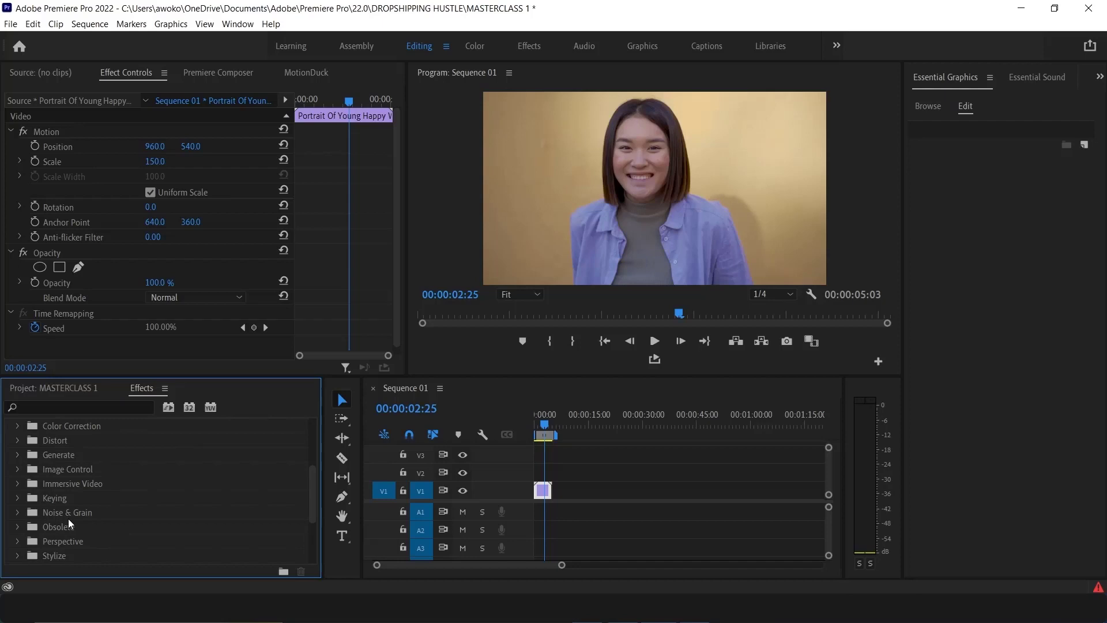
click(18, 498)
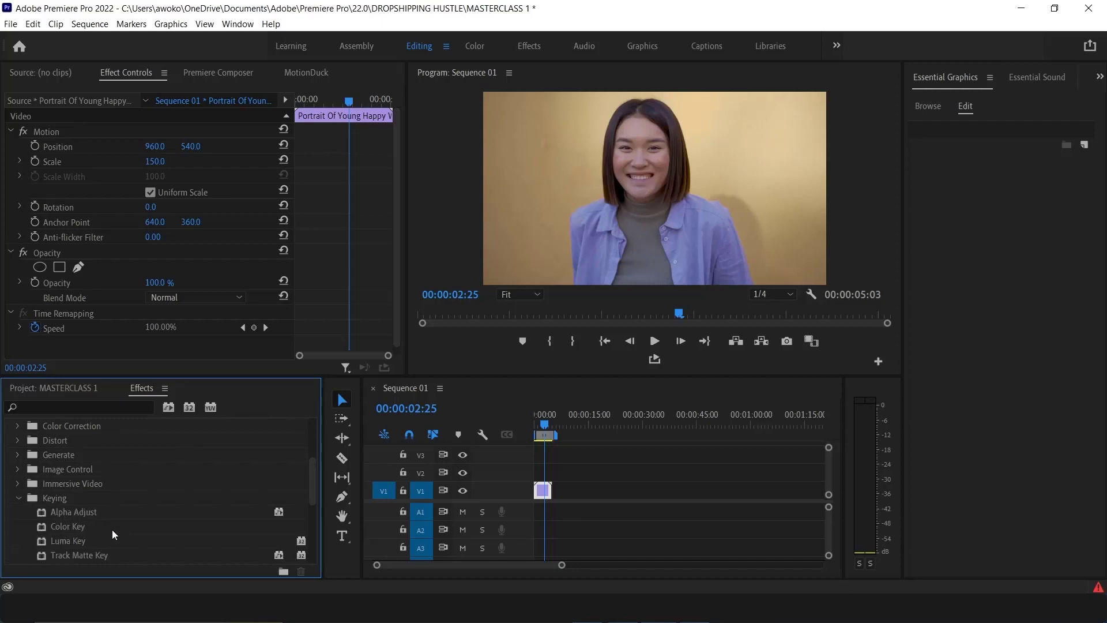
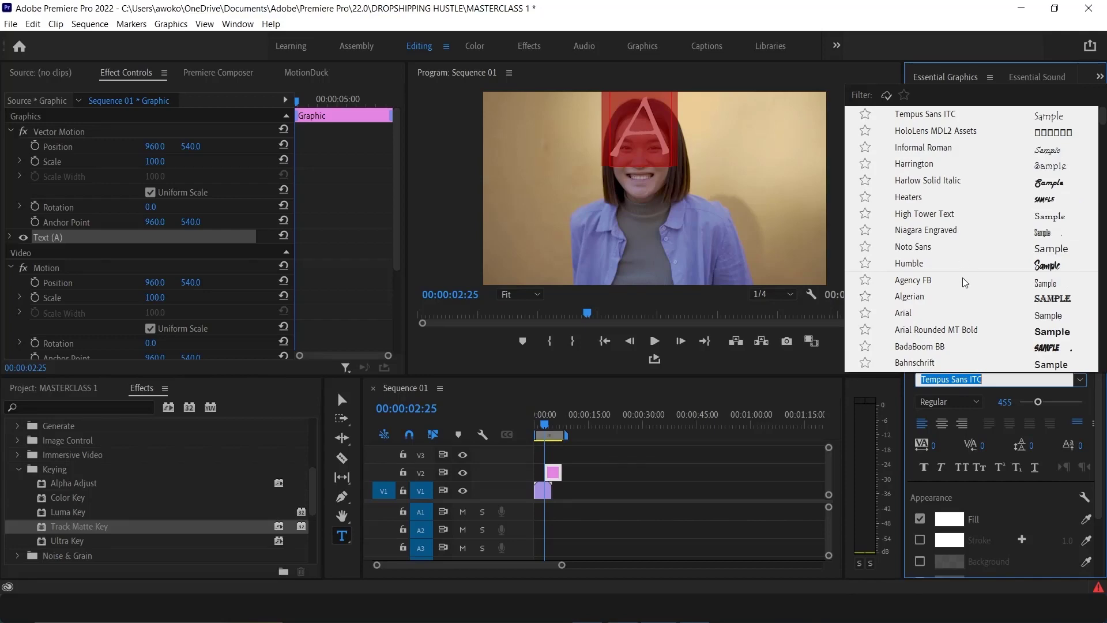
Change the A text's font to Gill Sans Ultra Bold
scroll(1002, 323, down, 4)
scroll(1001, 327, down, 7)
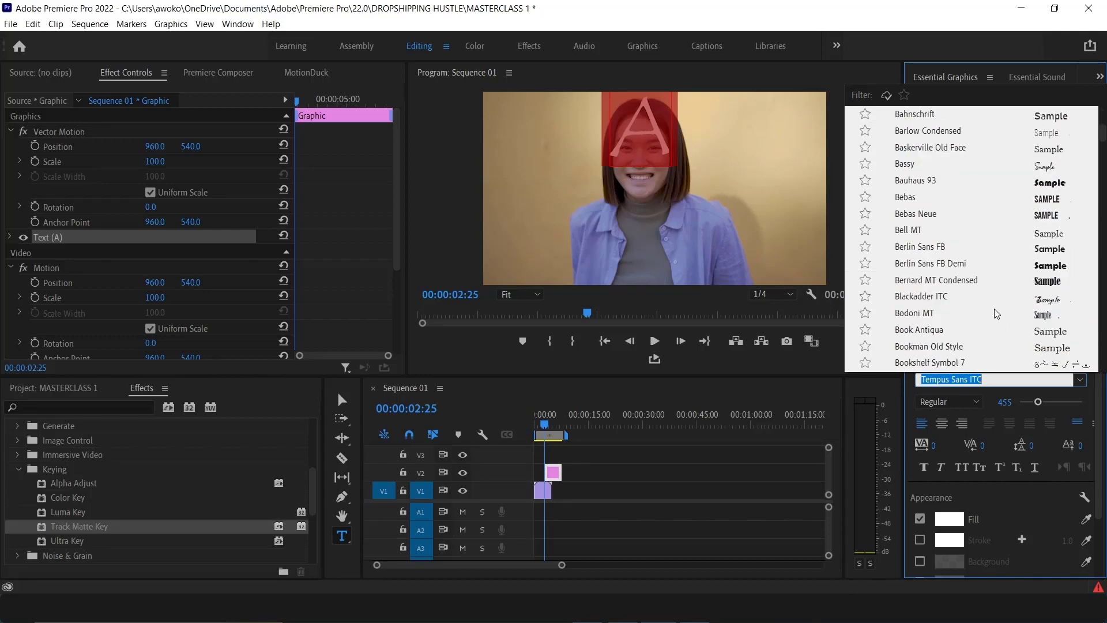
scroll(991, 314, down, 10)
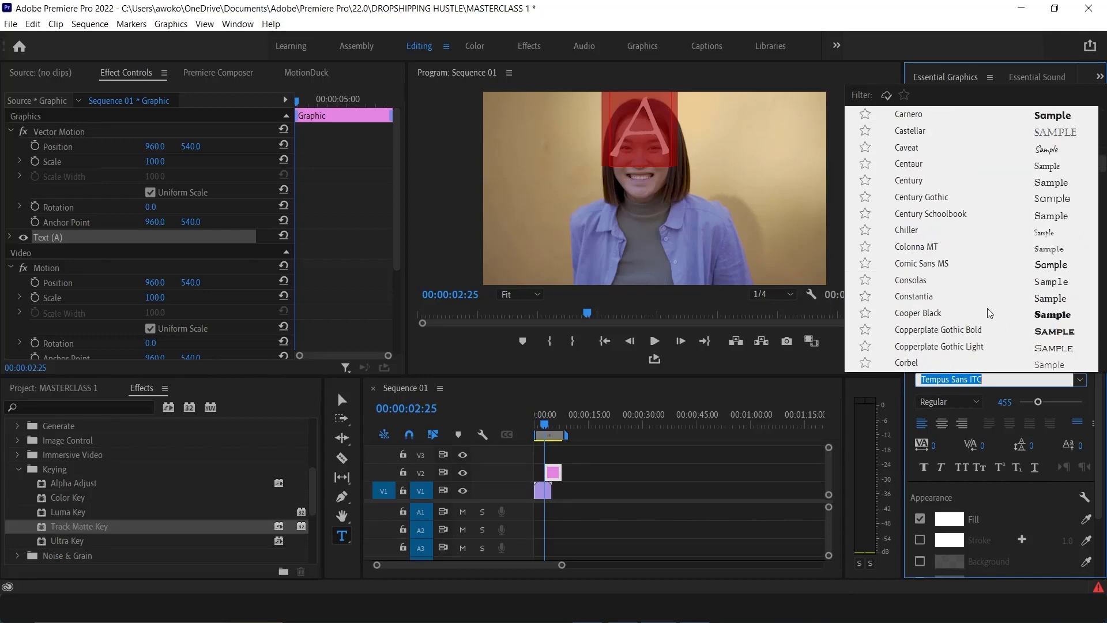
scroll(988, 312, down, 5)
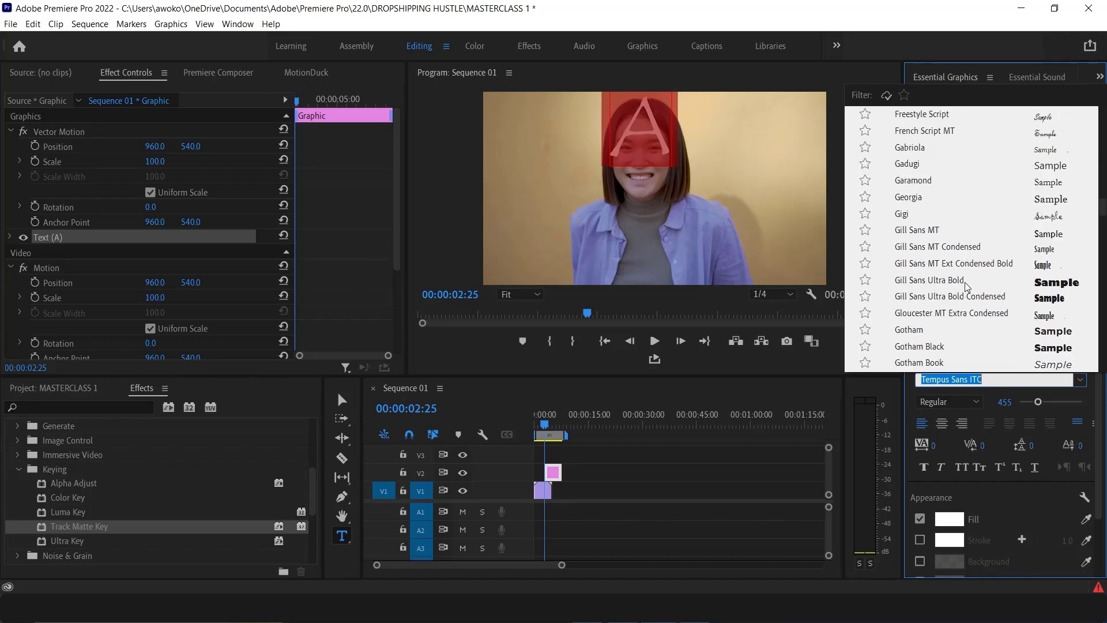
click(967, 280)
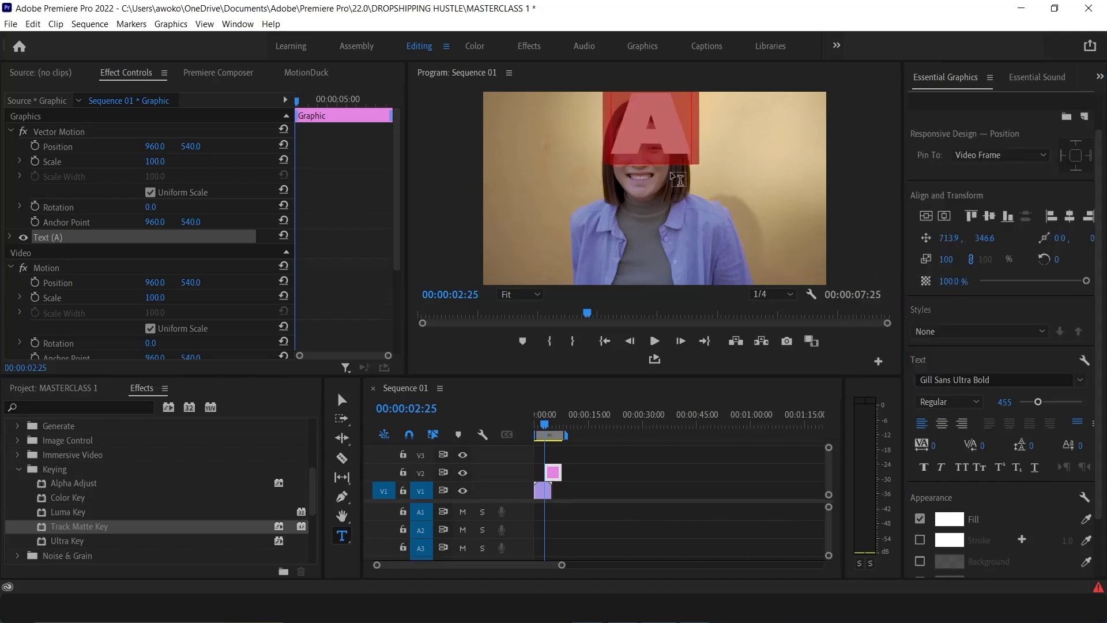
Move the A text down over the woman's face and enlarge its font size to about 682
click(343, 397)
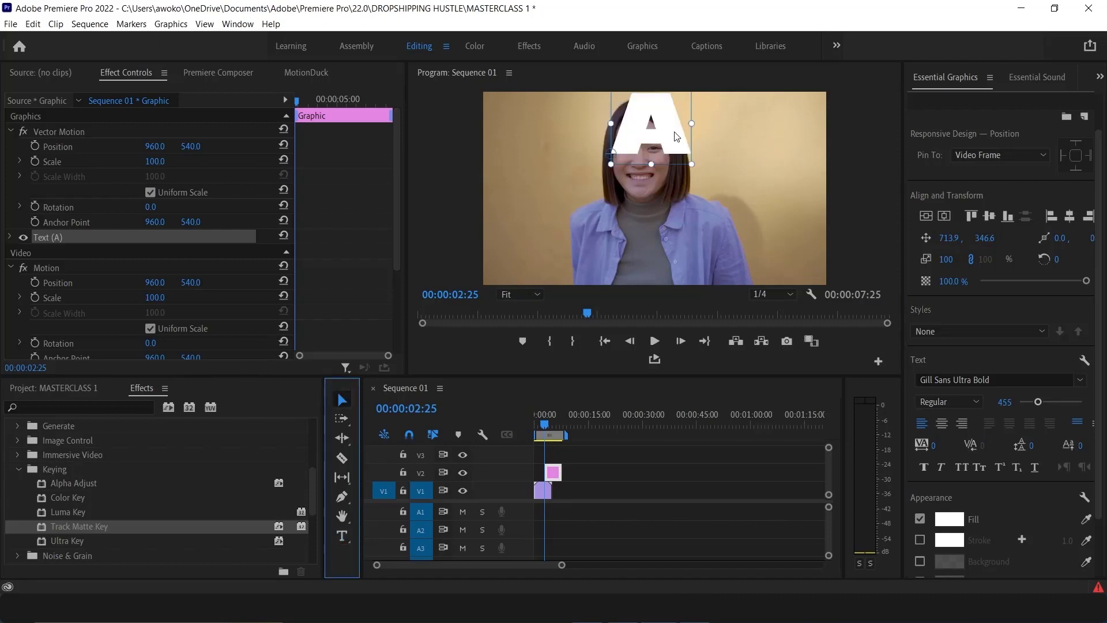
drag(669, 130, 652, 174)
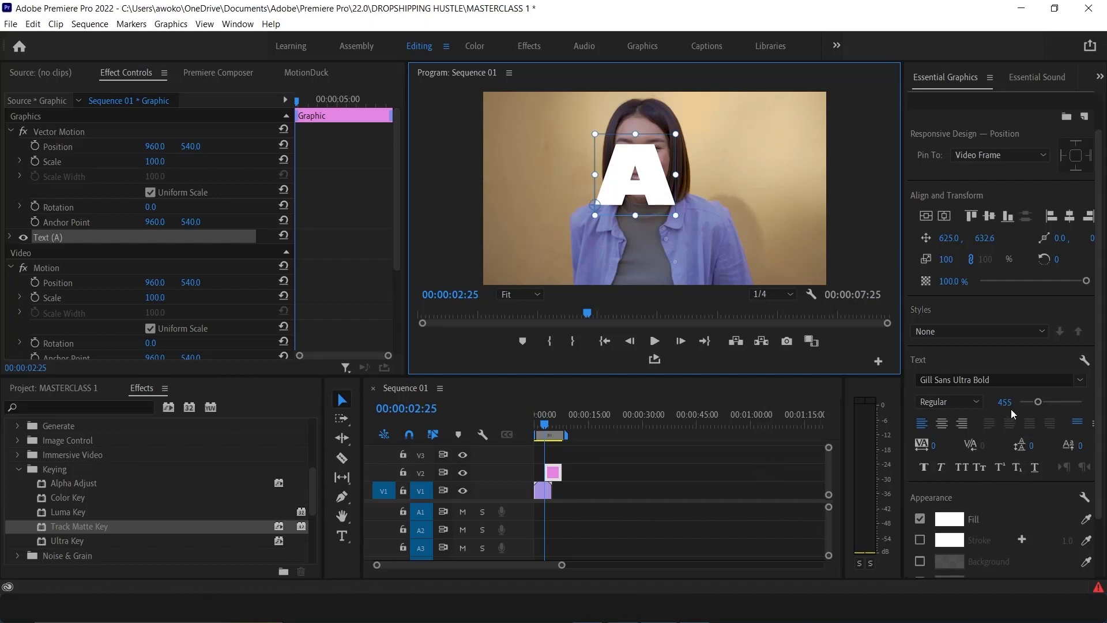
drag(1004, 402, 1029, 402)
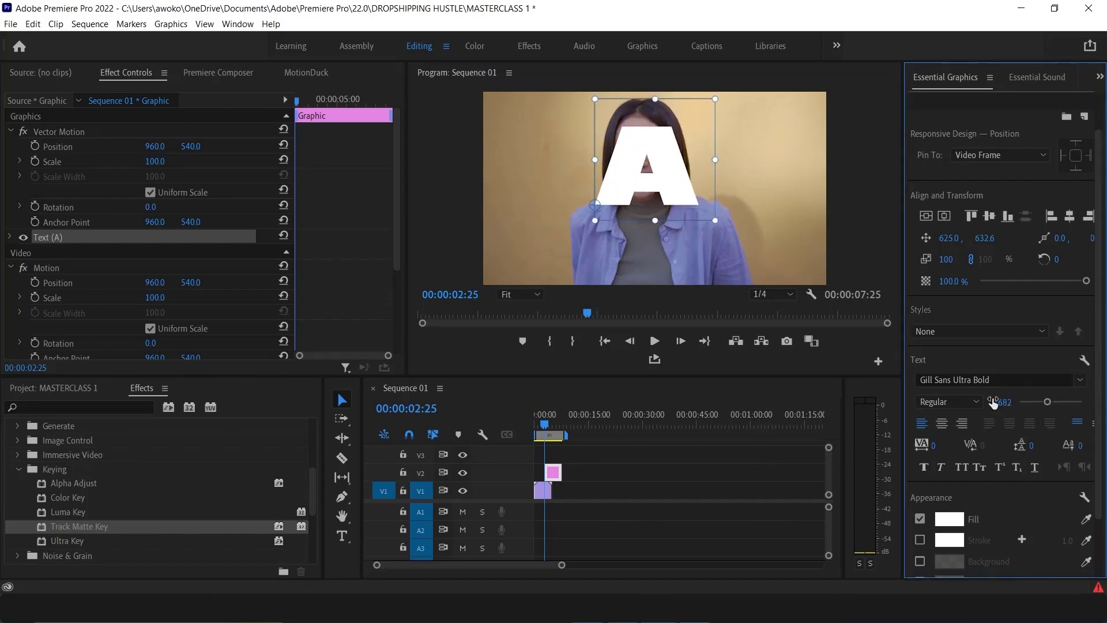
Try applying Track Matte Key to the portrait clip with Matte set to Video 2, and undo it
drag(77, 528, 540, 491)
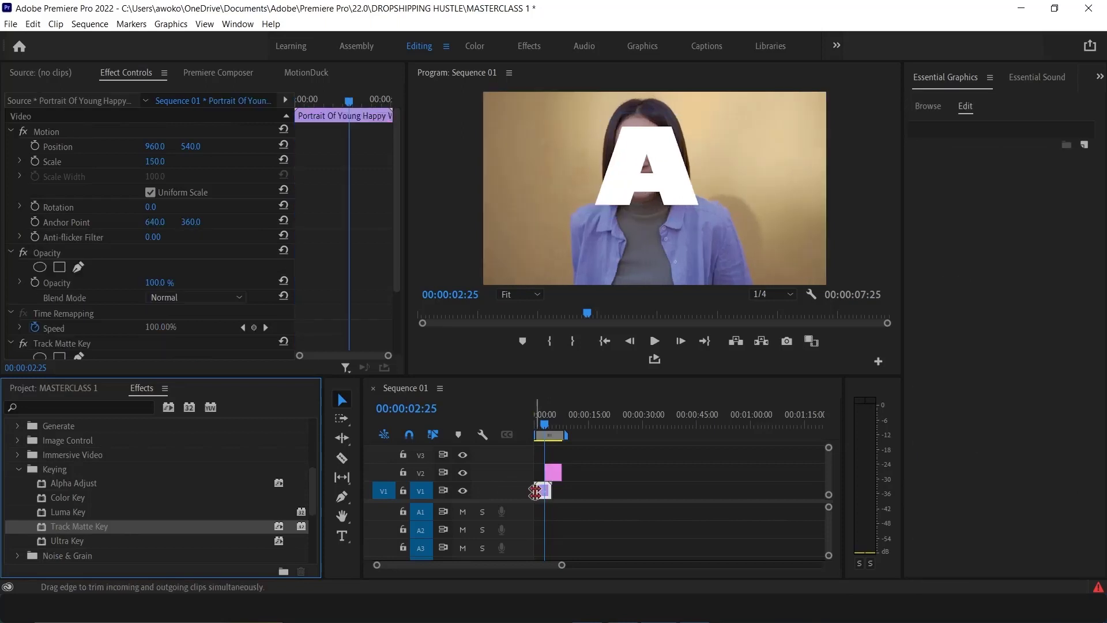
scroll(129, 326, down, 2)
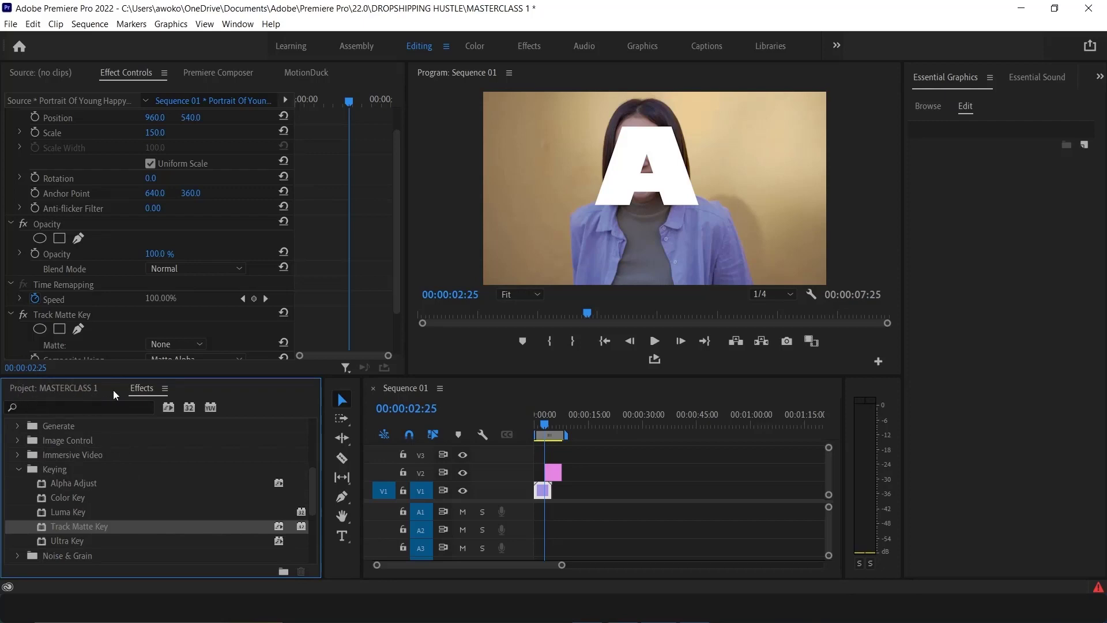
click(82, 390)
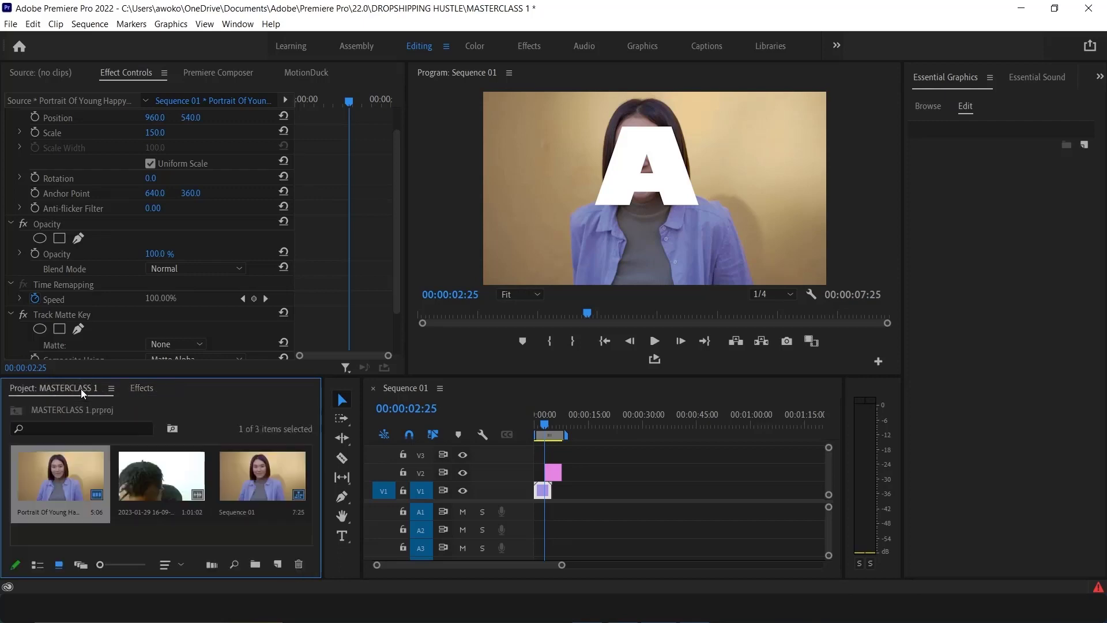
click(138, 389)
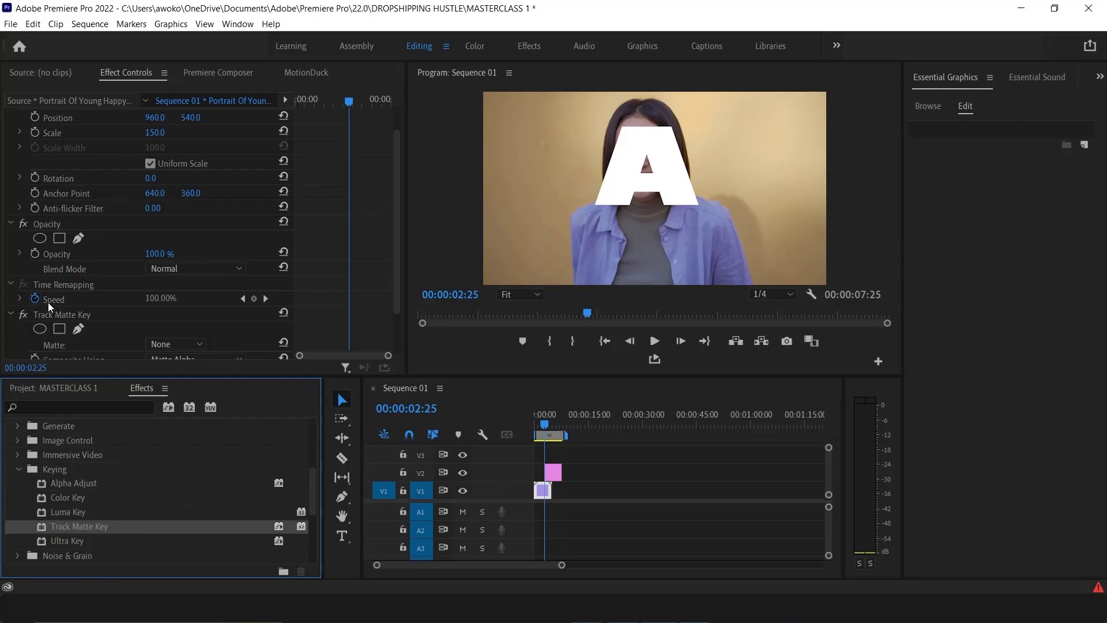
scroll(49, 312, down, 2)
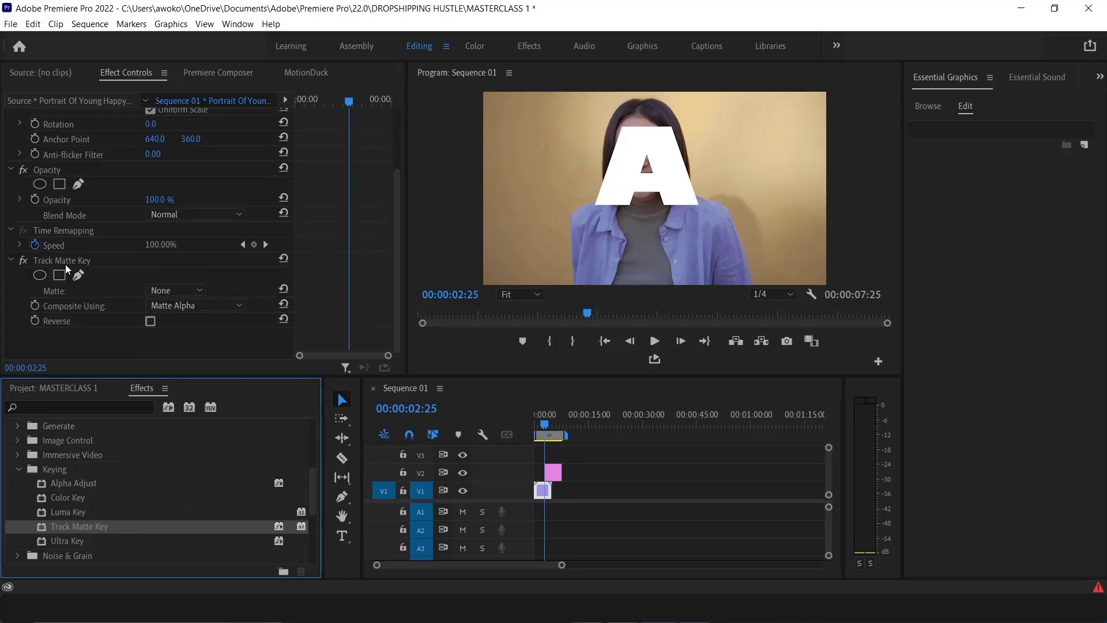
scroll(27, 266, up, 3)
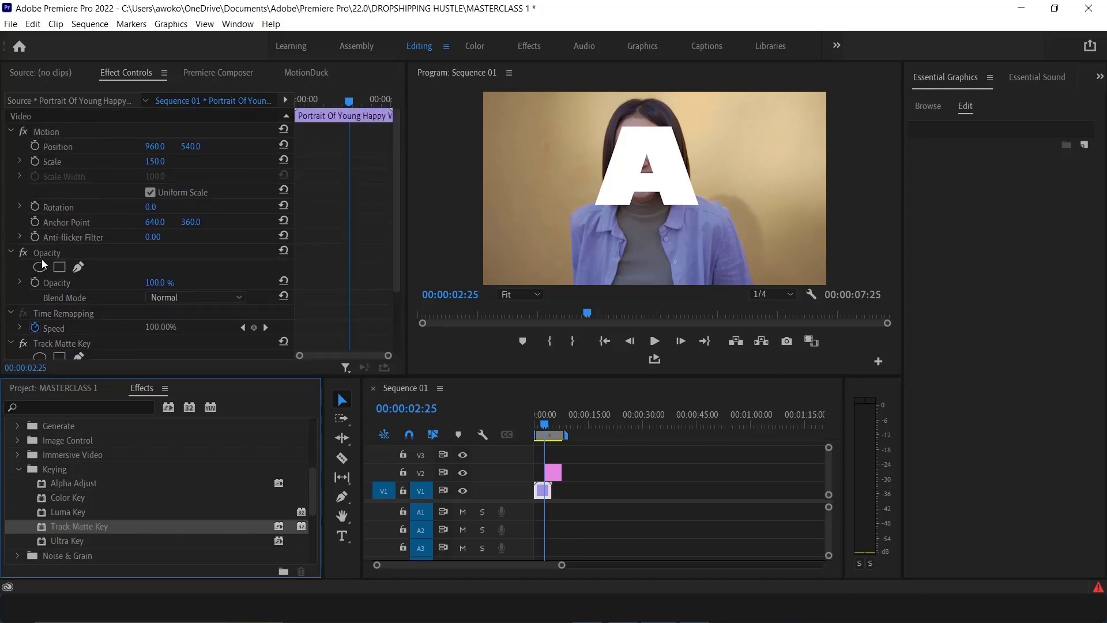
scroll(55, 314, down, 3)
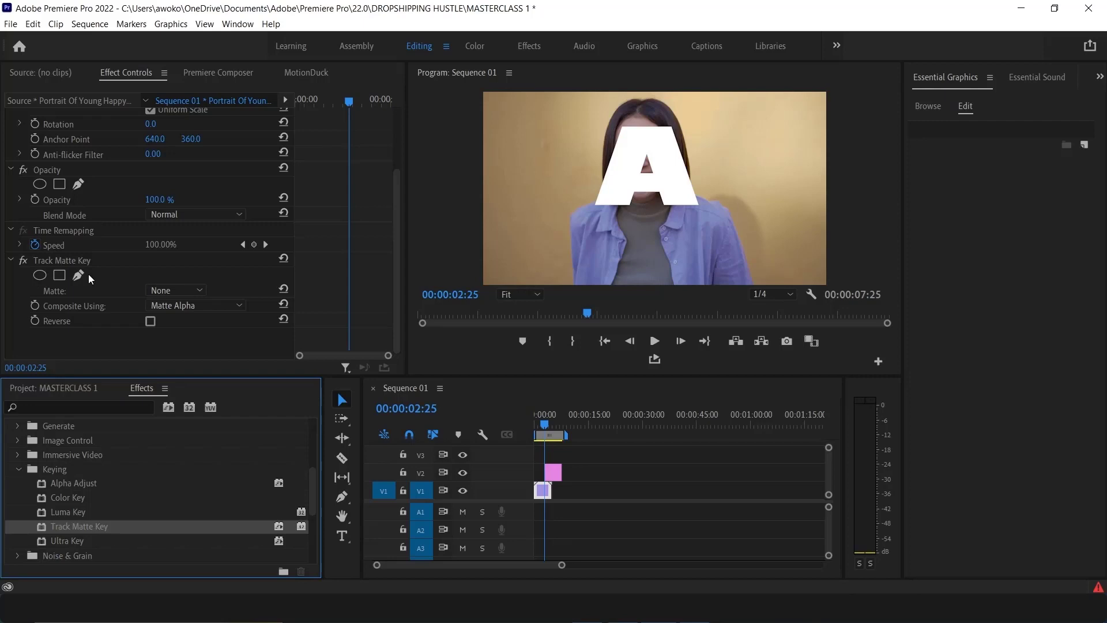
click(174, 294)
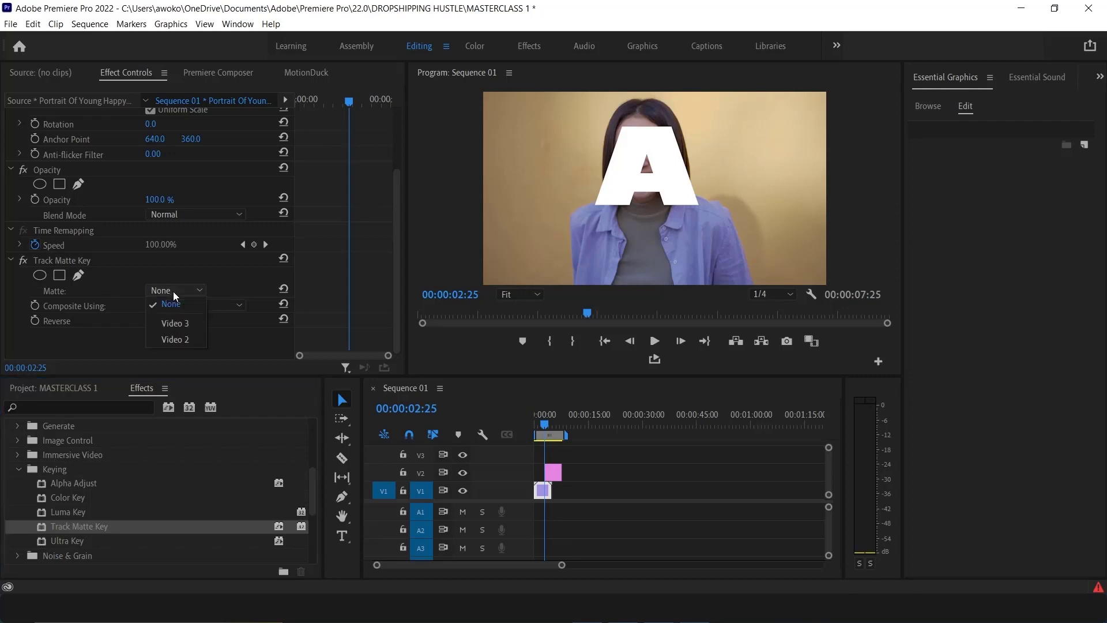
click(185, 340)
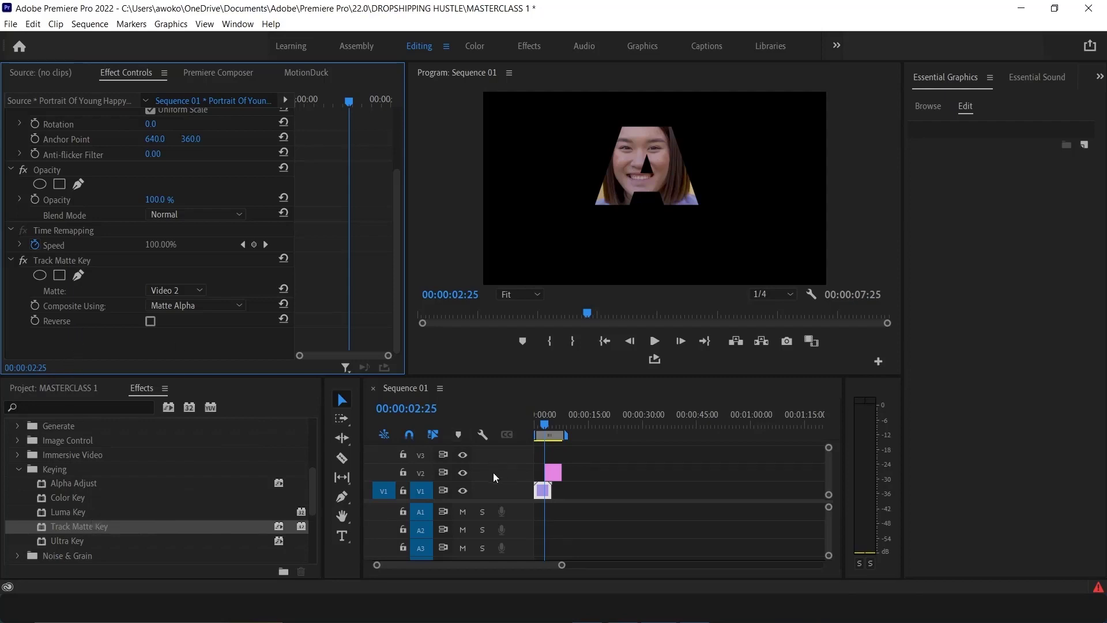
key(ctrl+z)
key(ctrl+z)
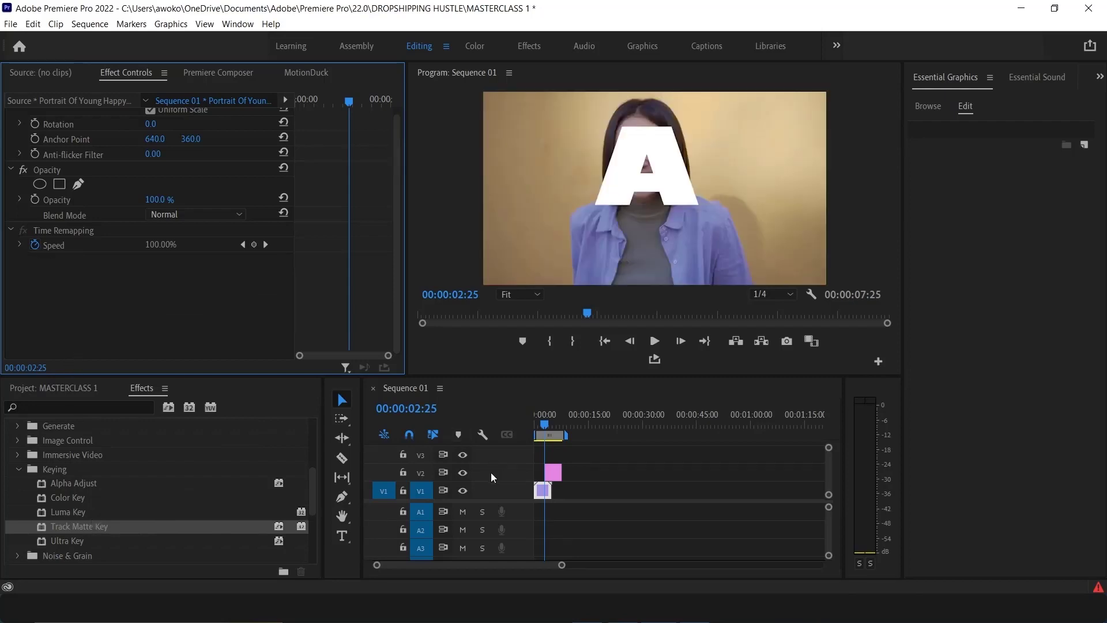
Reapply Track Matte Key to the portrait clip on V1 and set its Matte to Video 2
click(544, 488)
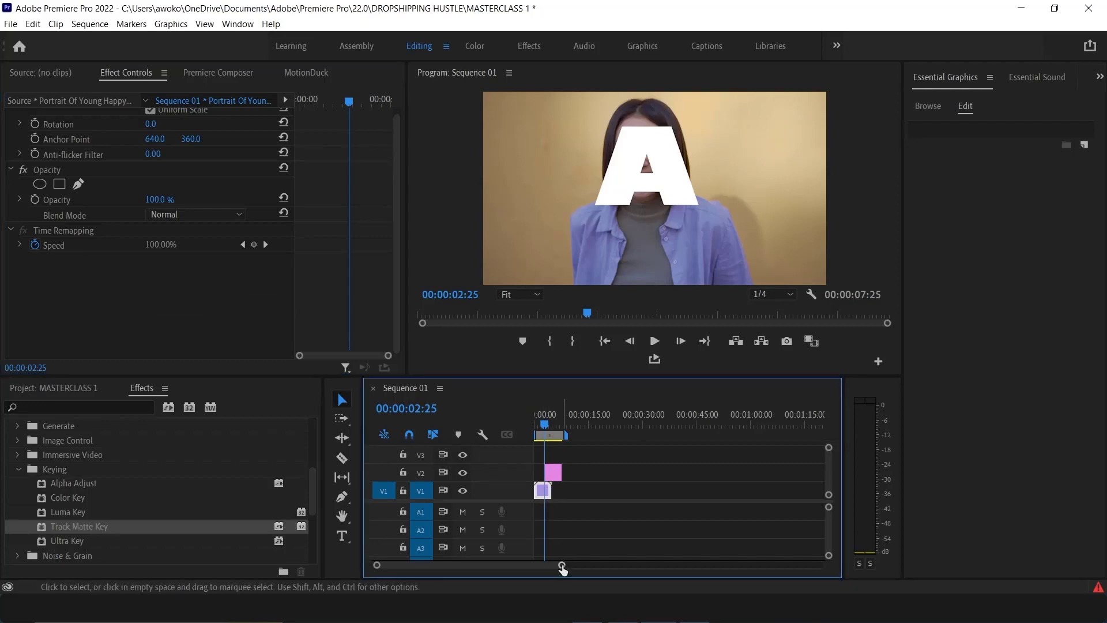
drag(561, 565, 513, 578)
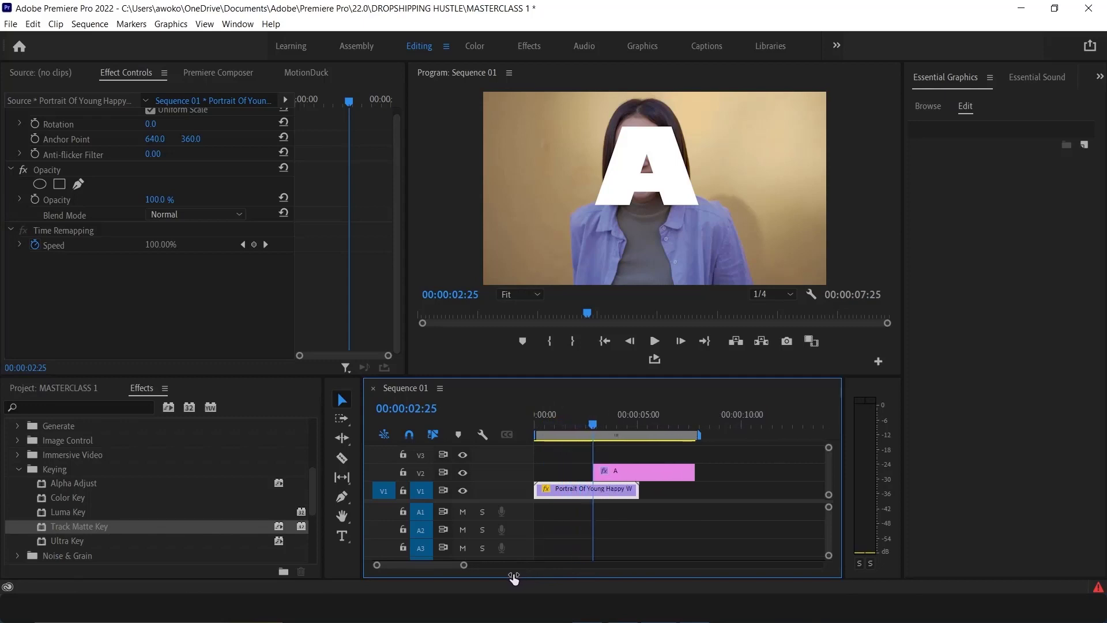
double_click(573, 490)
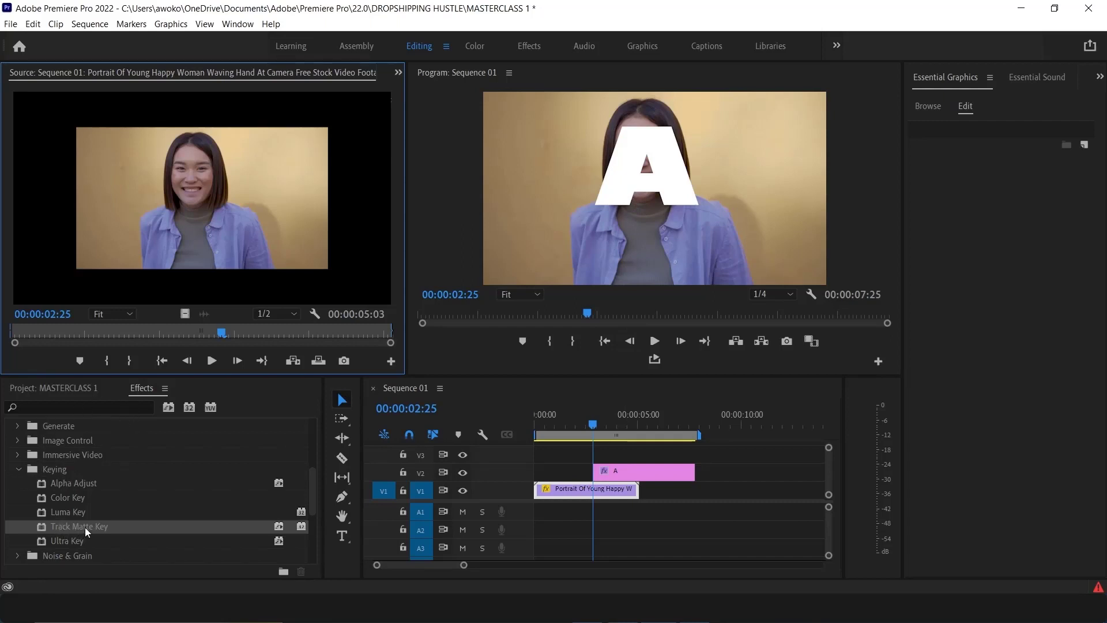
drag(85, 527, 567, 493)
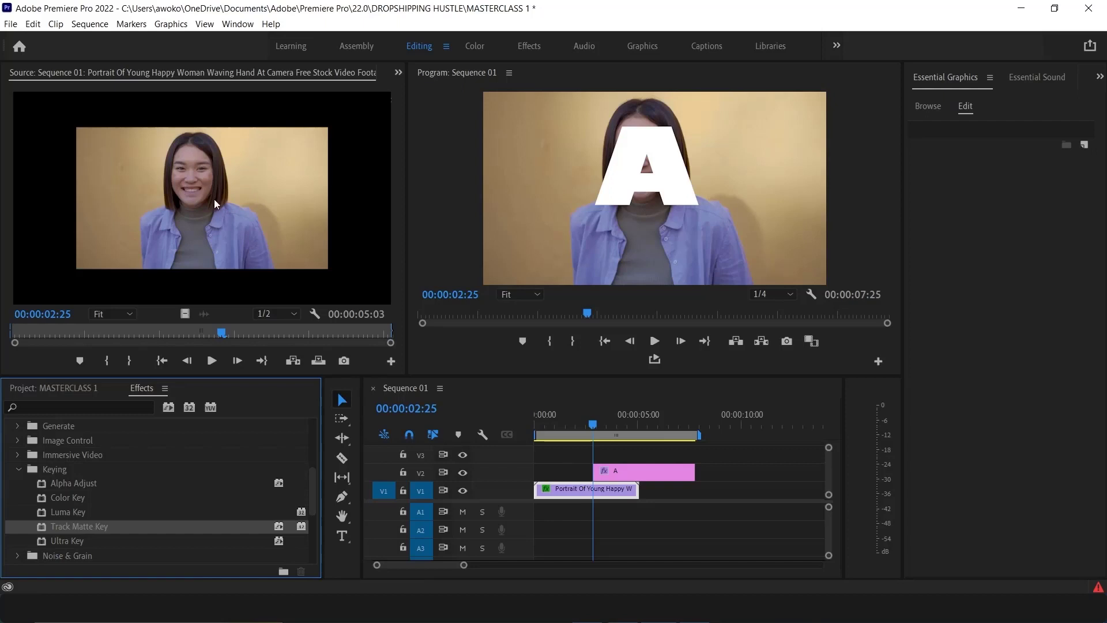
click(397, 73)
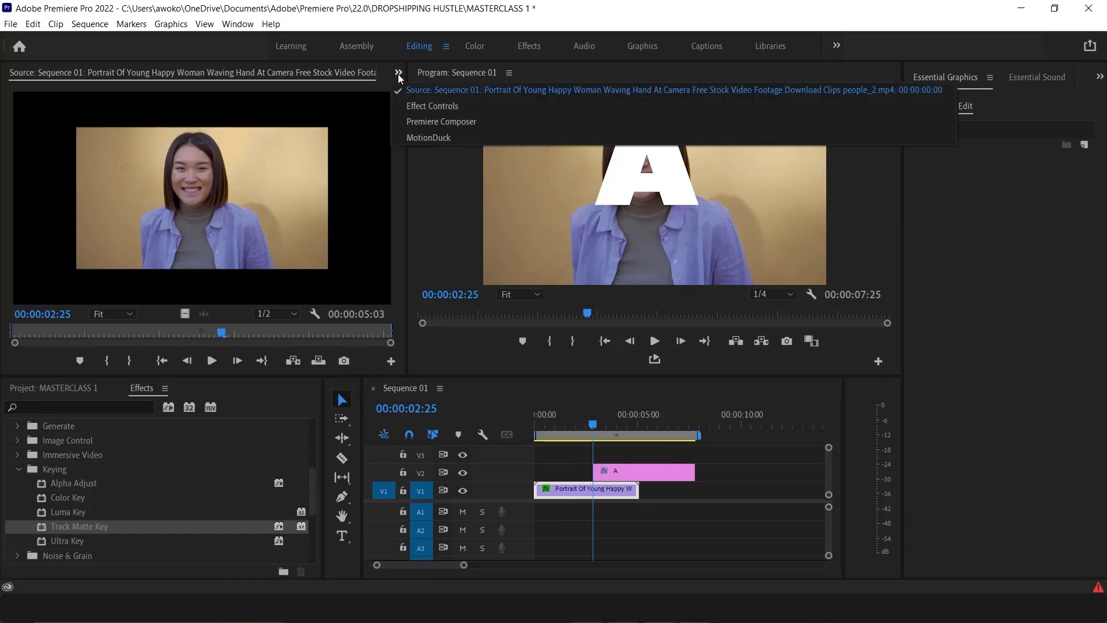
click(413, 102)
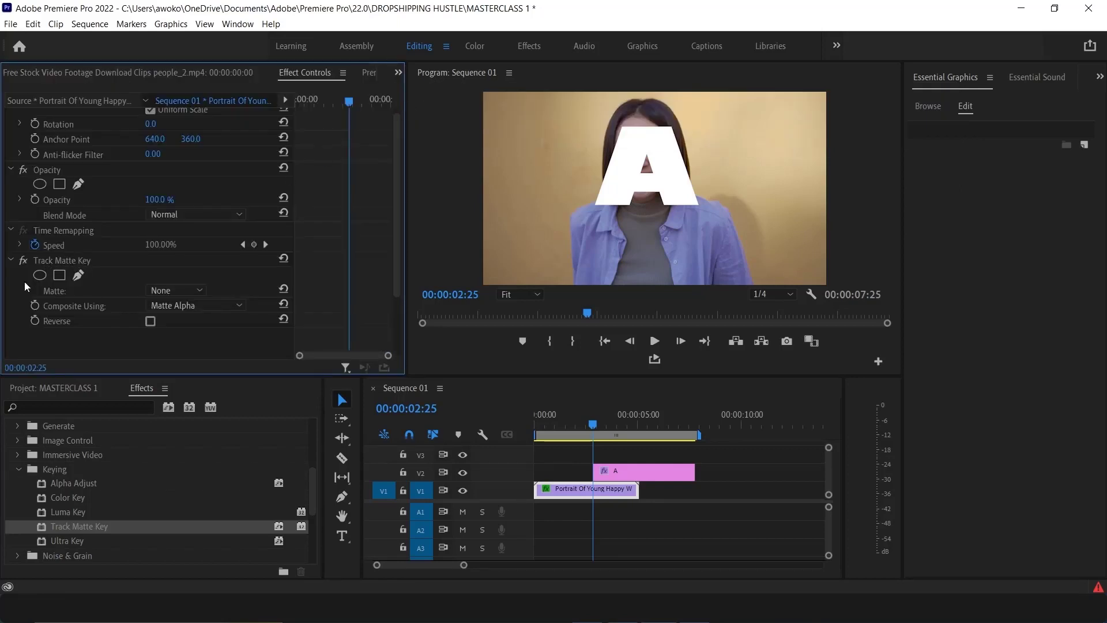
click(162, 290)
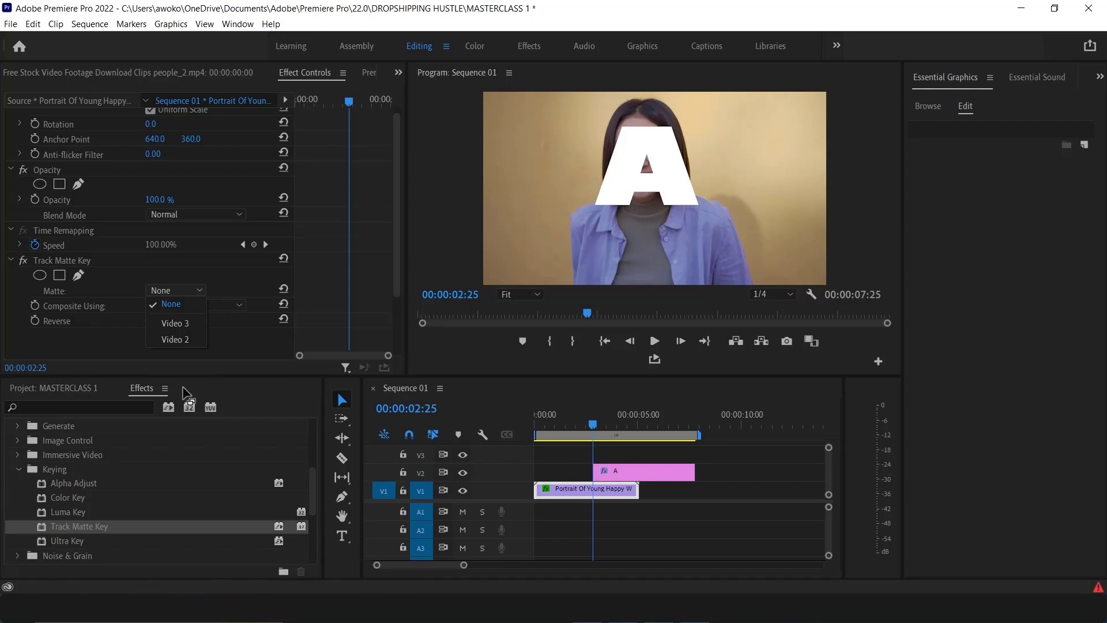
click(182, 339)
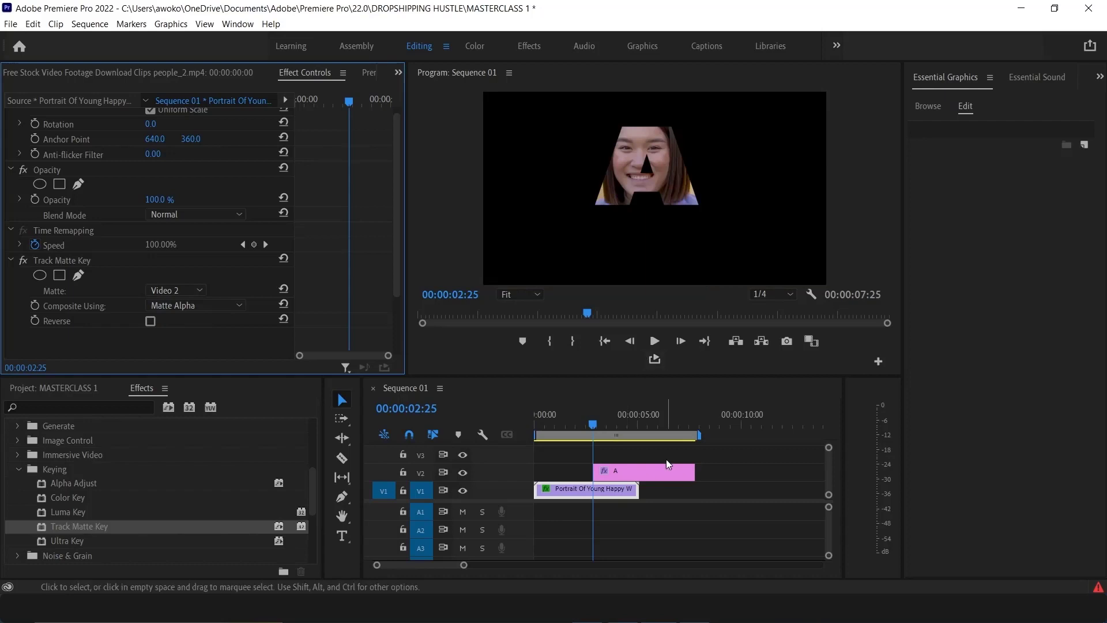
Move the A text clip and the work area to the sequence start, and play back the masked result
drag(648, 472, 580, 466)
drag(594, 428, 535, 424)
click(655, 341)
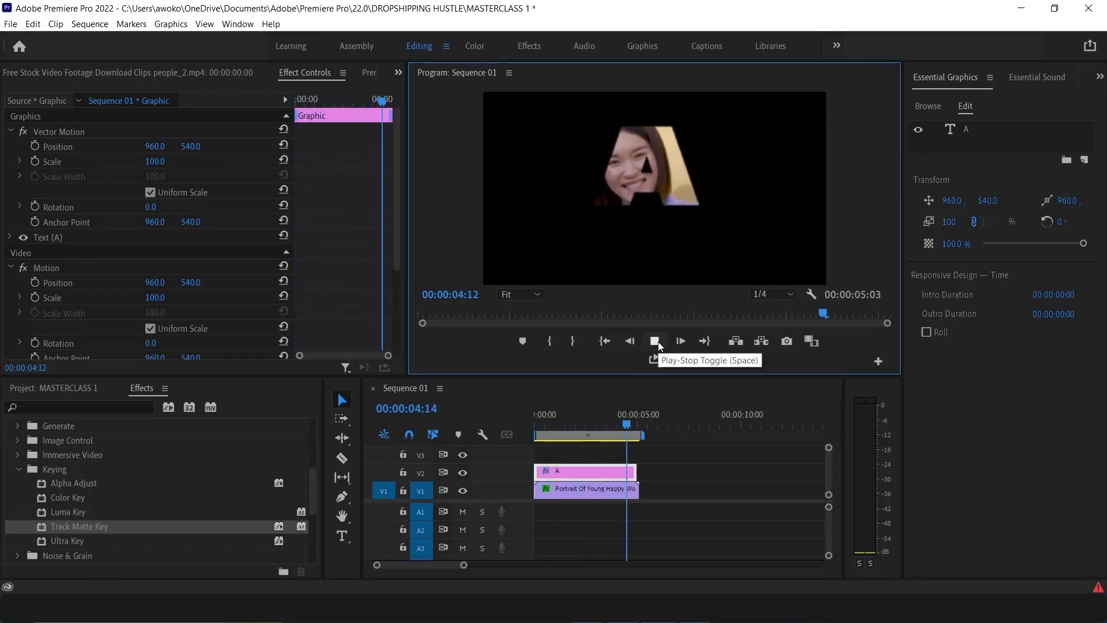
click(659, 341)
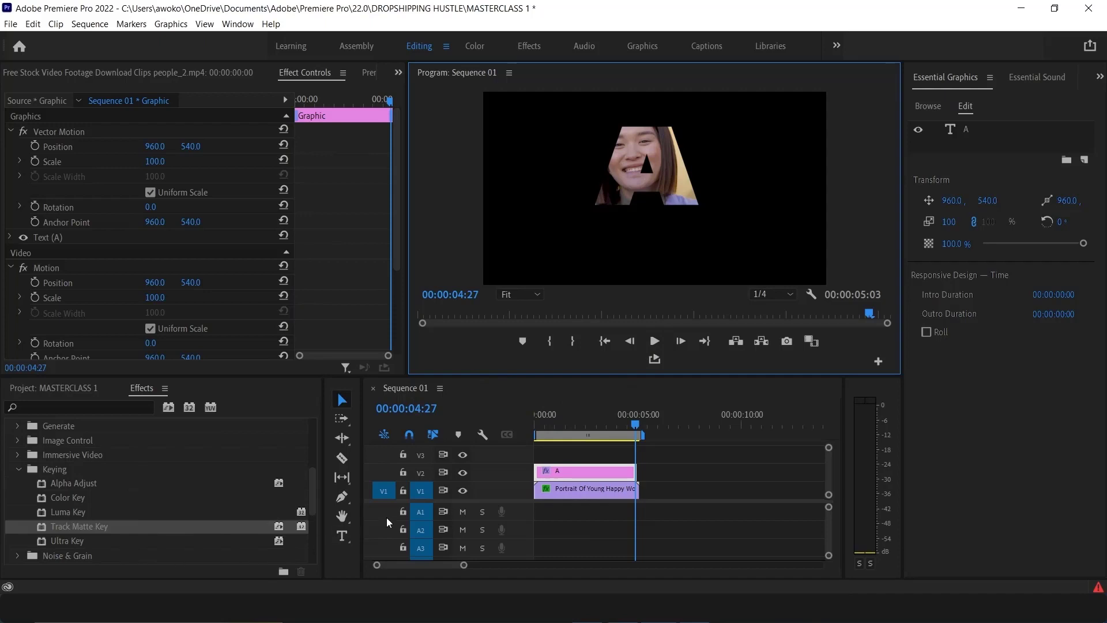
Import the VIDEO EDITING WORKSHOP PART ONE video from the Videos > 4K Video Downloader folder into the project
click(74, 543)
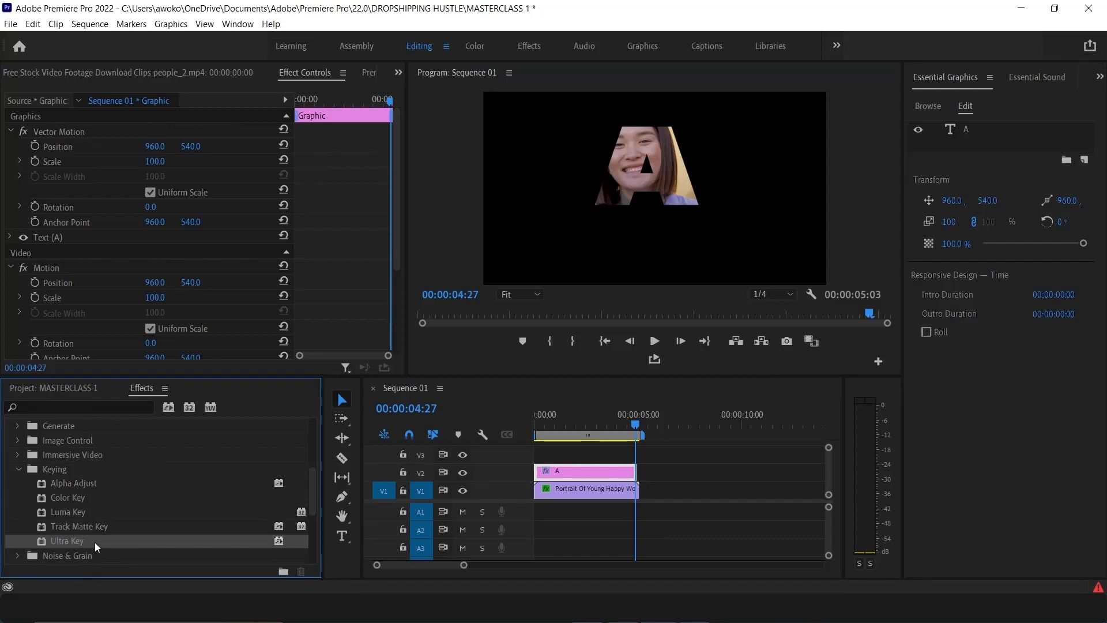
click(54, 388)
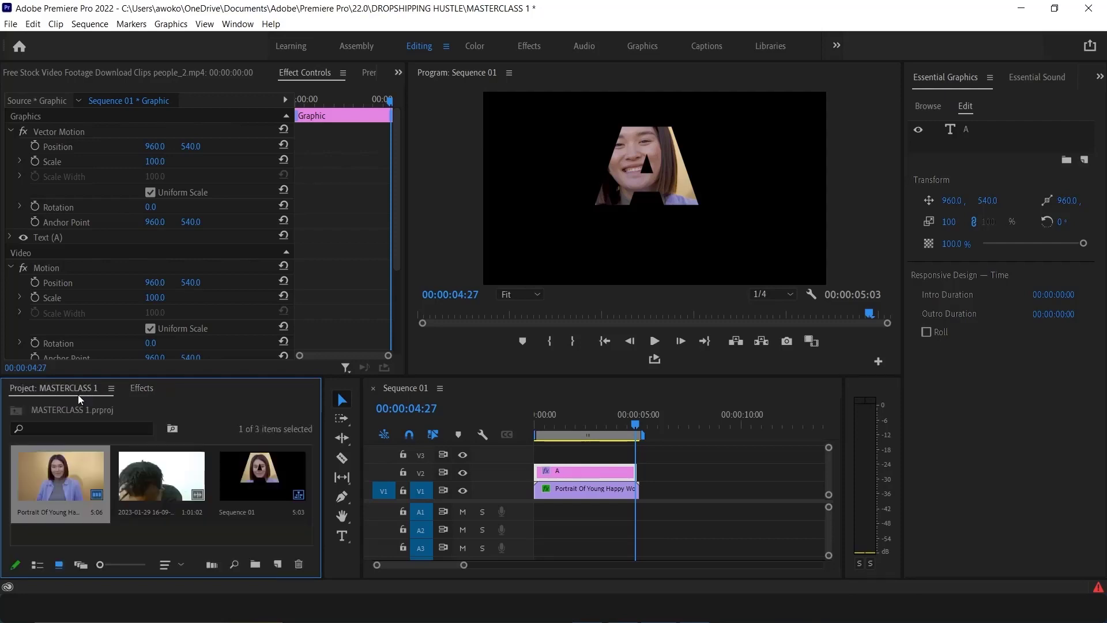
double_click(158, 533)
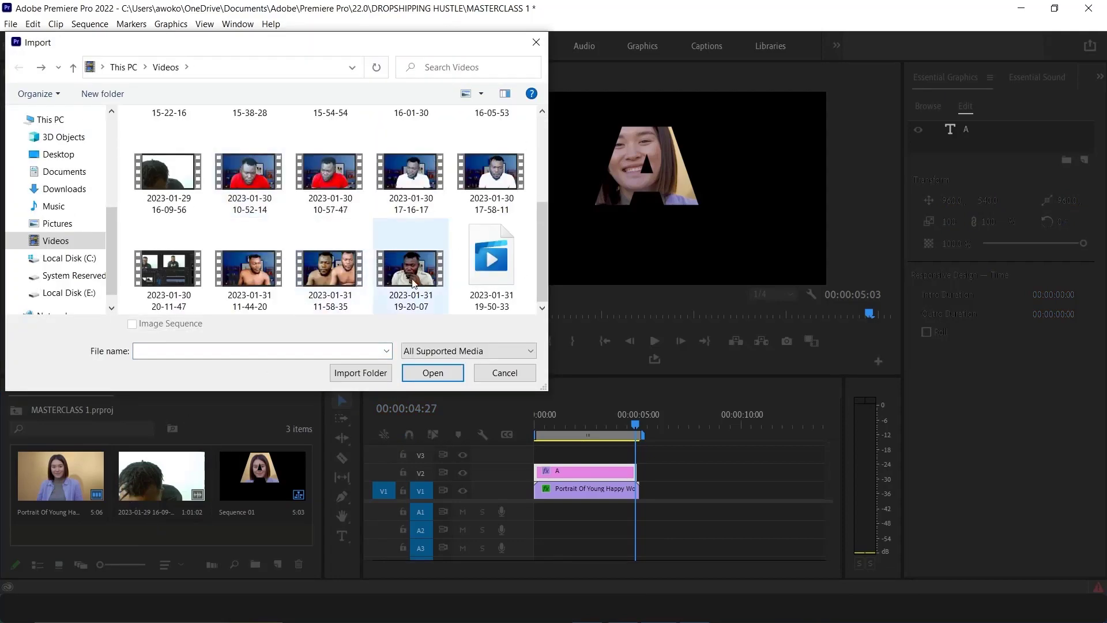
scroll(413, 270, up, 3)
double_click(188, 166)
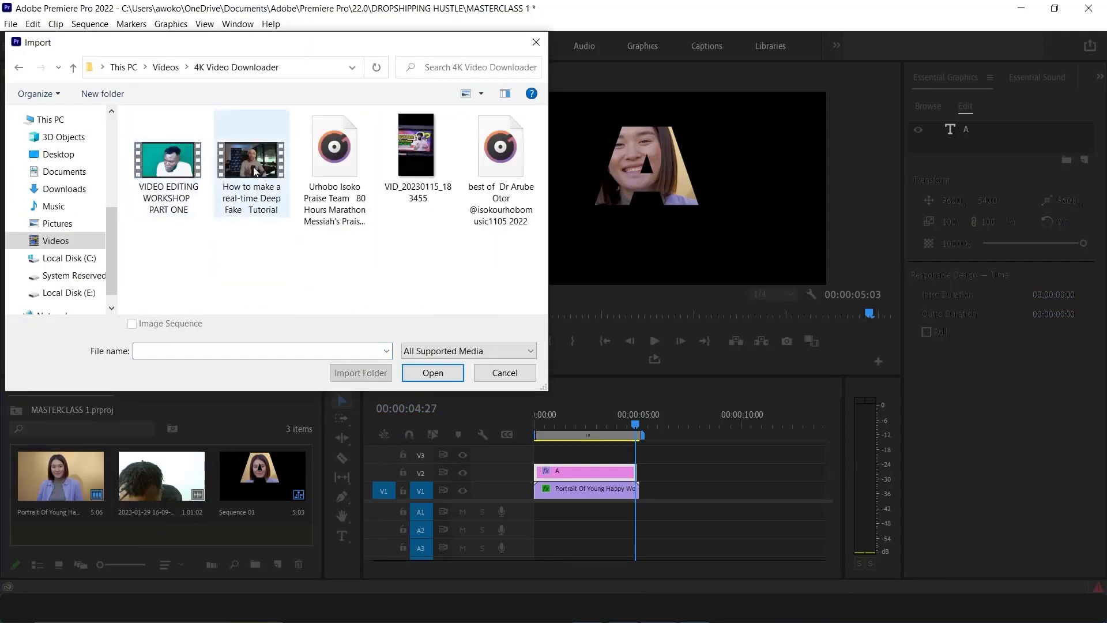
click(188, 166)
click(433, 372)
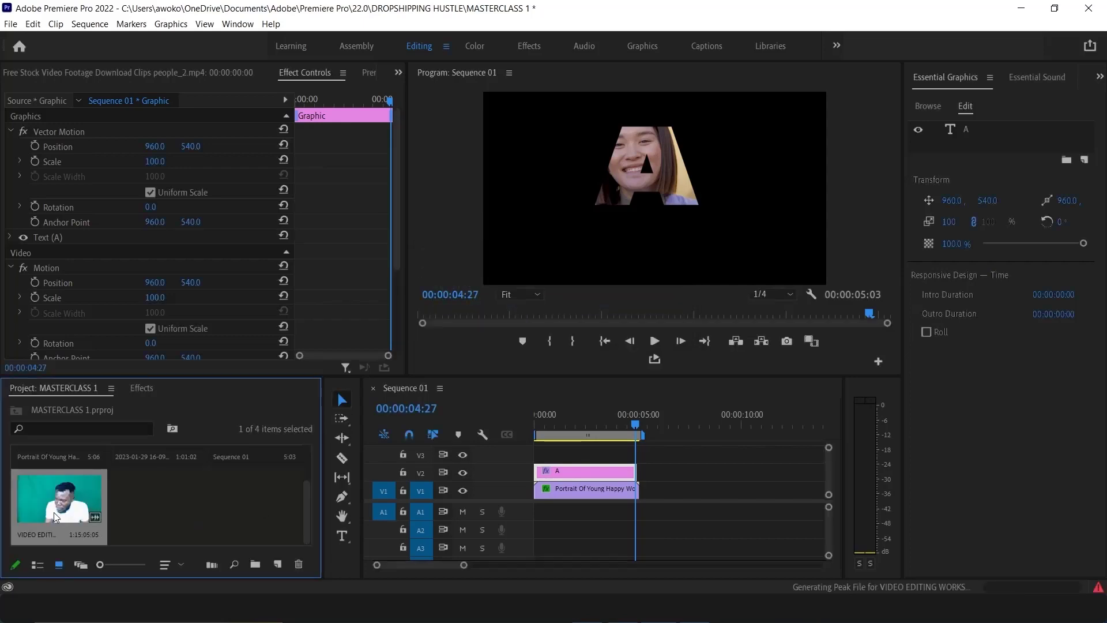
Place the VIDEO EDITING WORKSHOP PART ONE clip on V2 right after the A text clip and select it
drag(53, 512, 655, 474)
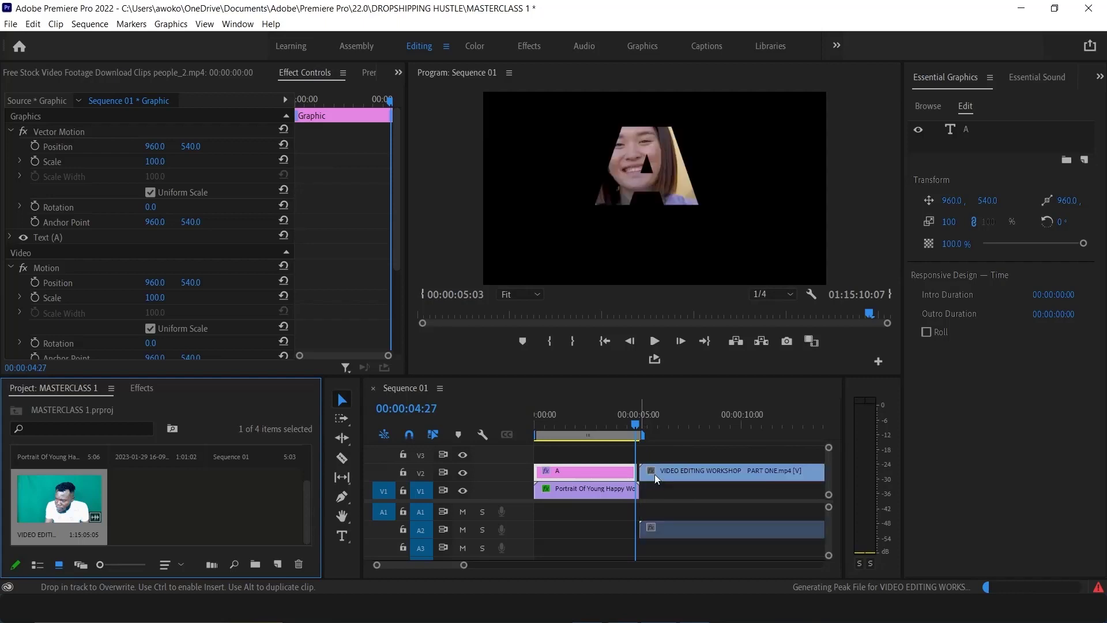
click(683, 421)
click(691, 473)
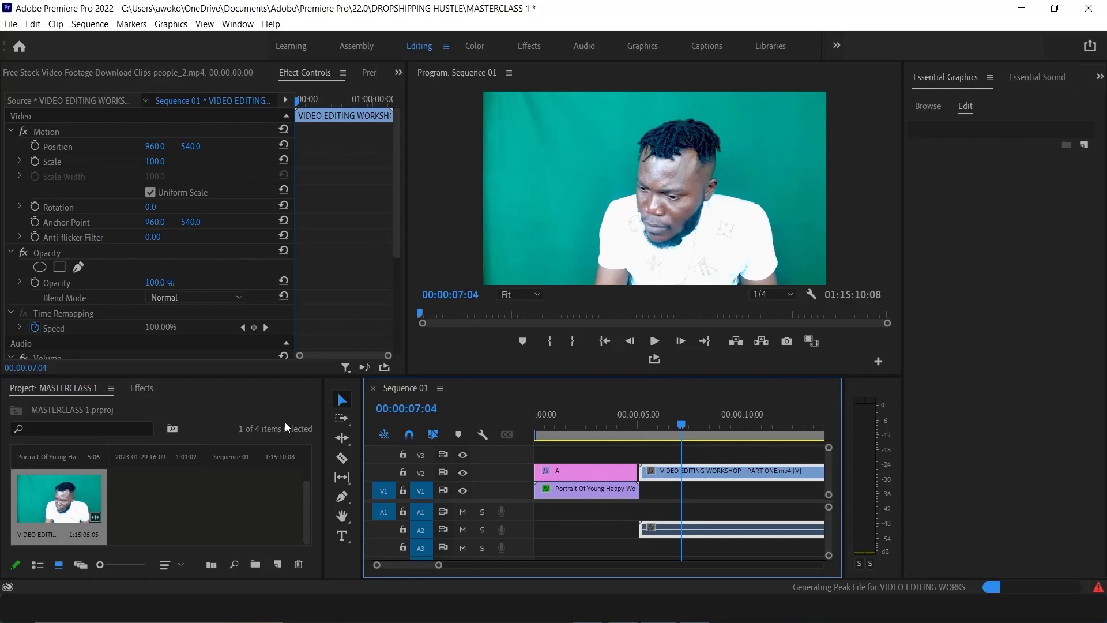
click(138, 386)
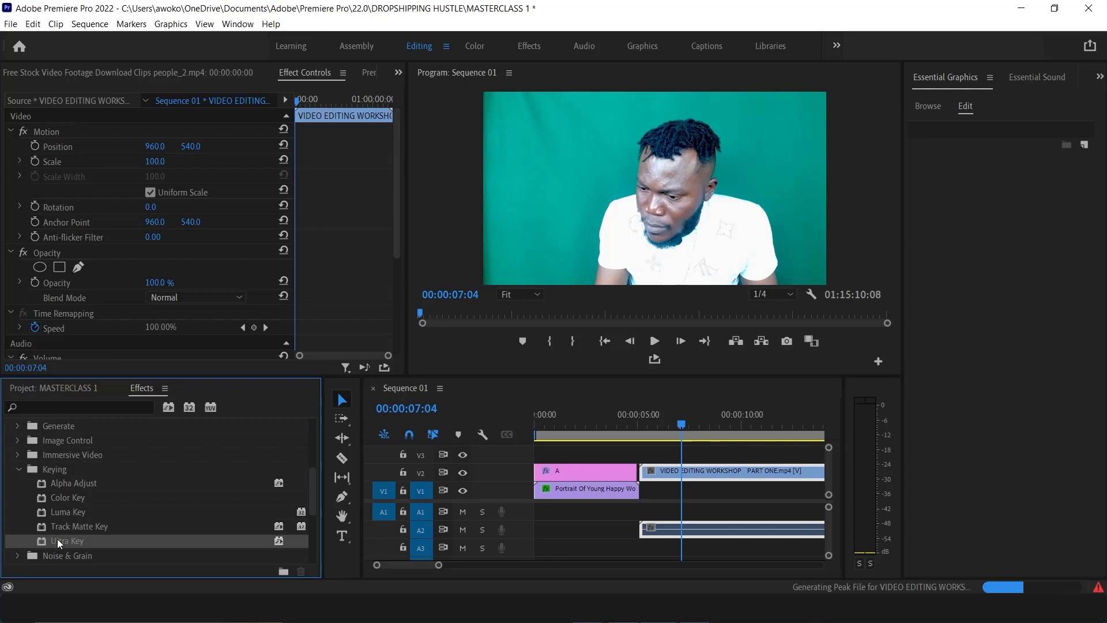
Apply Ultra Key to the VIDEO EDITING WORKSHOP clip and sample its green background as the Key Color
drag(57, 540, 670, 474)
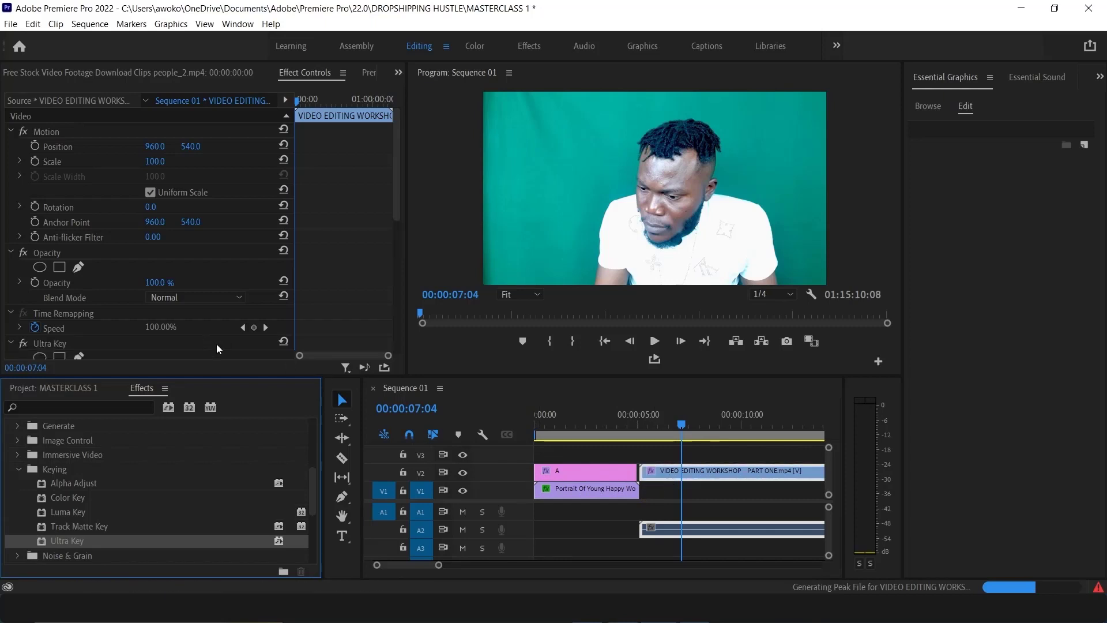
scroll(127, 312, down, 5)
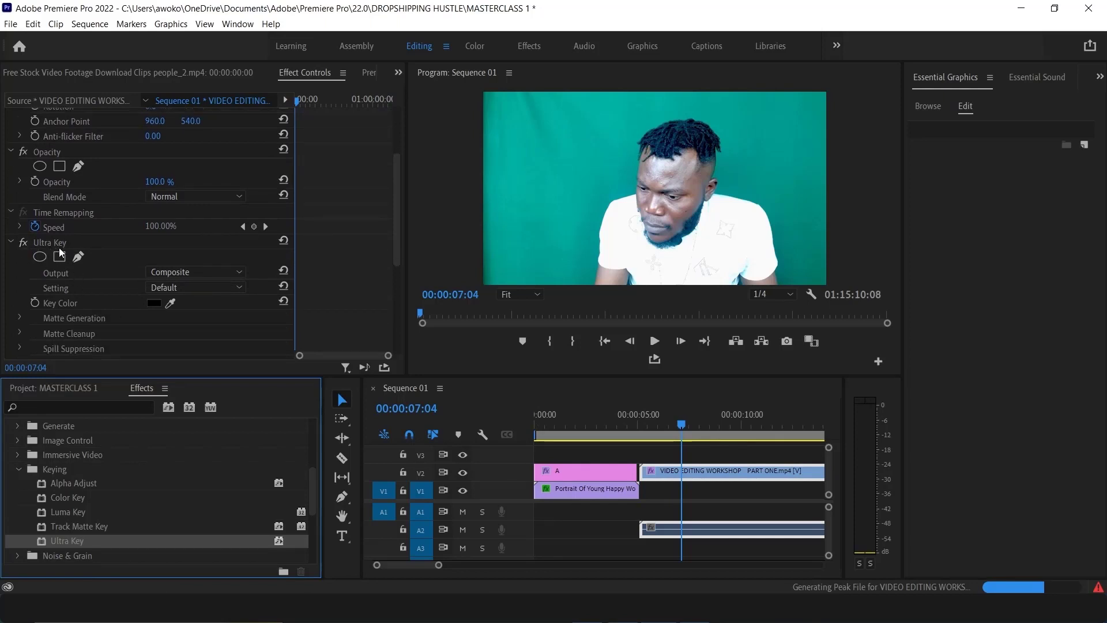
scroll(59, 273, down, 1)
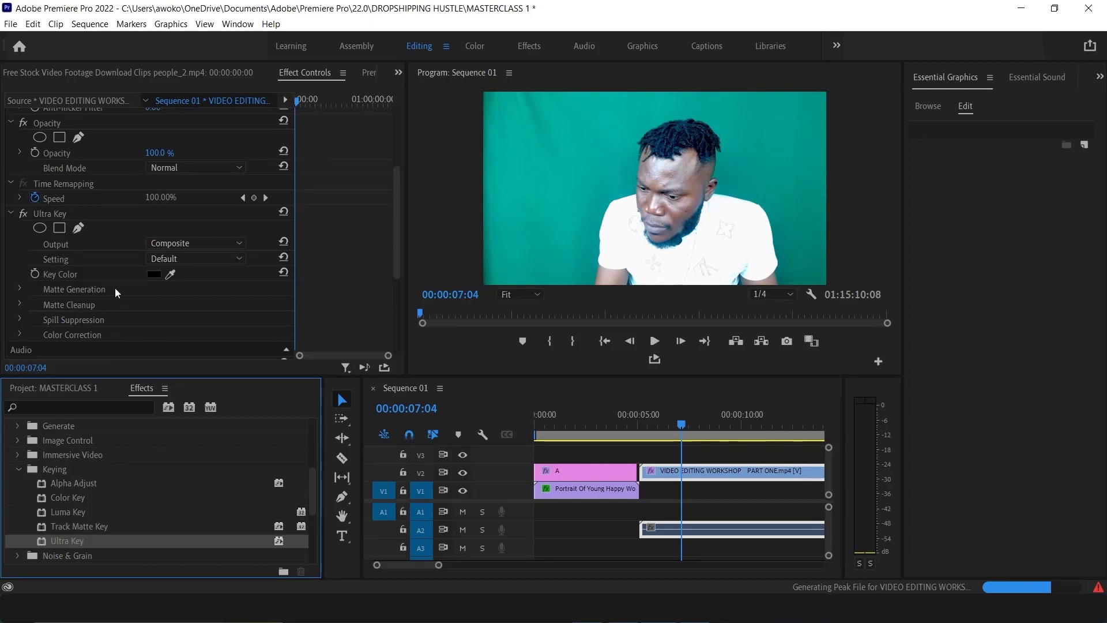
click(168, 274)
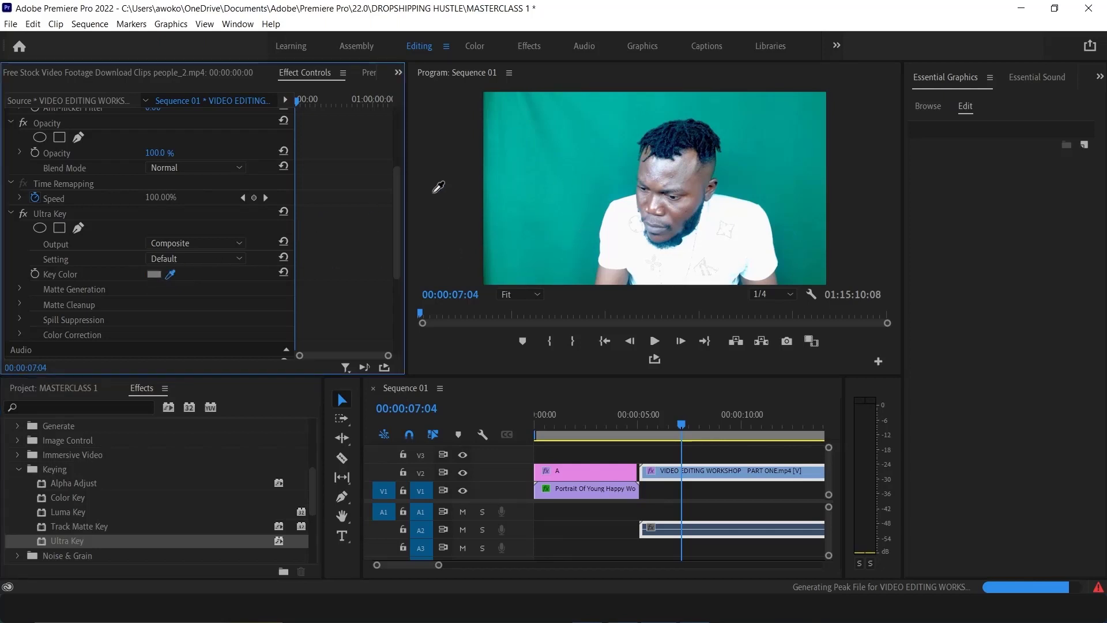
click(594, 175)
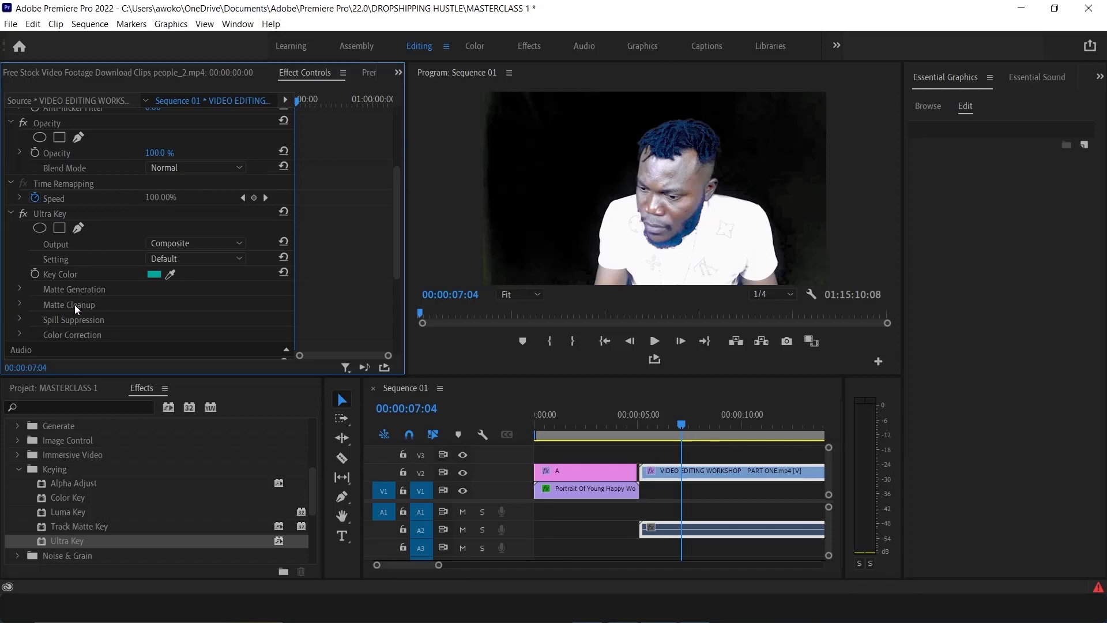
Under Matte Cleanup, set Choke to 100, Soften to 32 and Contrast to 34
click(20, 304)
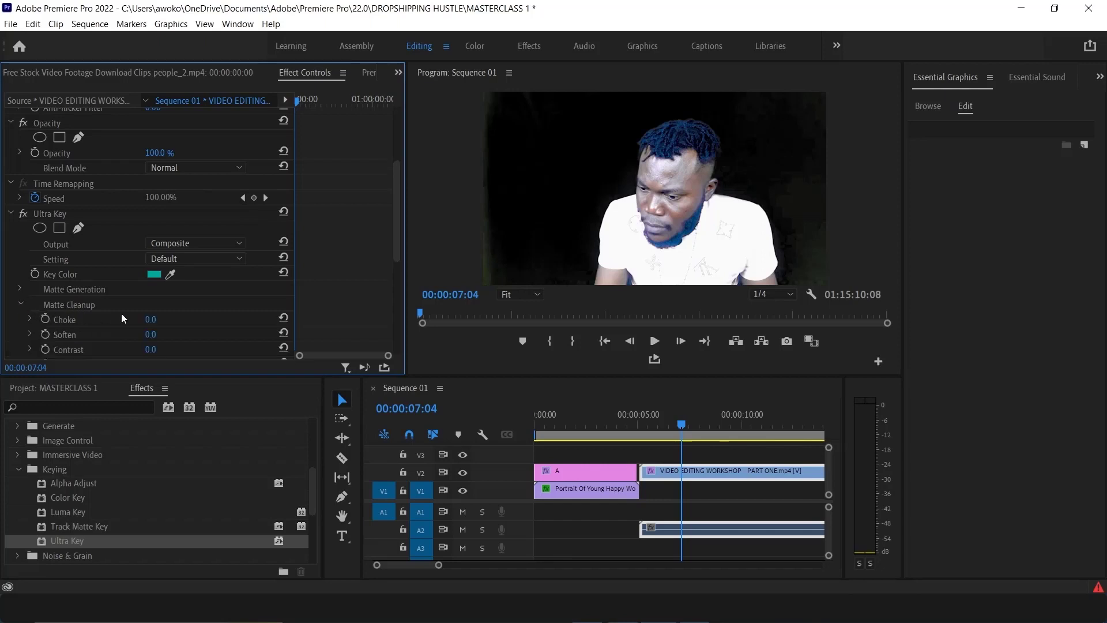
drag(151, 320, 170, 349)
scroll(119, 341, down, 1)
scroll(98, 324, up, 1)
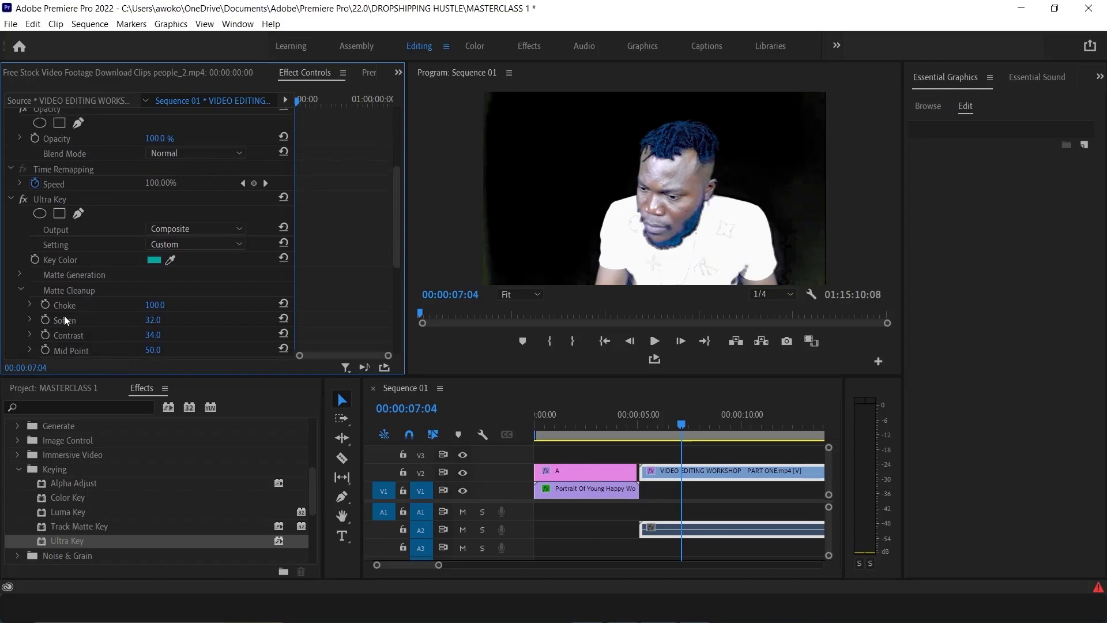
Expand Matte Generation and lower the Shadow value to 40
click(18, 275)
mouse_move(151, 323)
mouse_down()
mouse_move(180, 323)
mouse_move(127, 323)
mouse_move(165, 317)
mouse_up()
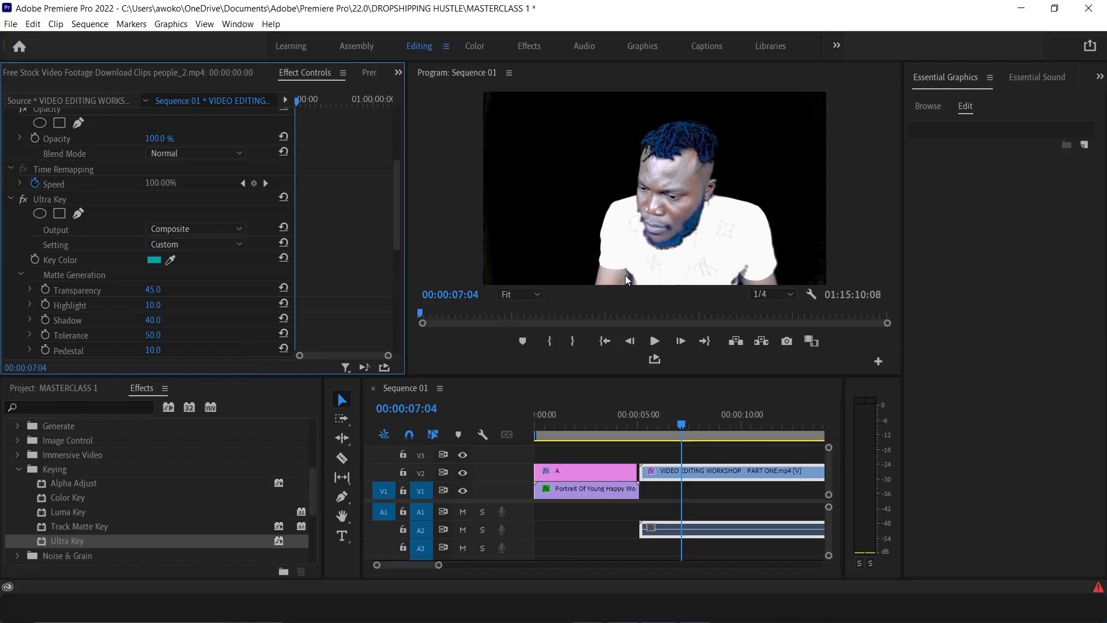
Scrub through the keyed clip and review the Ultra Key settings and Keying effects list
drag(629, 416, 665, 432)
click(726, 430)
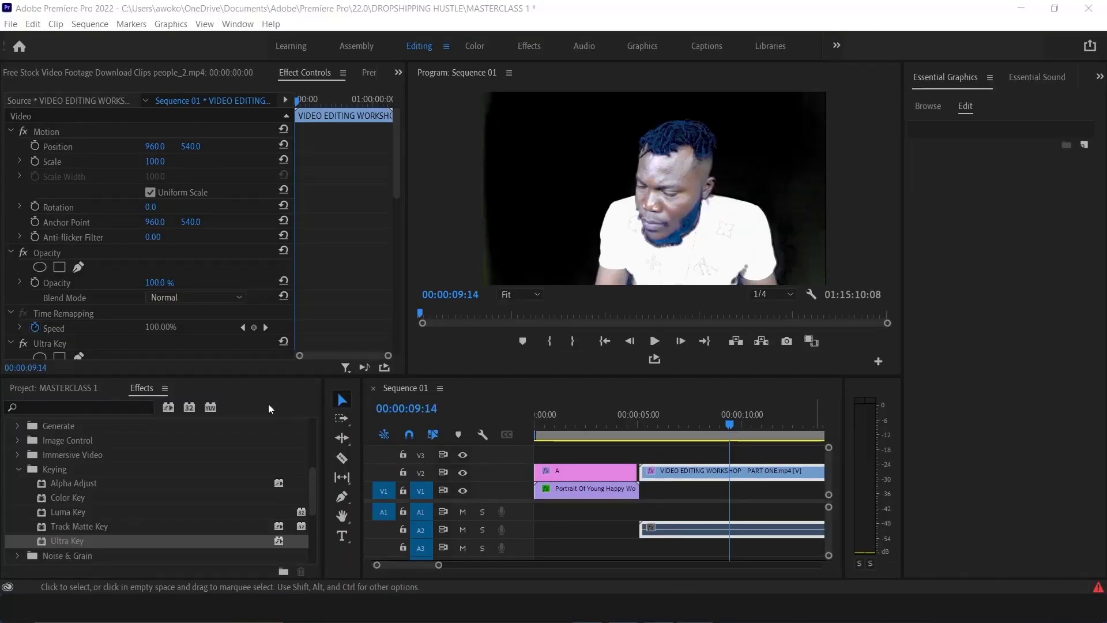
scroll(142, 491, down, 1)
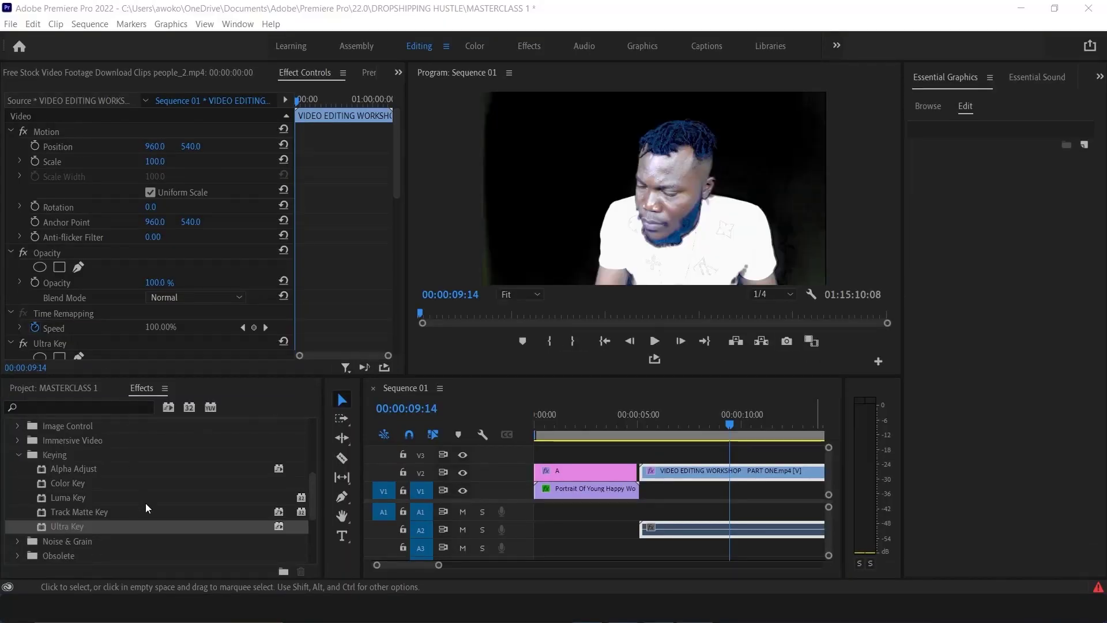
scroll(141, 510, up, 1)
scroll(136, 508, down, 1)
scroll(136, 509, down, 1)
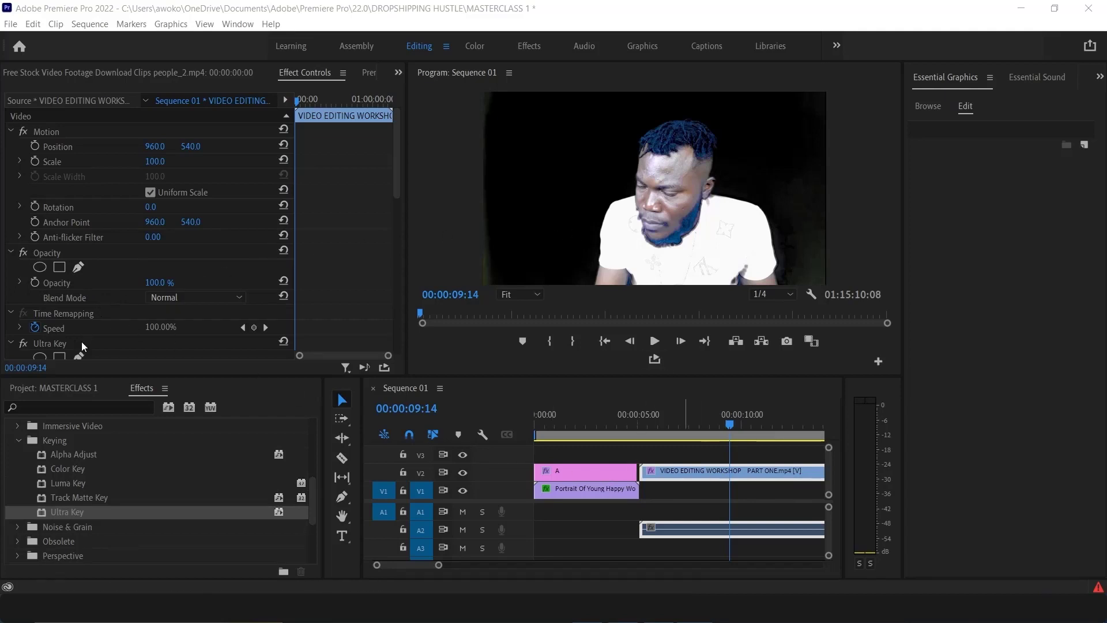
scroll(82, 341, down, 3)
scroll(117, 296, down, 15)
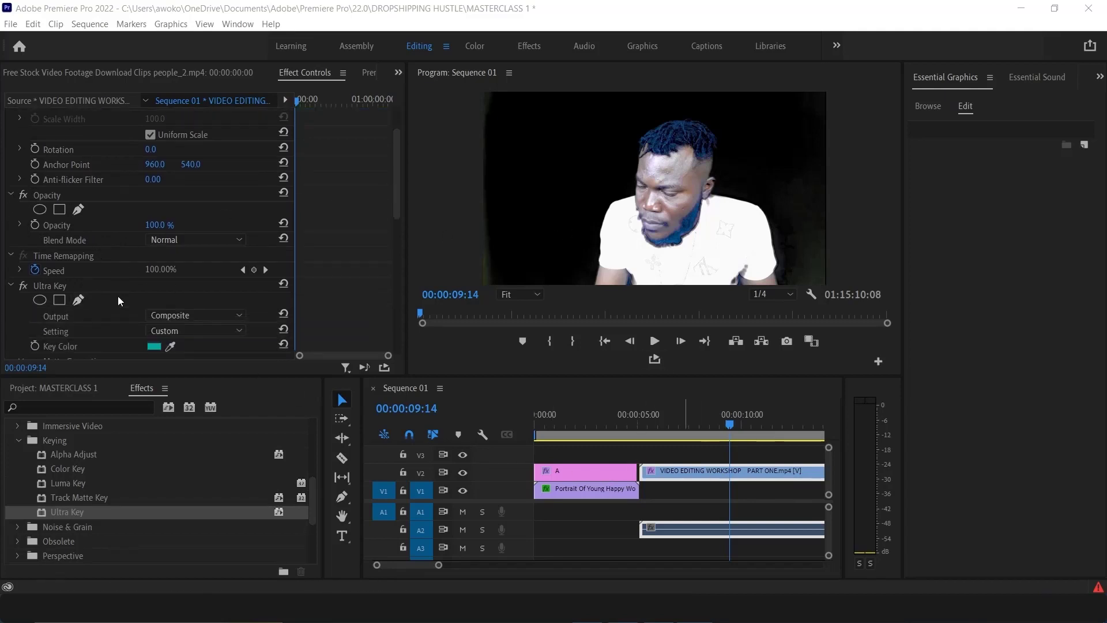
scroll(113, 315, down, 4)
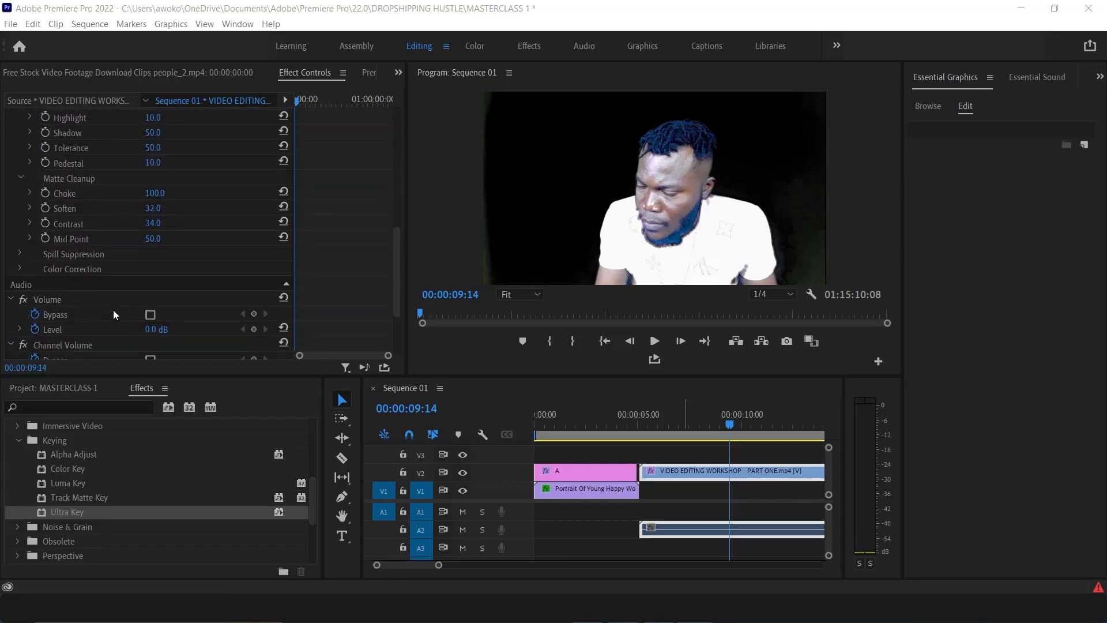
scroll(103, 300, up, 4)
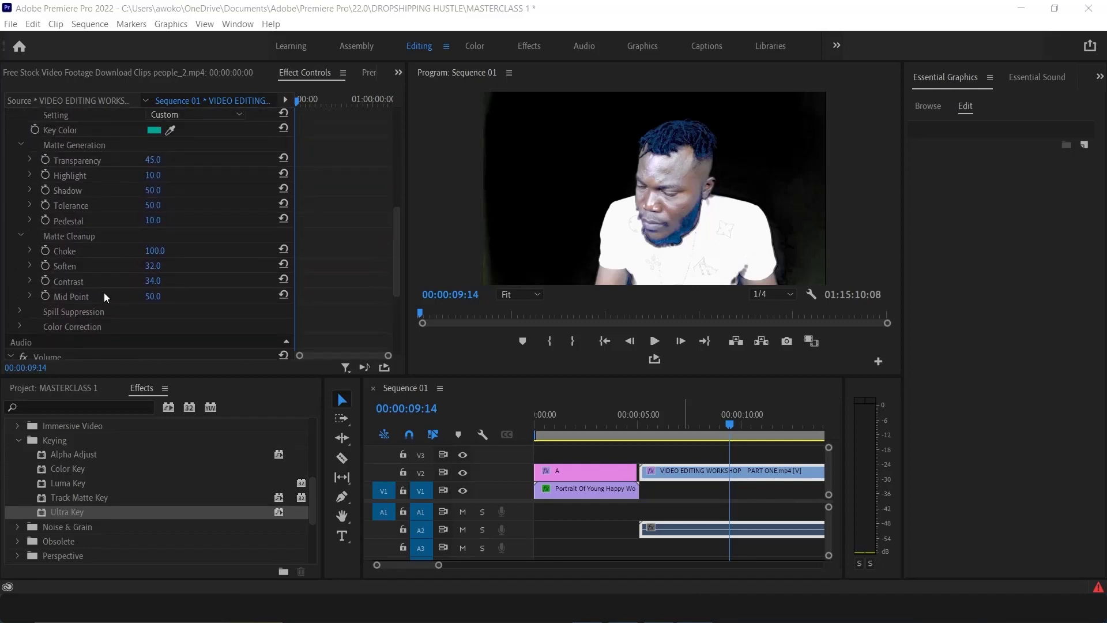
scroll(98, 302, up, 8)
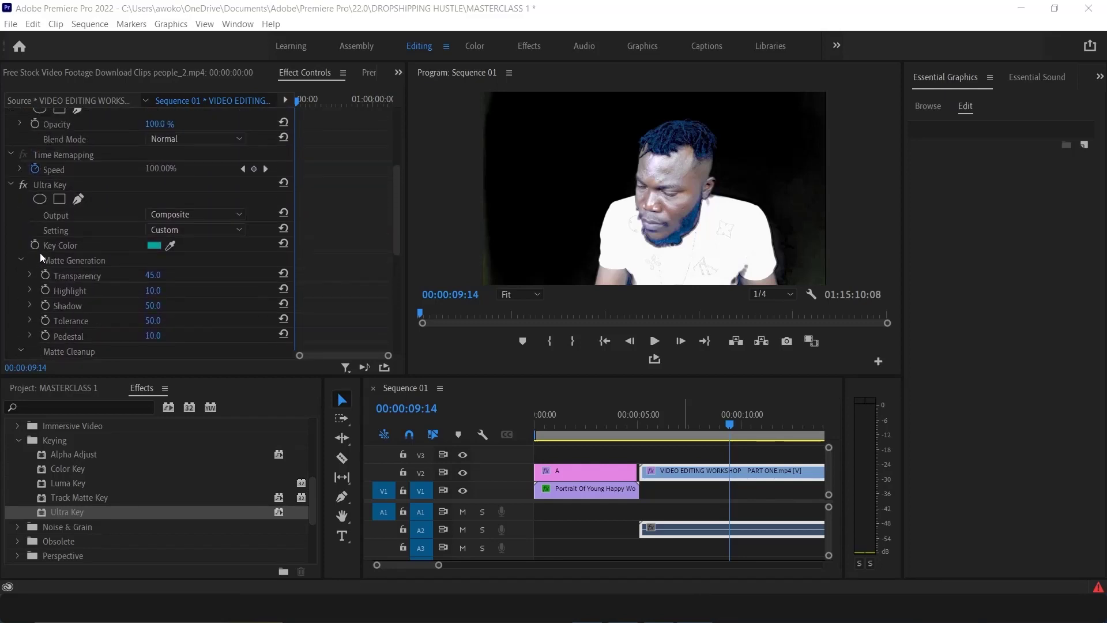
scroll(43, 248, up, 3)
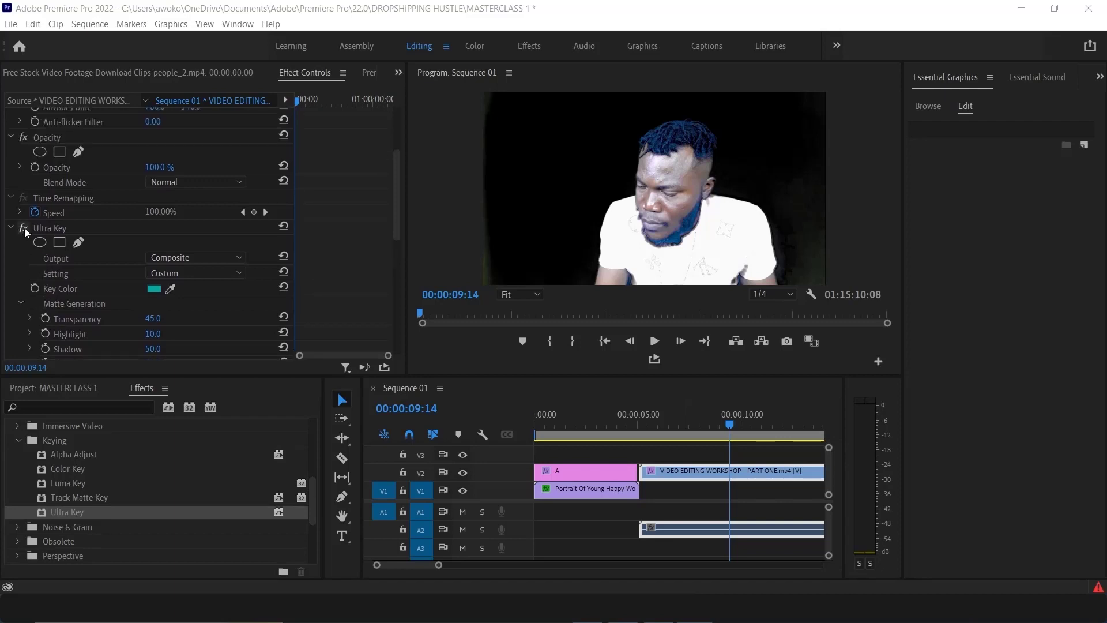
Toggle the Ultra Key effect off and on to compare before and after keying
click(23, 228)
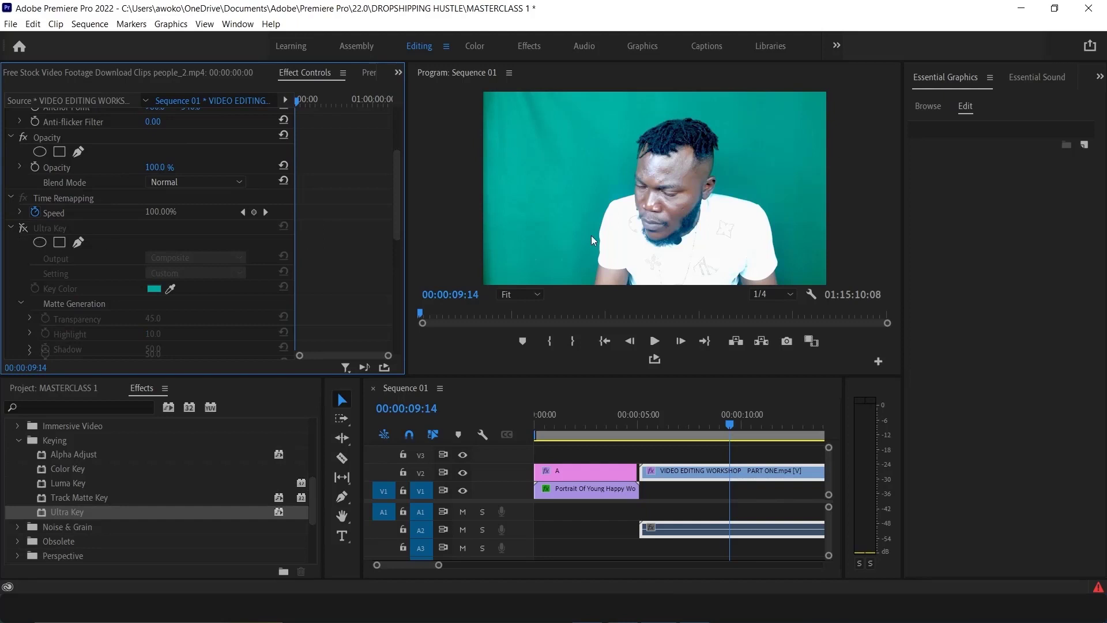
click(23, 228)
Delete the Ultra Key effect from the workshop clip and undo the deletion
click(50, 227)
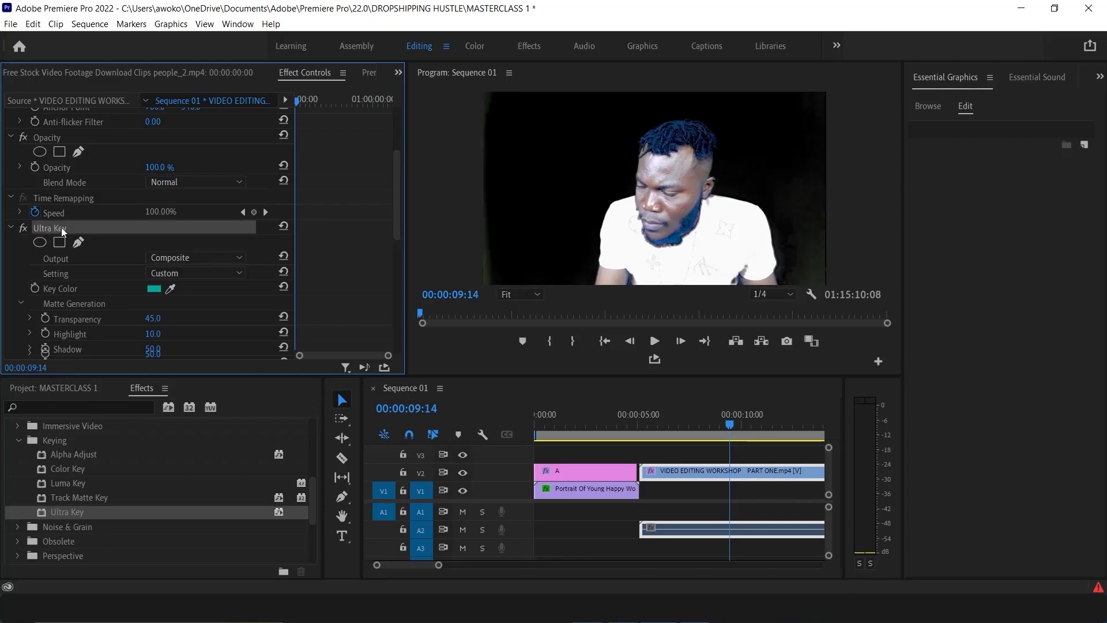
key(Delete)
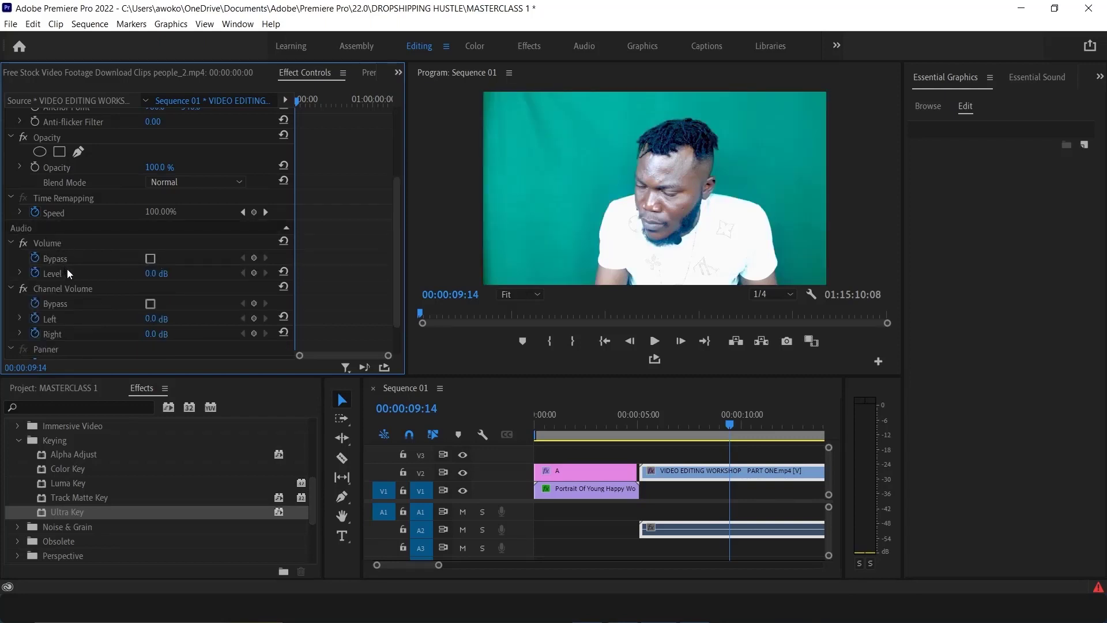
key(ctrl+z)
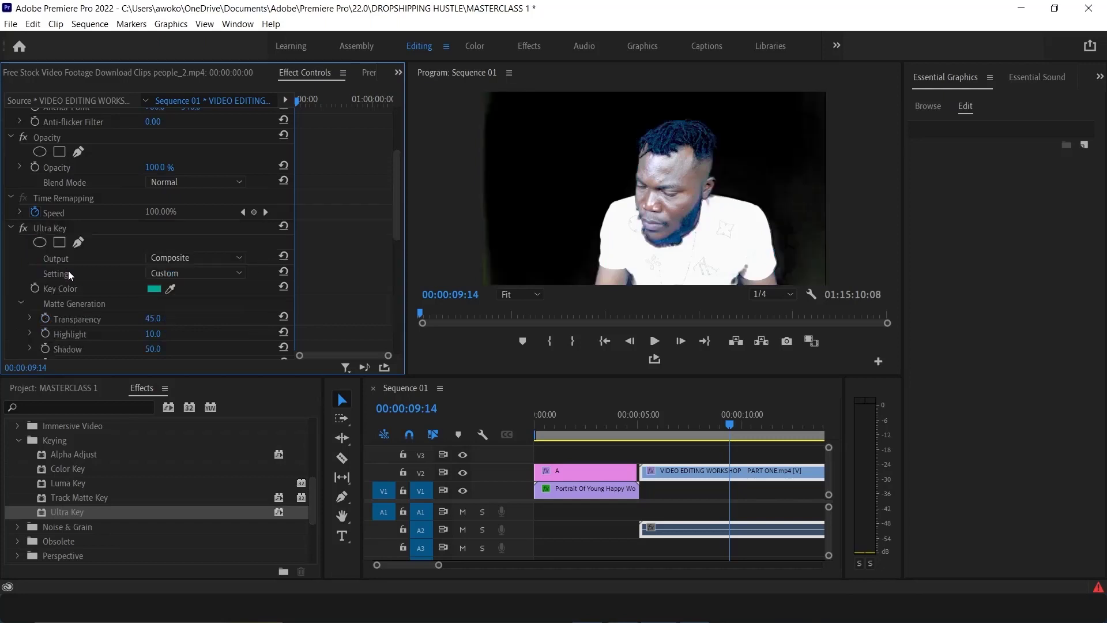
Toggle the Ultra Key effect off and on again to compare the keyed result
click(26, 229)
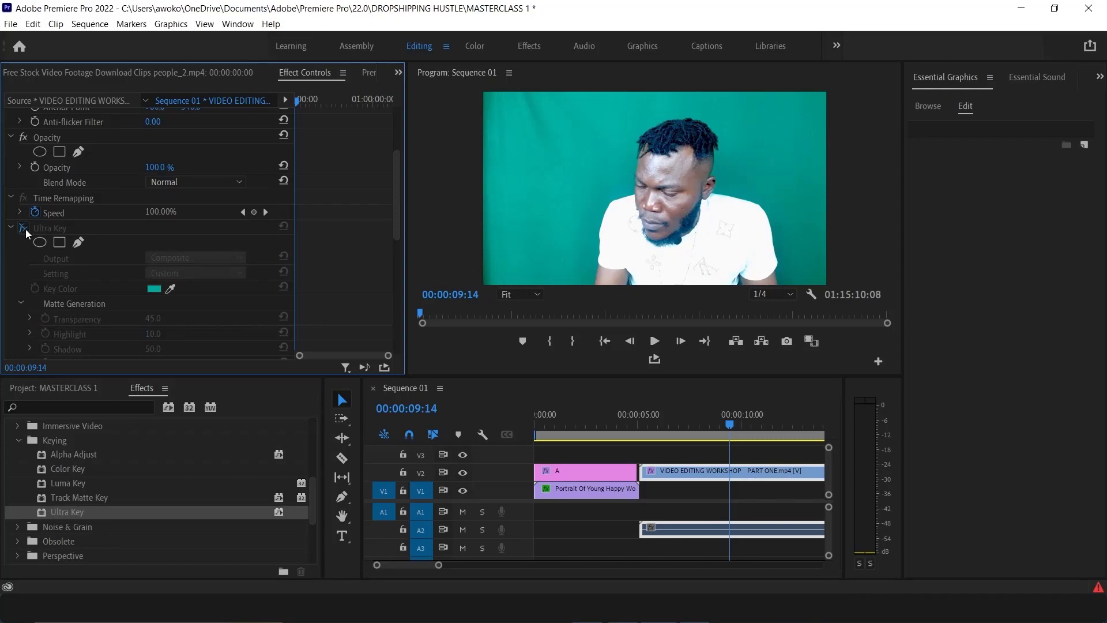
click(26, 229)
click(25, 230)
click(22, 227)
scroll(82, 328, down, 2)
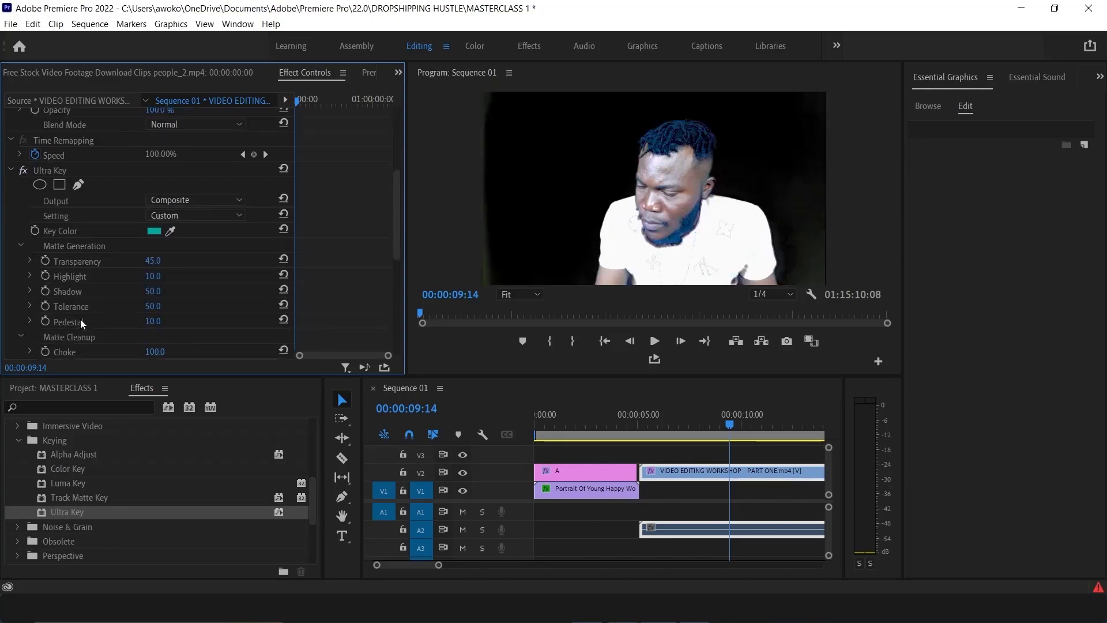
scroll(76, 309, down, 1)
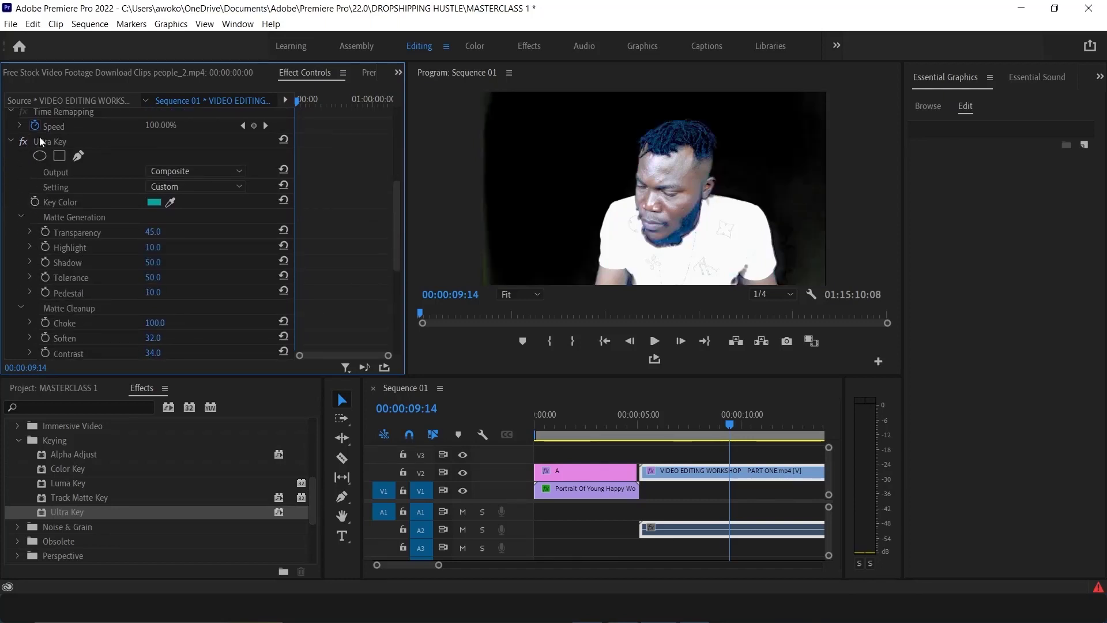
Move to 00:00:01:21, select the portrait clip and toggle its Track Matte Key off and on
click(570, 427)
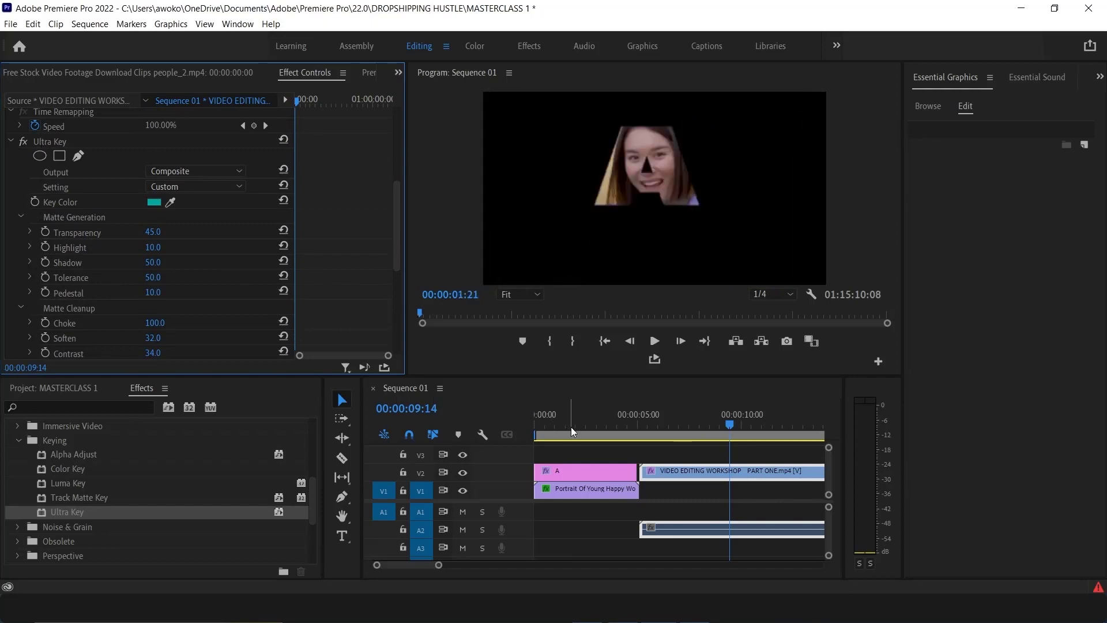
click(593, 475)
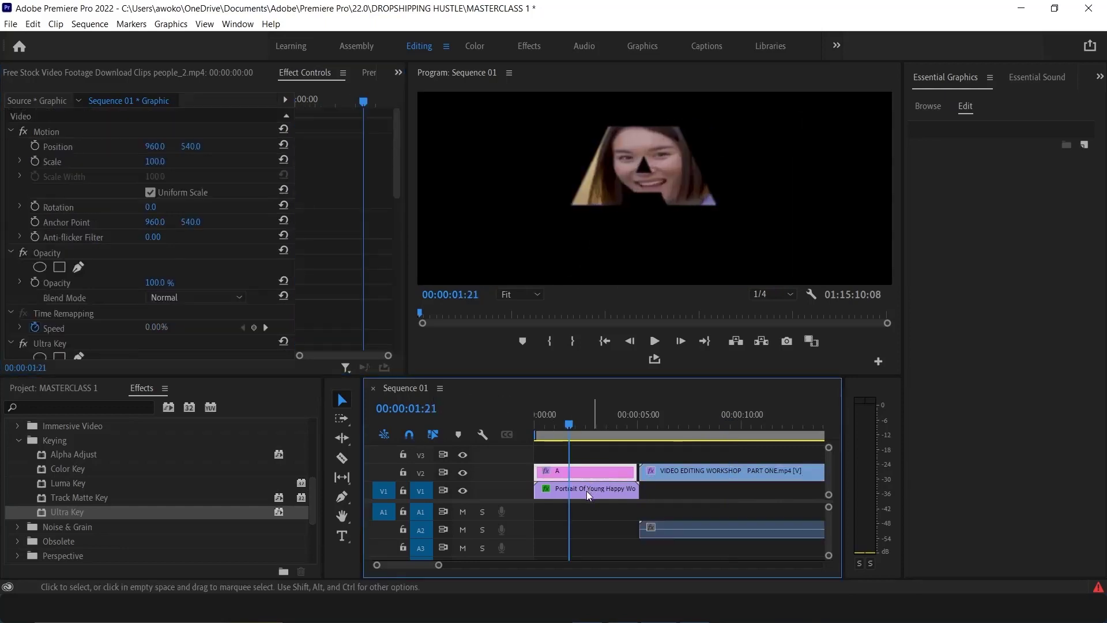
click(587, 490)
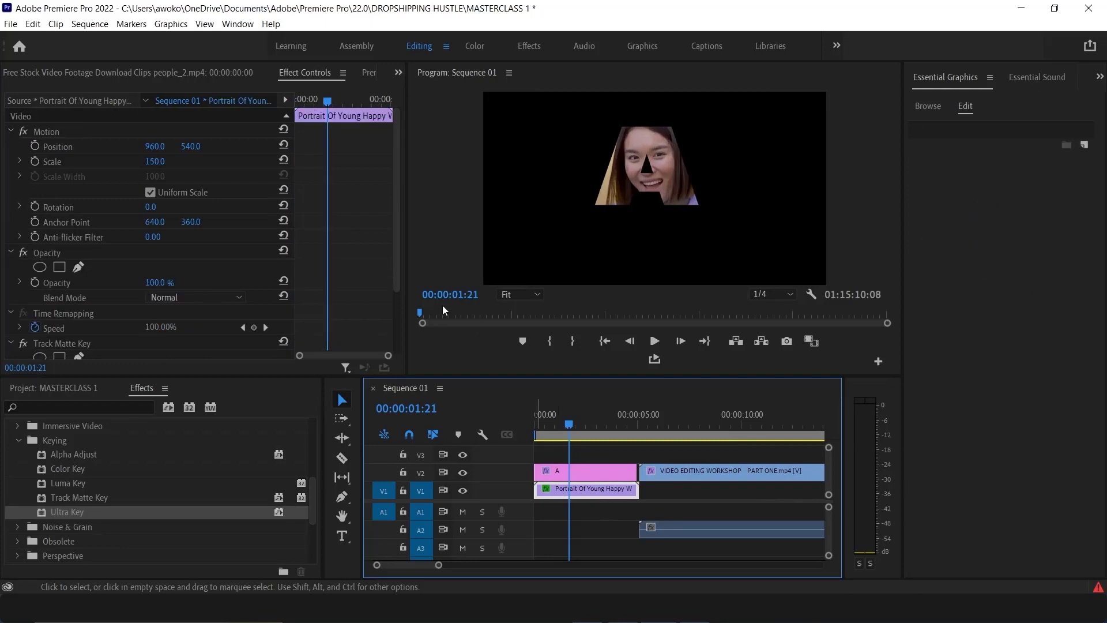
scroll(27, 295, down, 3)
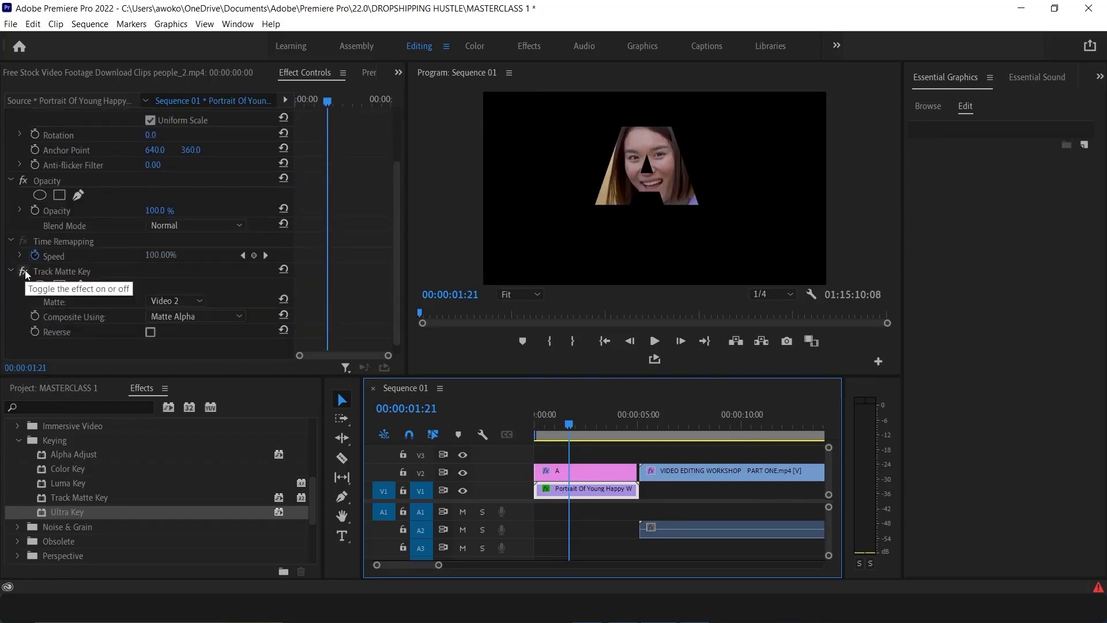
click(26, 270)
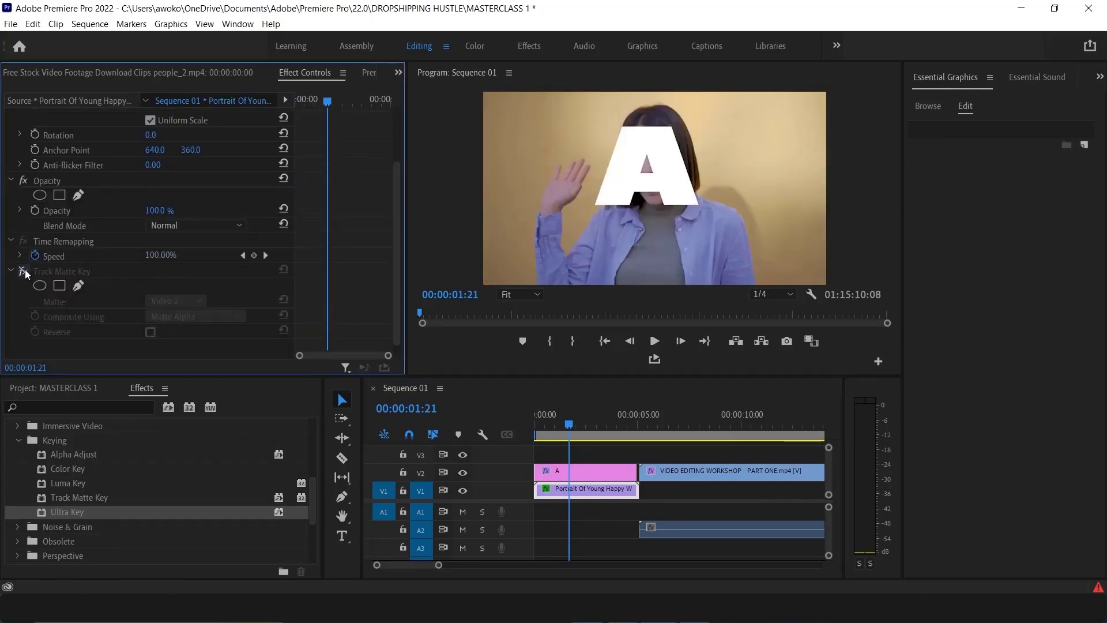
click(25, 268)
click(25, 268)
click(25, 269)
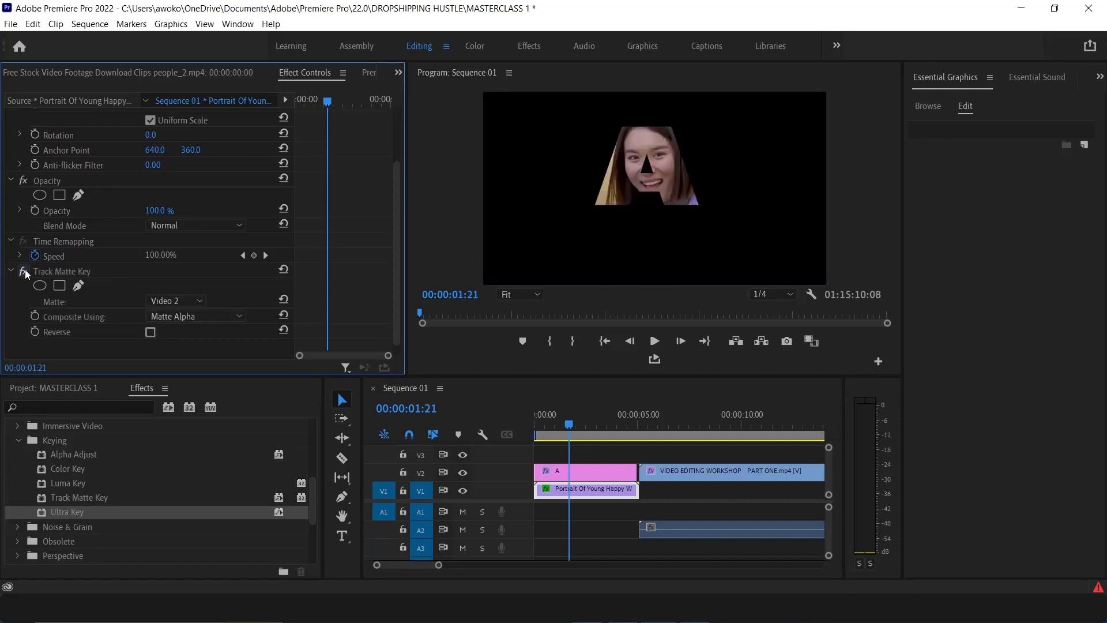
Delete the portrait clip's Track Matte Key effect and undo the deletion
click(49, 271)
key(Delete)
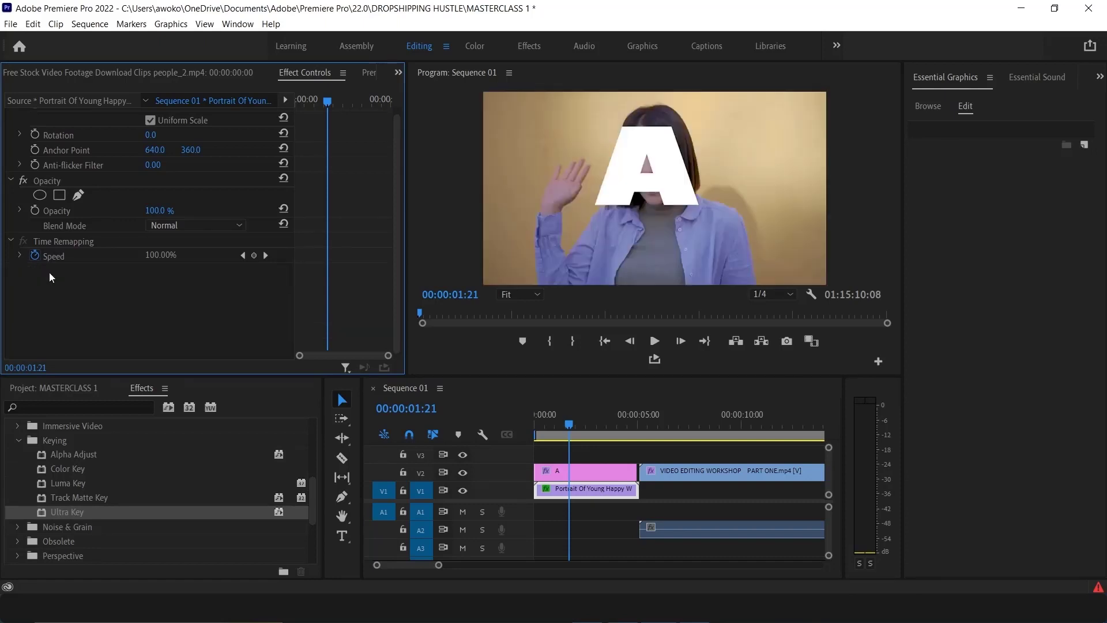
key(ctrl+z)
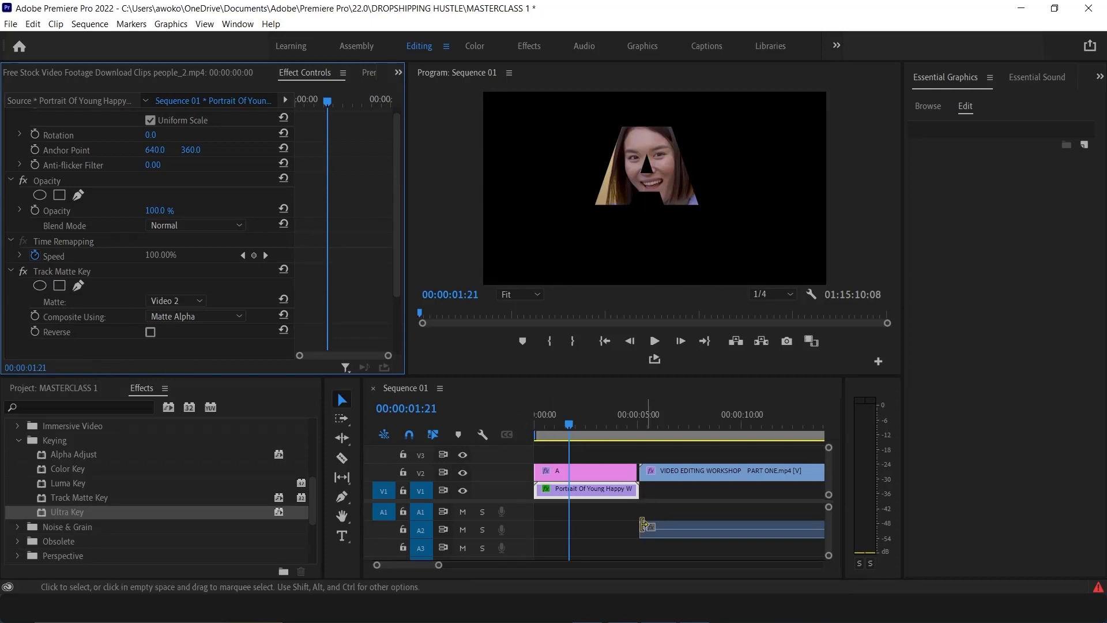
Browse the video effect folders and open the Stylize category
scroll(74, 528, down, 1)
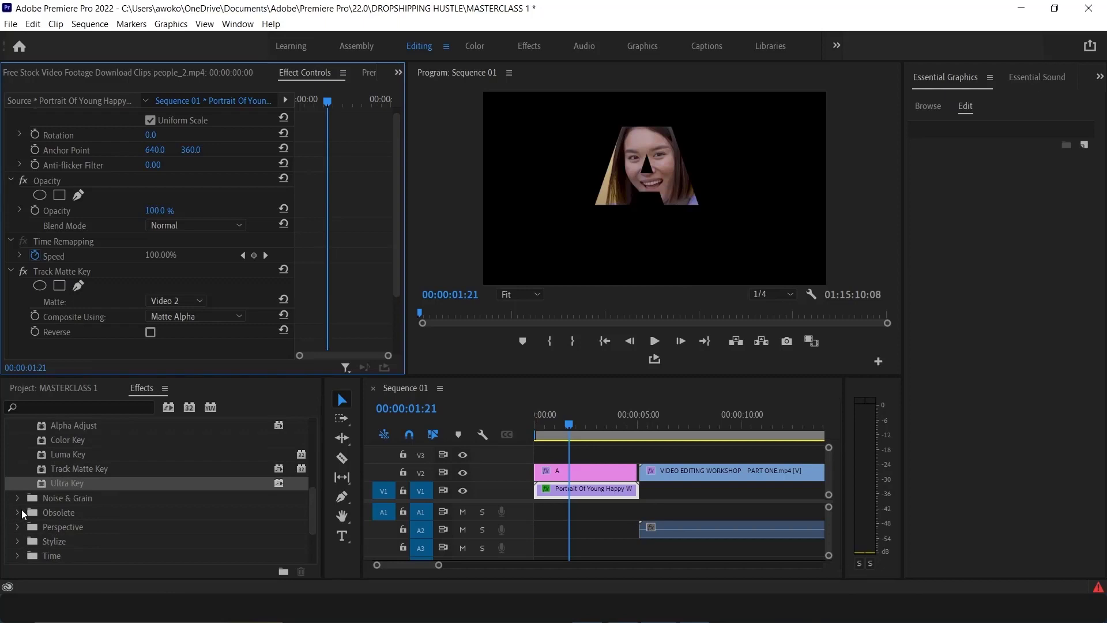
scroll(67, 511, down, 1)
scroll(64, 514, down, 2)
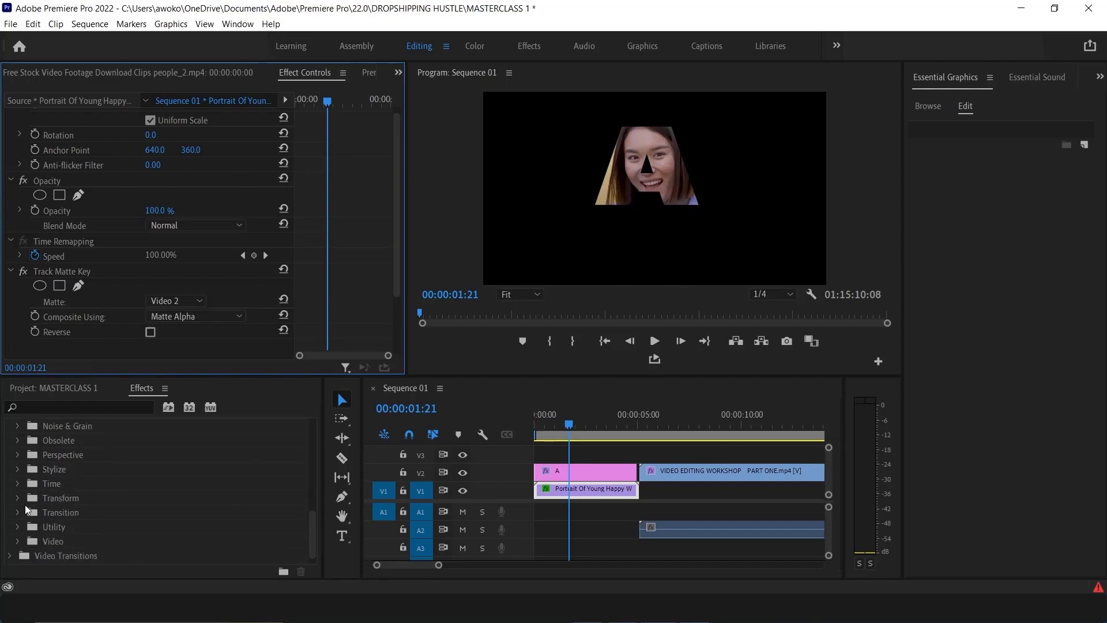
click(17, 469)
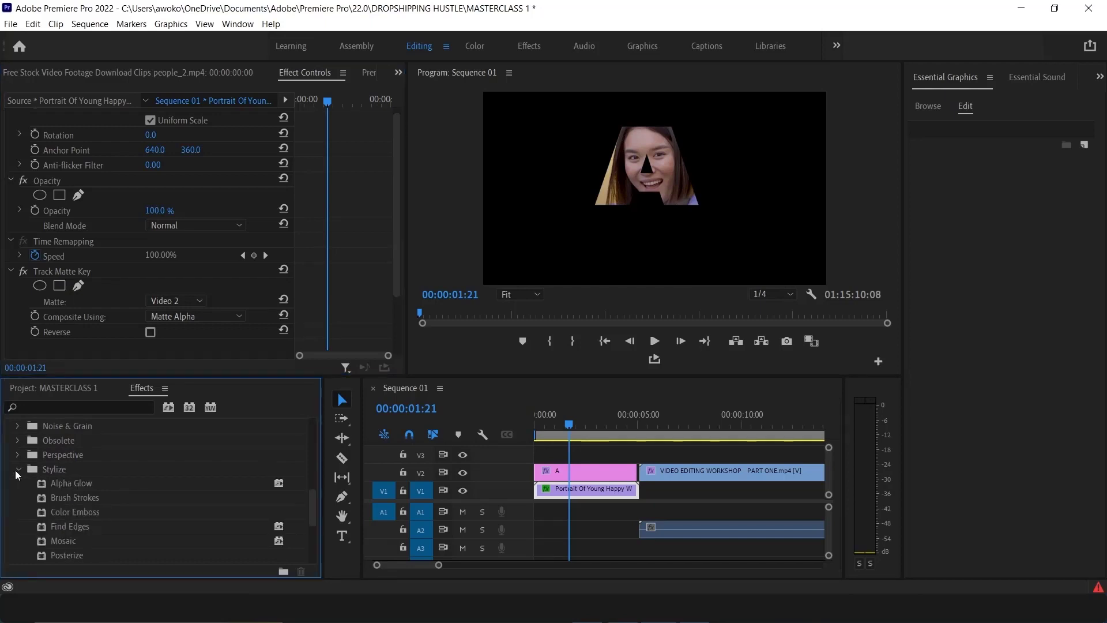
scroll(76, 519, down, 1)
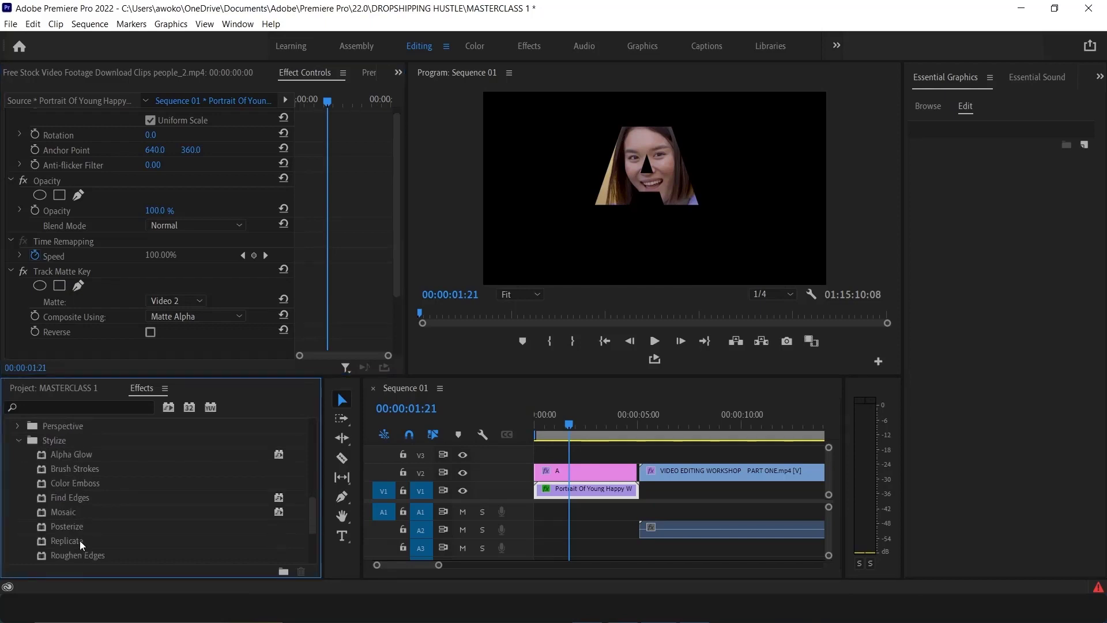
Scroll through the remaining video effect categories below Stylize
scroll(77, 538, down, 2)
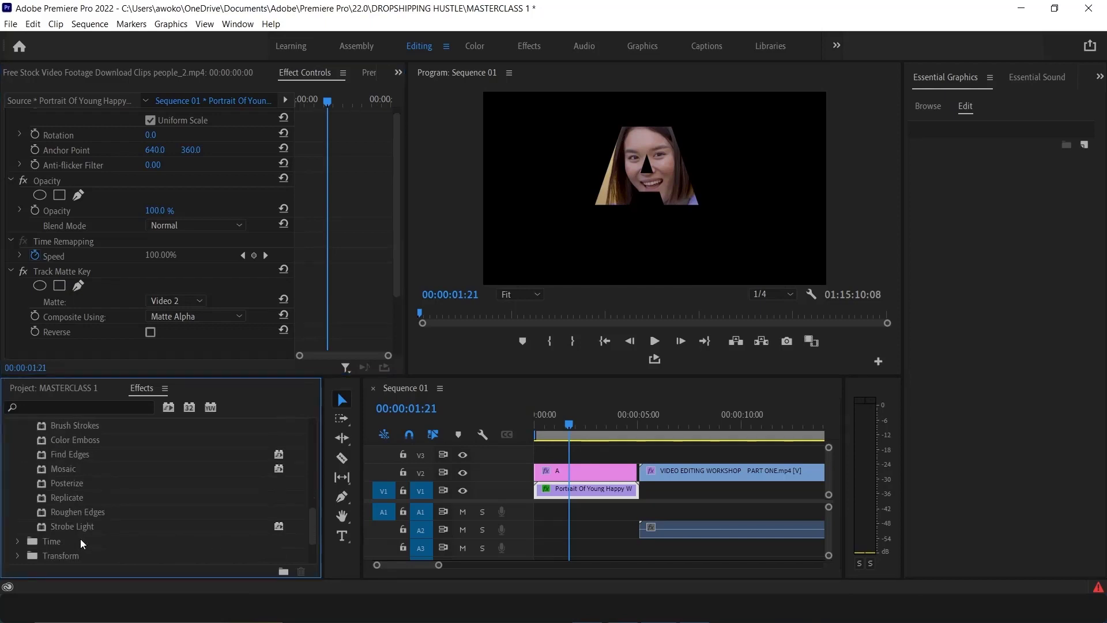
scroll(80, 539, down, 1)
scroll(68, 545, down, 1)
scroll(60, 528, down, 1)
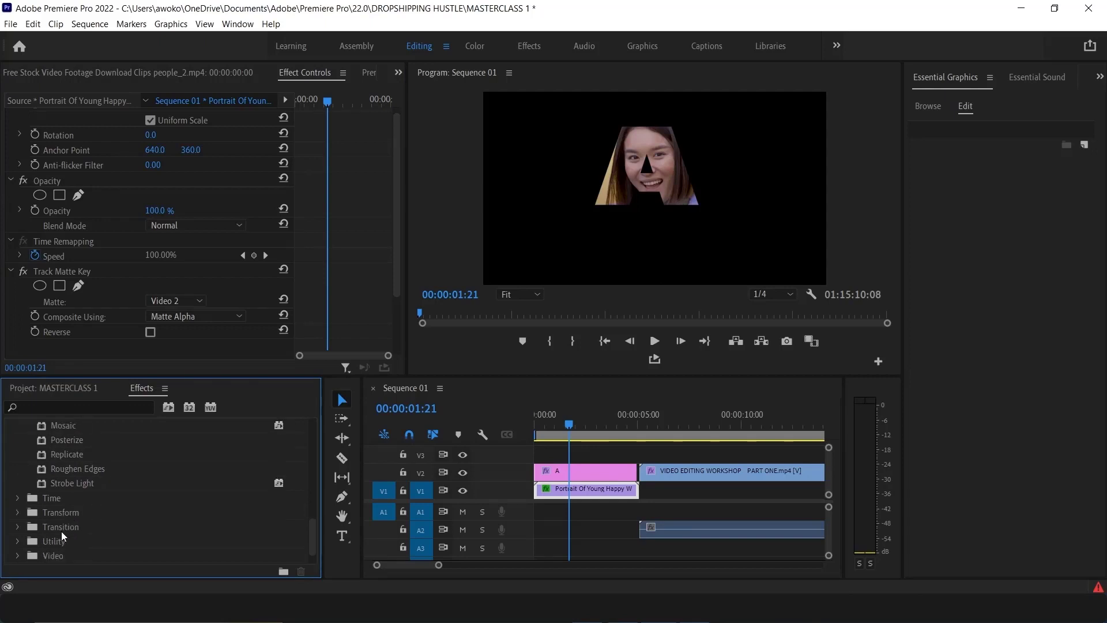
scroll(55, 536, down, 1)
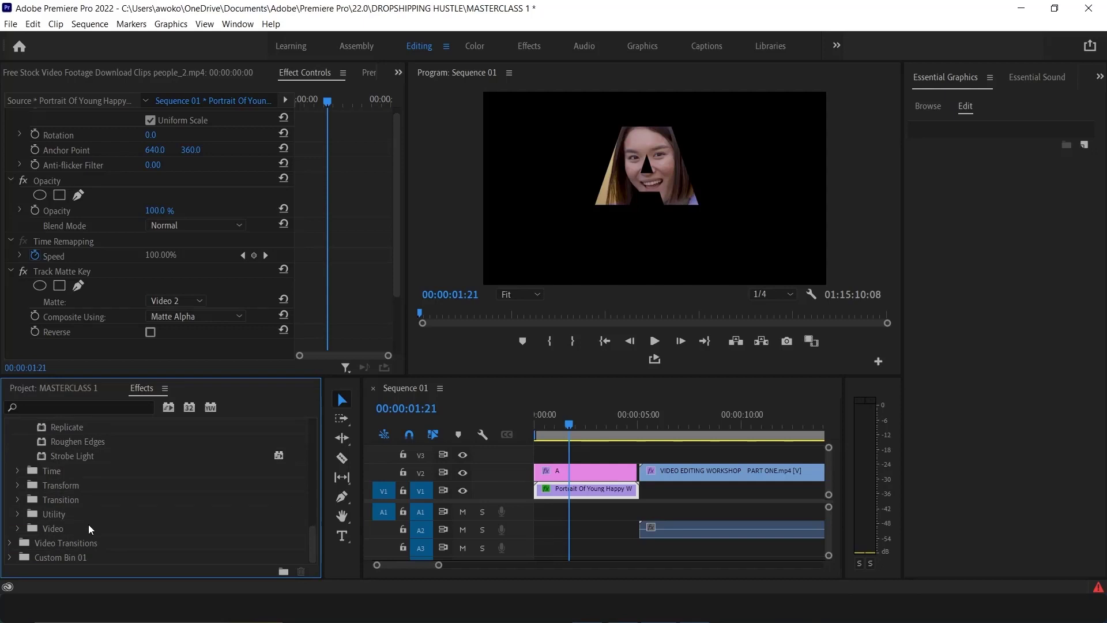
Delete the Track Matte Key effect from the portrait clip
click(597, 506)
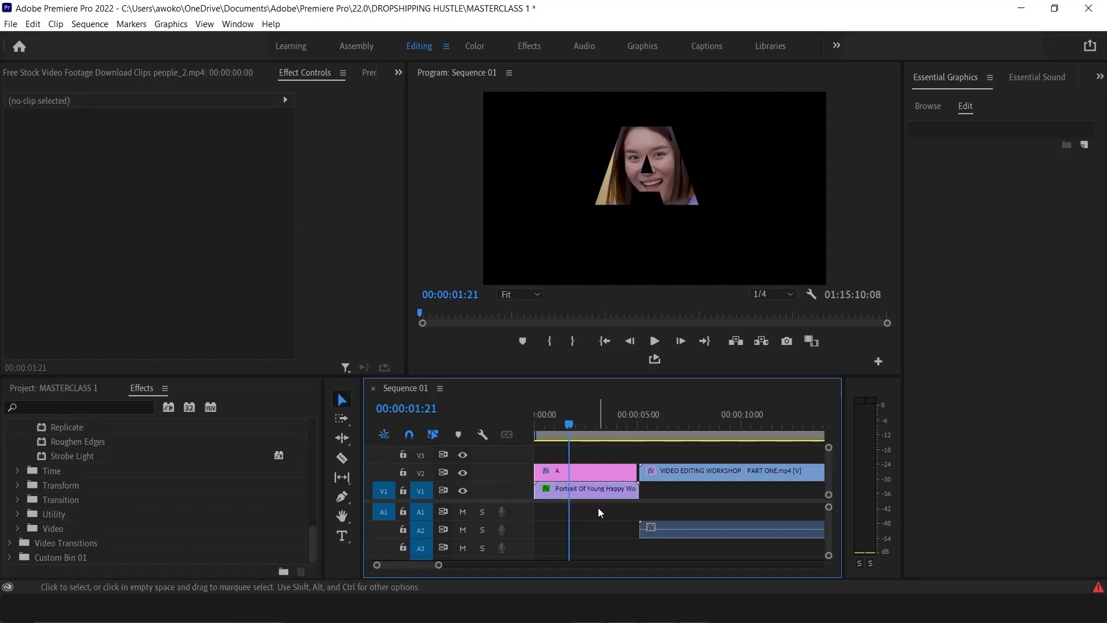
click(580, 488)
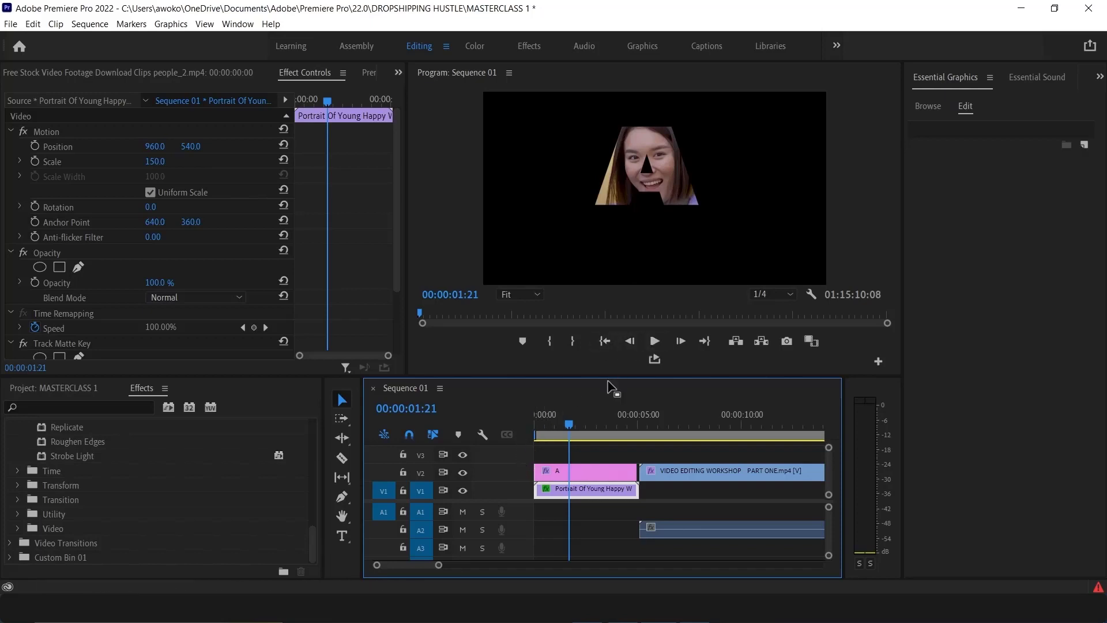
click(596, 477)
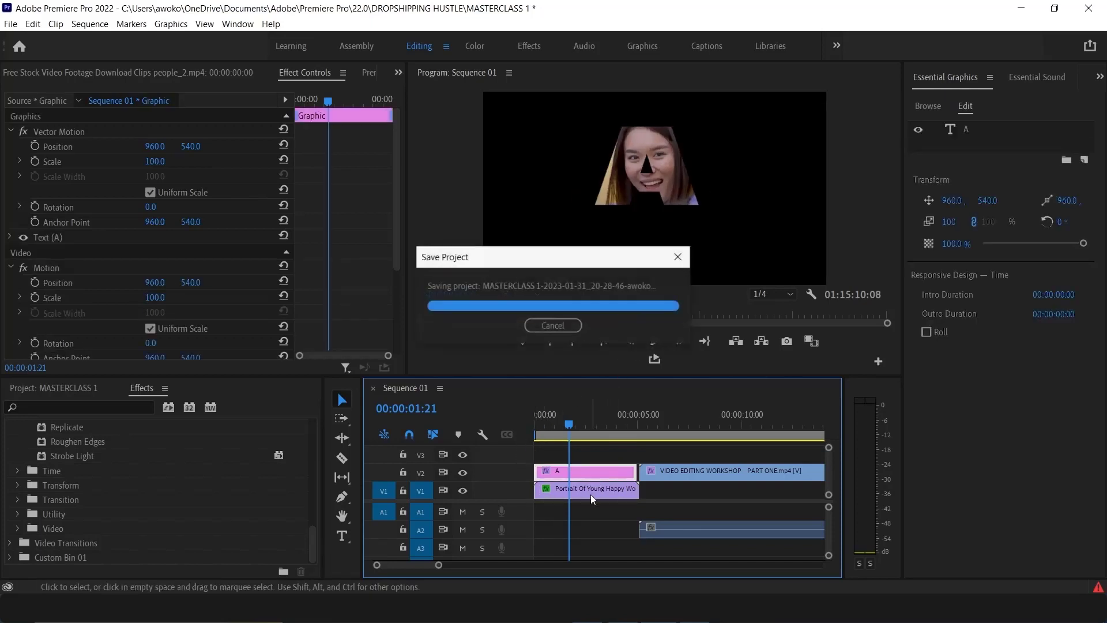
click(605, 490)
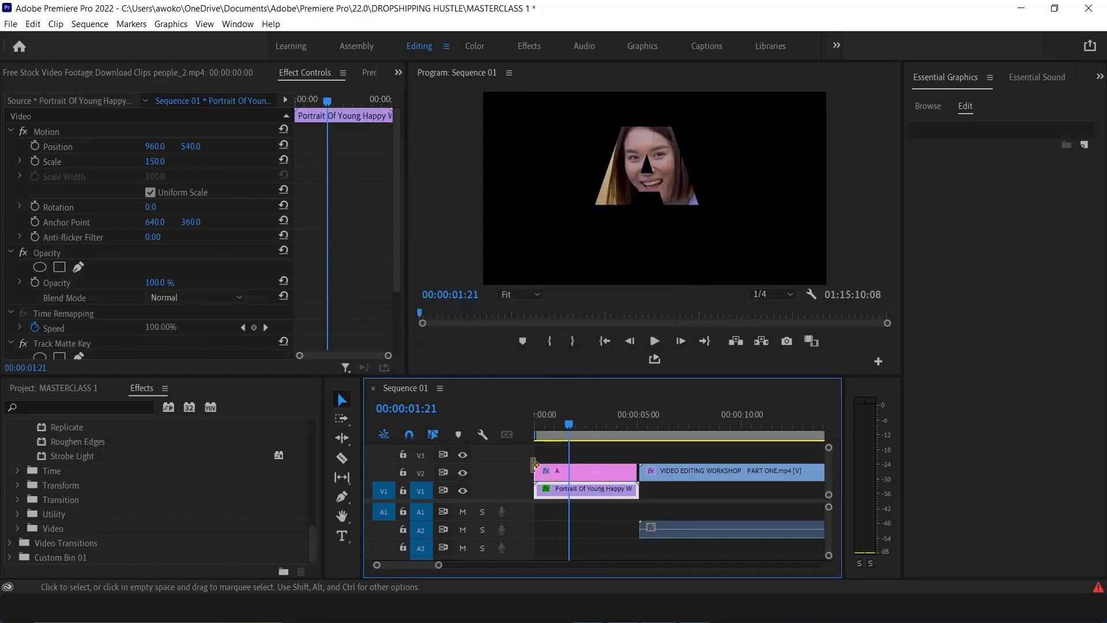
click(41, 343)
key(Delete)
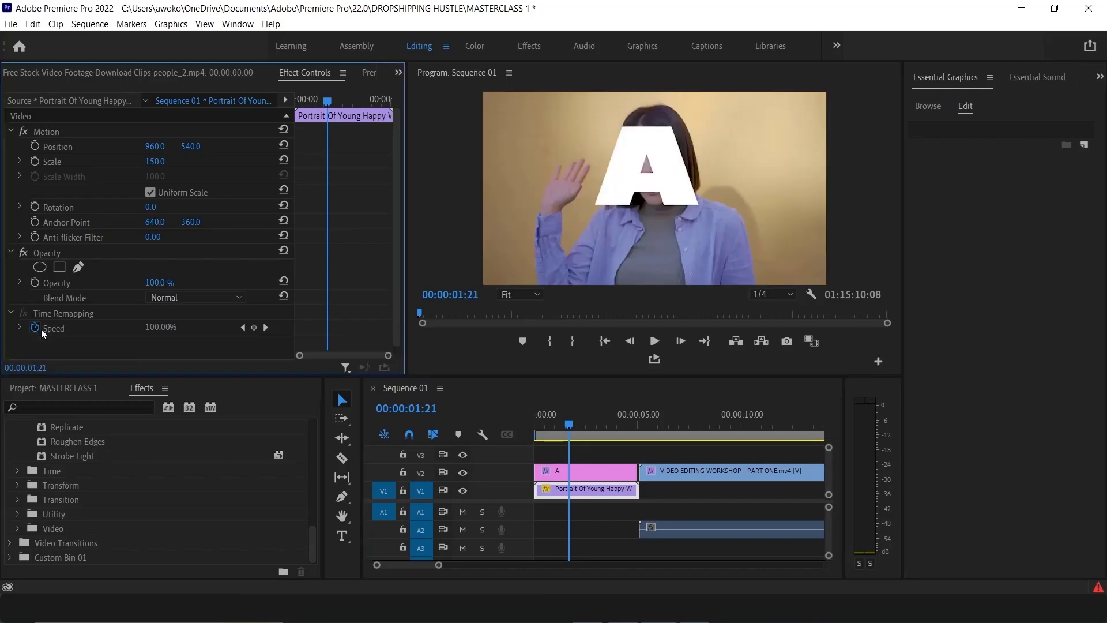
Delete the "A" text graphic clip from track V2
click(653, 199)
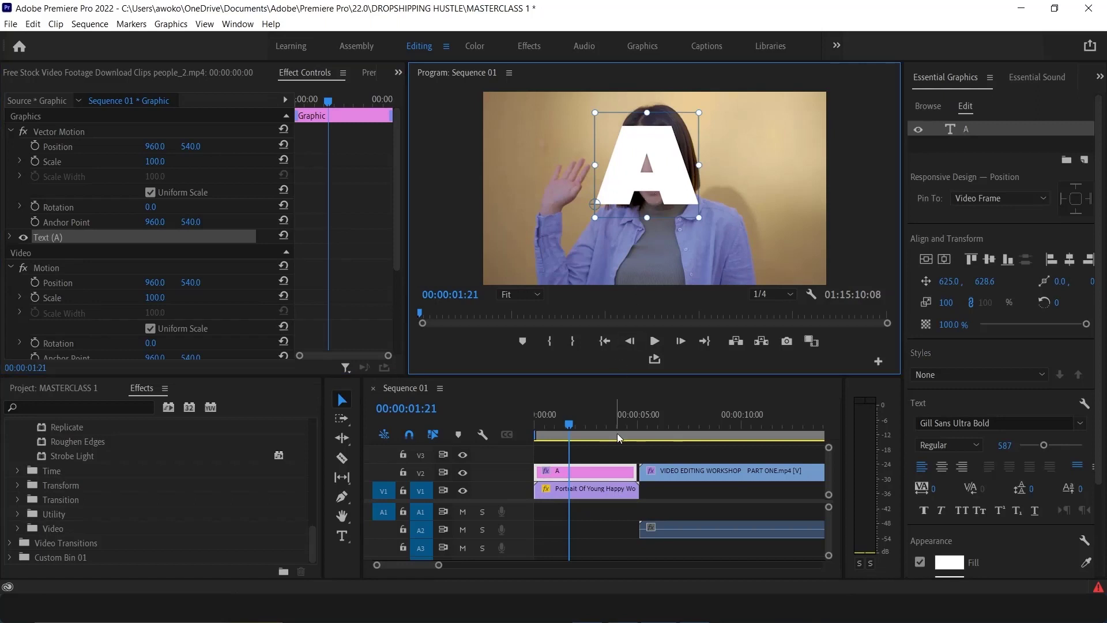
click(617, 474)
key(Delete)
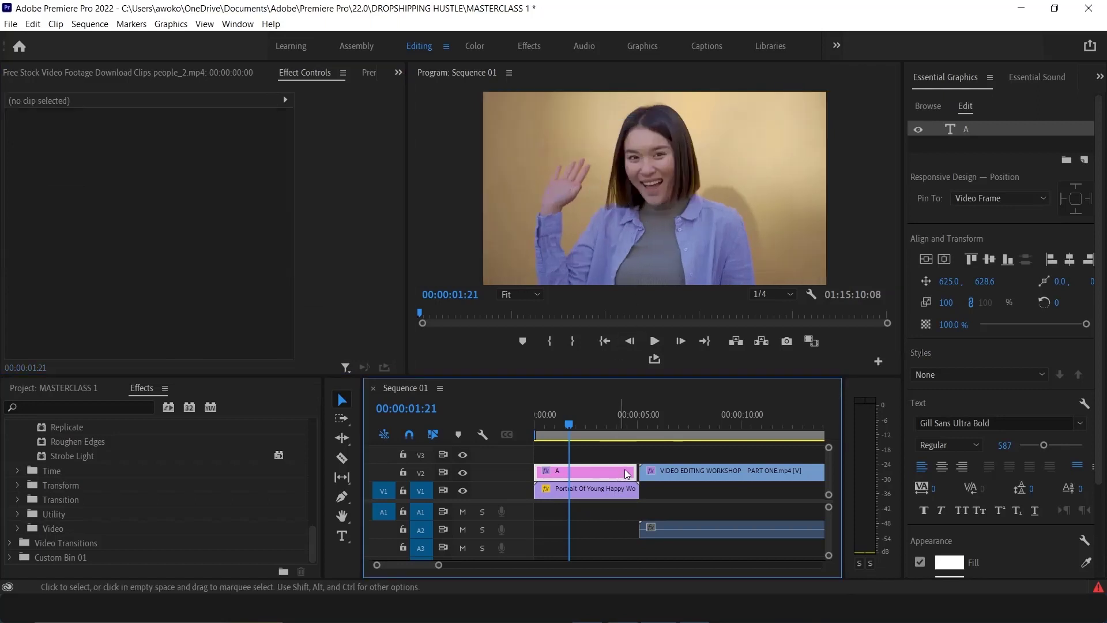
Move the VIDEO EDITING WORKSHOP clip down to track V1, right after the portrait clip
drag(659, 473, 661, 493)
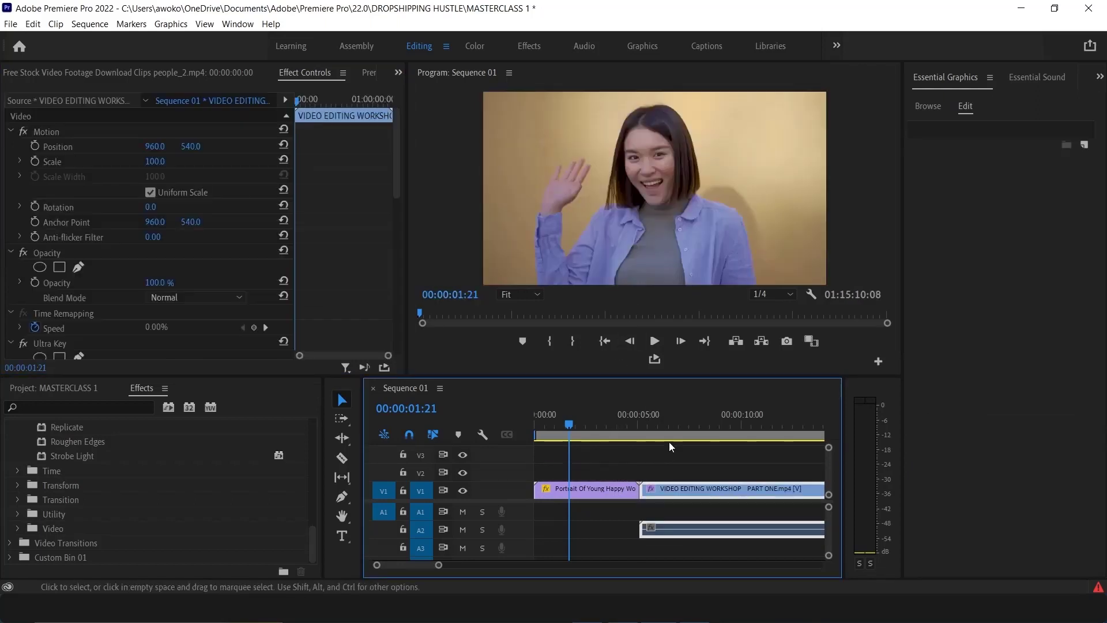
click(676, 434)
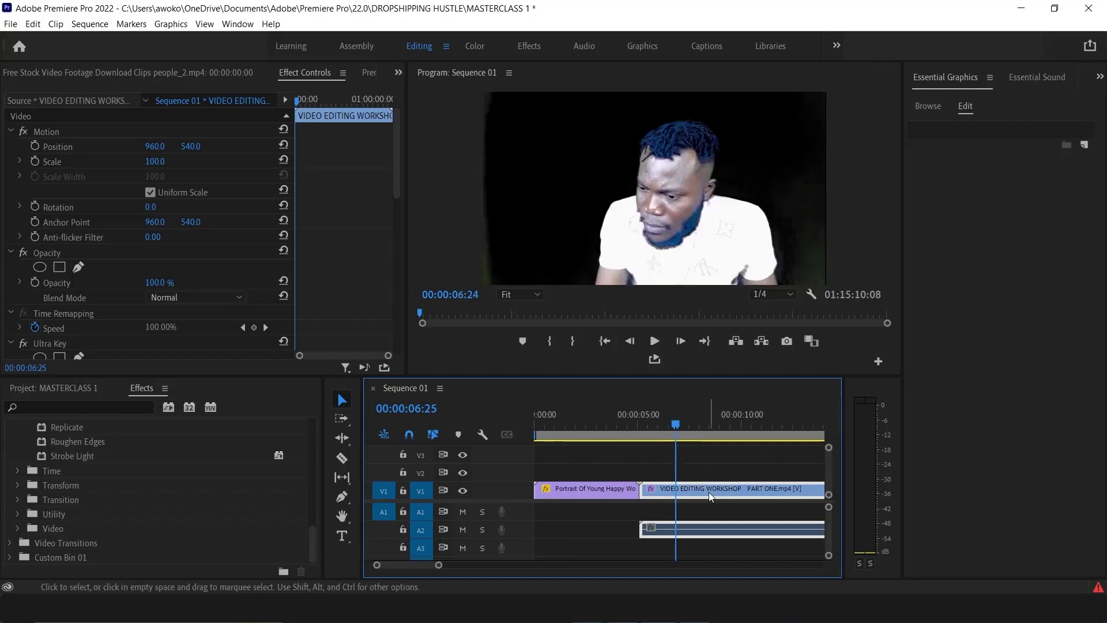
Play back the sequence around the cut between the portrait and workshop clips
click(618, 425)
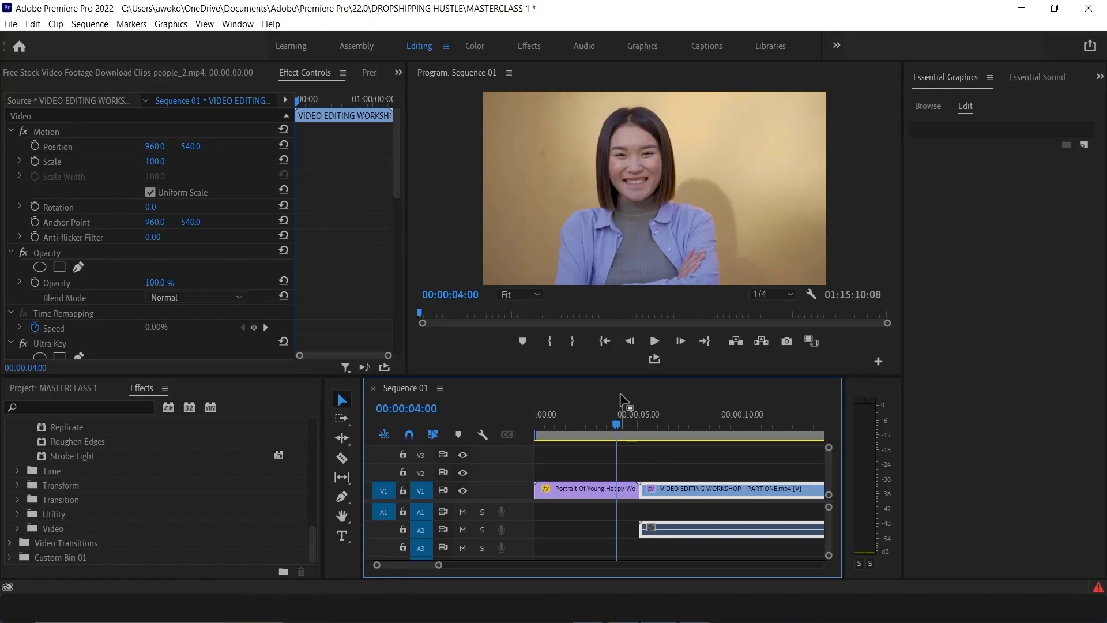
click(585, 426)
click(654, 341)
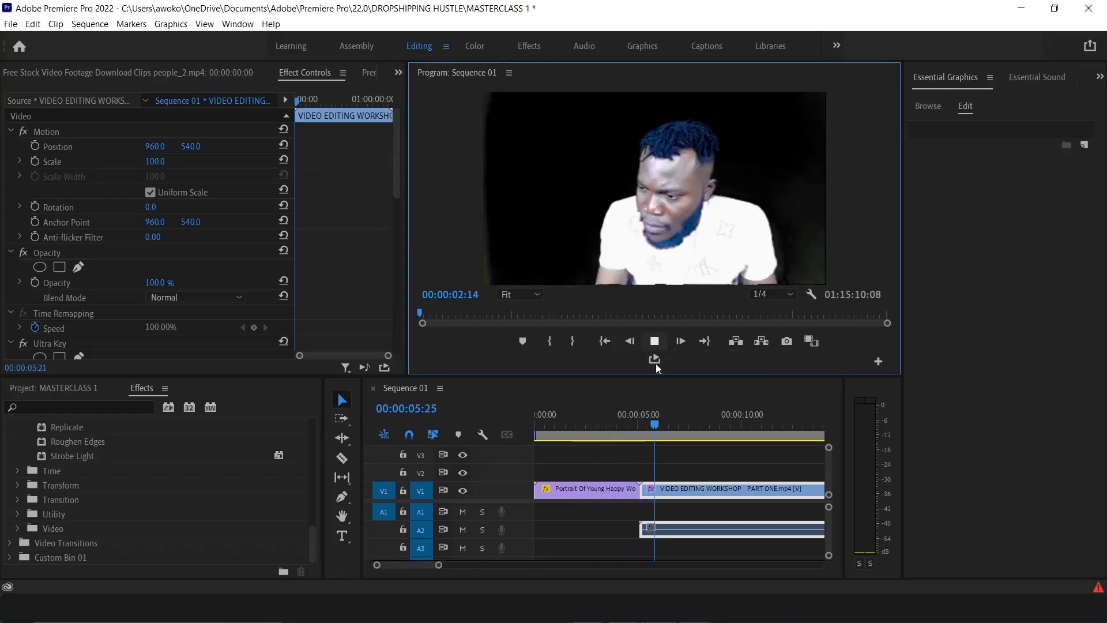
click(616, 425)
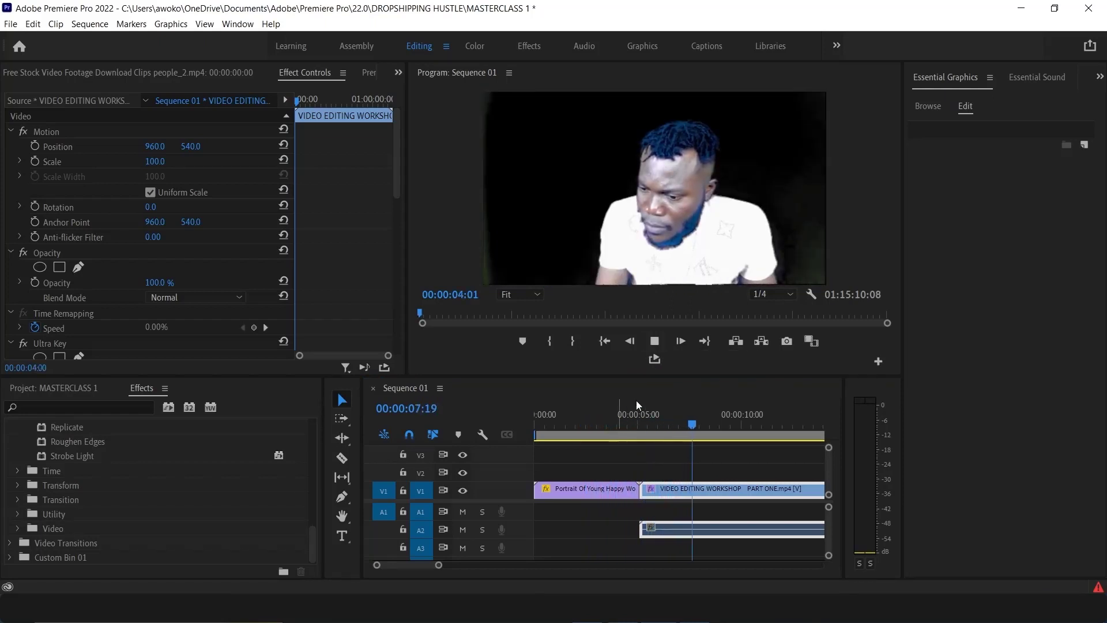
click(655, 342)
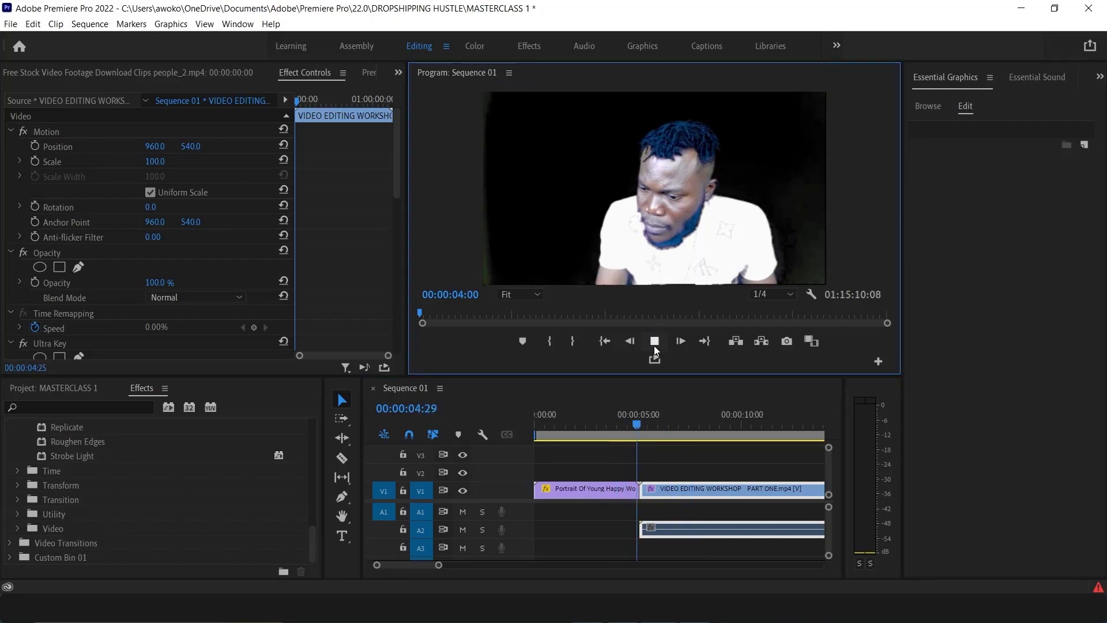
click(603, 423)
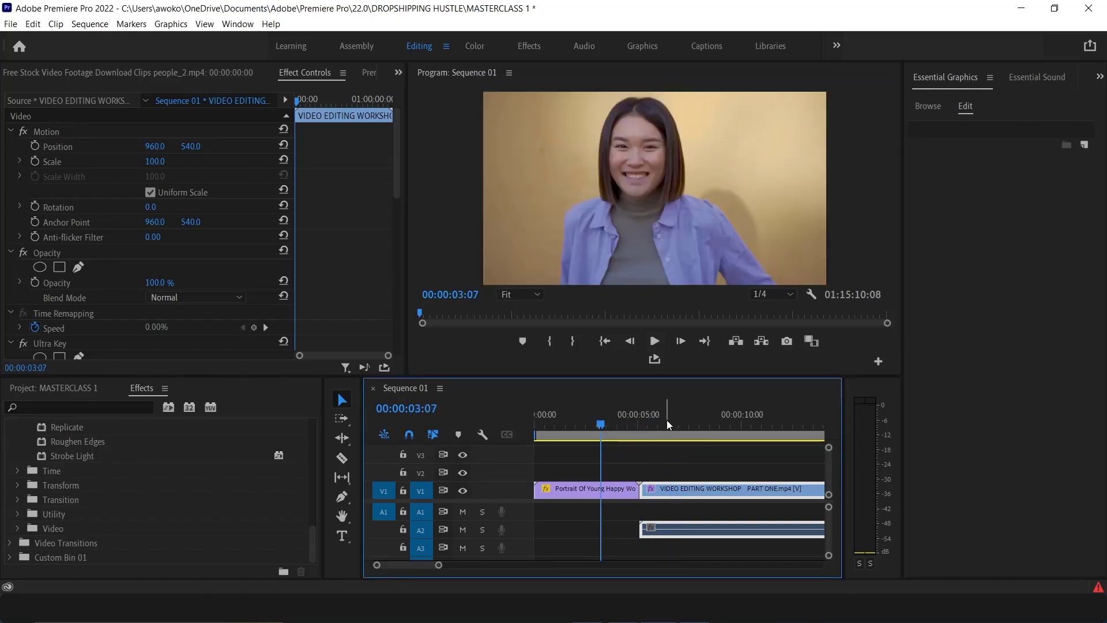
Apply the default transitions at the edit point between the portrait and workshop clips
click(638, 490)
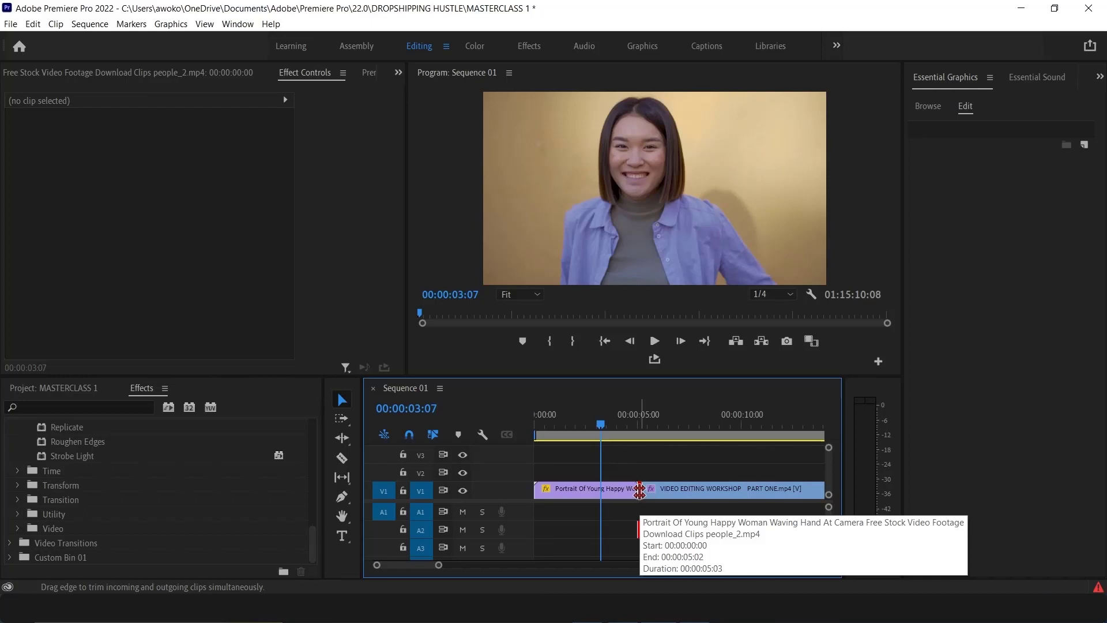
right_click(640, 492)
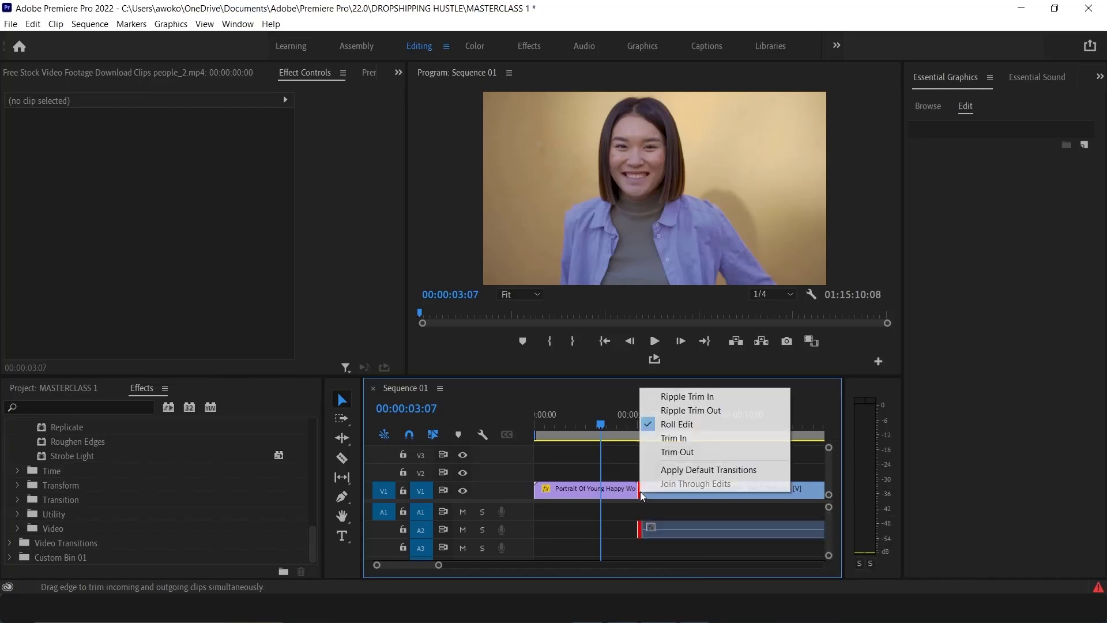
click(707, 471)
key(Return)
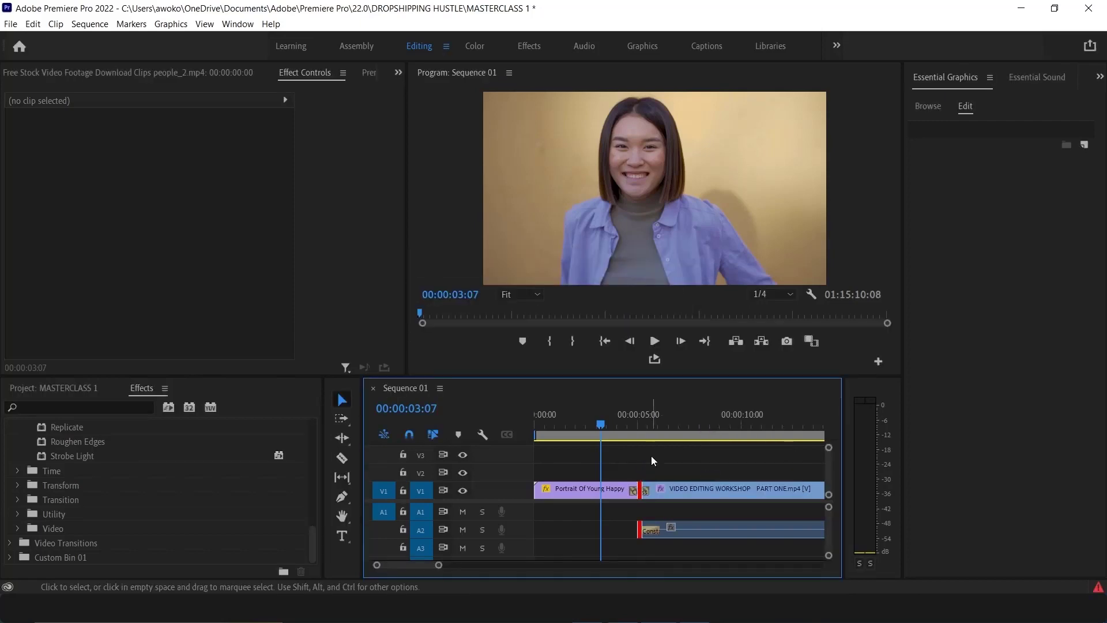
Play back the transition between the two clips and save the project
click(633, 419)
click(654, 340)
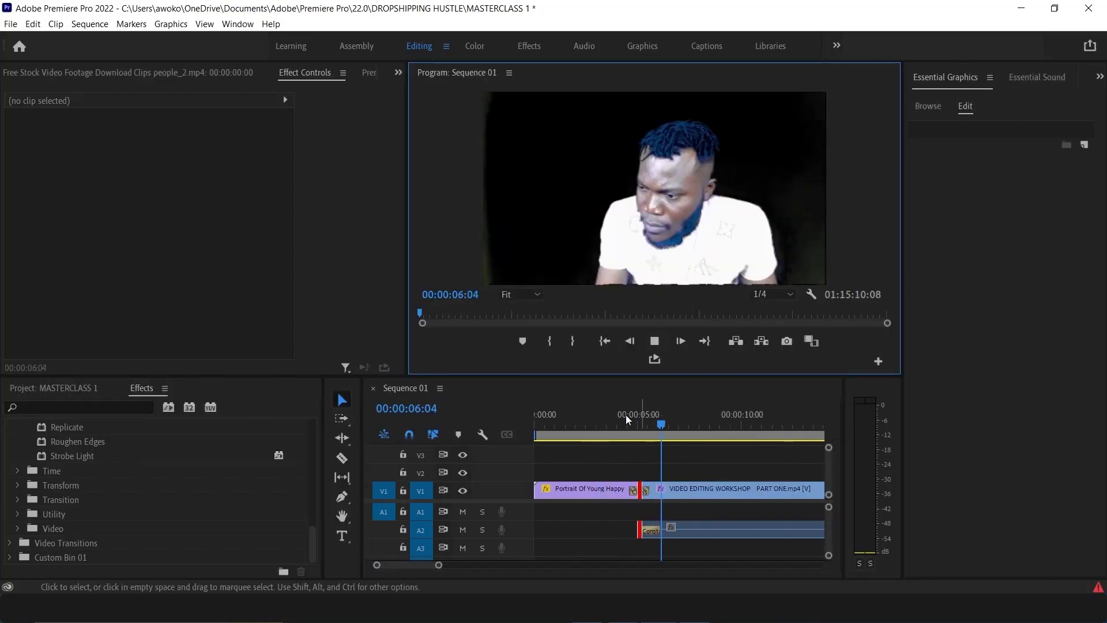
click(626, 416)
click(654, 340)
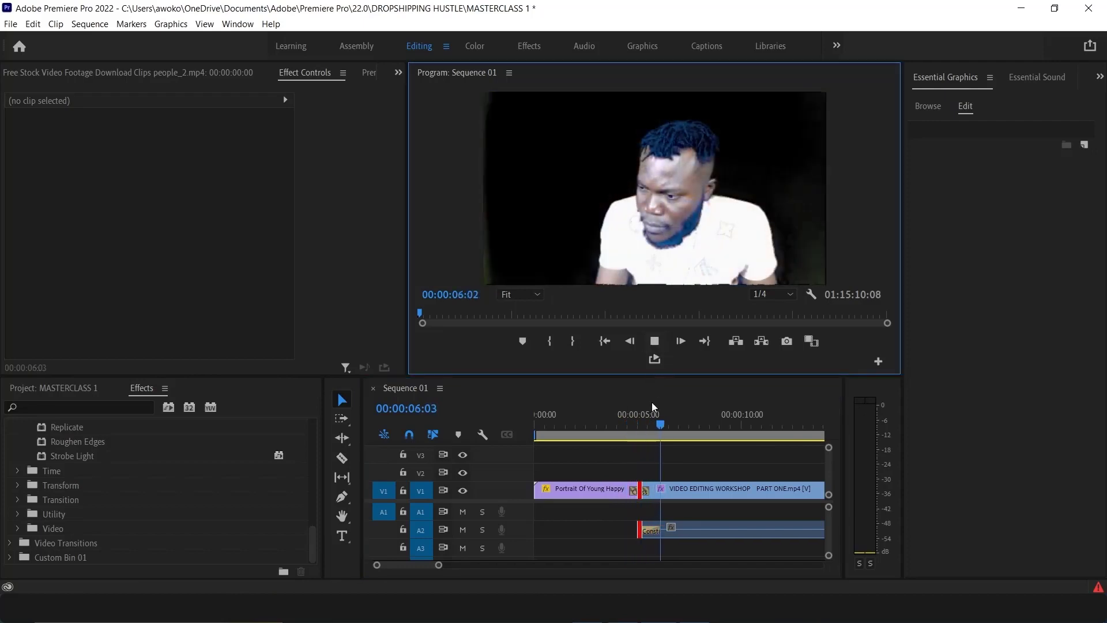
click(630, 418)
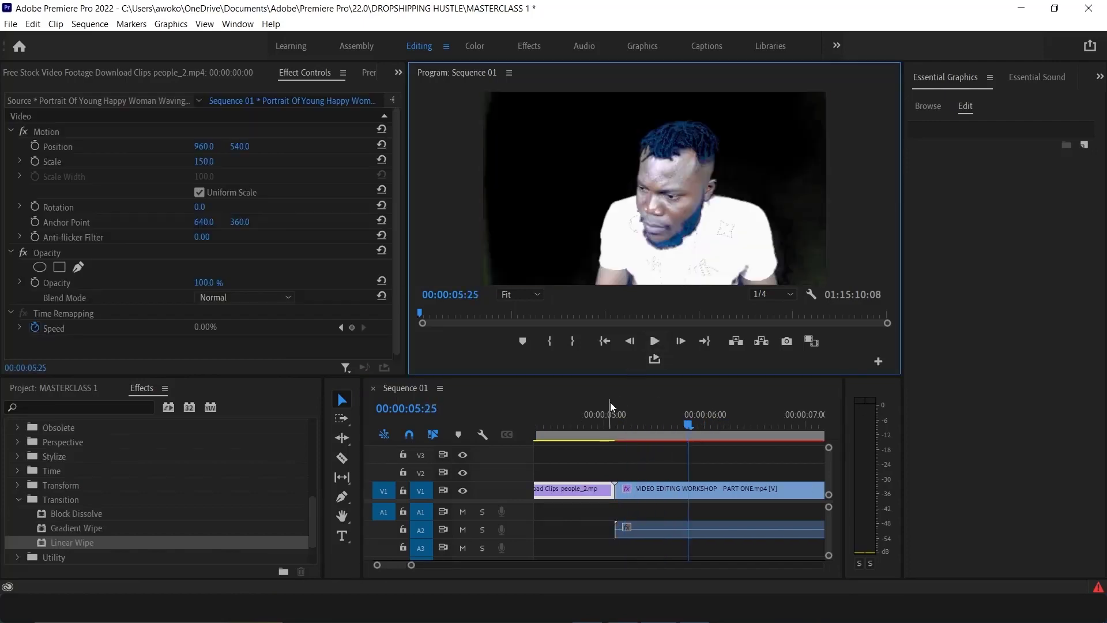
click(573, 425)
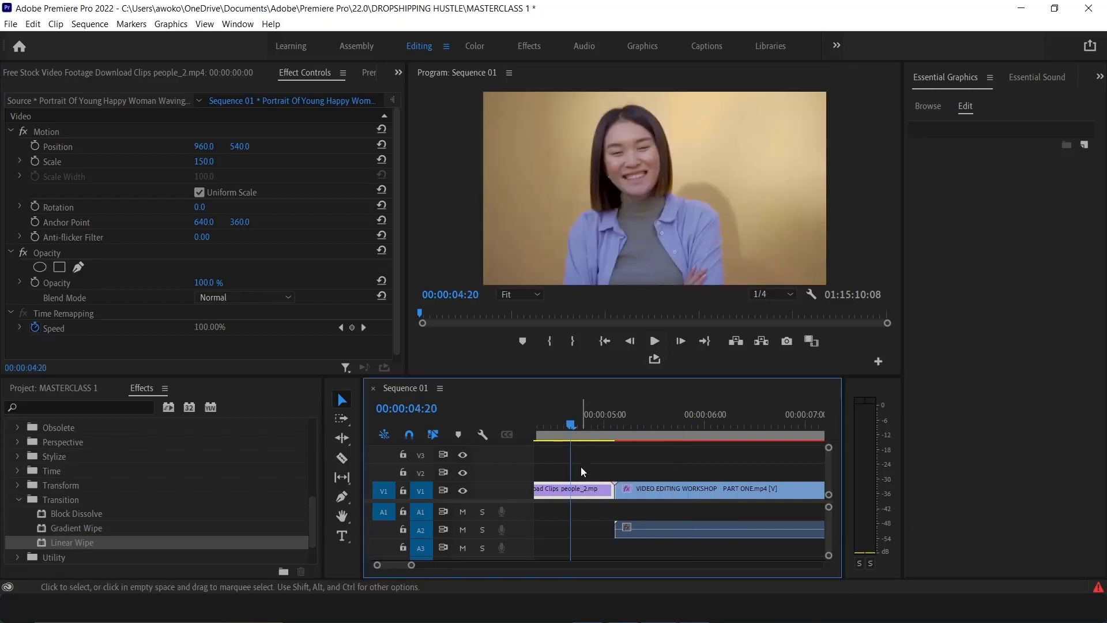
click(651, 341)
click(651, 341)
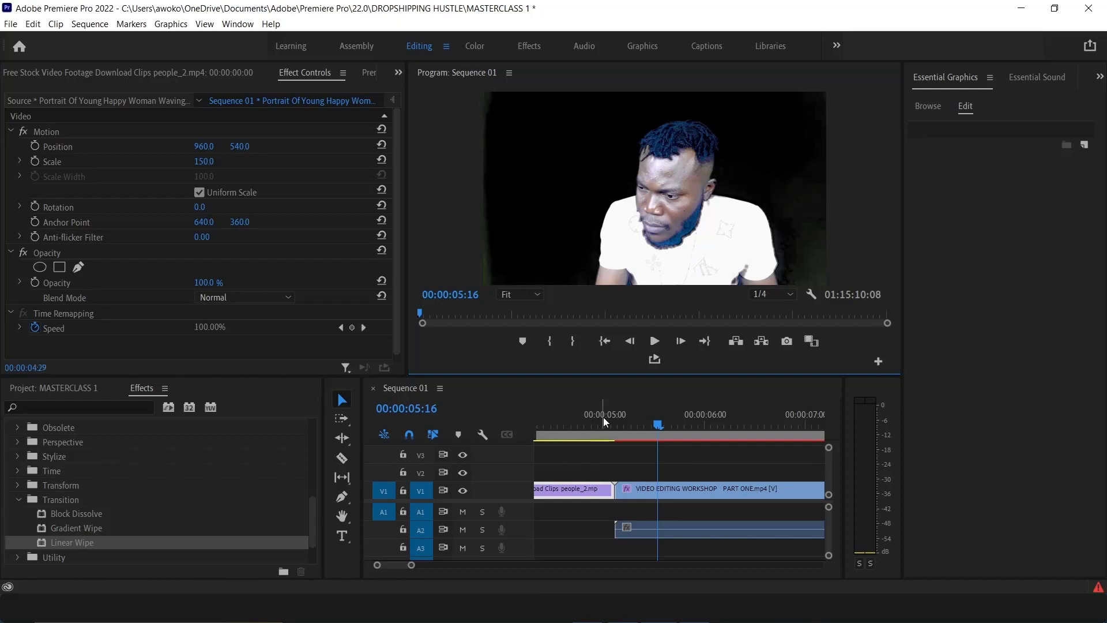
drag(603, 416, 621, 425)
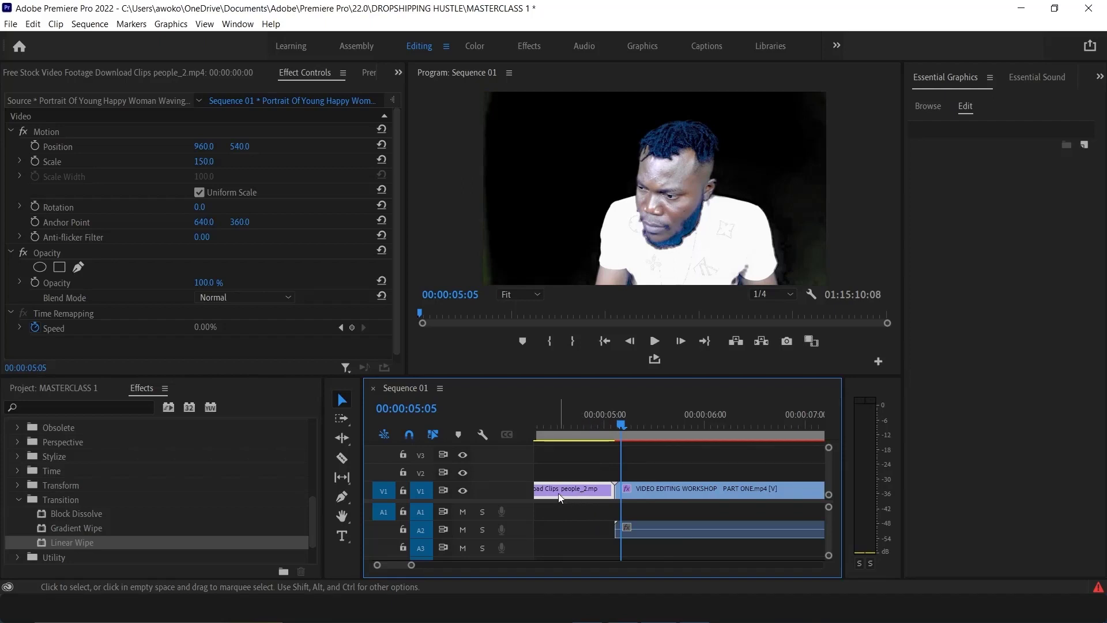
key(ctrl+s)
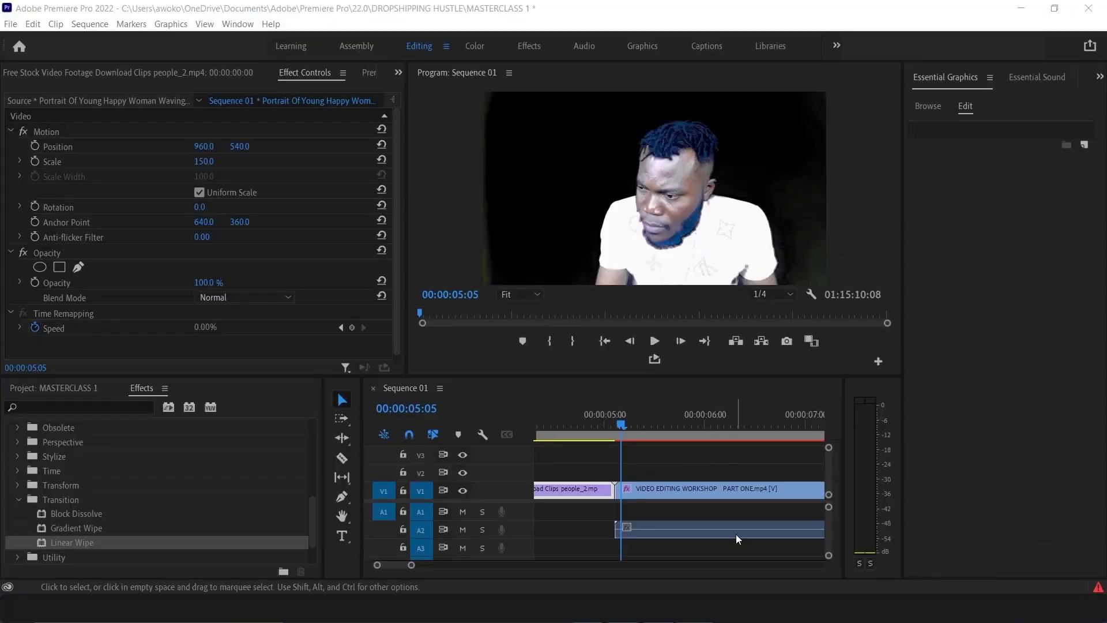
Select all clips in the sequence and delete them
drag(700, 552, 598, 469)
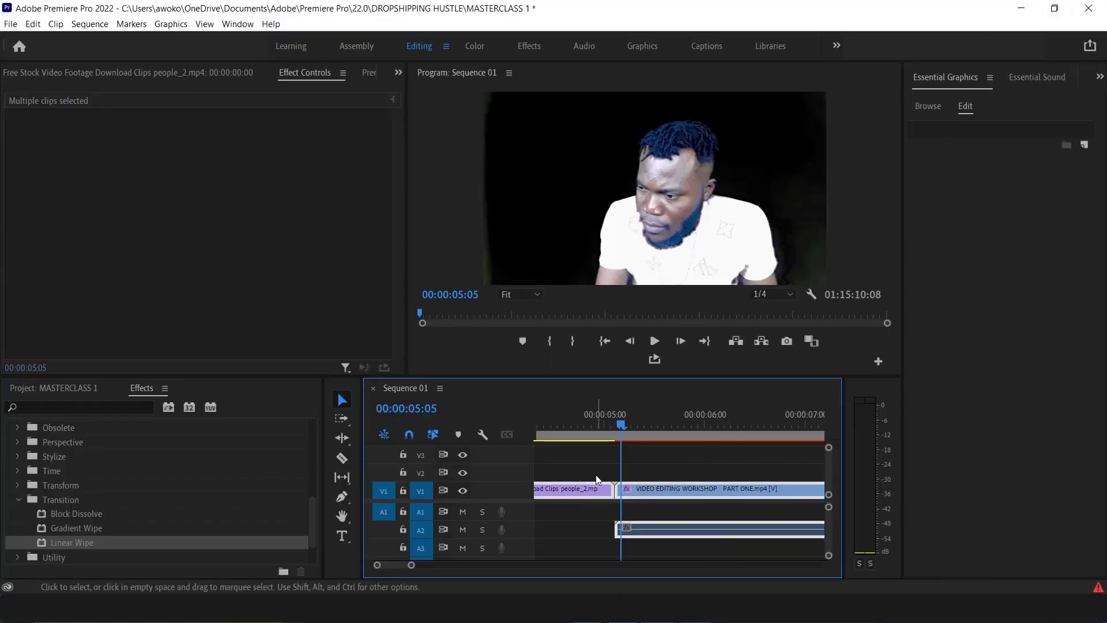
key(Delete)
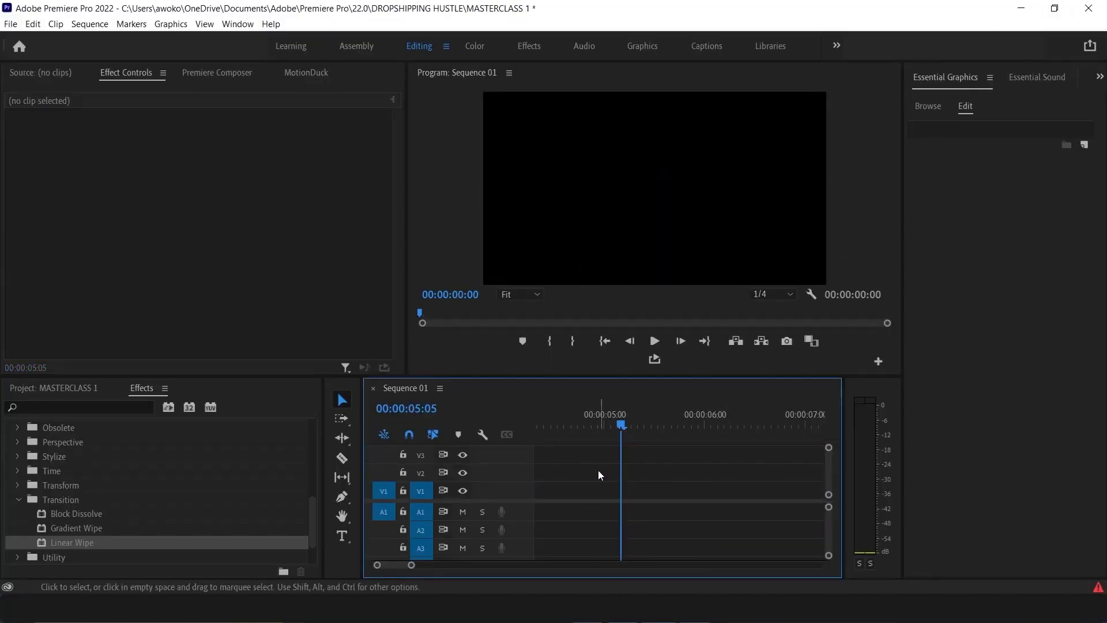
Import the Vatican_Sunset_2 video from the Video folder into the project from File Explorer
click(39, 387)
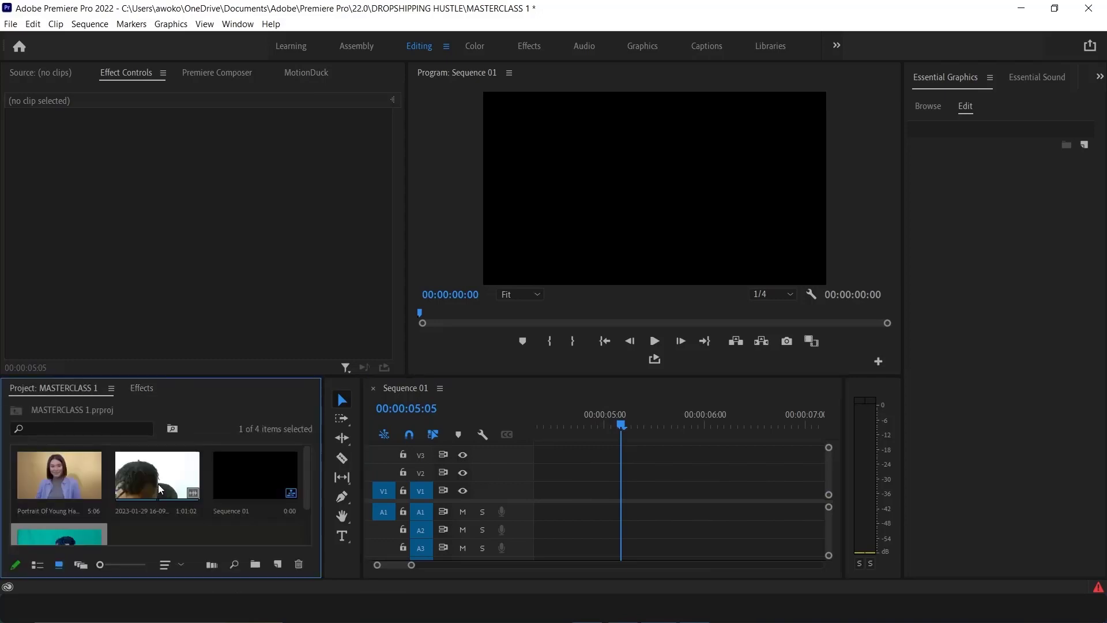
scroll(168, 528, down, 2)
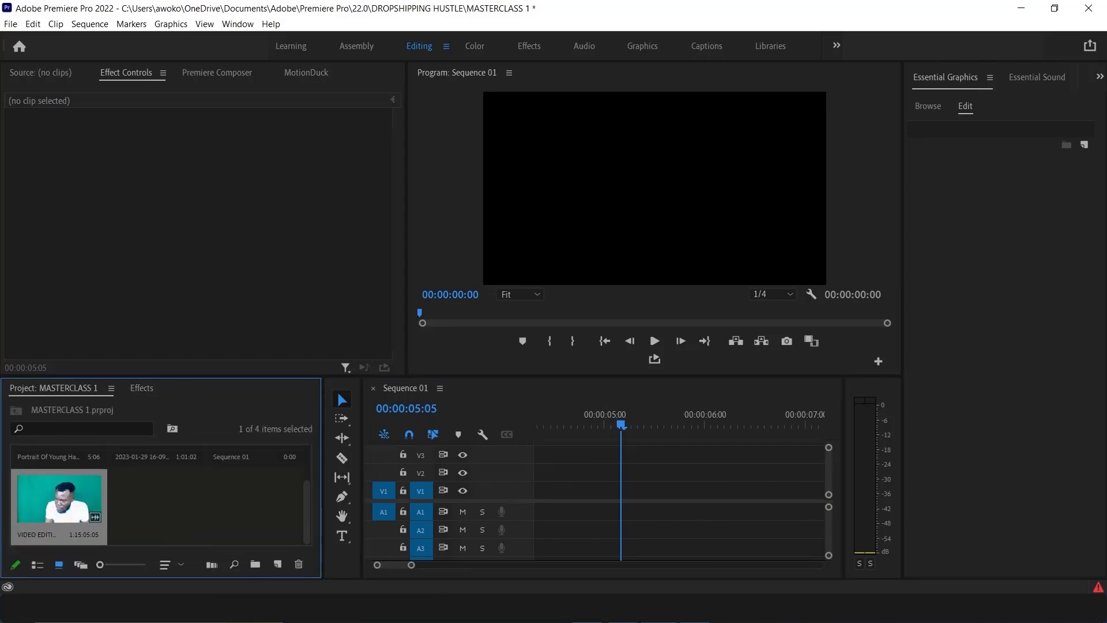
key(alt+Tab)
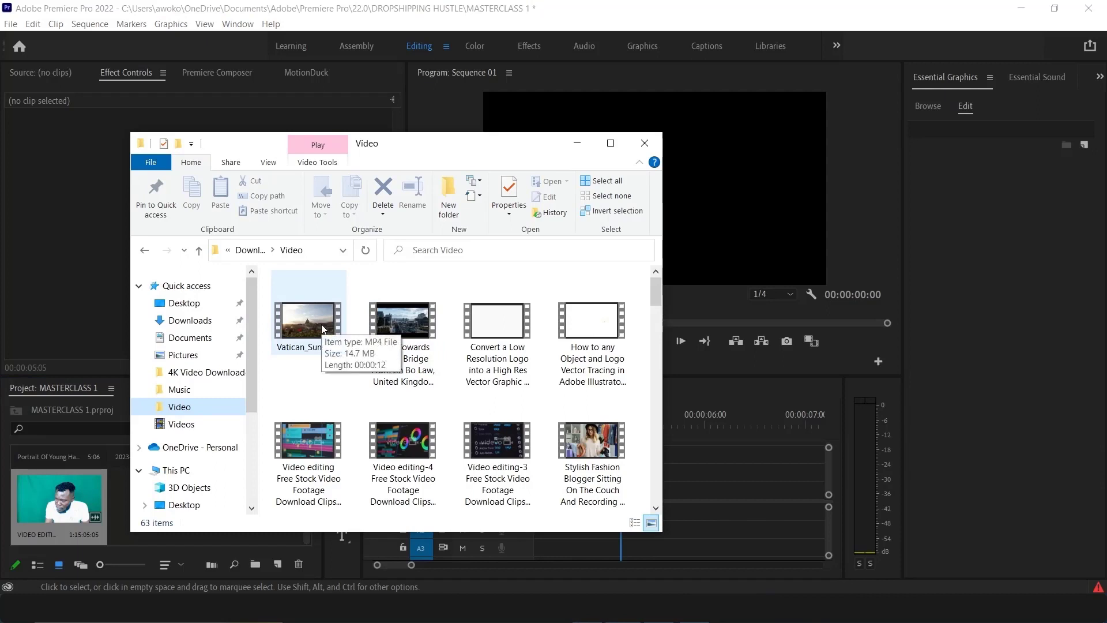
drag(321, 329, 99, 526)
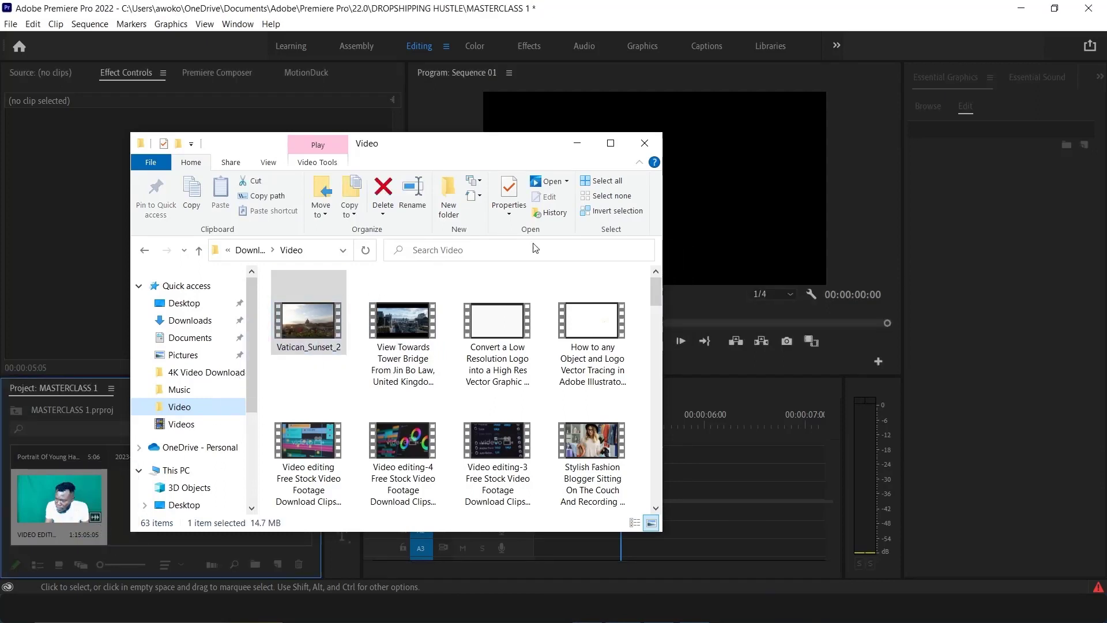
Add the Vatican_Sunset_2 clip to the empty sequence, keeping the existing sequence settings
click(577, 145)
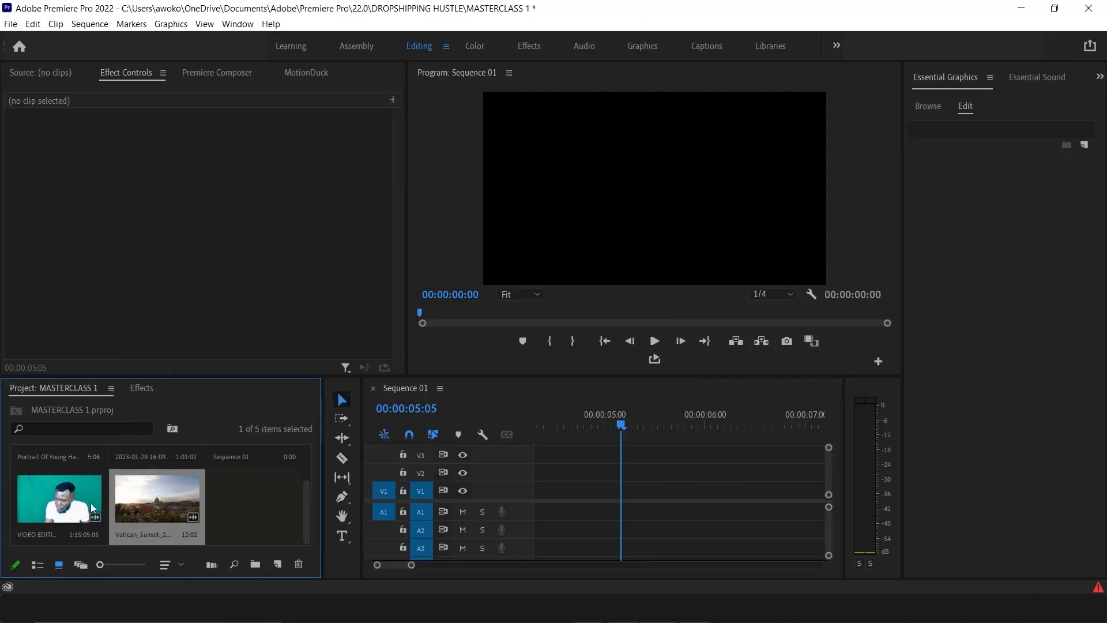
drag(427, 507, 514, 503)
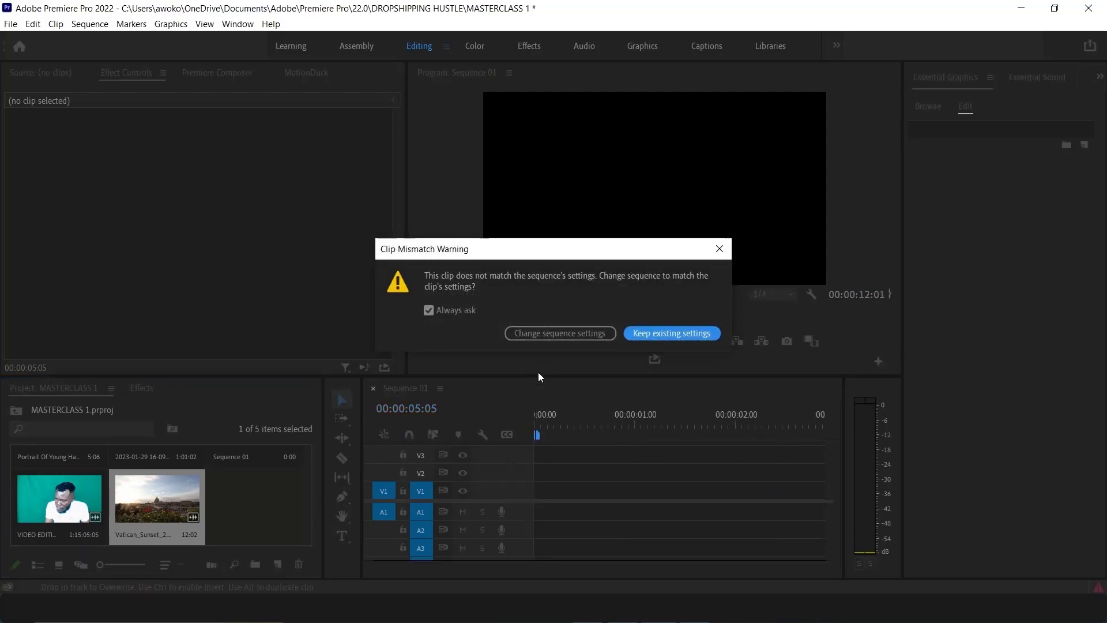
click(676, 334)
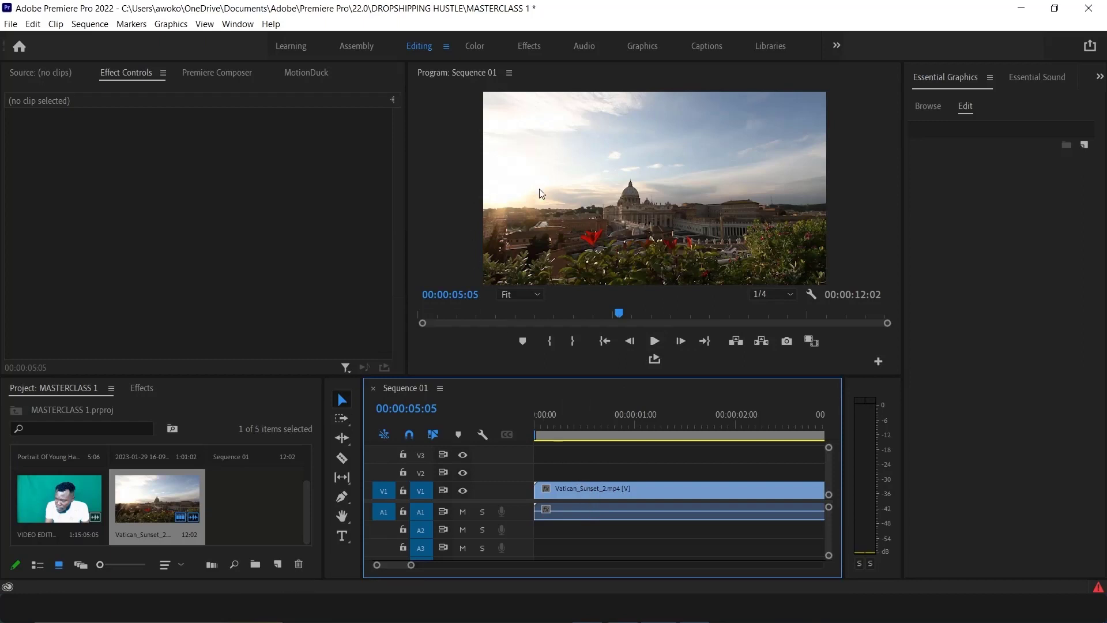
Select the Vatican_Sunset_2 clip, play the sequence back, stop it and return to the start
click(572, 489)
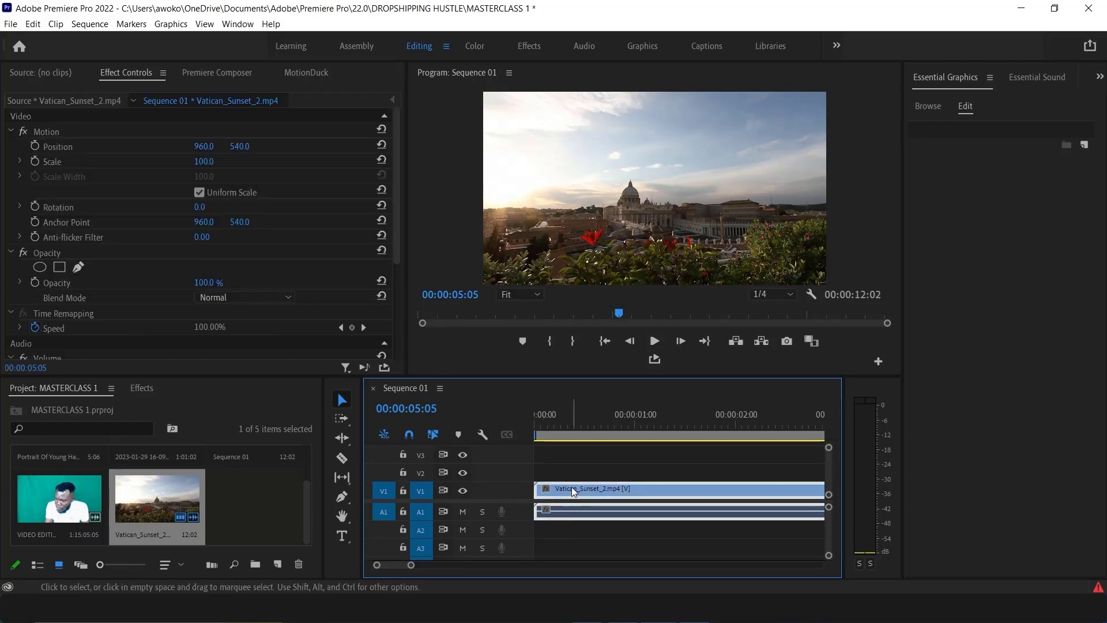
click(654, 341)
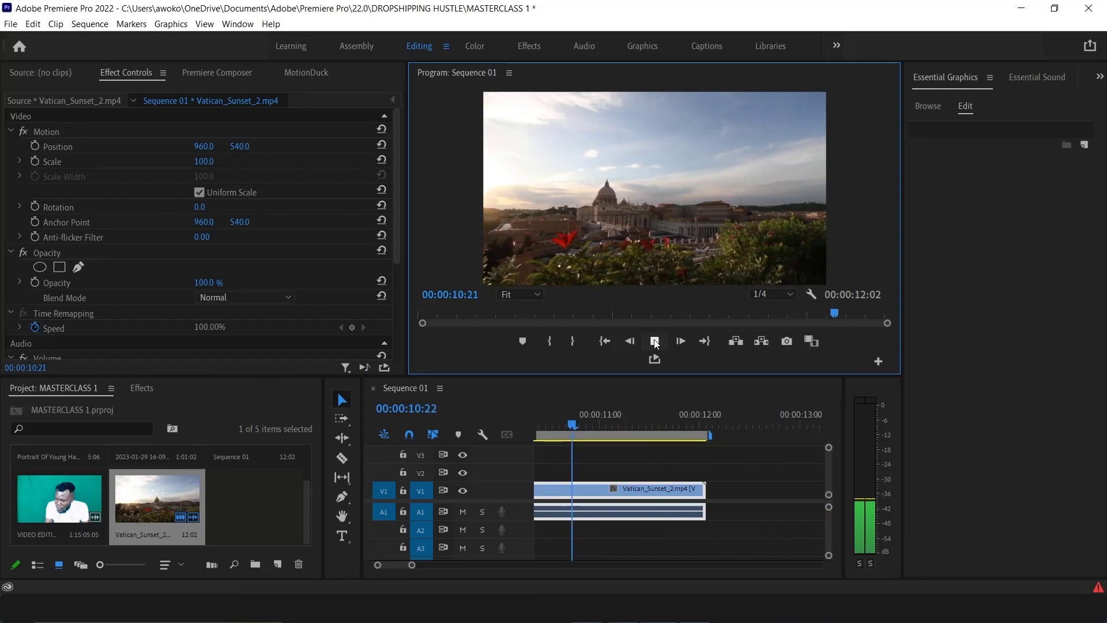
click(655, 341)
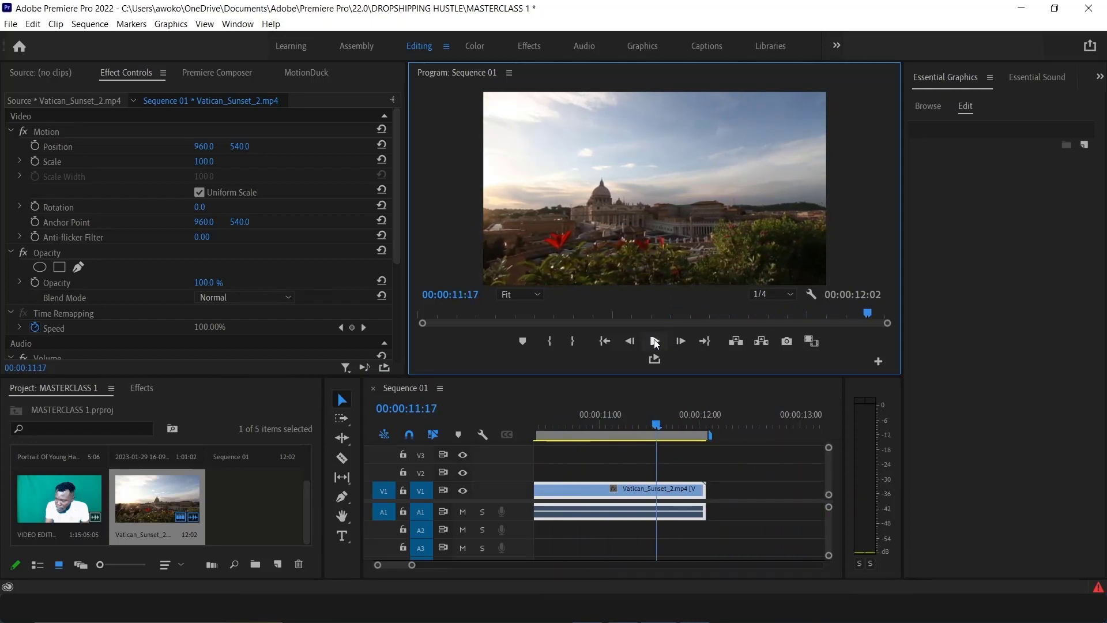
click(605, 341)
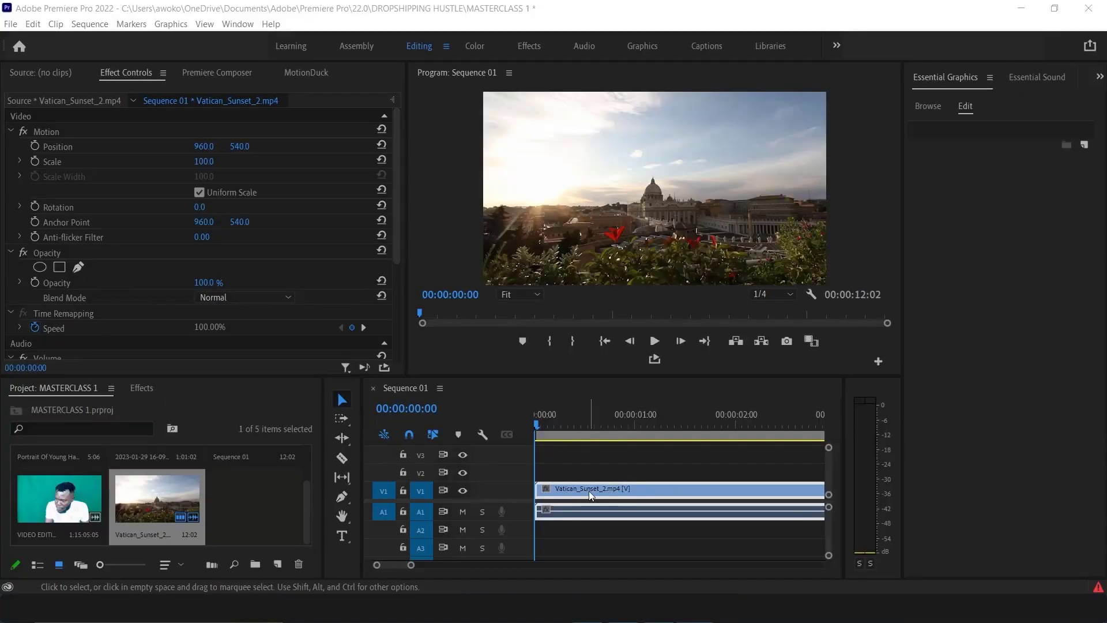
Browse the video effect folders in the Effects panel, collapsing the Transition folder and expanding Stylize and Video
click(143, 387)
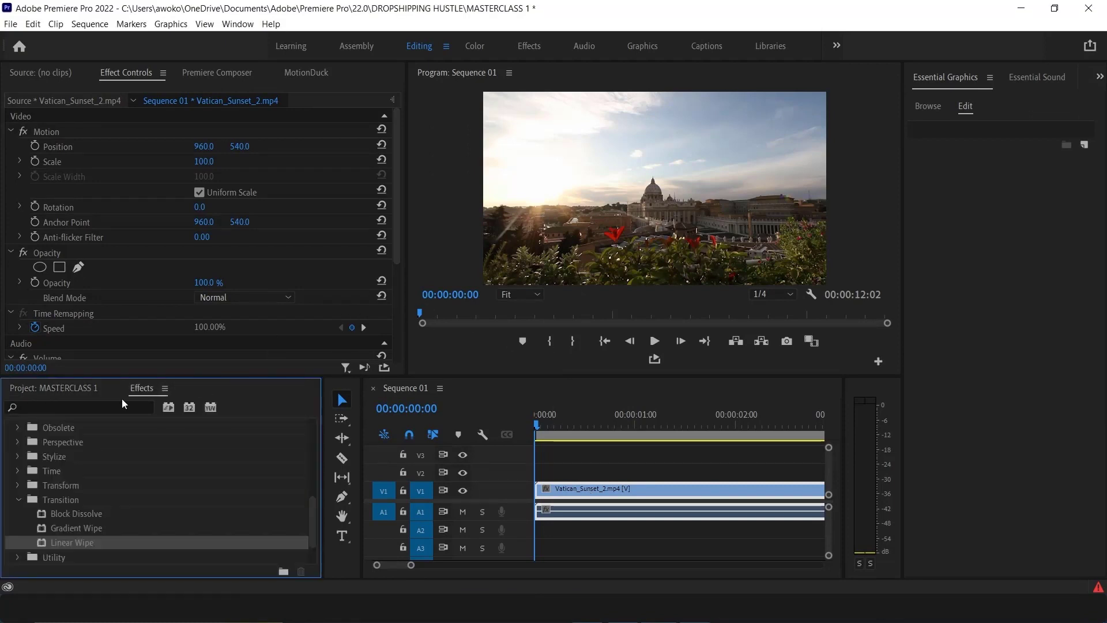
click(17, 499)
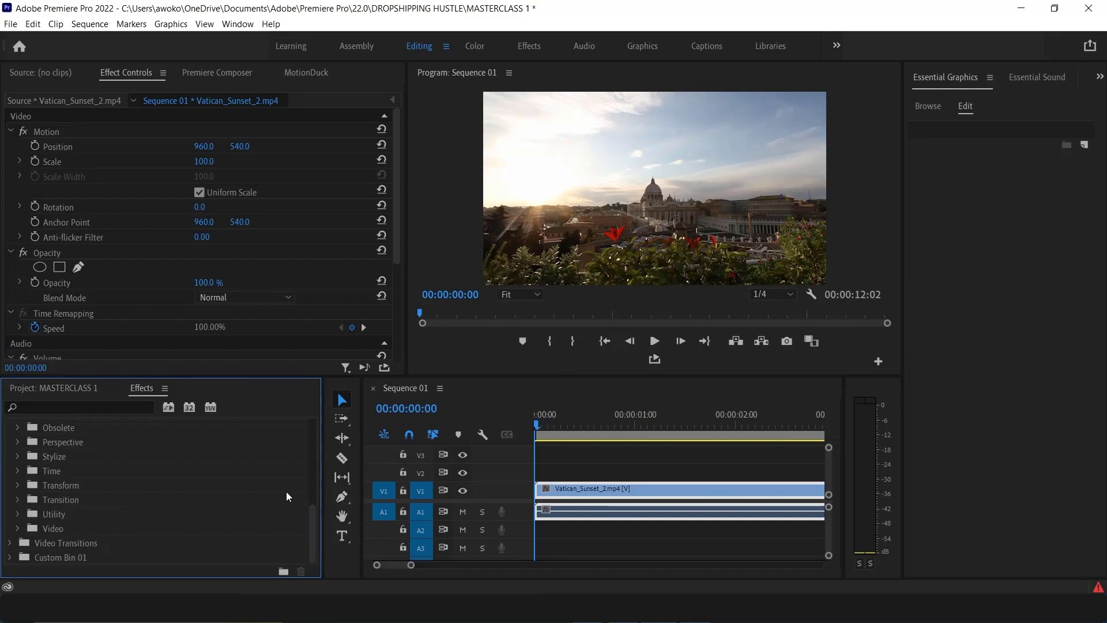
click(83, 405)
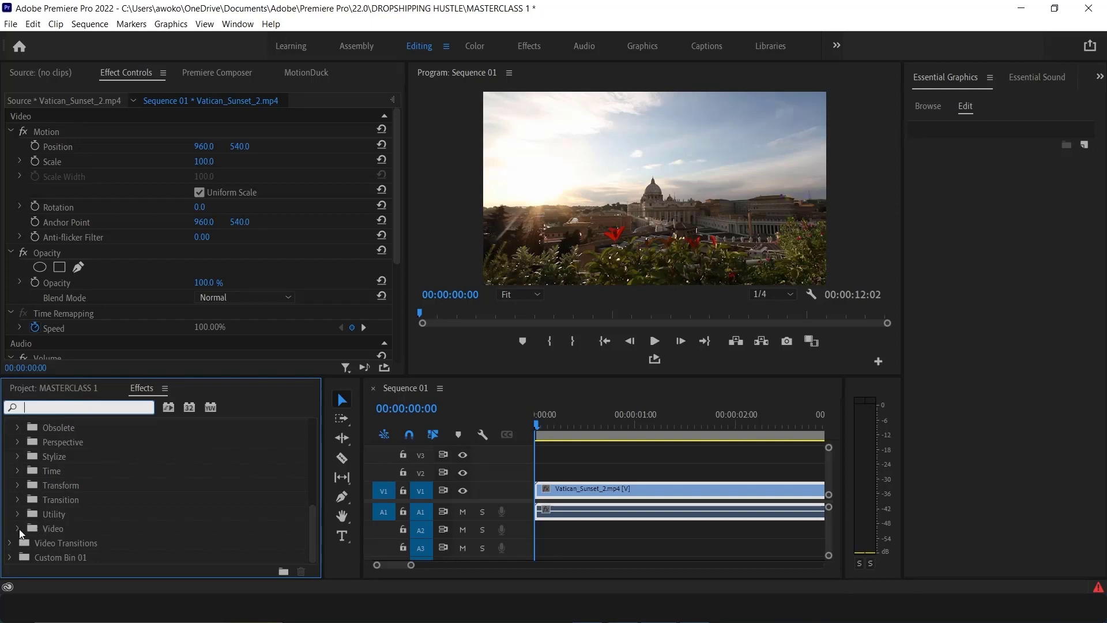
click(18, 456)
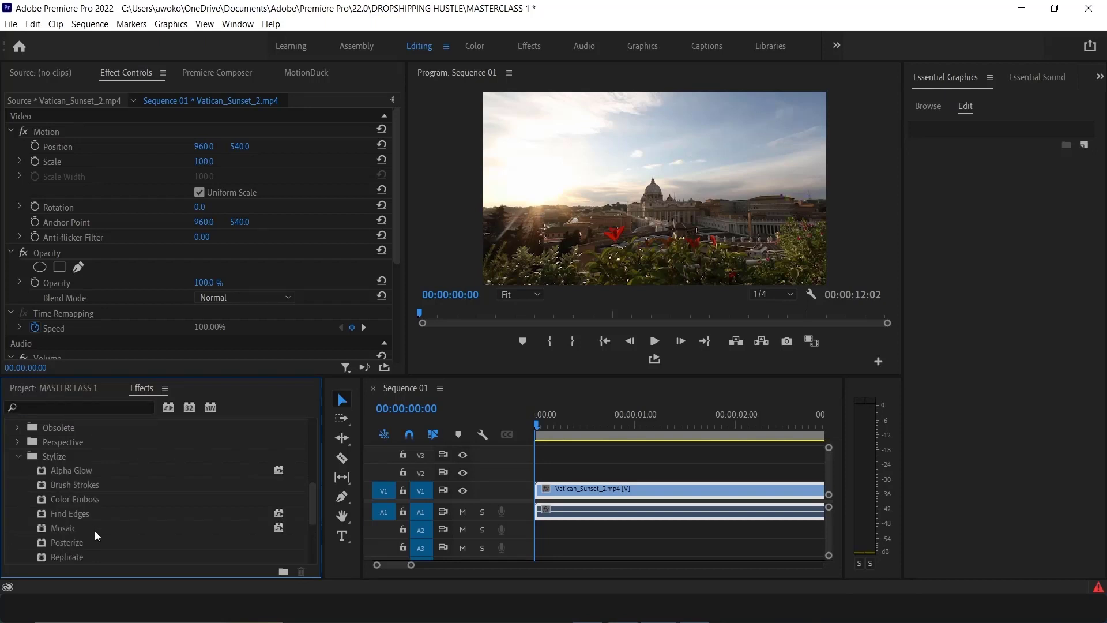
scroll(95, 531, down, 3)
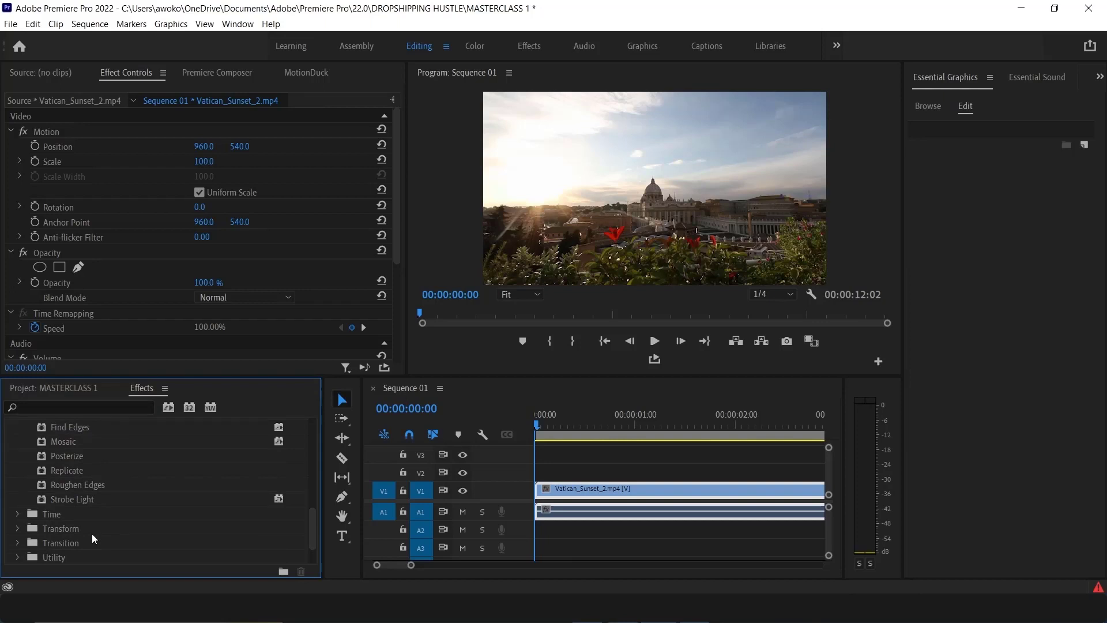
scroll(92, 533, up, 3)
scroll(82, 514, down, 4)
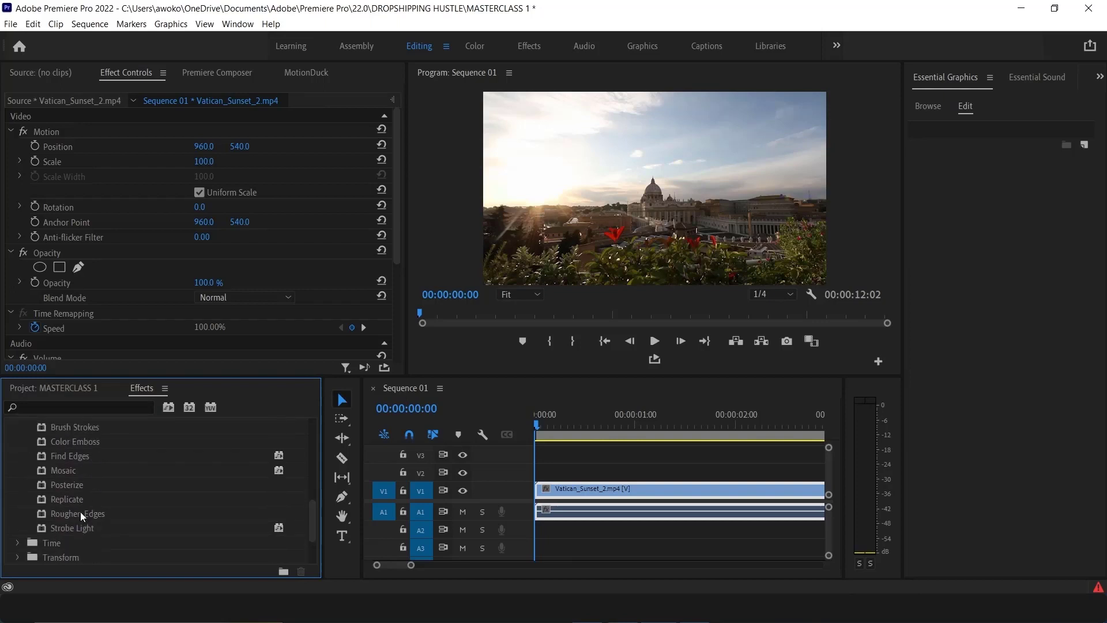
scroll(35, 547, down, 2)
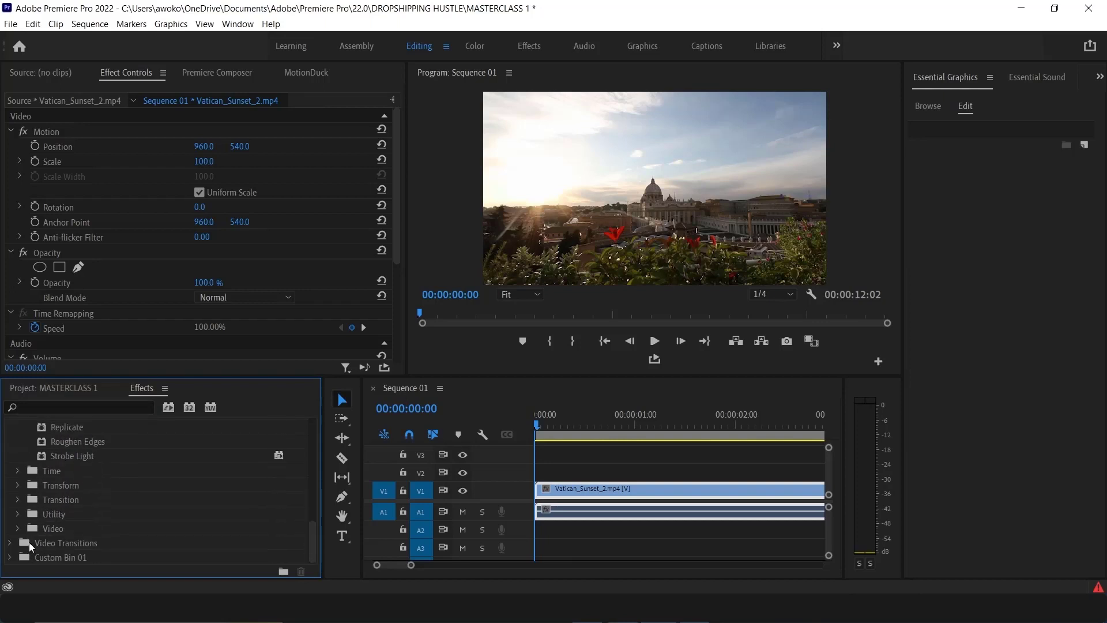
click(18, 528)
scroll(81, 521, down, 2)
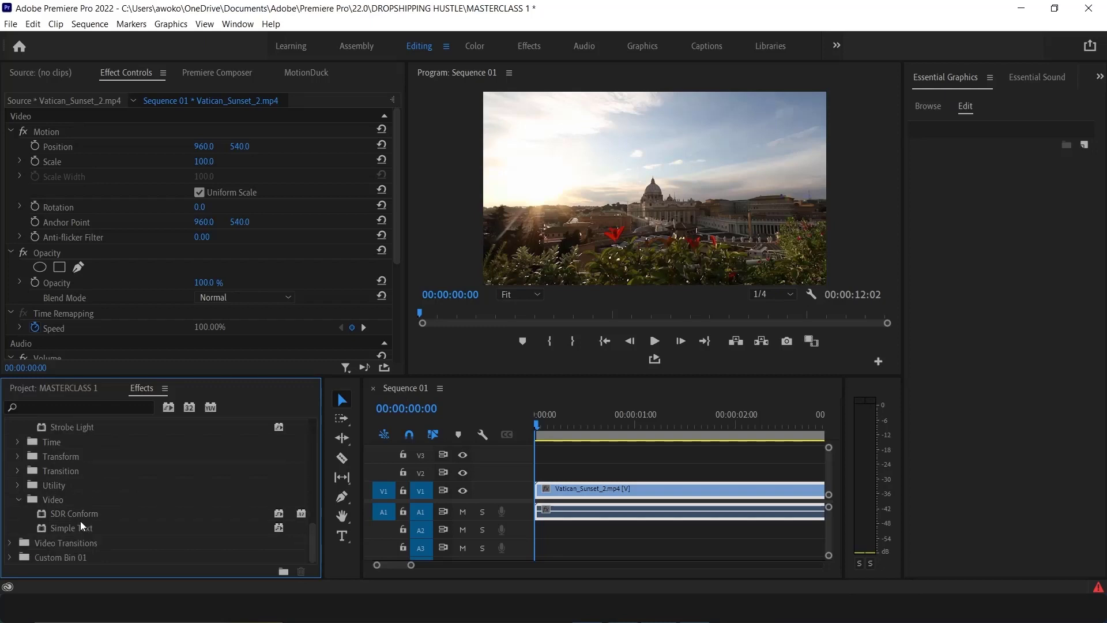
scroll(65, 524, up, 2)
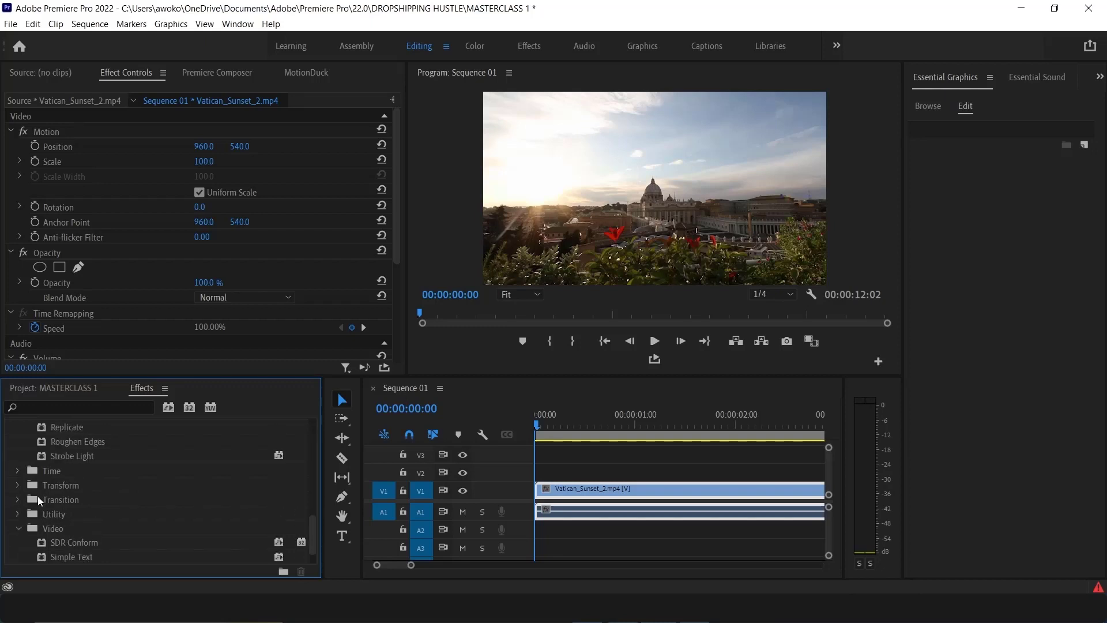
scroll(58, 497, up, 10)
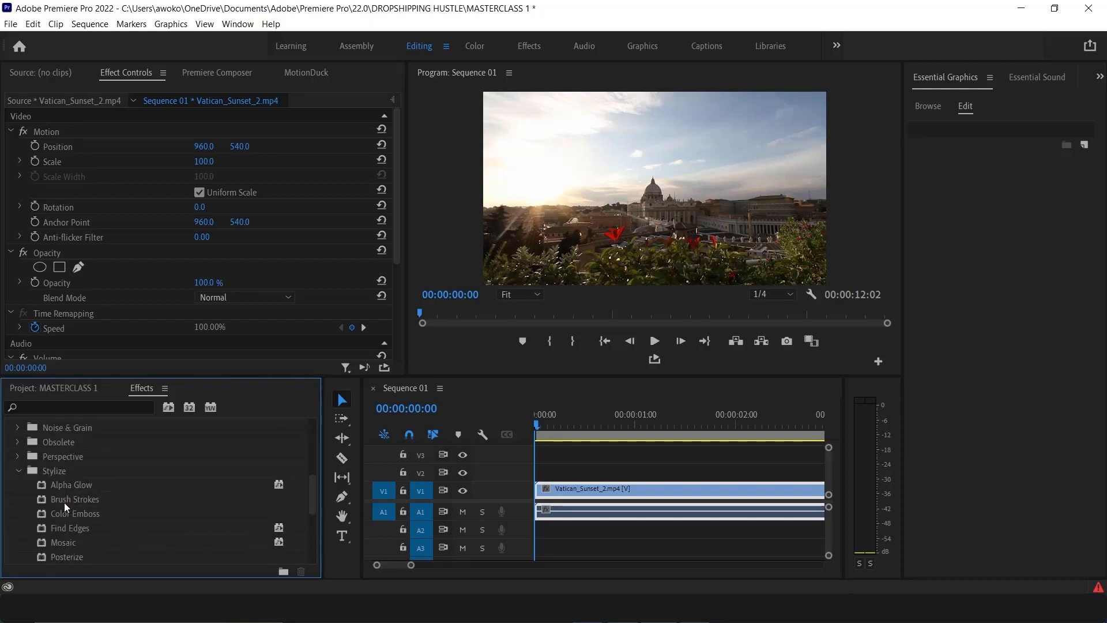
scroll(64, 503, up, 6)
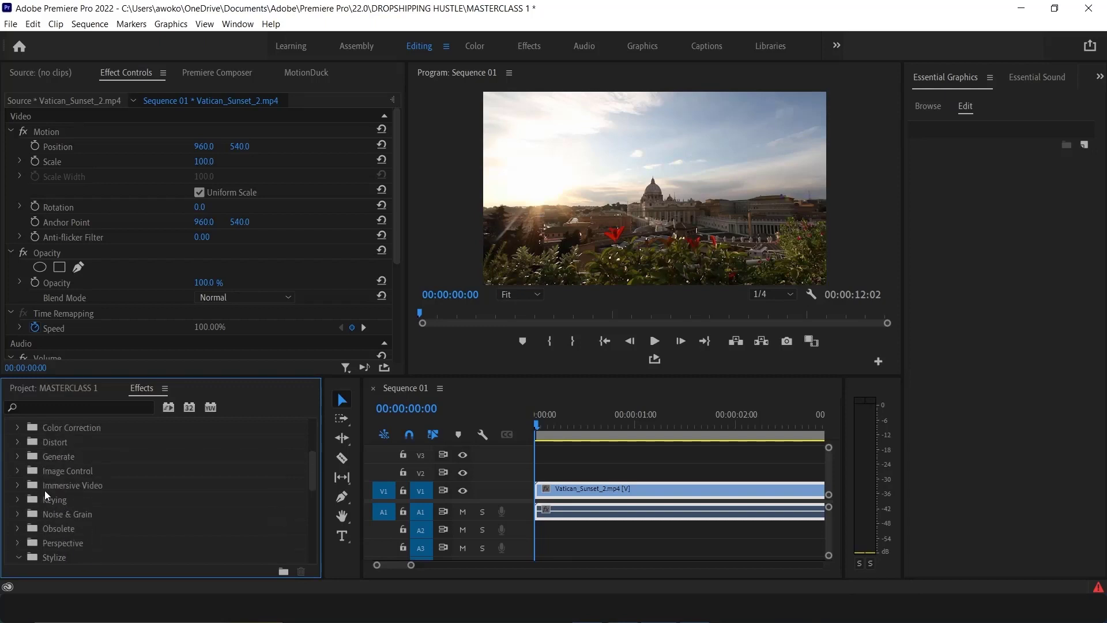
Search the effects for LUMETRI COLOR and apply the Lumetri Color effect to the Vatican_Sunset_2 clip
click(85, 409)
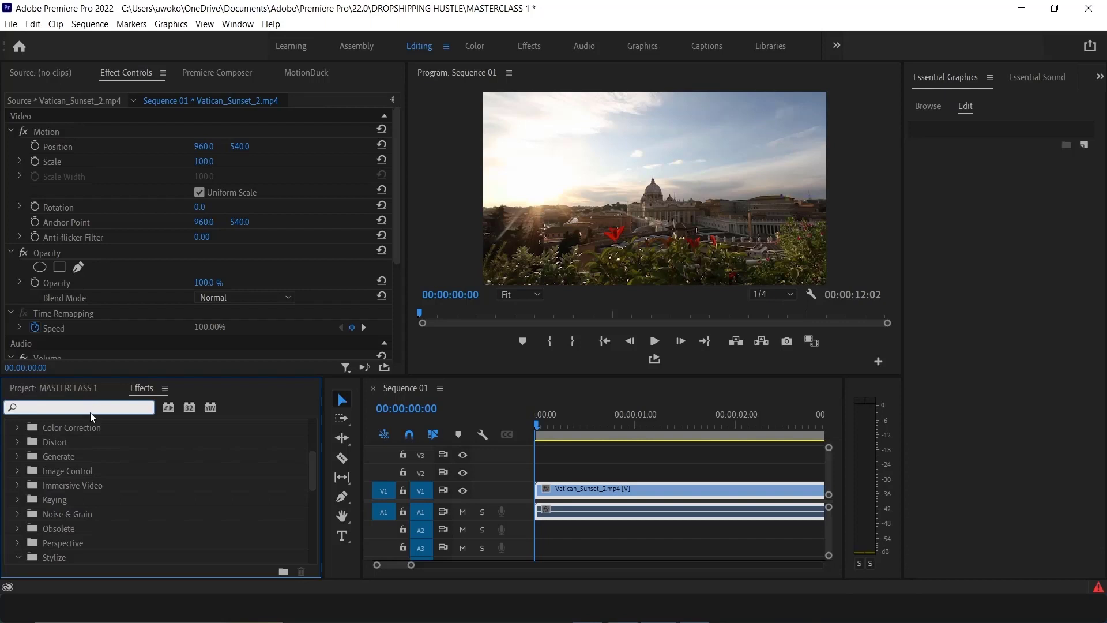
text(LUMETRI)
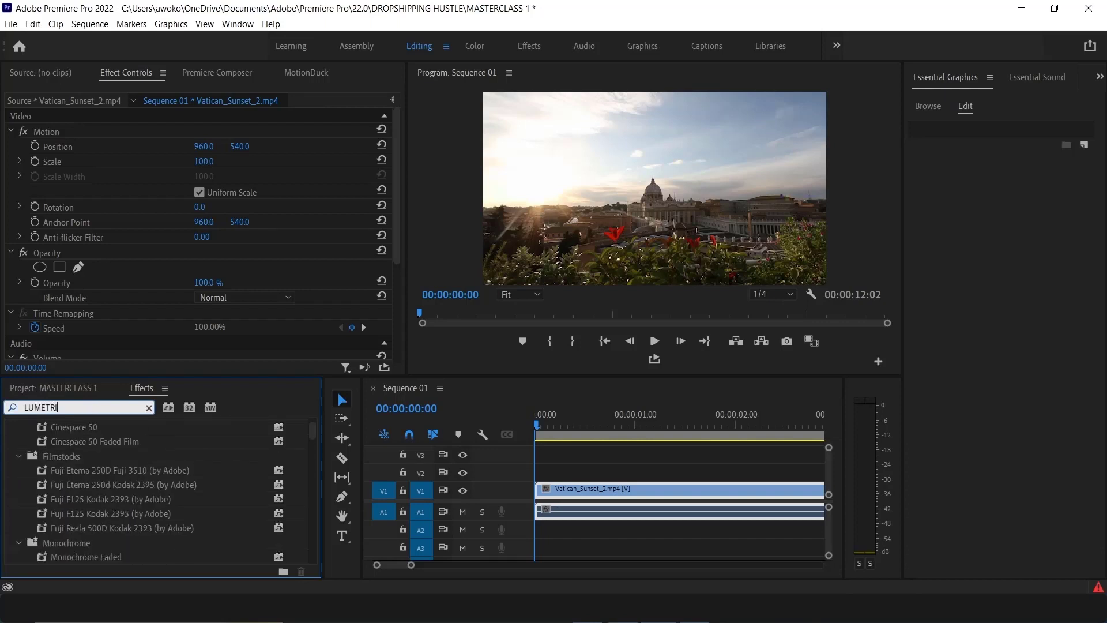
text( COLOR)
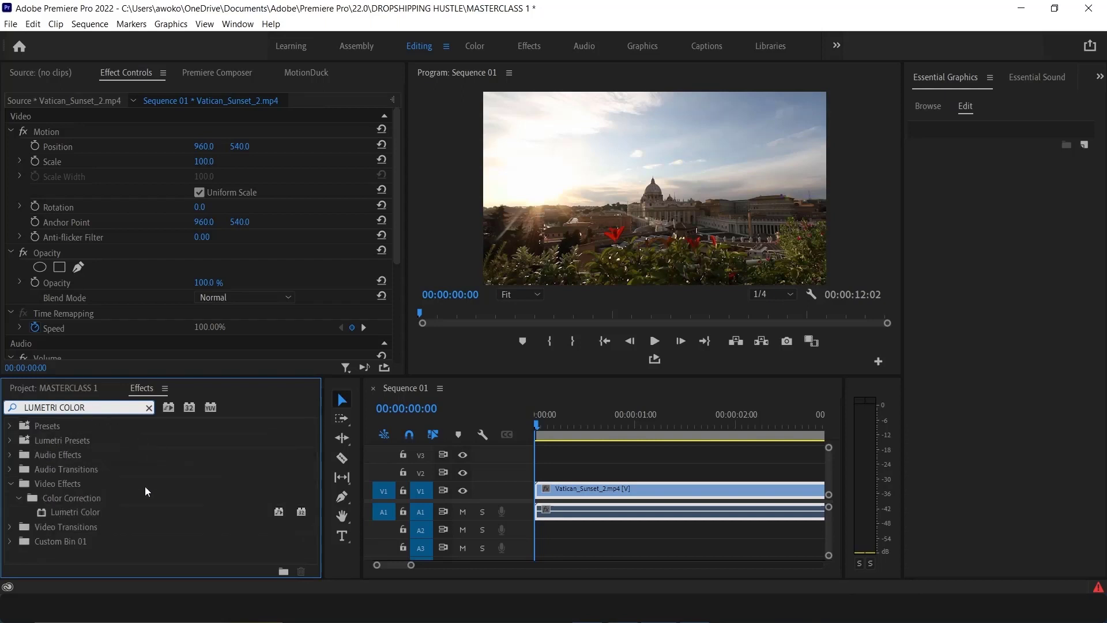
click(77, 512)
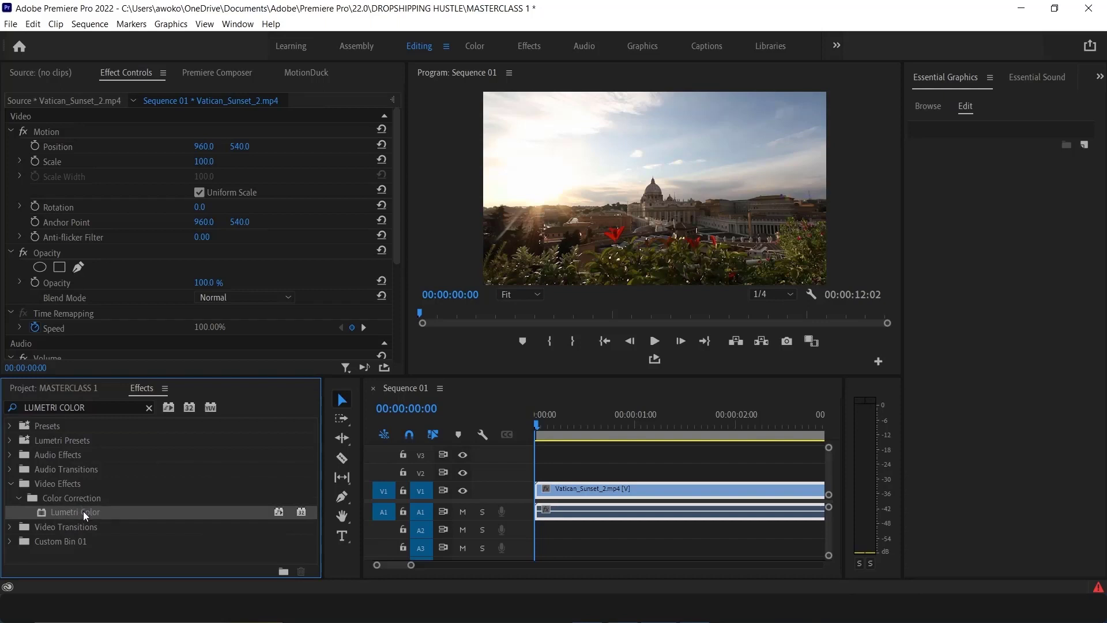
drag(83, 511, 574, 497)
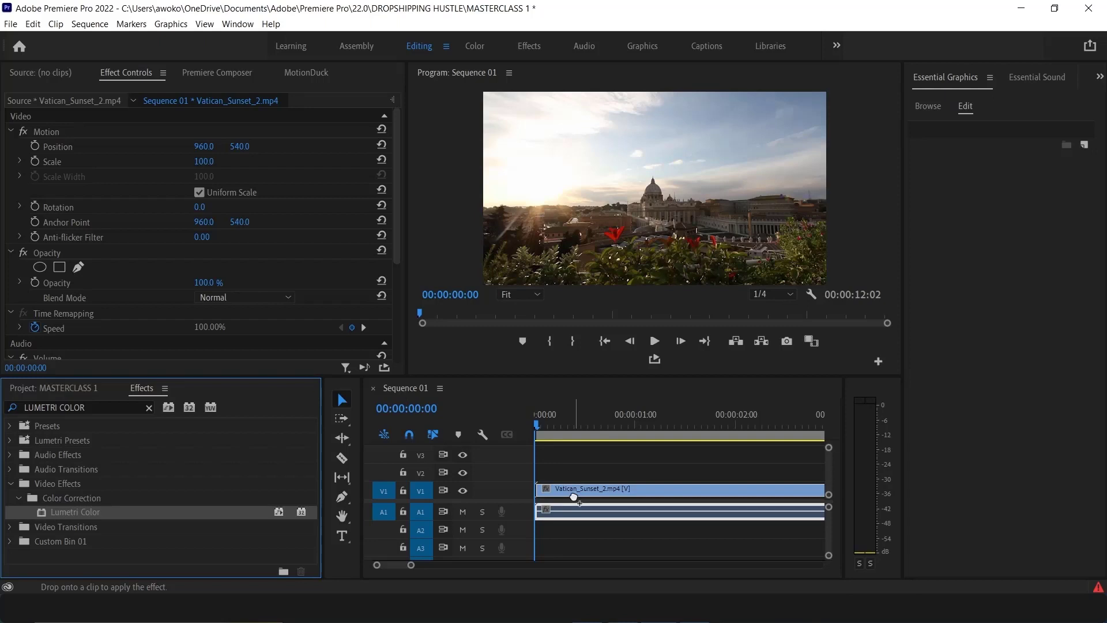
drag(574, 497, 573, 497)
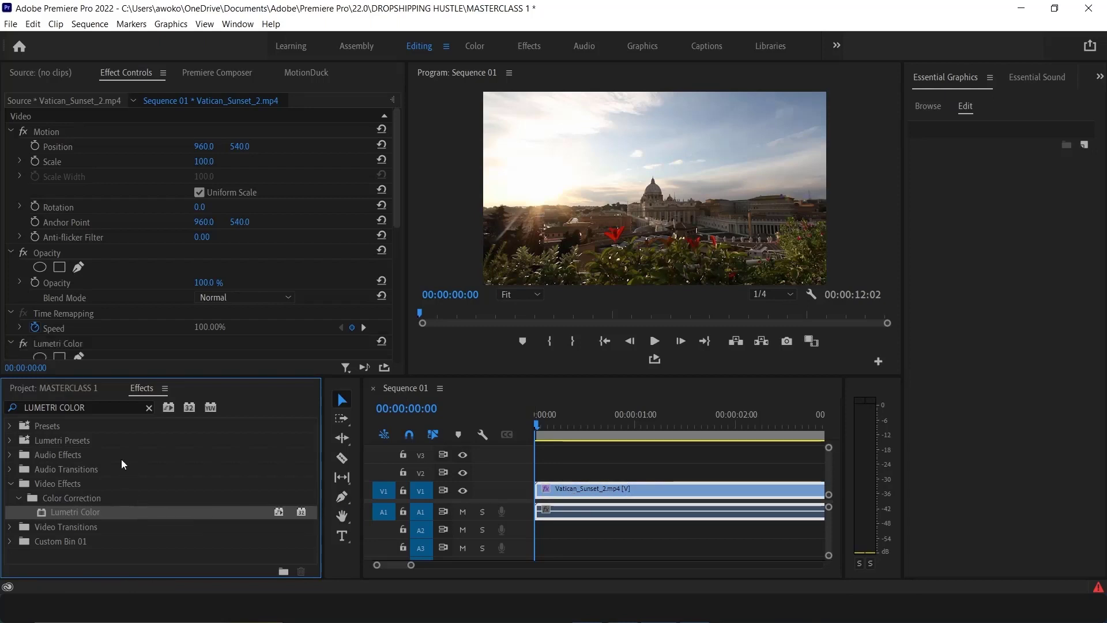
Expand the Basic Correction and Creative sections of the clip's Lumetri Color effect to examine their settings
scroll(154, 244, down, 5)
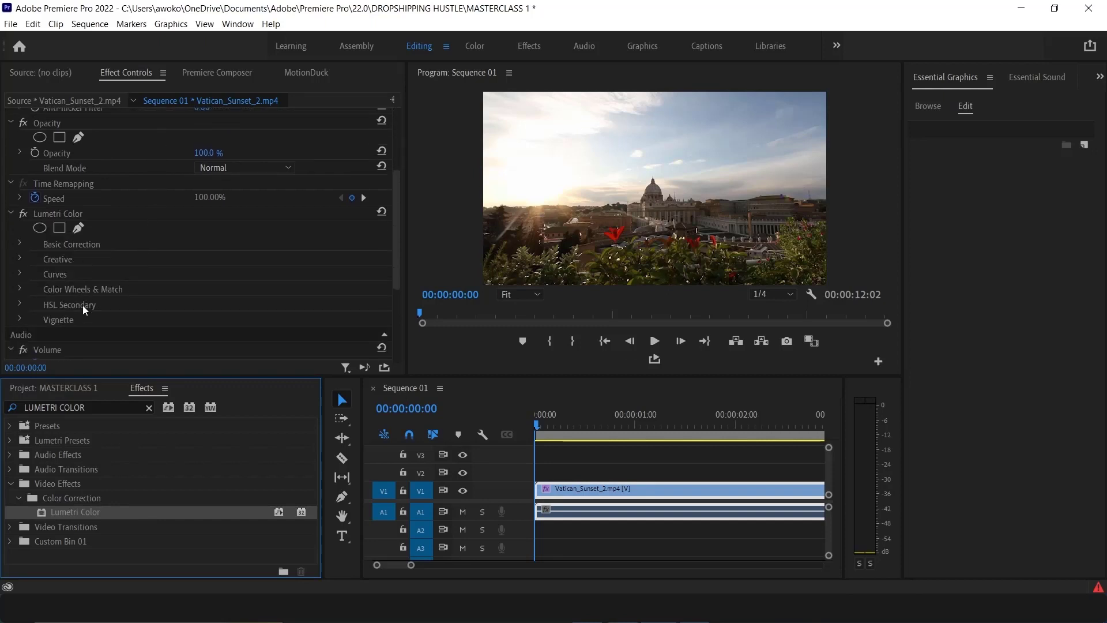
scroll(66, 238, down, 2)
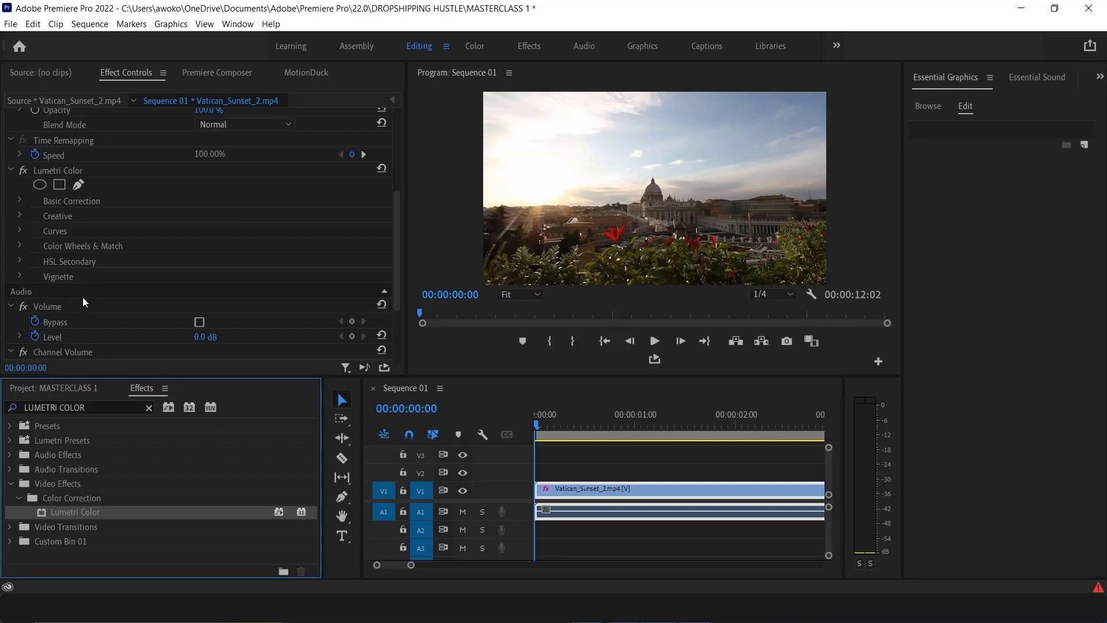
scroll(82, 306, down, 2)
scroll(78, 300, up, 4)
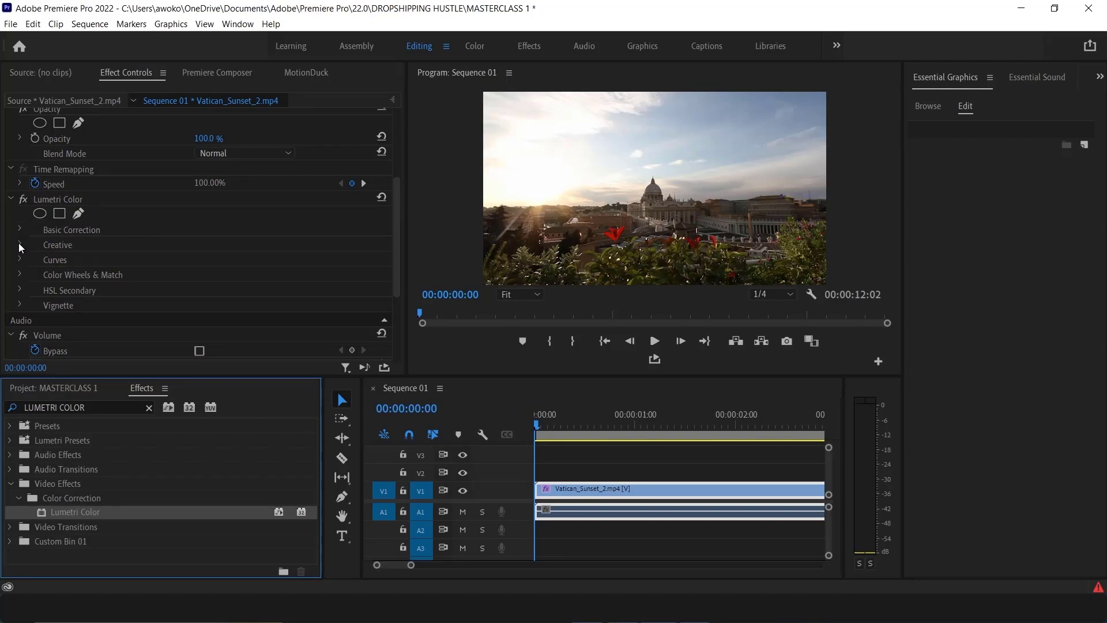
click(20, 228)
scroll(53, 275, down, 5)
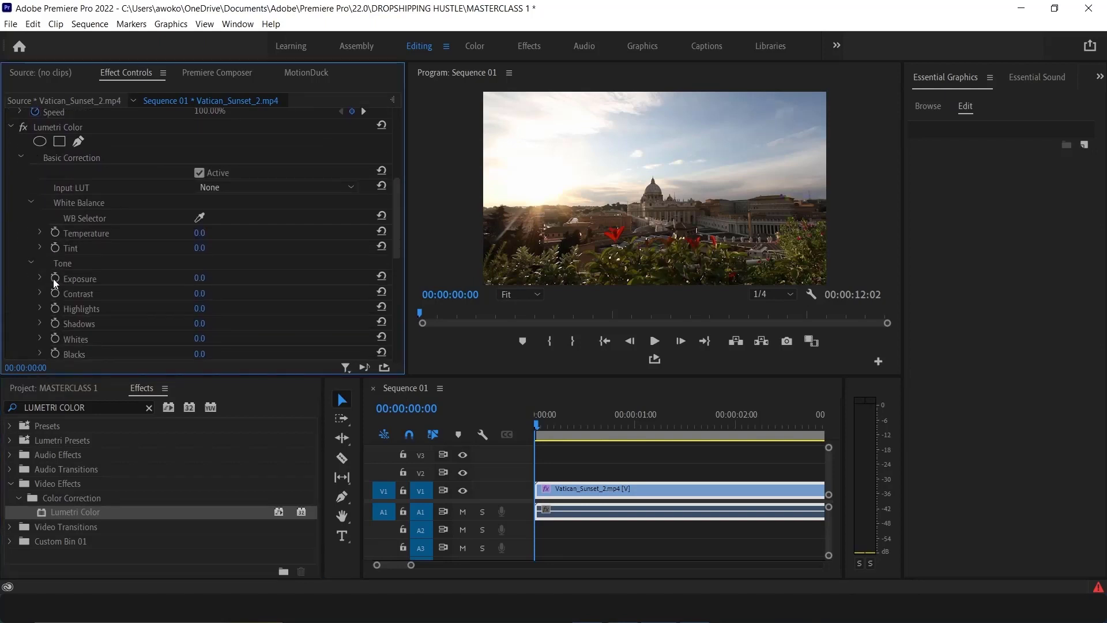
scroll(55, 282, down, 5)
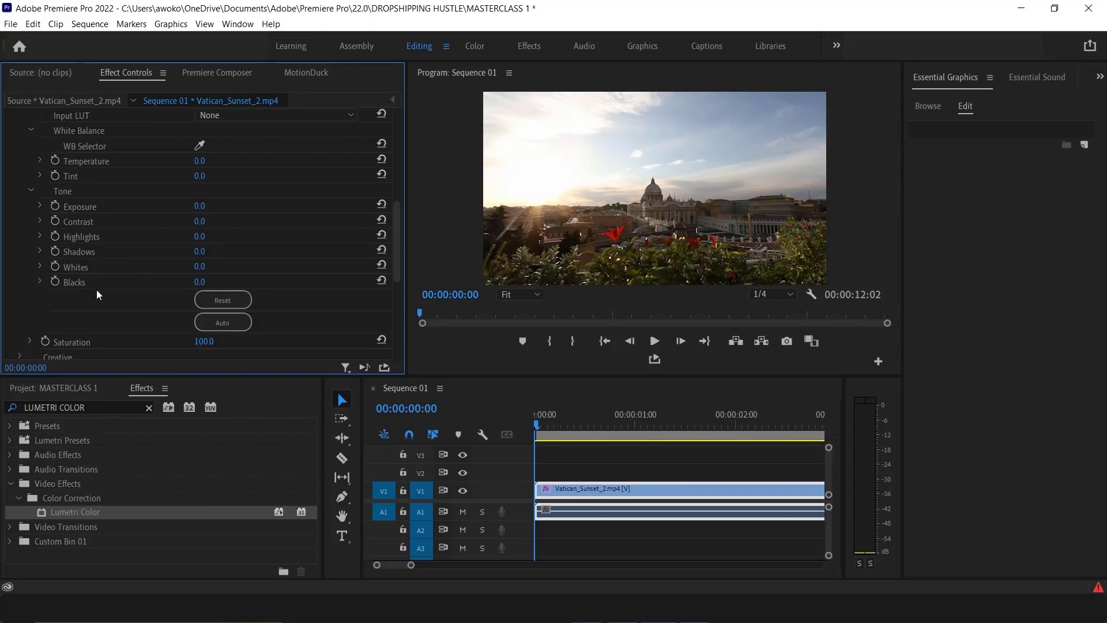
scroll(117, 306, down, 2)
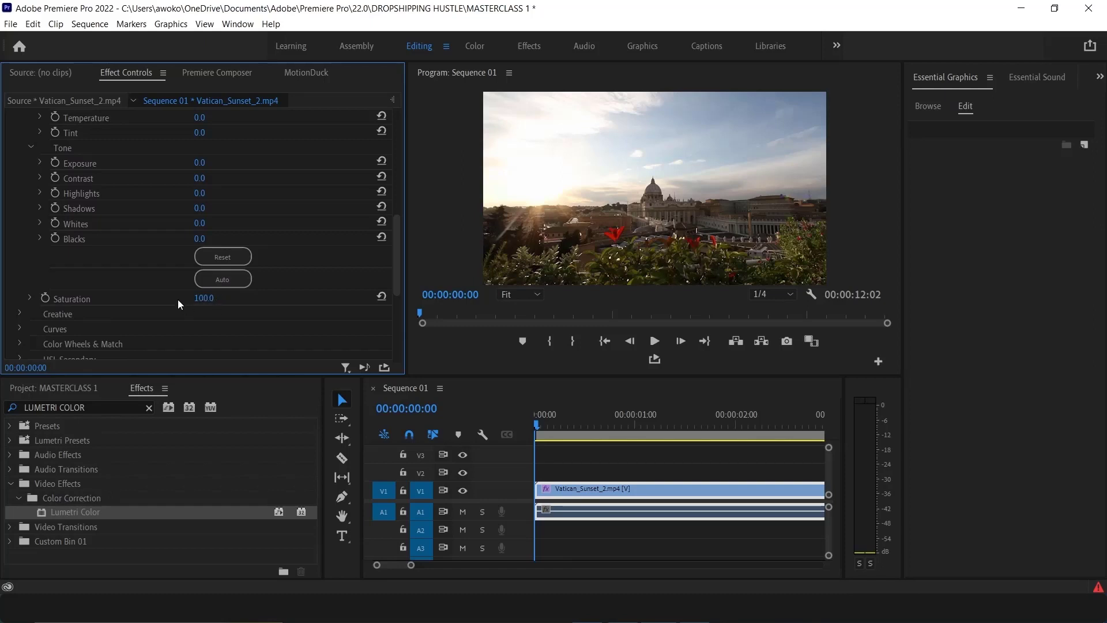
scroll(29, 312, down, 3)
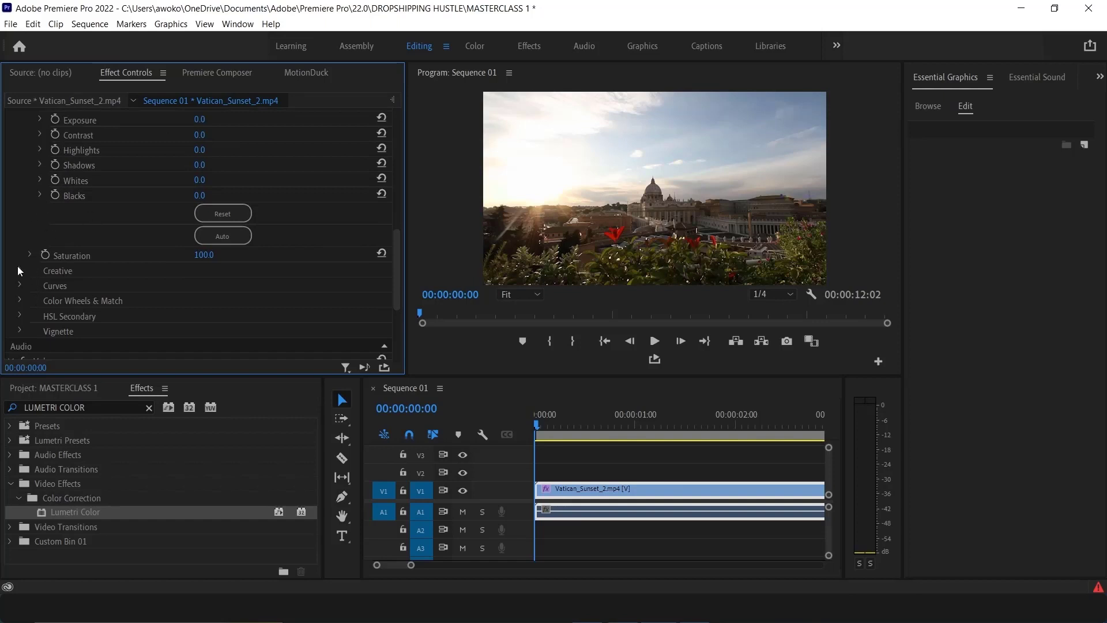
click(17, 265)
scroll(50, 288, down, 3)
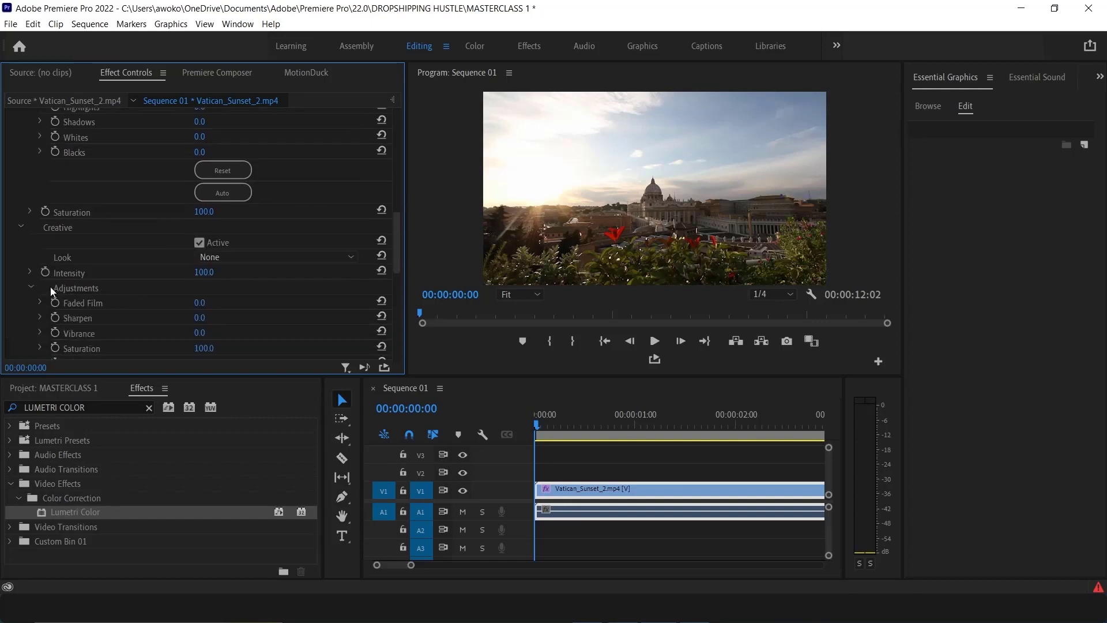
Preview the SL BIG and SL BIG MINUS BLUE creative looks on the clip's Lumetri Color effect
click(214, 255)
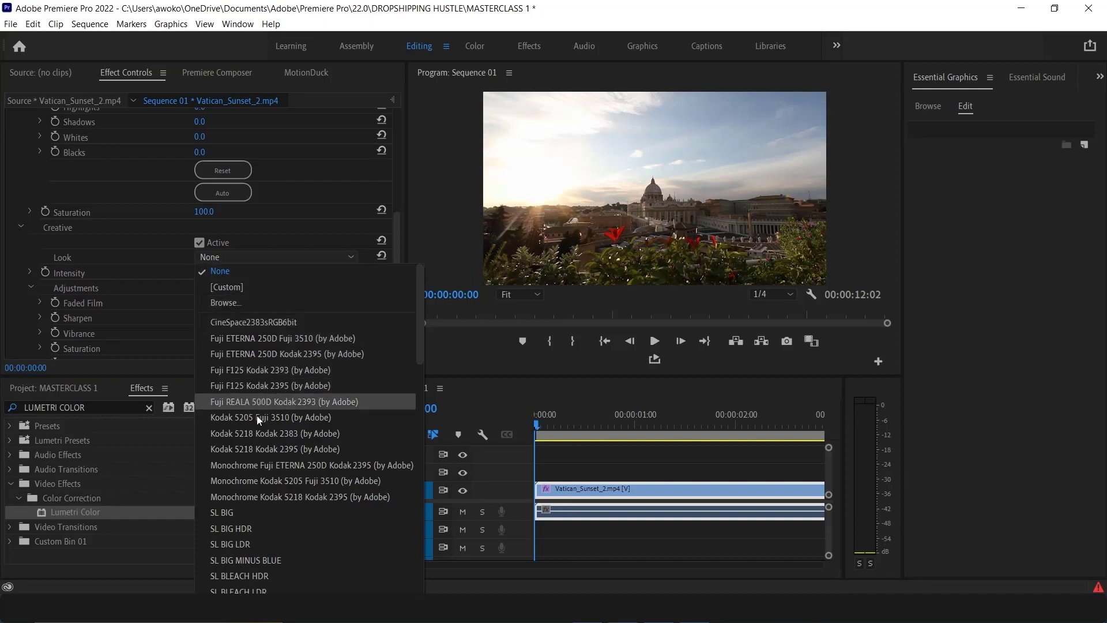
scroll(262, 432, down, 5)
scroll(265, 445, down, 6)
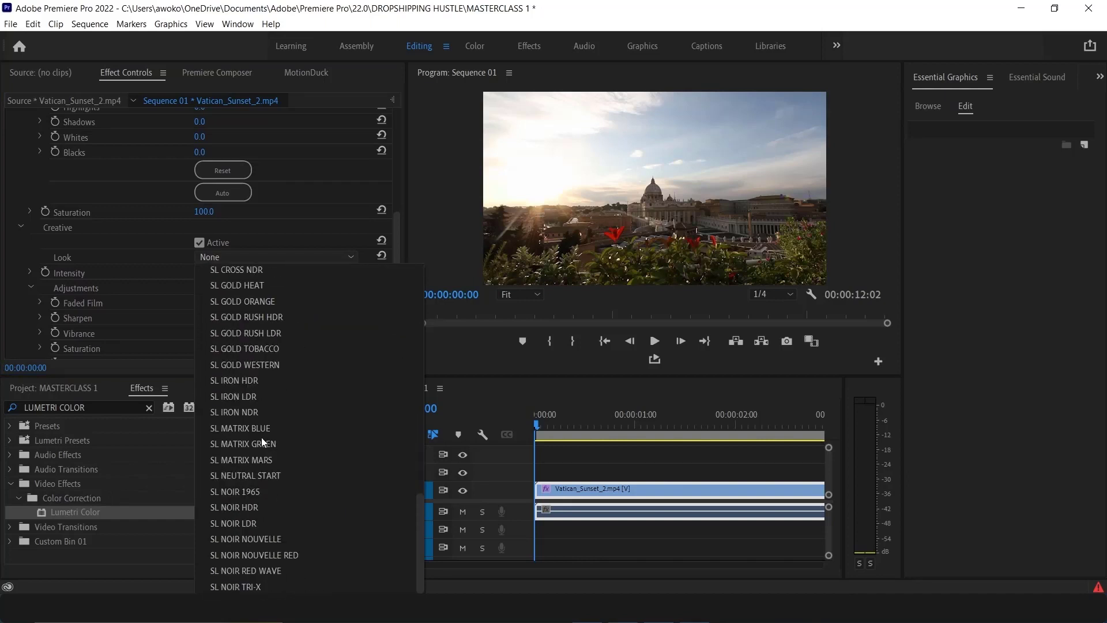
scroll(247, 450, up, 6)
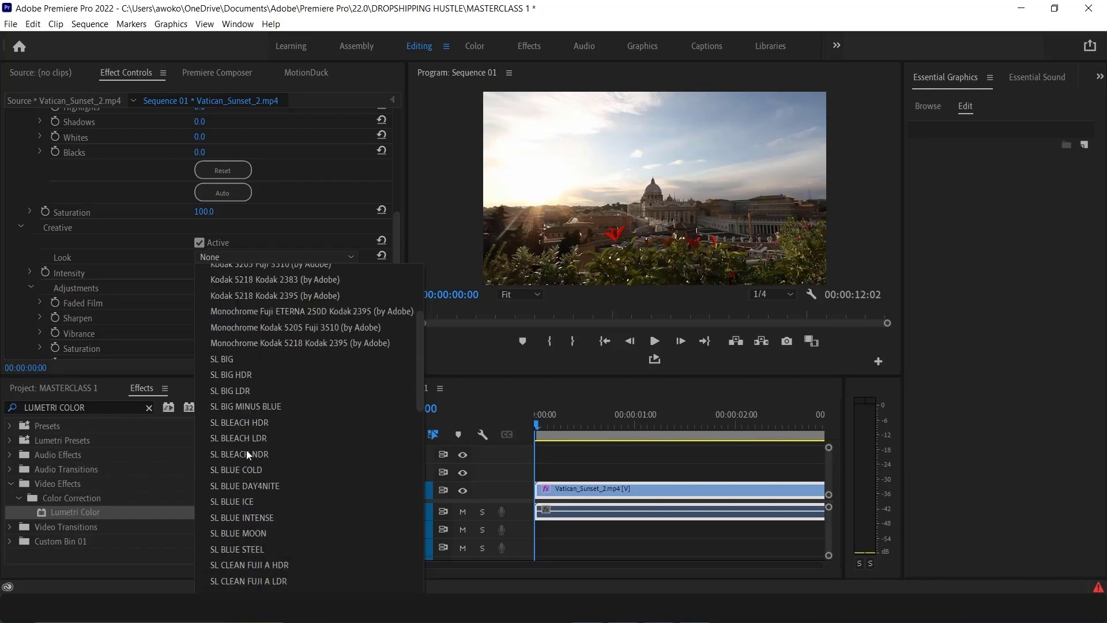
click(227, 361)
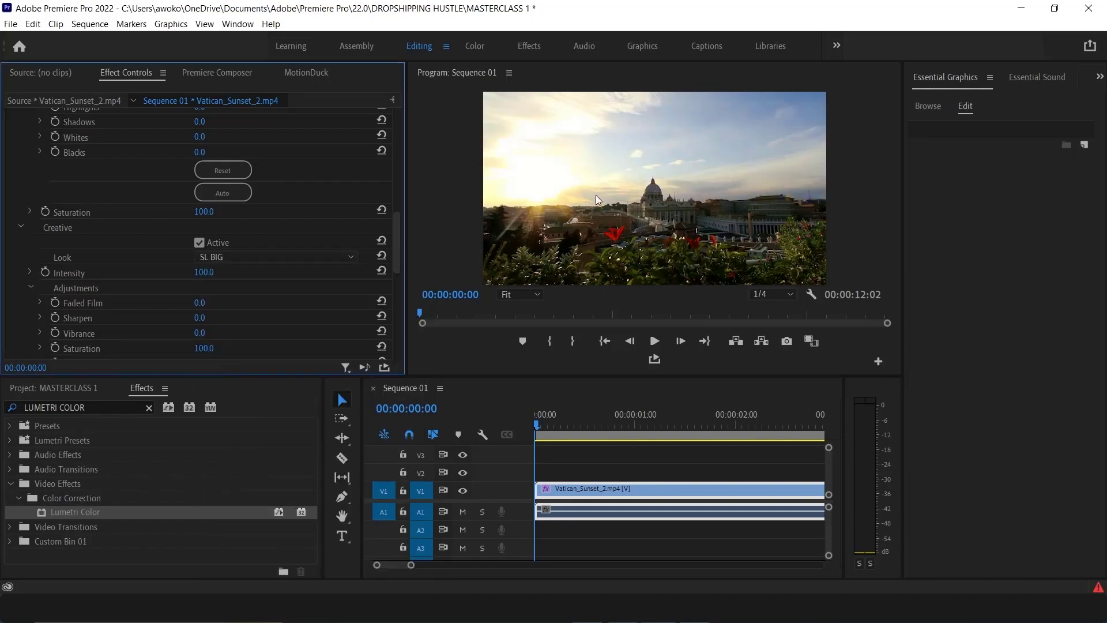
click(260, 257)
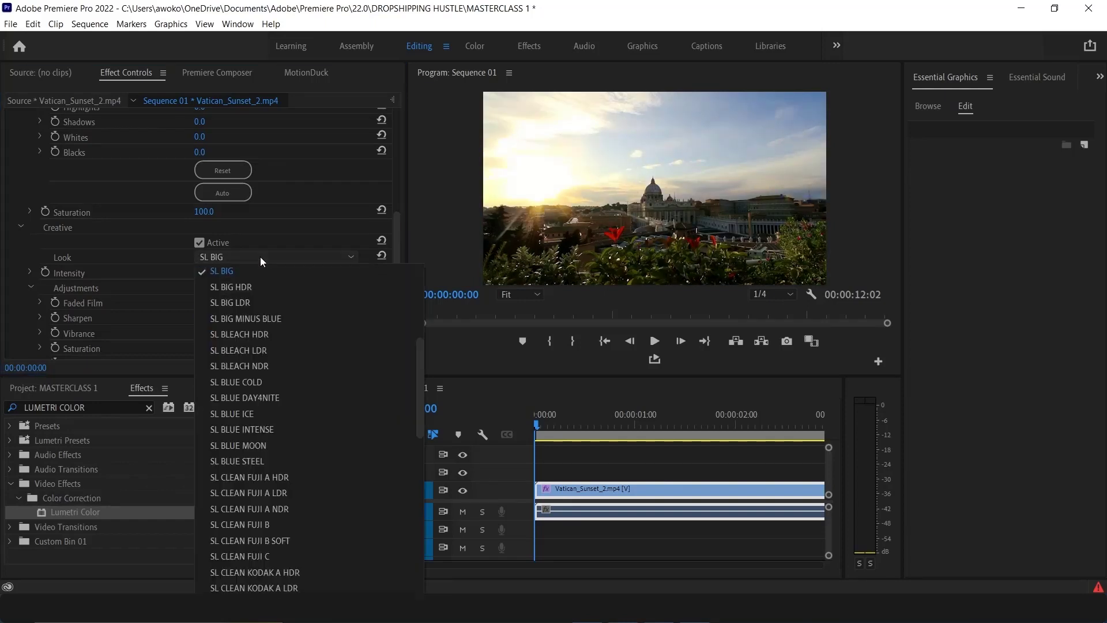
click(258, 320)
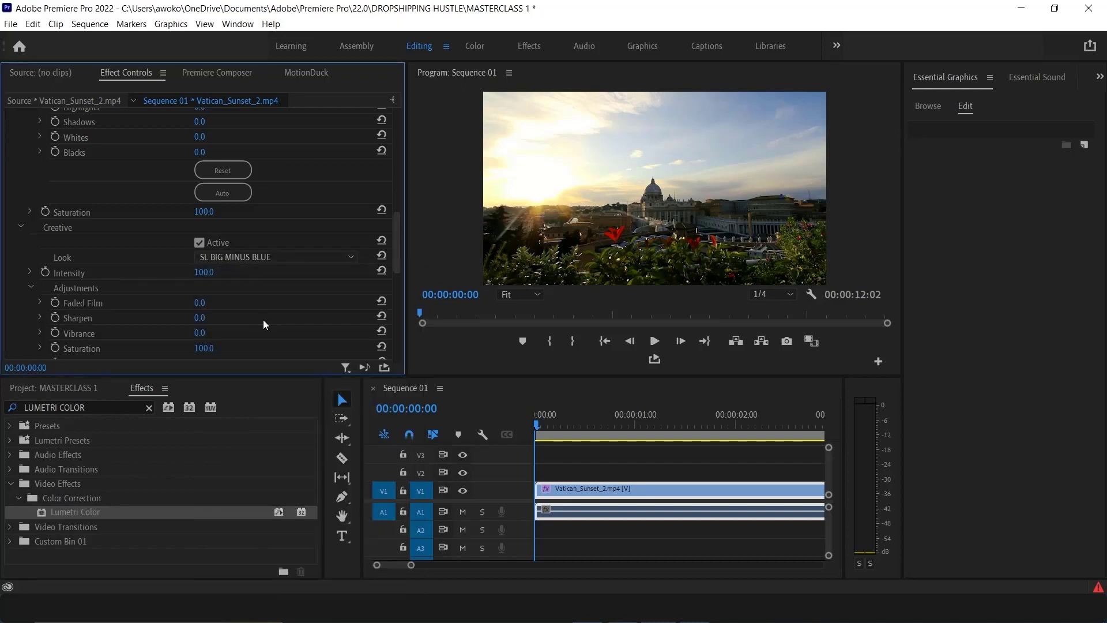
Preview the SL BLUE MOON and SL IRON NDR looks, then set the creative Look back to None
click(261, 262)
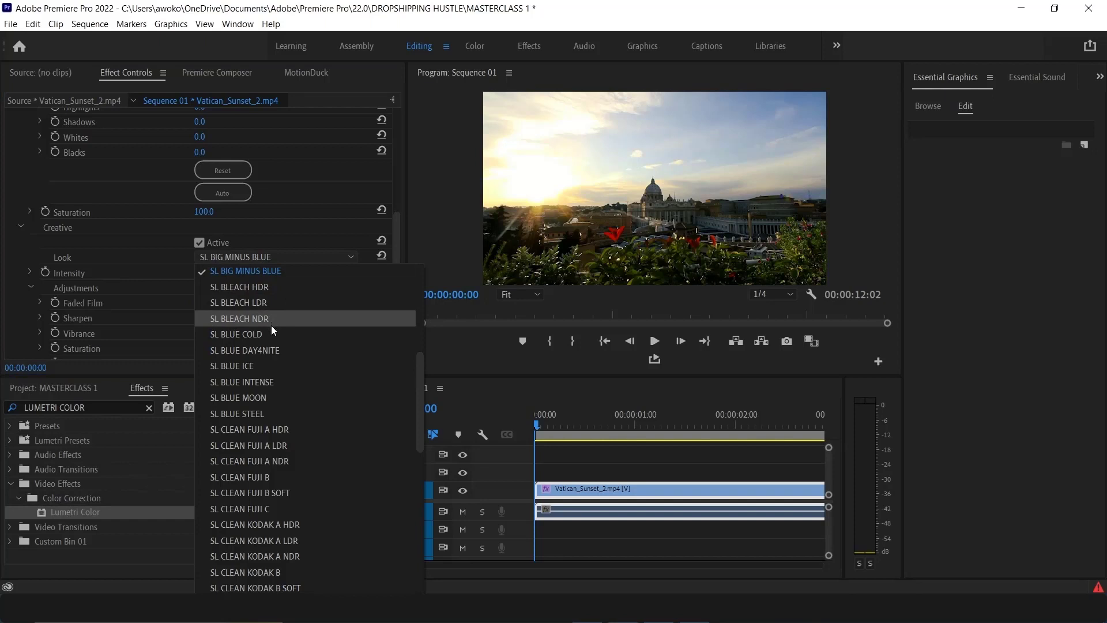
click(272, 401)
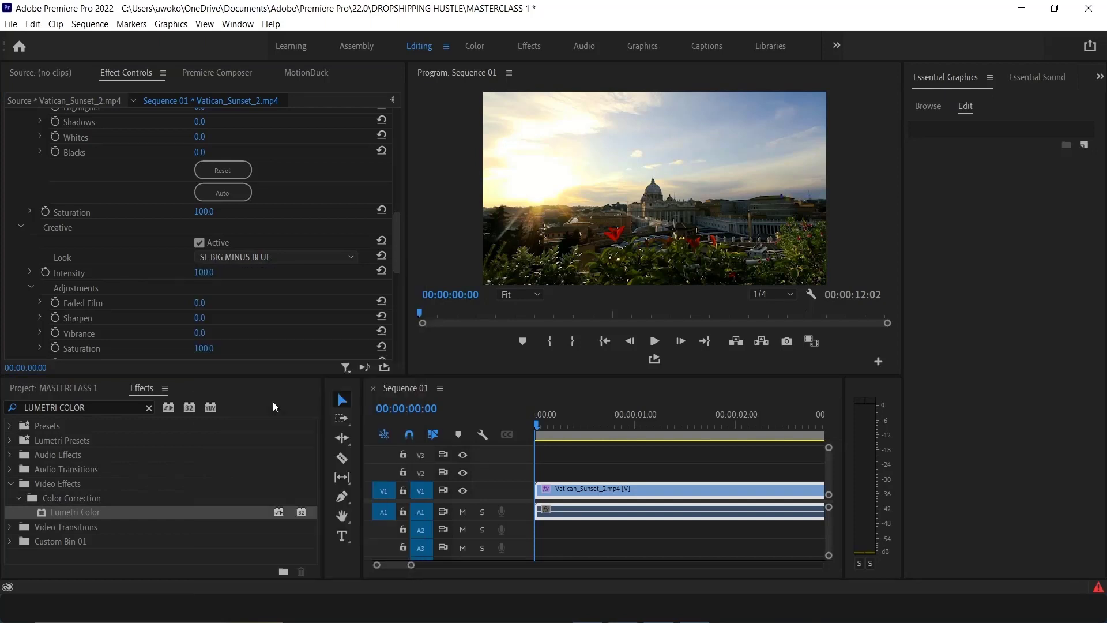
click(223, 255)
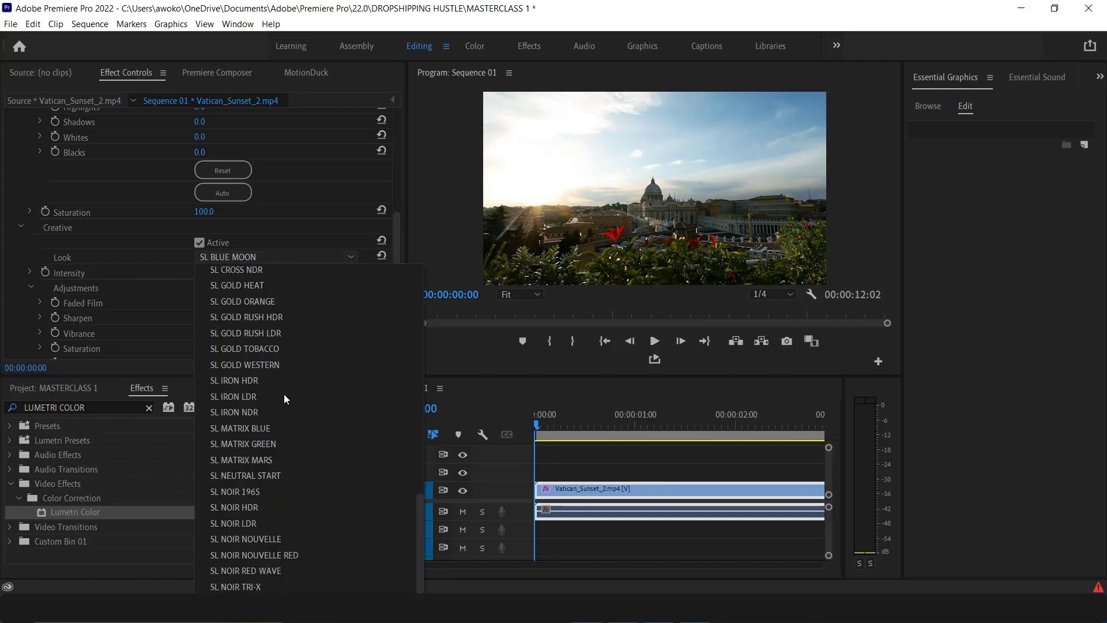
click(240, 411)
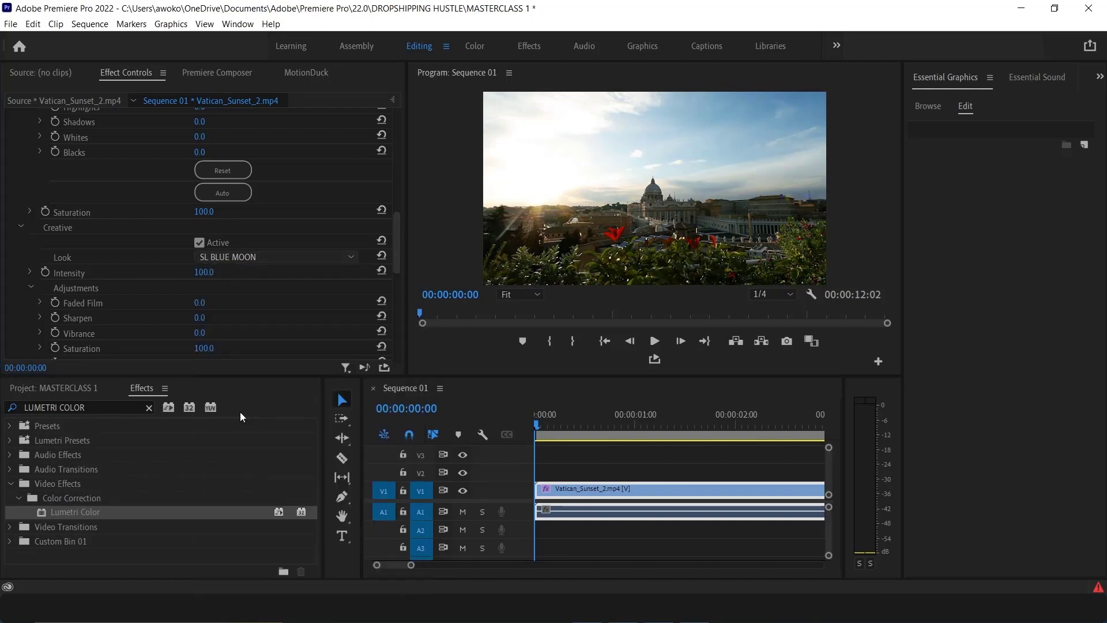
click(219, 256)
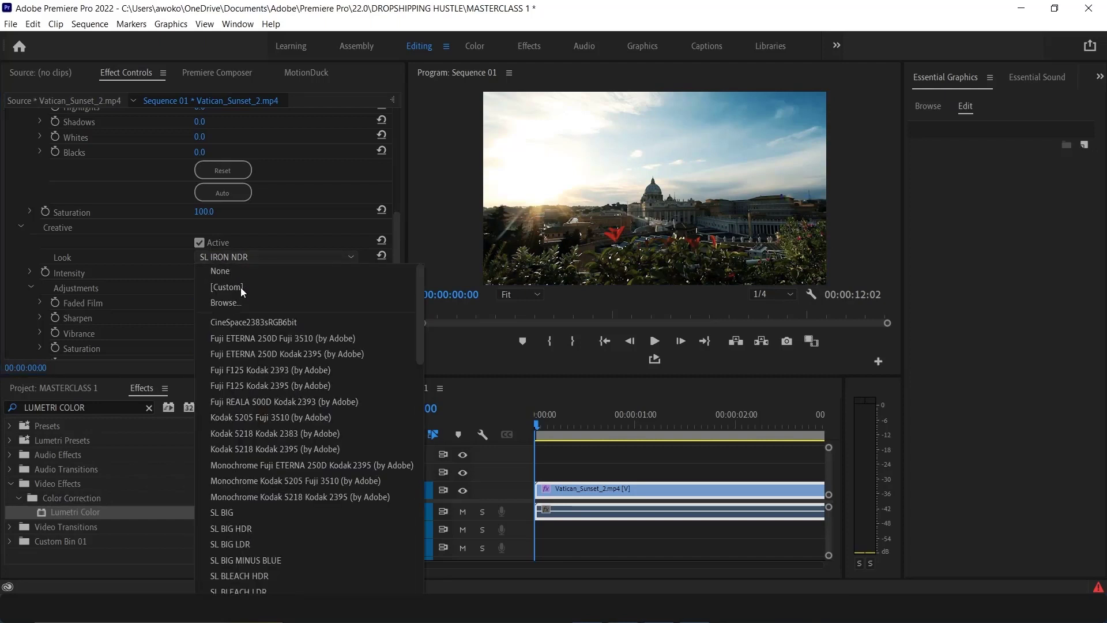
click(237, 271)
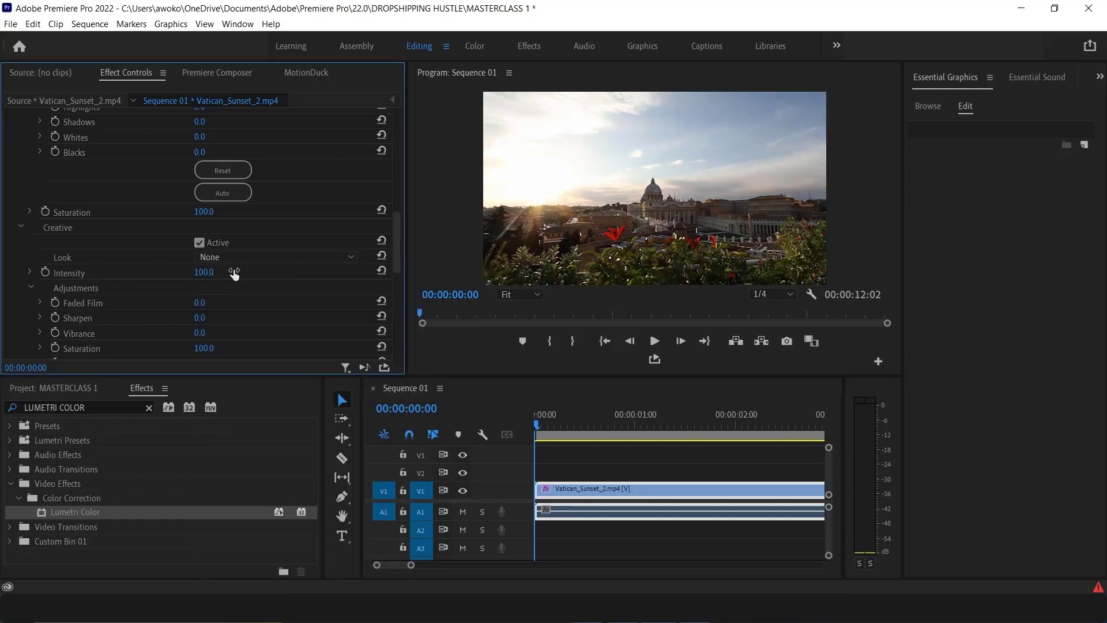
Expand the Intensity slider and scroll through the Creative adjustments, tint wheels and remaining Lumetri Color sections
click(30, 271)
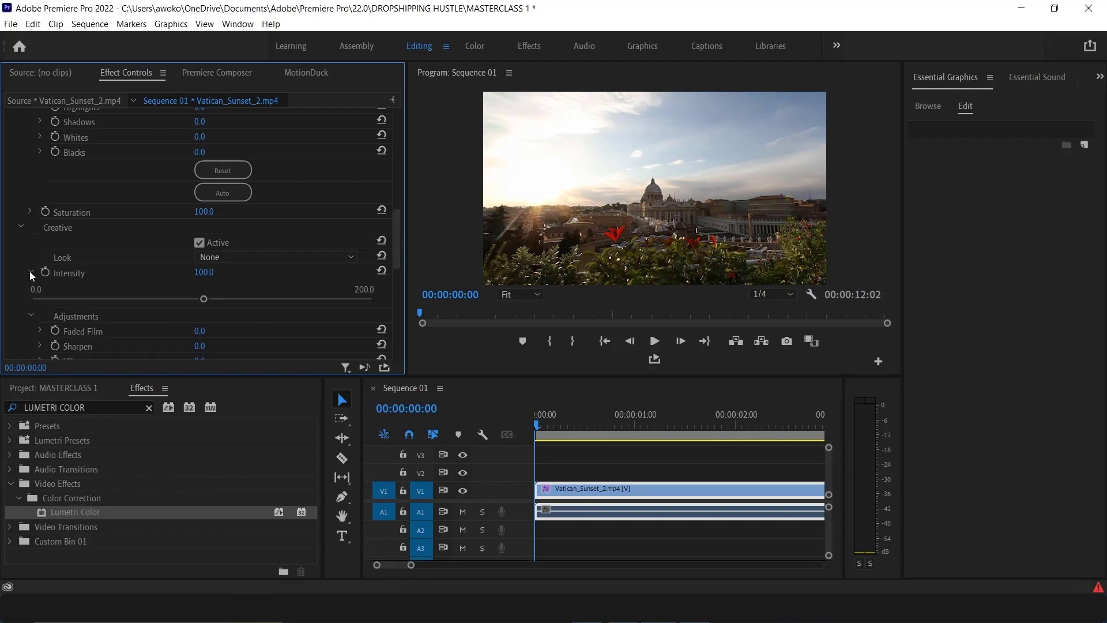
scroll(231, 297, down, 3)
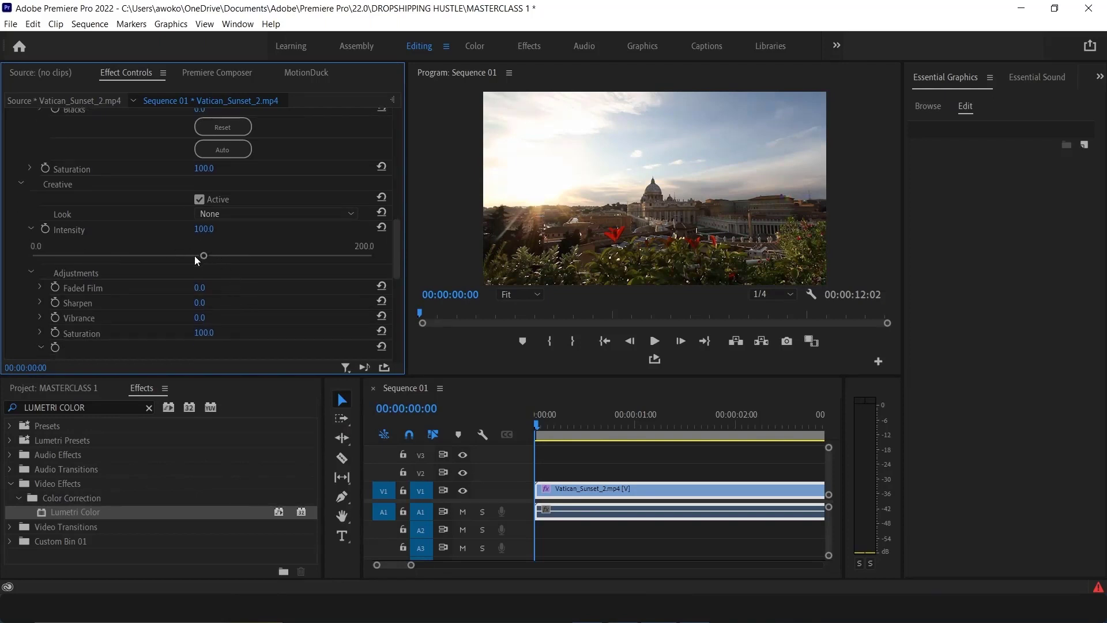
scroll(136, 273, down, 2)
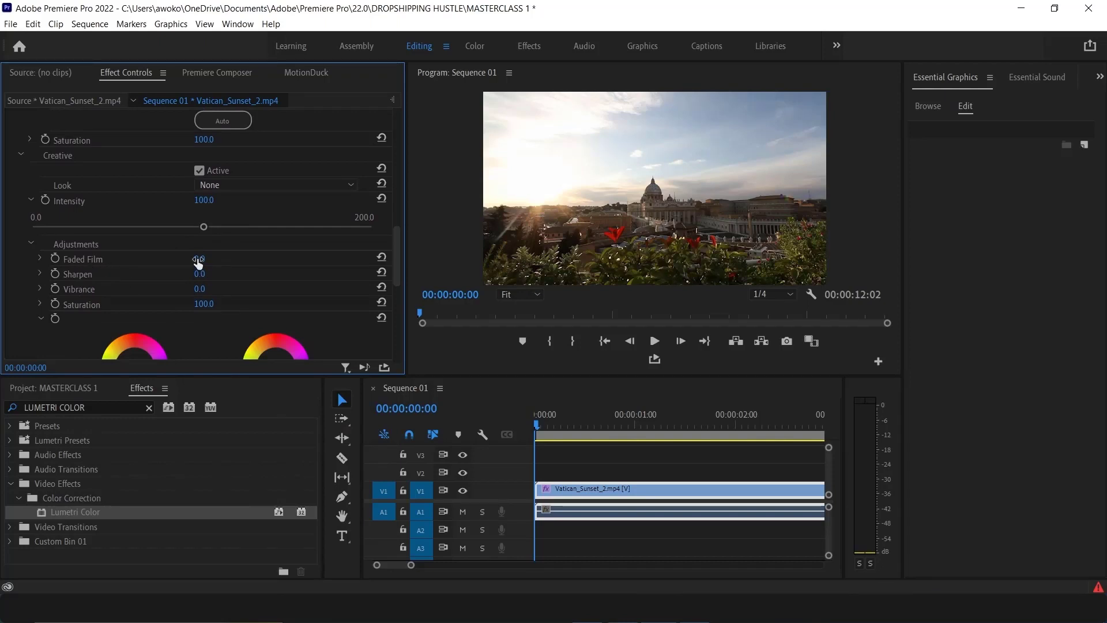
scroll(149, 262, down, 9)
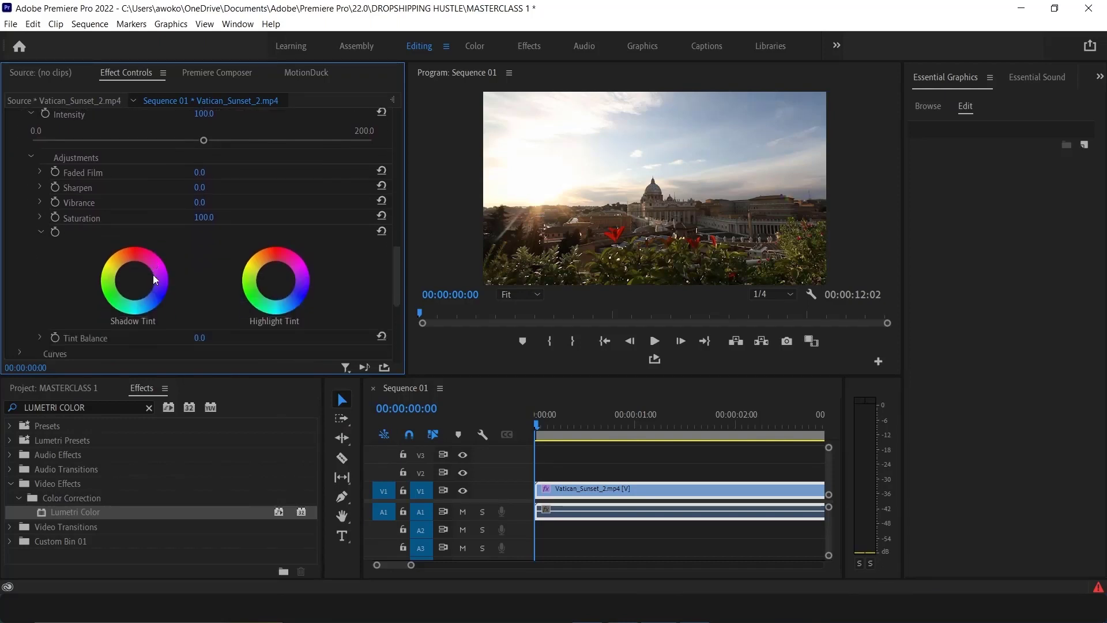
scroll(154, 278, down, 9)
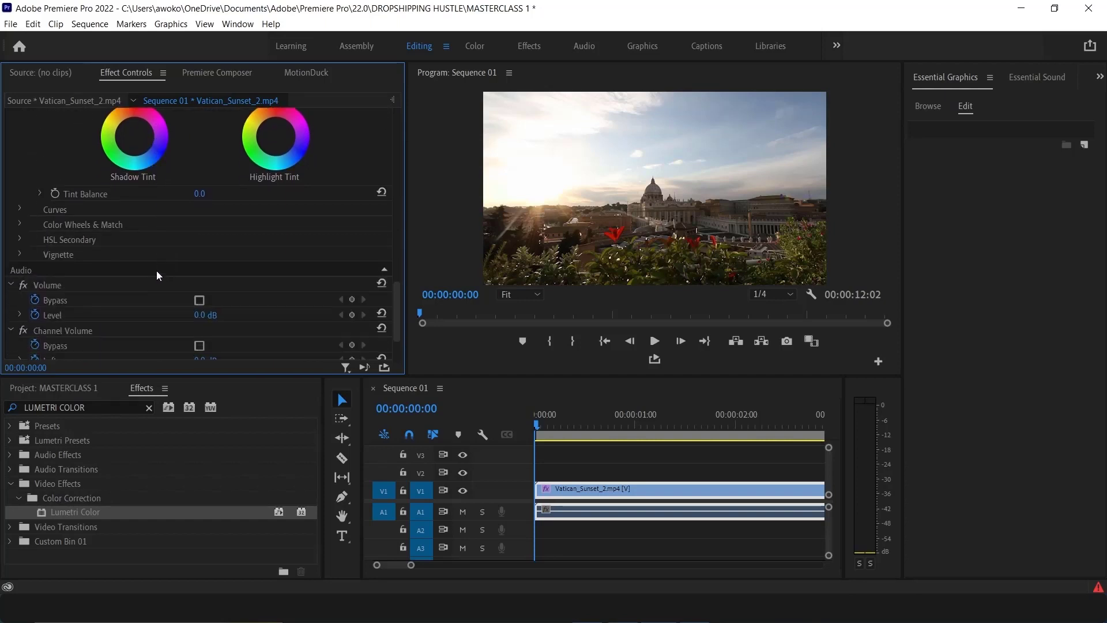
scroll(156, 264, down, 3)
scroll(156, 259, up, 12)
scroll(151, 251, up, 5)
scroll(202, 224, down, 5)
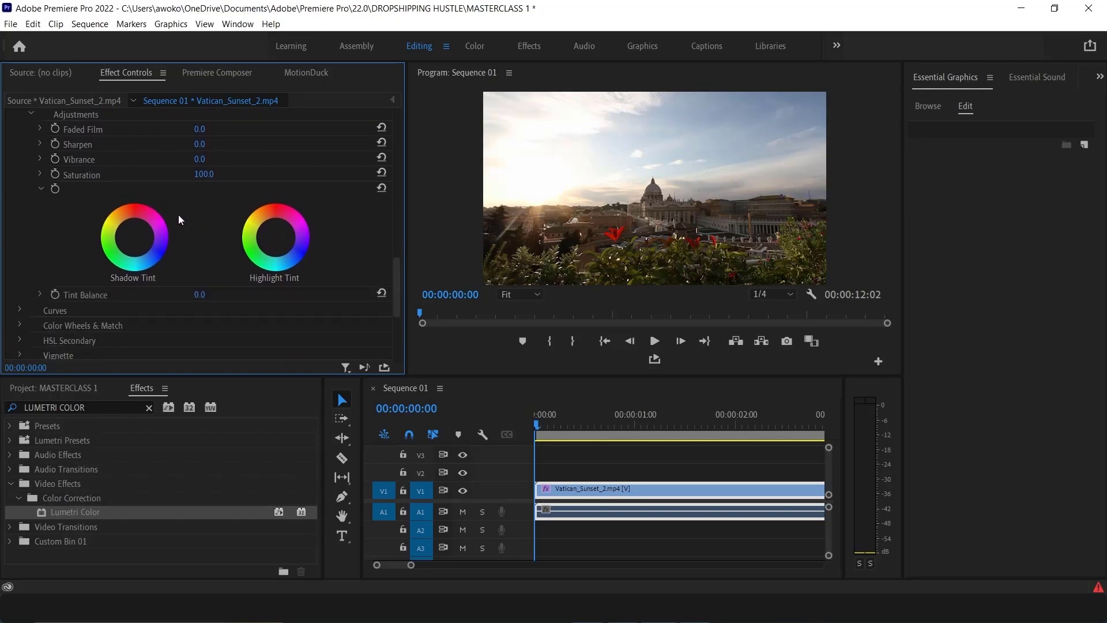
scroll(188, 223, down, 5)
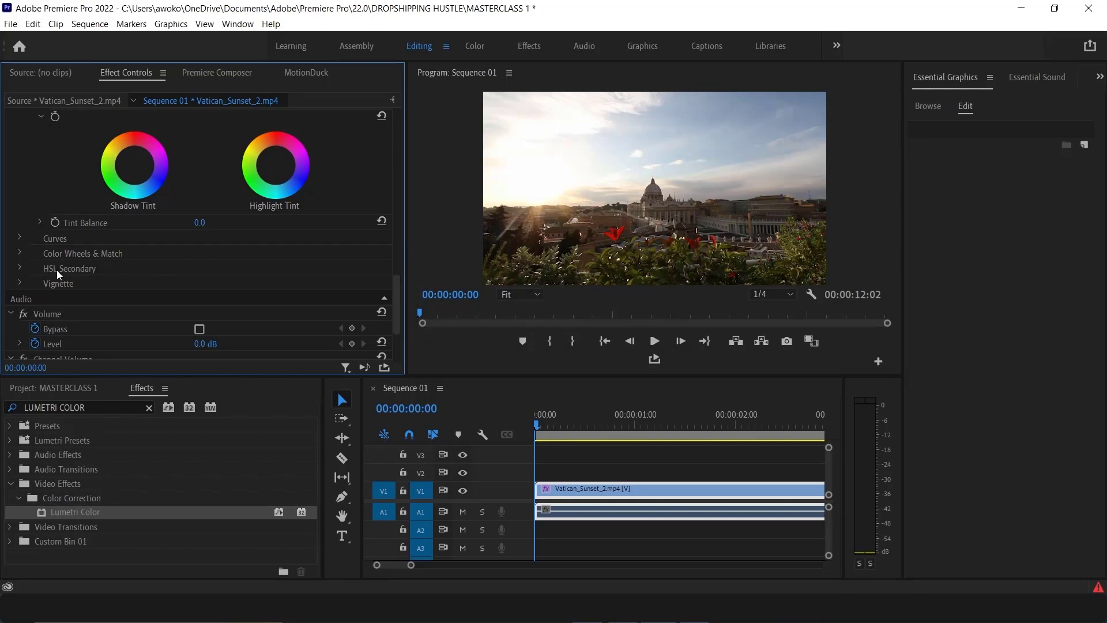
Expand HSL Secondary and set the key colour by sampling the sky in the Program Monitor
click(20, 268)
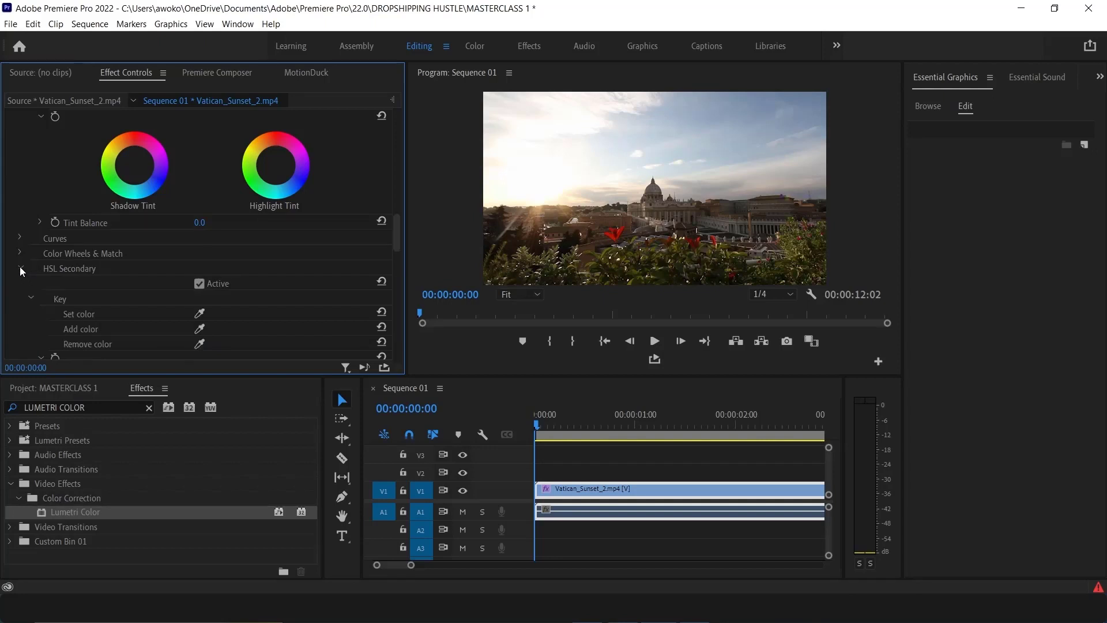
scroll(33, 278, down, 2)
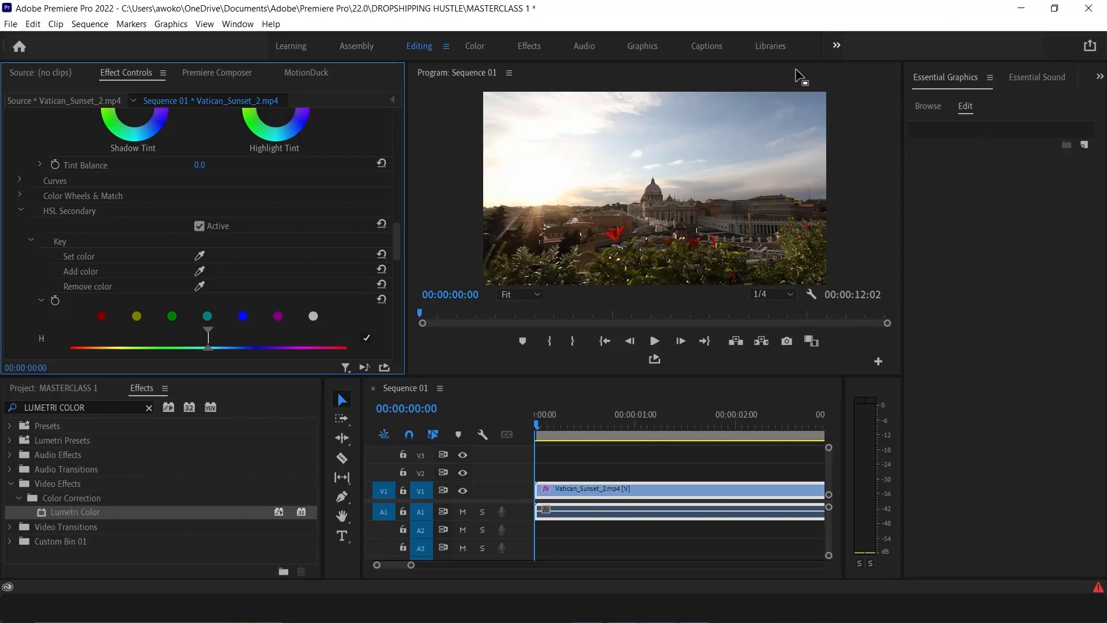
click(201, 256)
click(712, 122)
Turn on Show Mask for the HSL Secondary key
scroll(23, 295, down, 2)
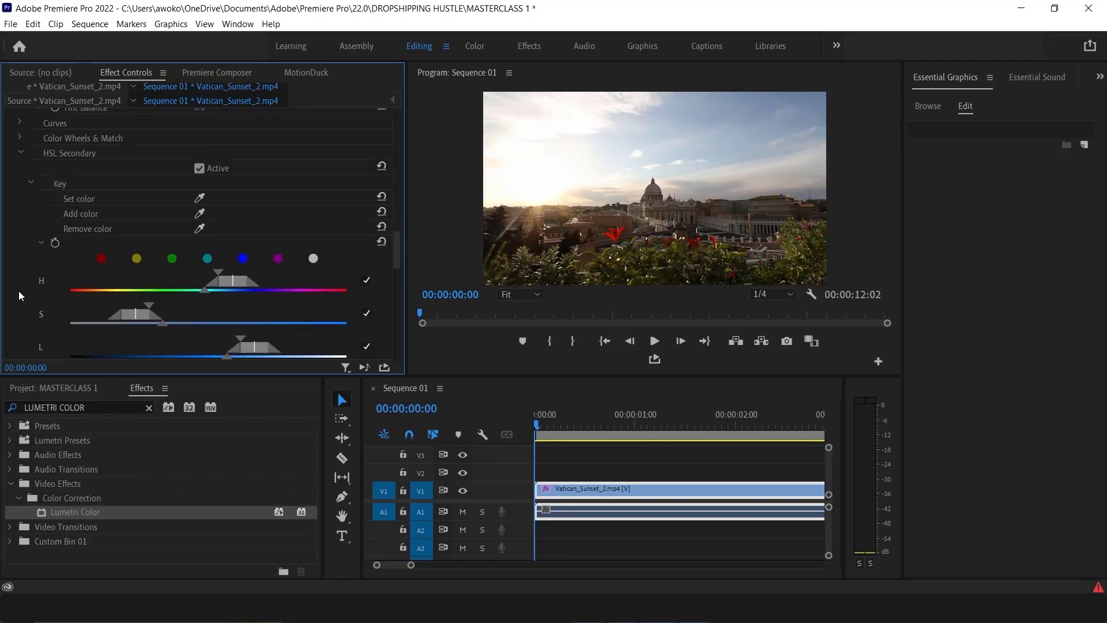
scroll(19, 292, down, 3)
scroll(9, 272, down, 1)
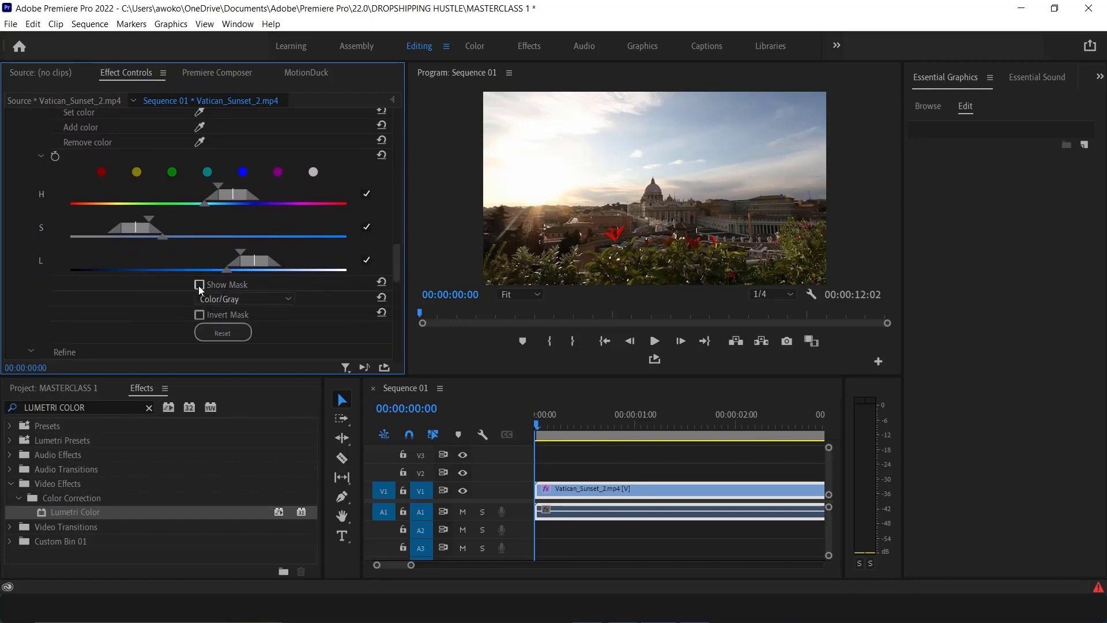
click(199, 285)
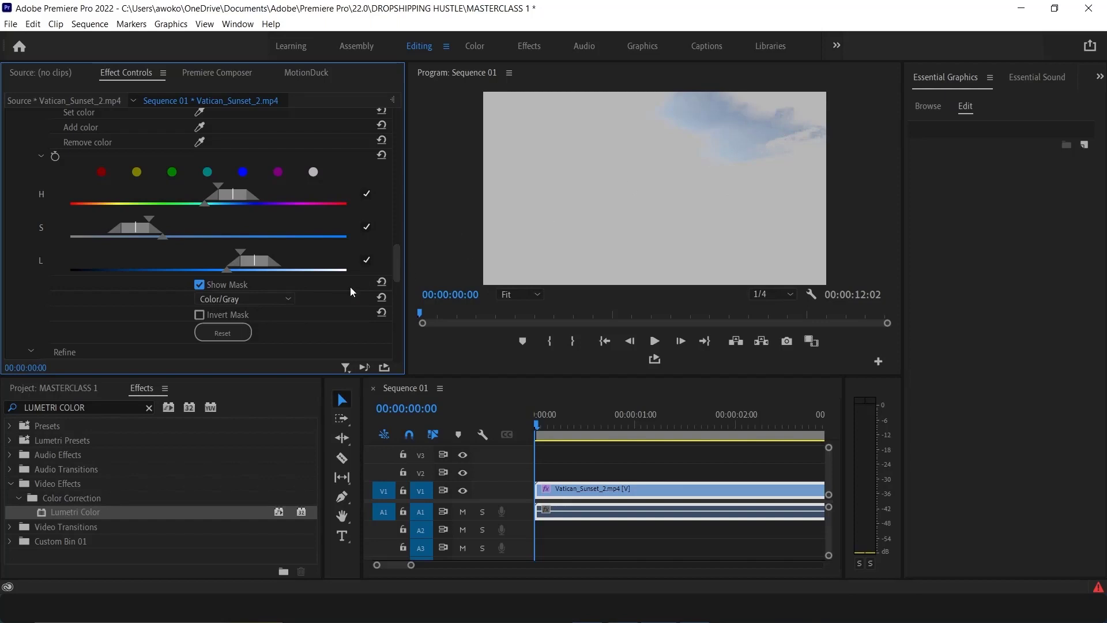
Switch the mask display to Color/Black, then White/Black, and back to Color/Gray
click(268, 300)
click(243, 327)
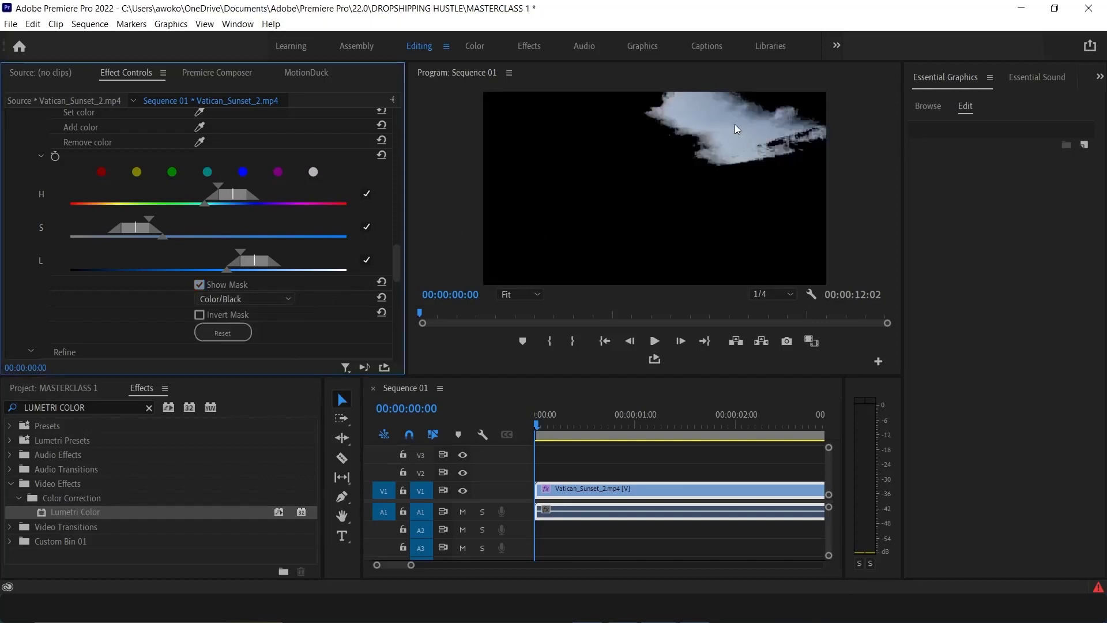
click(258, 301)
click(238, 343)
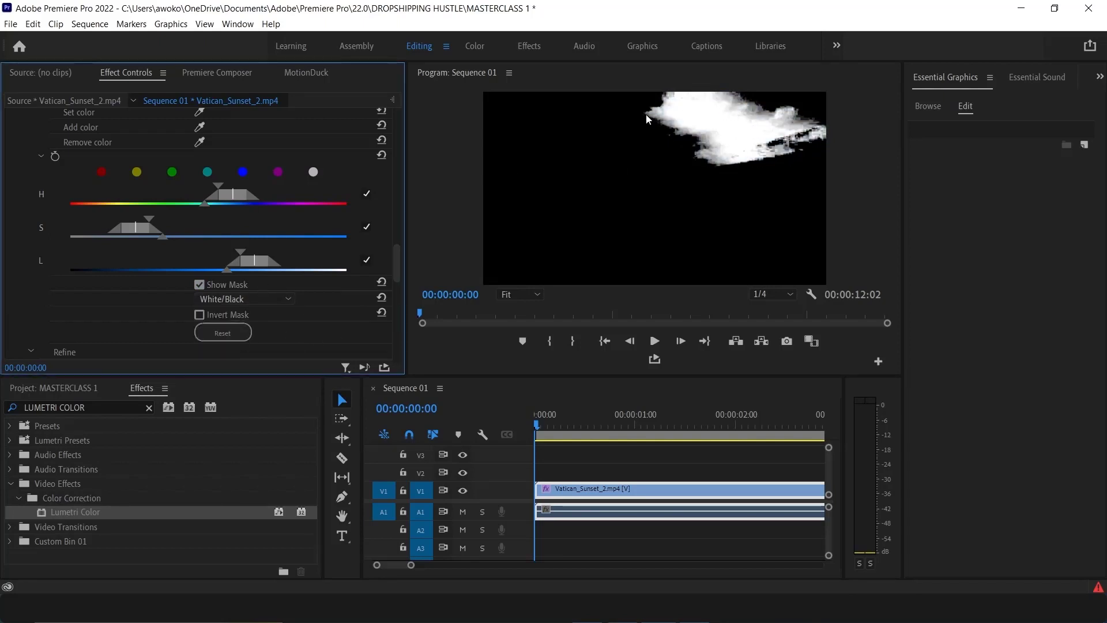
click(250, 300)
click(240, 314)
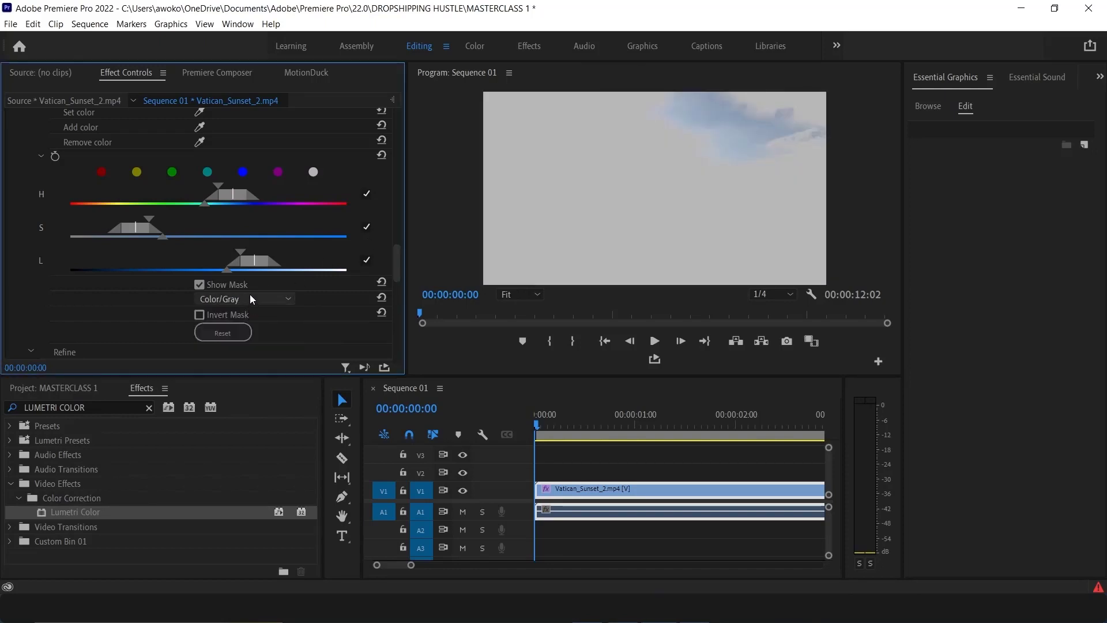
Add another sky colour to the HSL Secondary key by sampling the sky left of the dome
scroll(29, 255, up, 3)
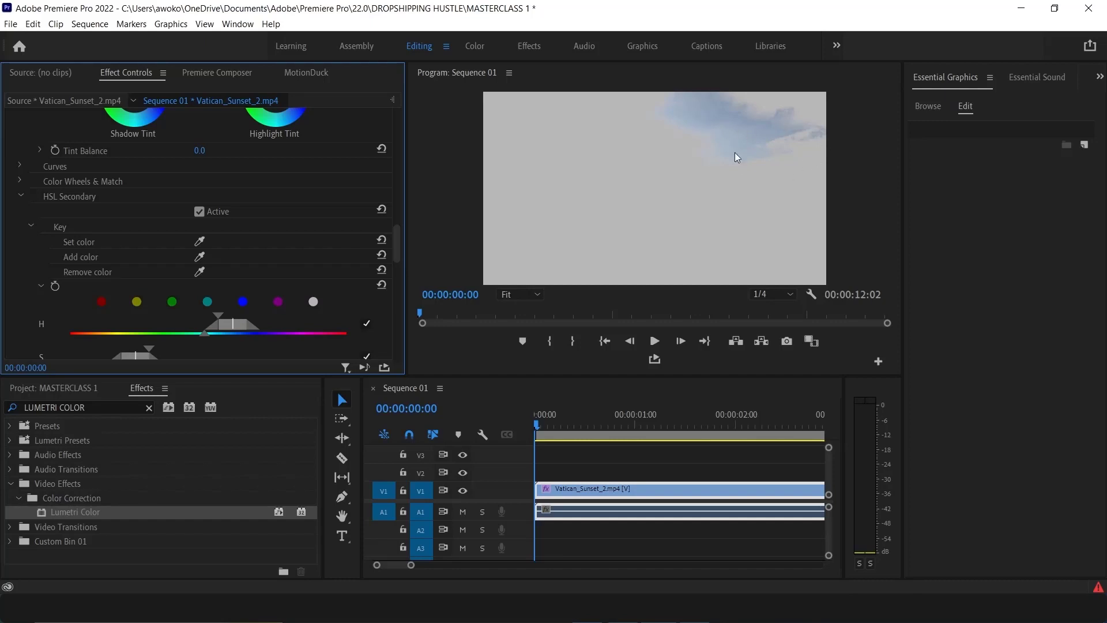
click(200, 257)
click(646, 120)
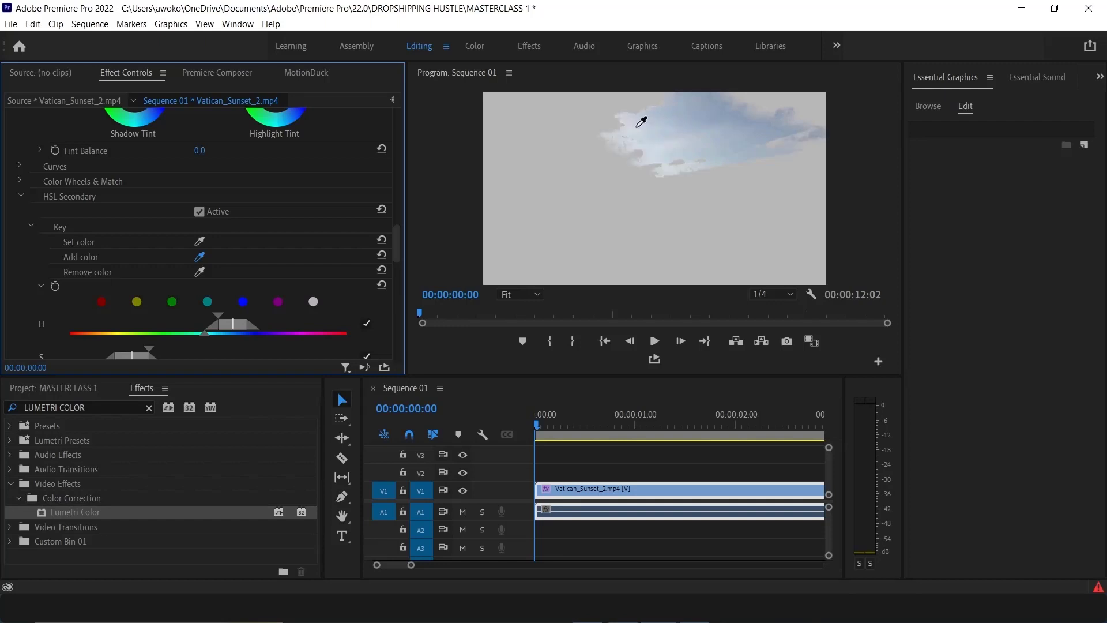
click(603, 109)
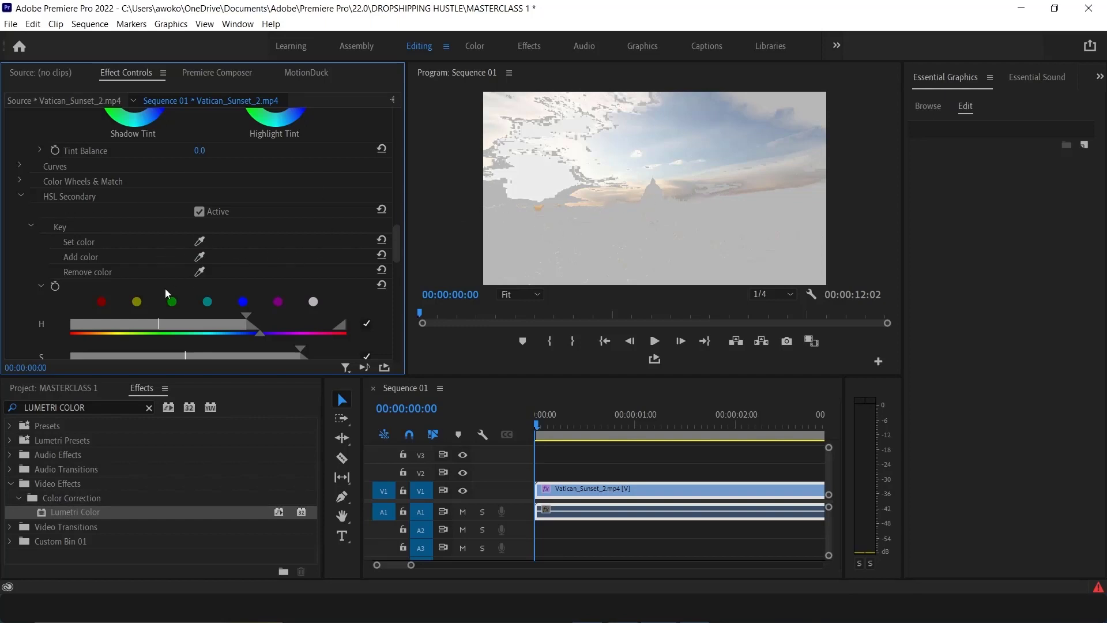
Set the HSL Secondary Refine Blur to 2.0
scroll(34, 278, down, 5)
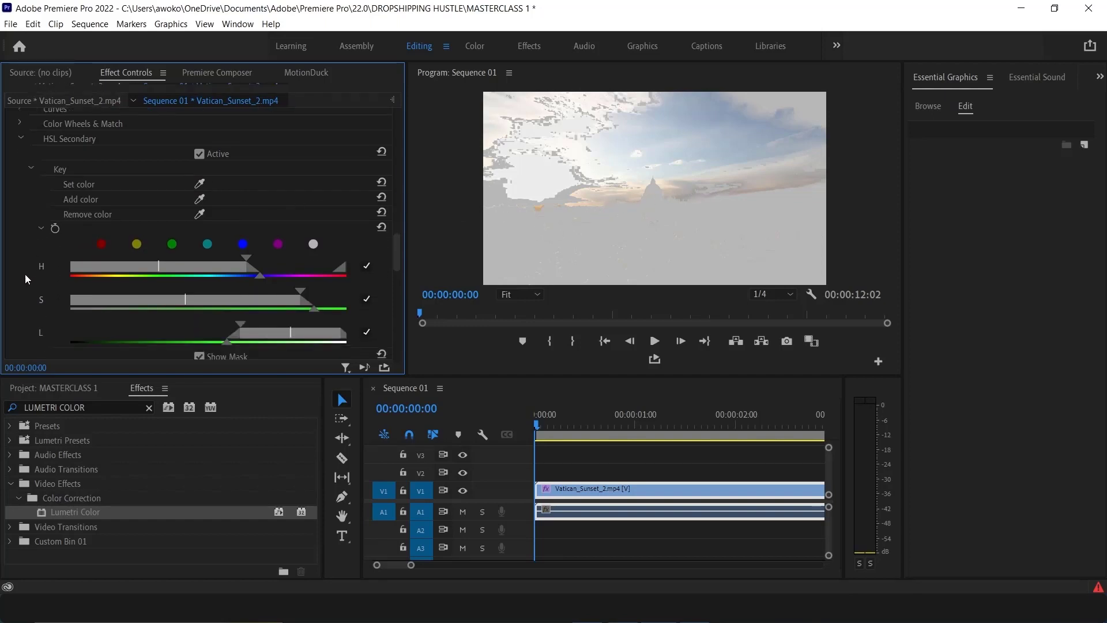
scroll(13, 268, down, 5)
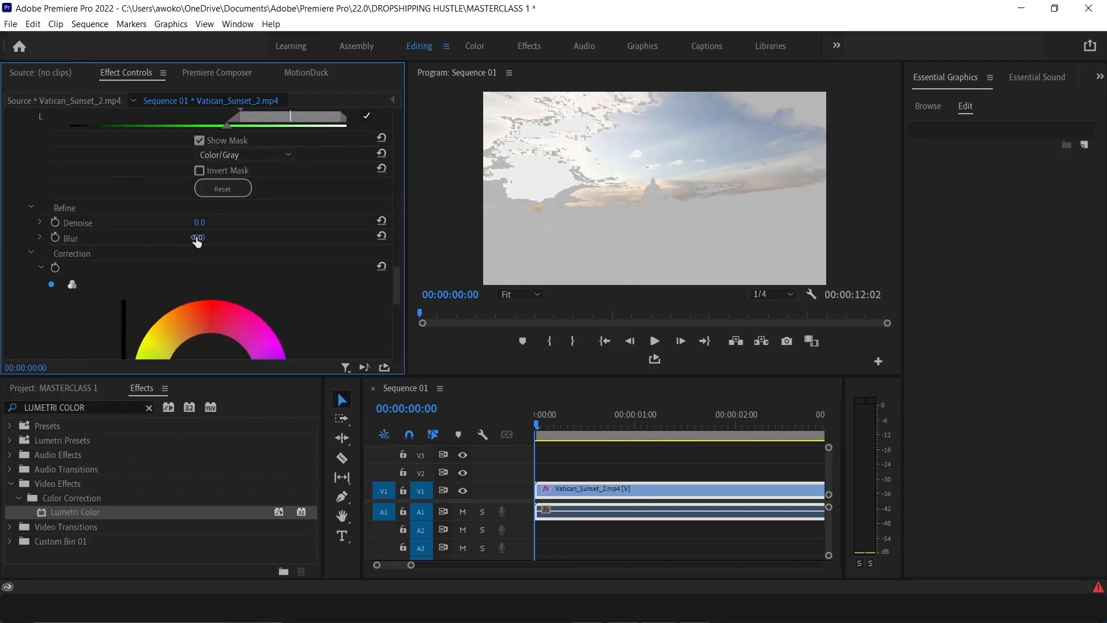
drag(197, 238, 236, 238)
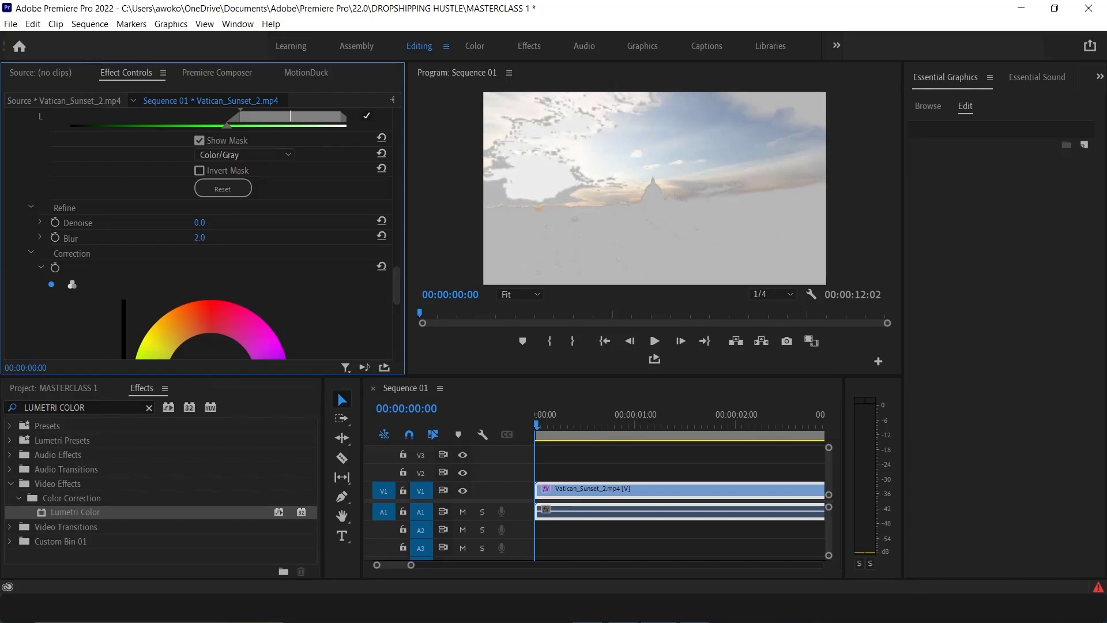
scroll(95, 300, down, 3)
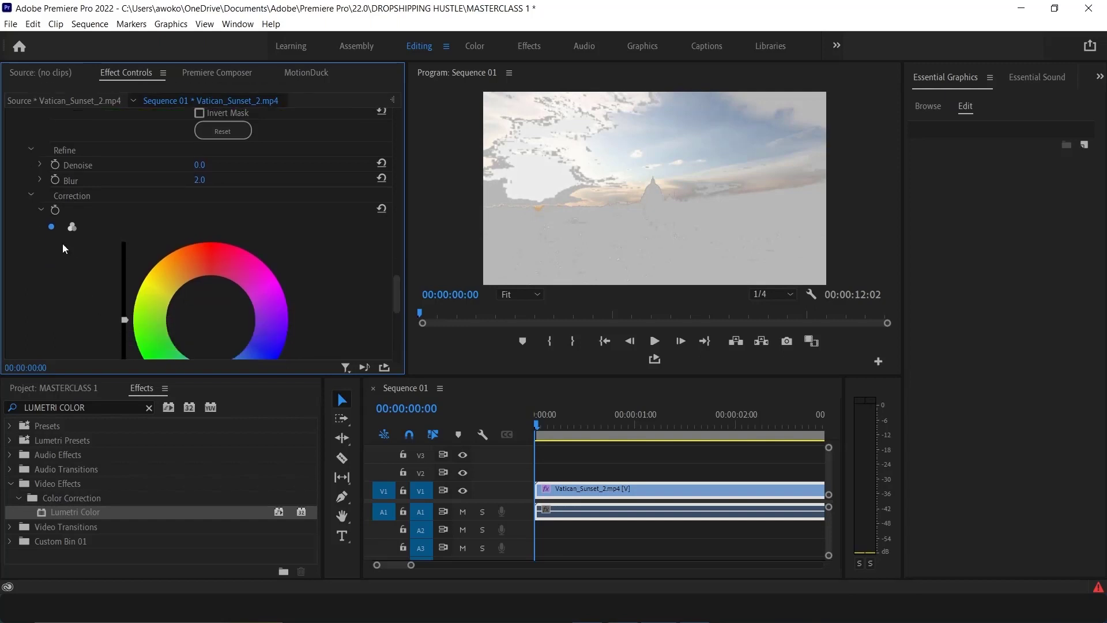
Shift the HSL Secondary correction wheel toward blue to tint the keyed sky
scroll(87, 230, down, 2)
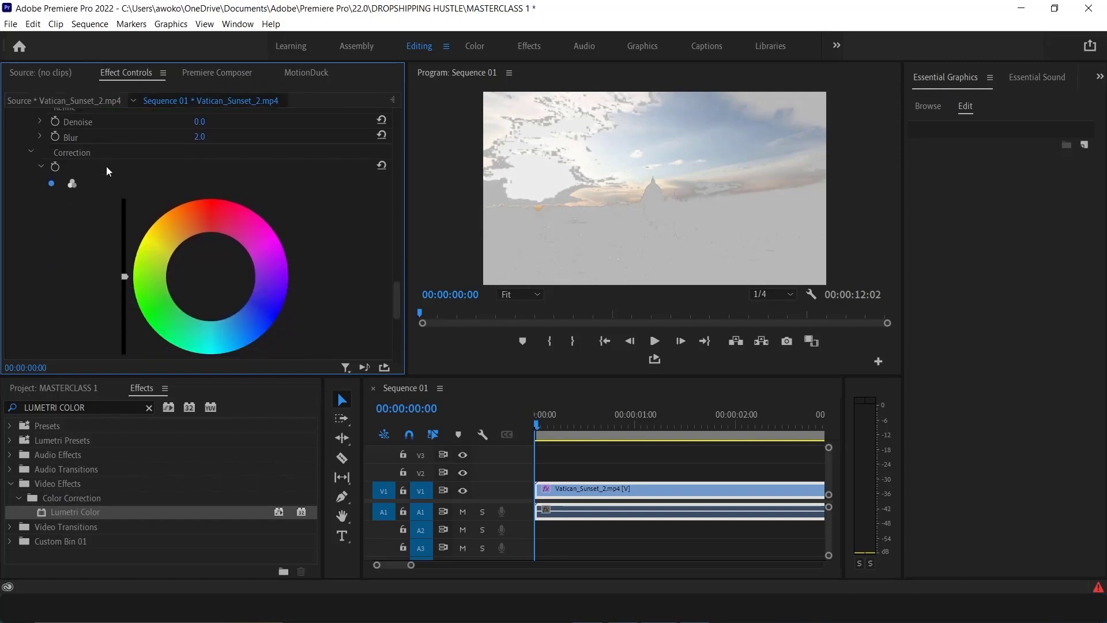
scroll(212, 254, down, 2)
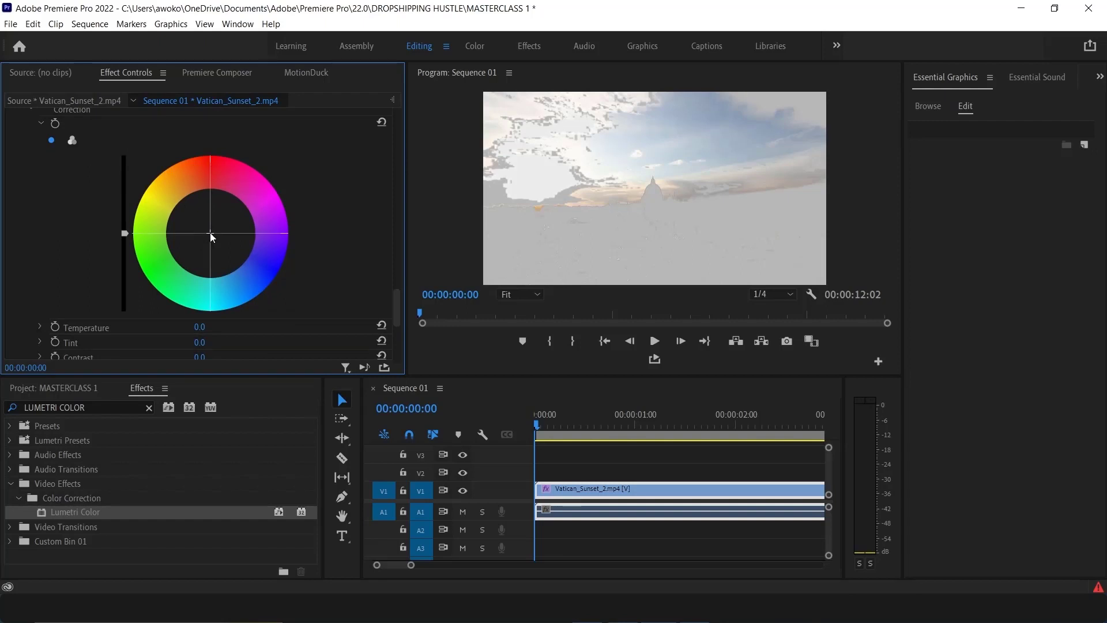
click(212, 237)
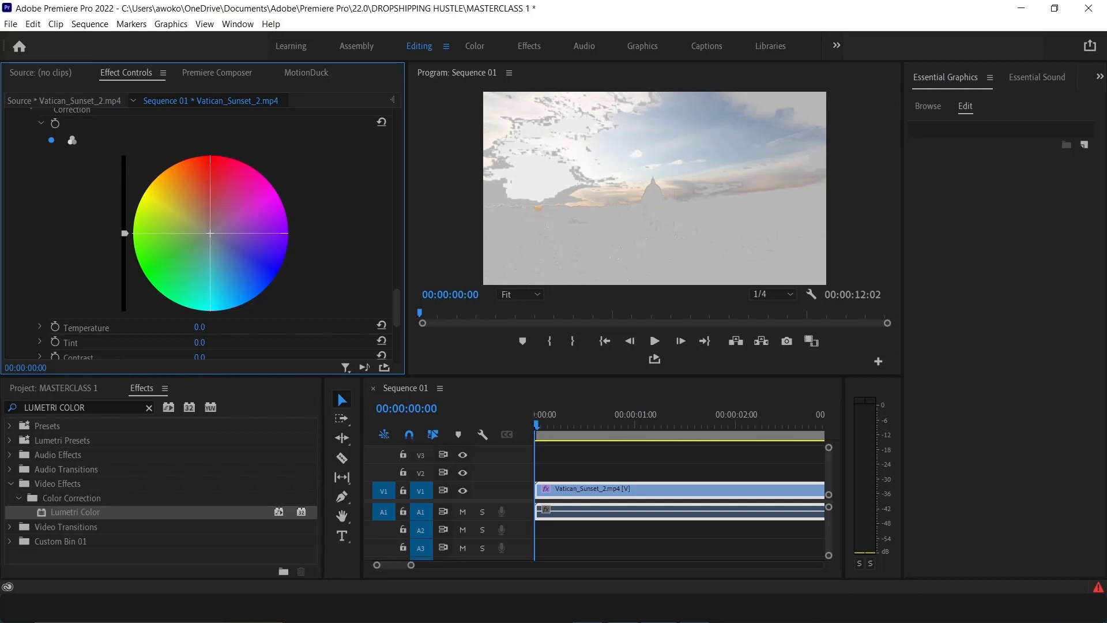
drag(210, 232, 250, 292)
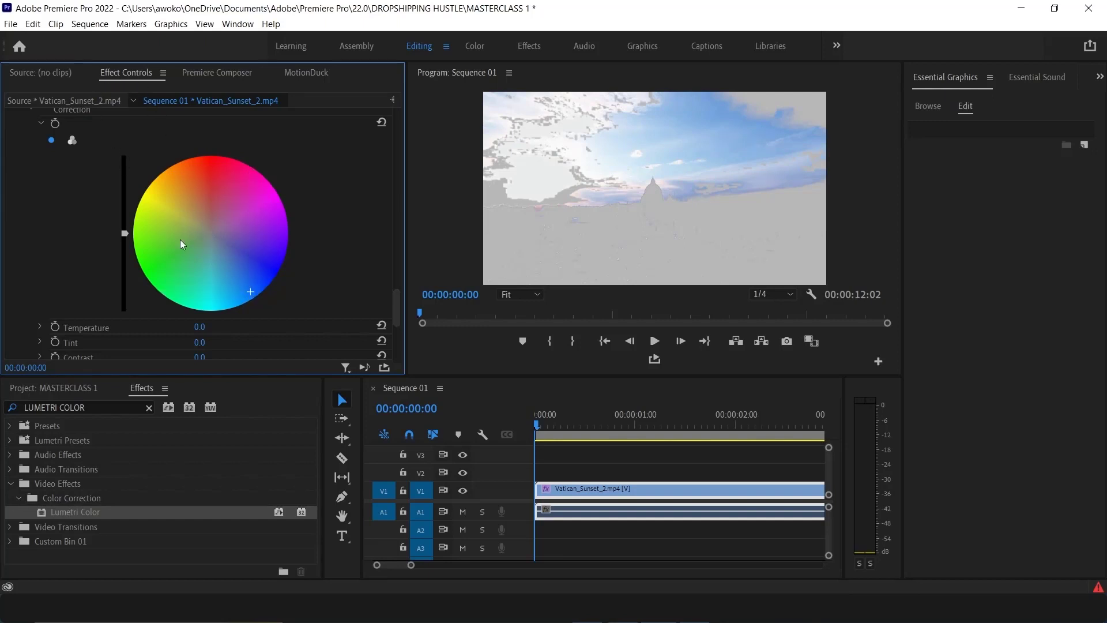
Turn off Show Mask for the HSL Secondary key
scroll(176, 231, up, 2)
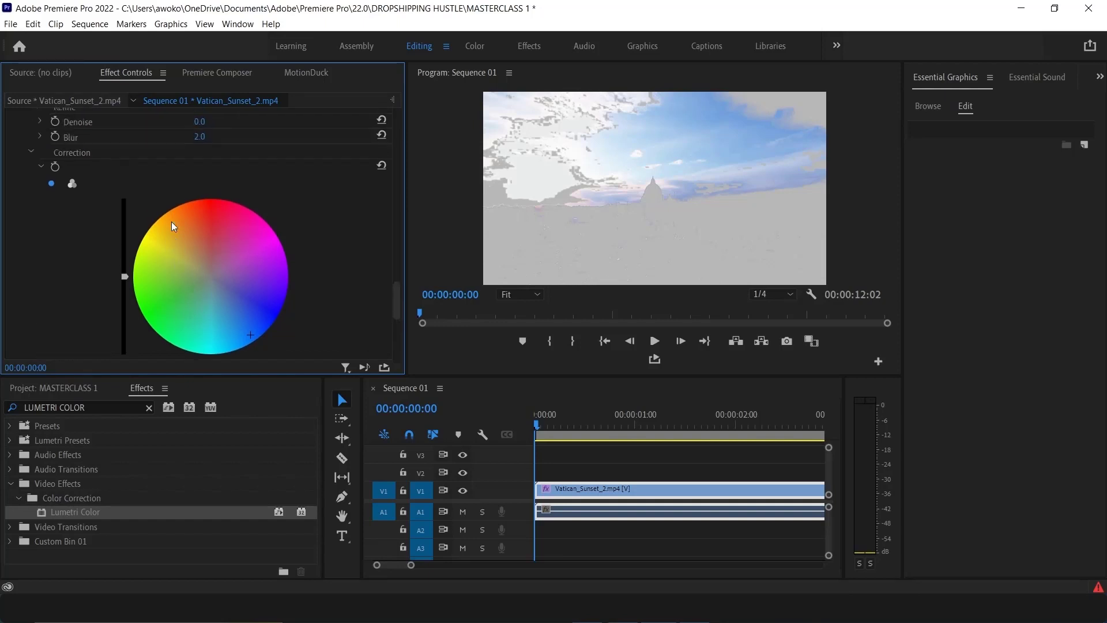
scroll(43, 229, up, 6)
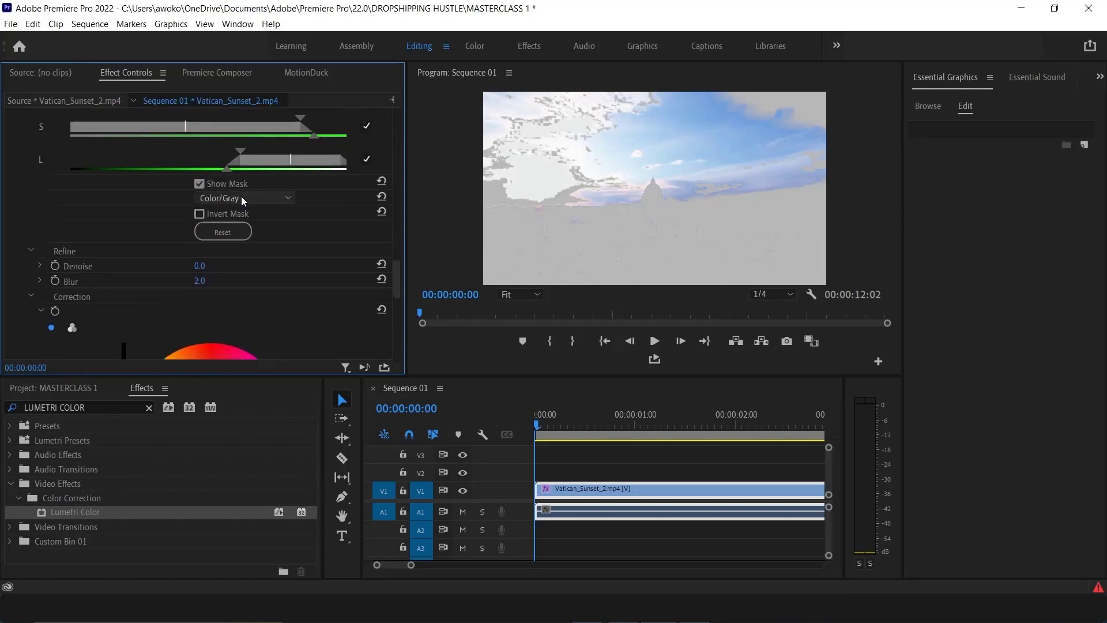
click(241, 196)
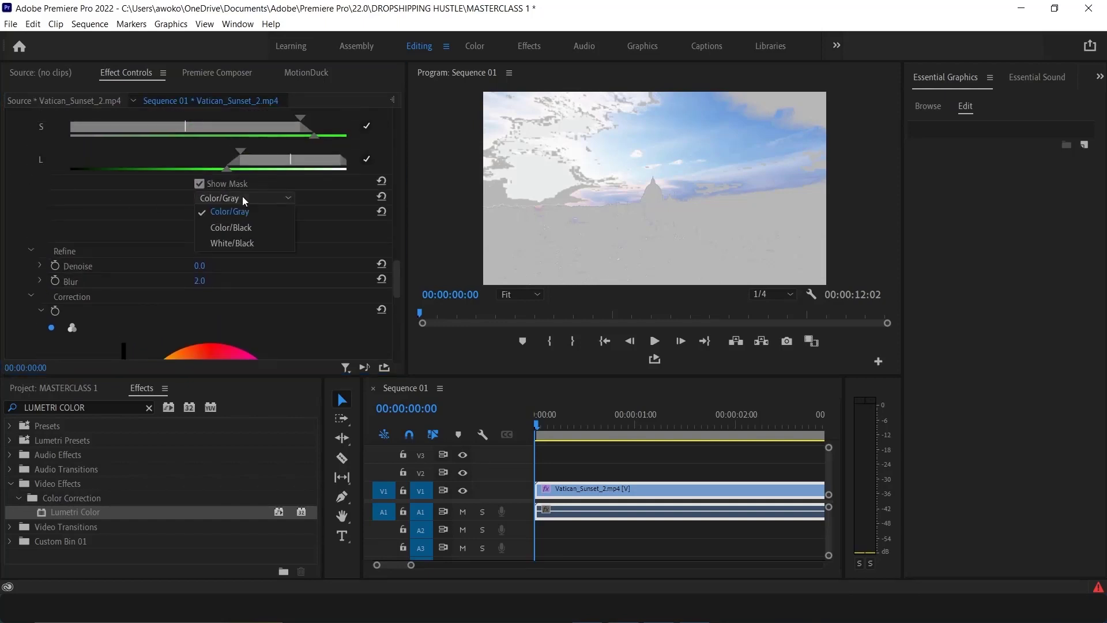
click(199, 183)
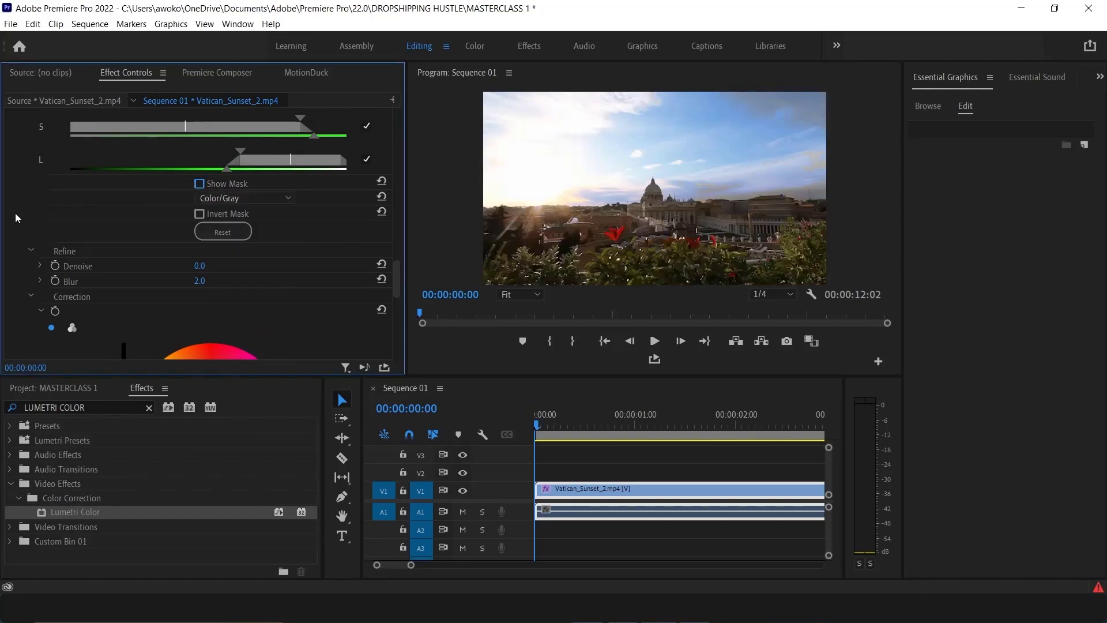
Toggle the Lumetri Color effect off and on to compare the graded footage with the original
scroll(18, 213, up, 5)
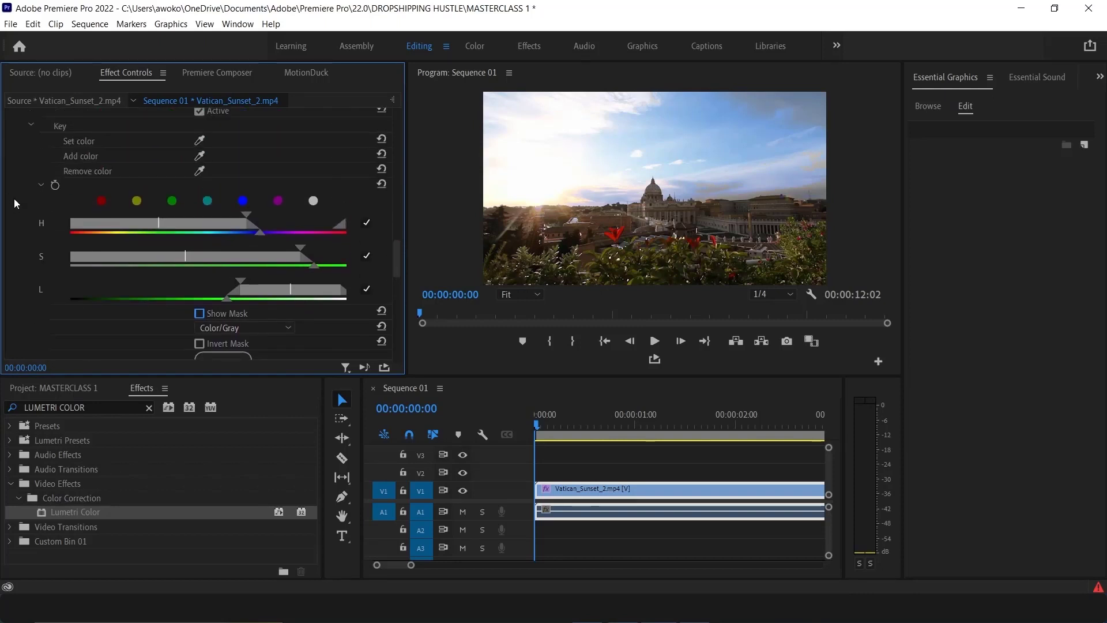
scroll(15, 196, up, 7)
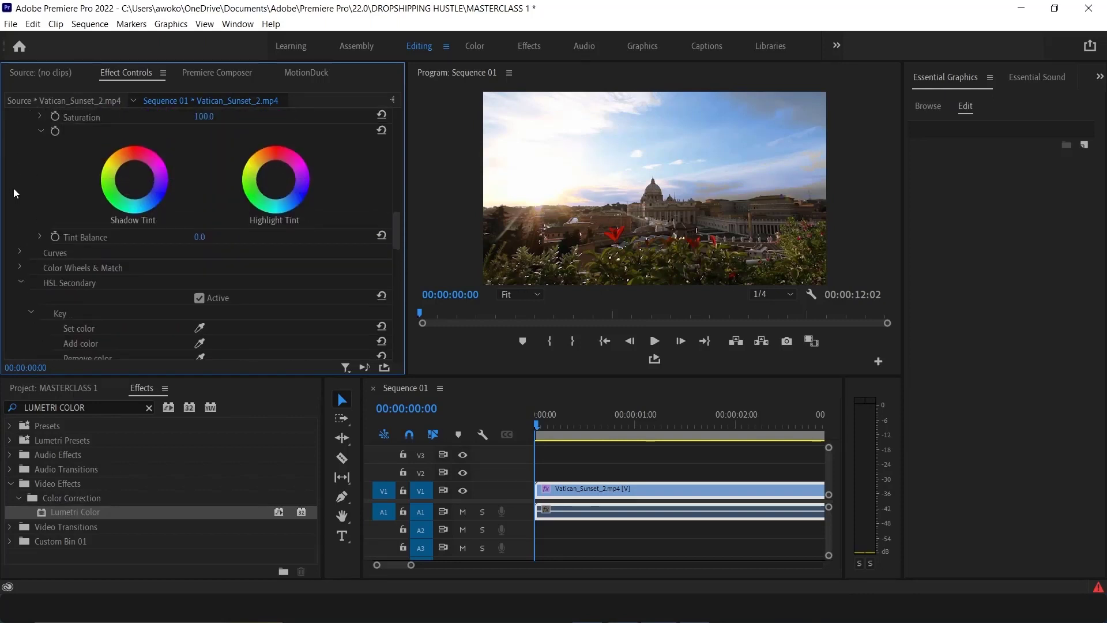
scroll(14, 188, up, 5)
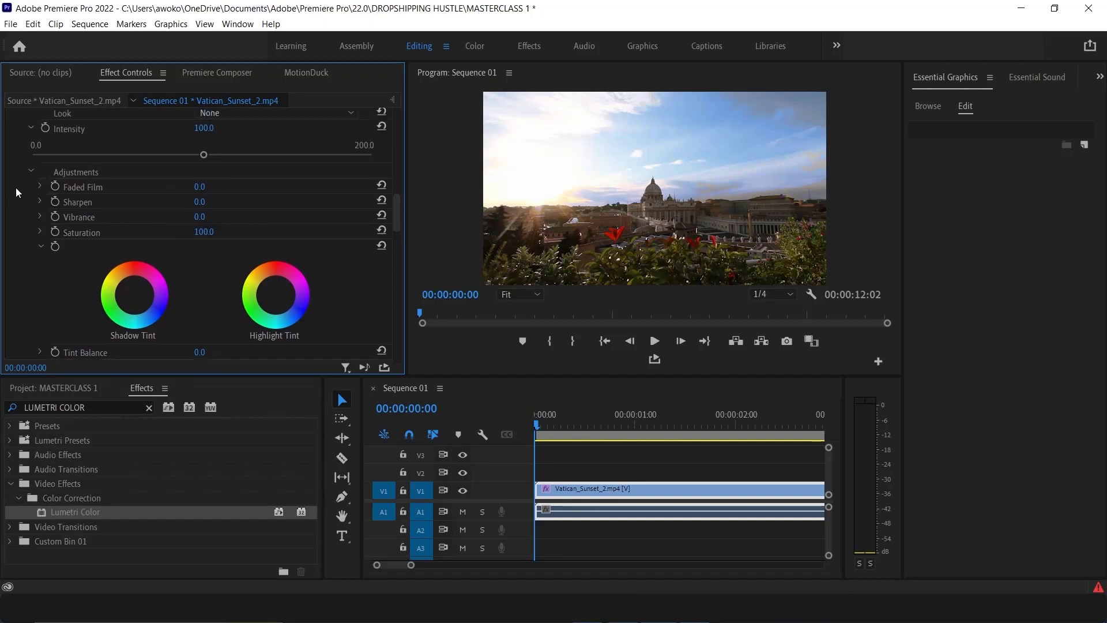
scroll(16, 188, up, 4)
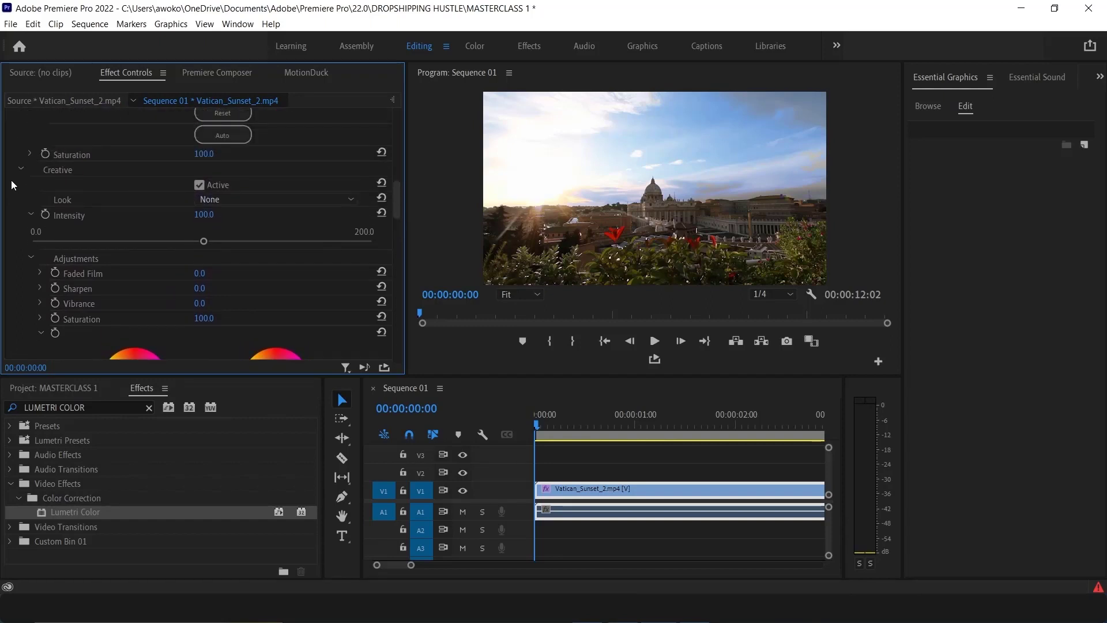
scroll(11, 184, up, 8)
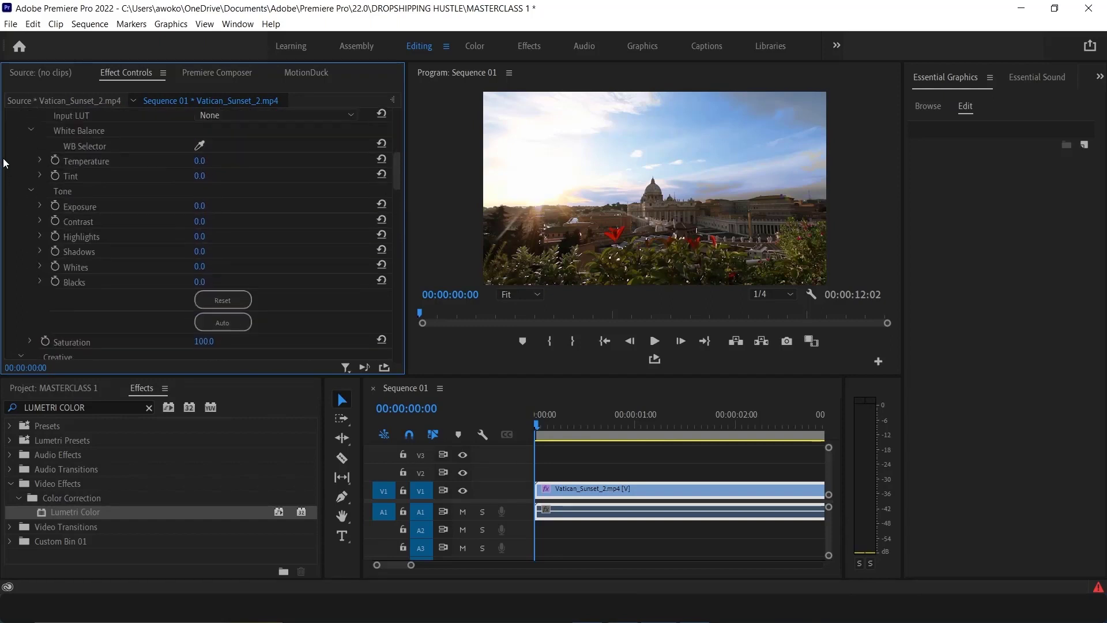
scroll(4, 163, up, 5)
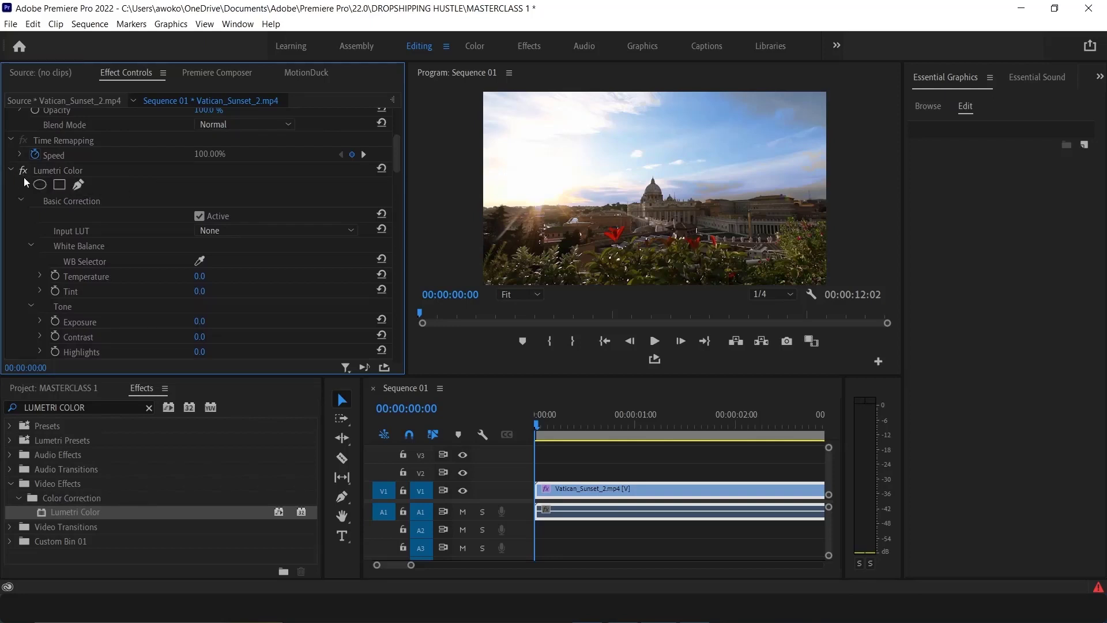
click(23, 171)
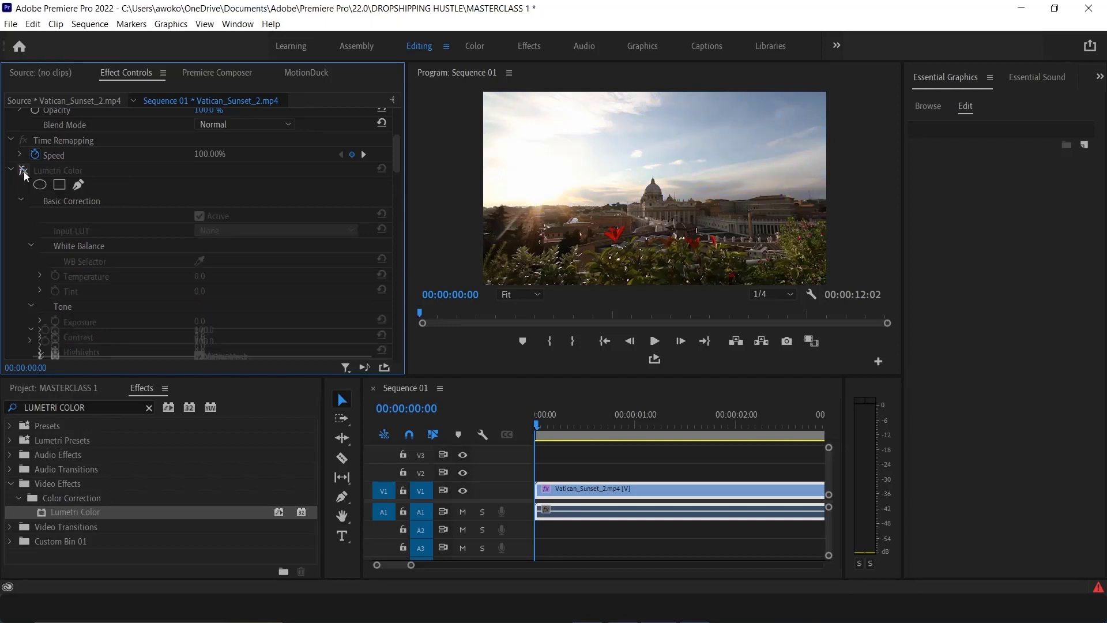
click(23, 171)
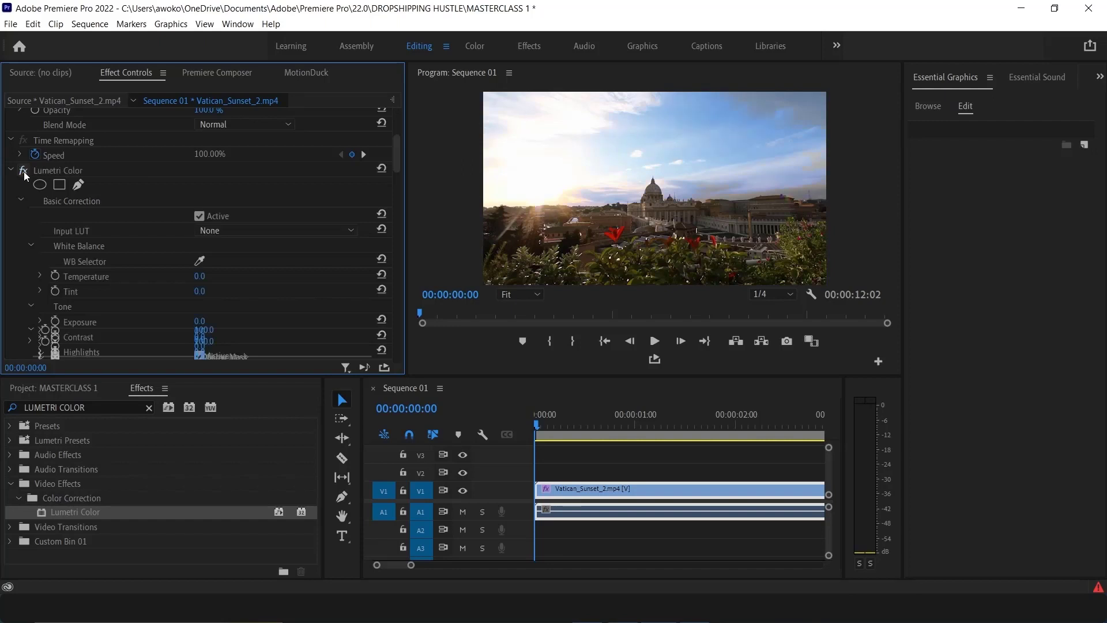
click(23, 172)
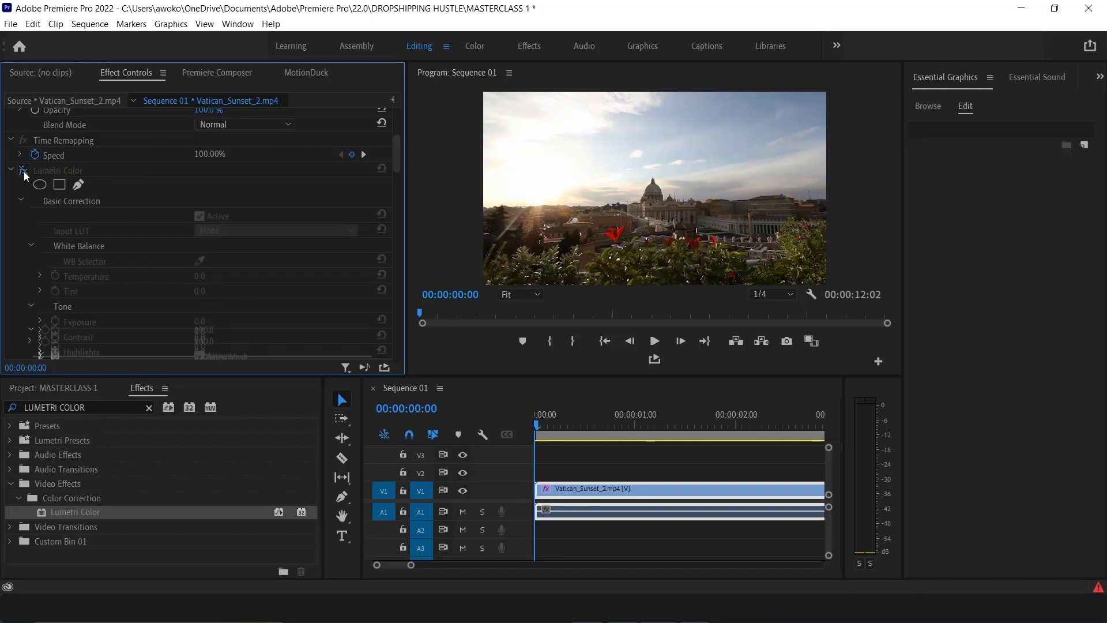
click(23, 171)
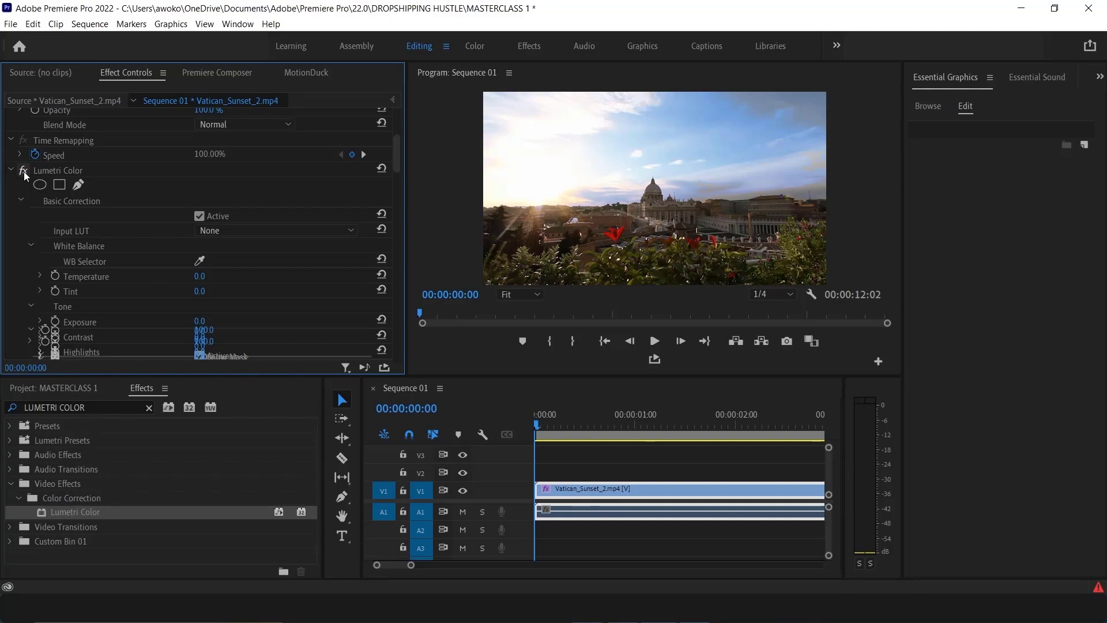
Play the sequence, stop playback, and bring the playhead back to the start
click(656, 341)
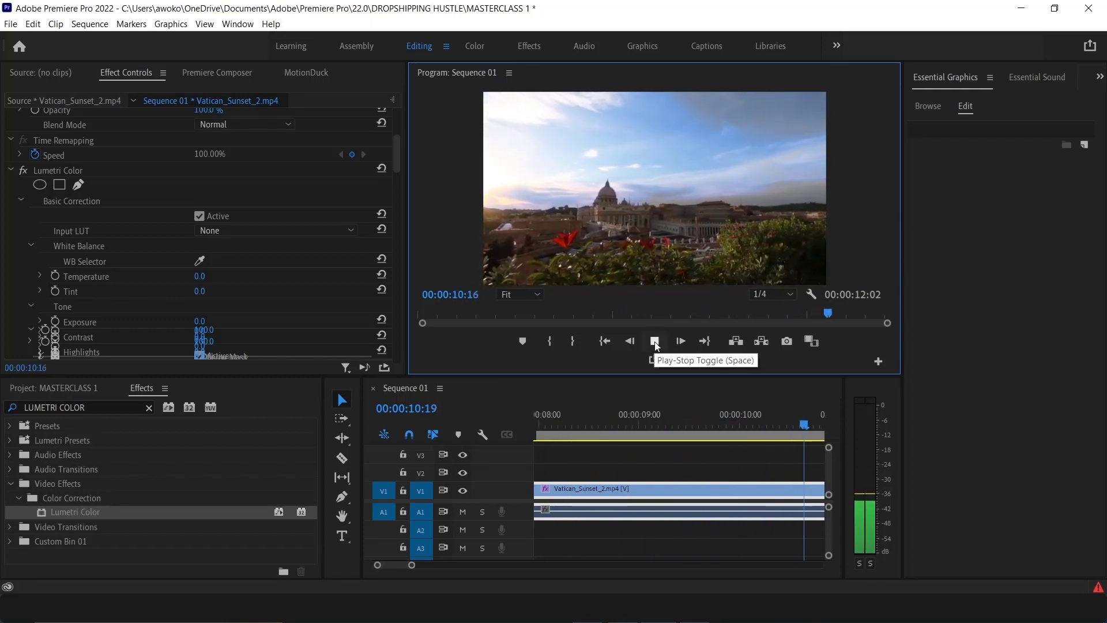
click(656, 344)
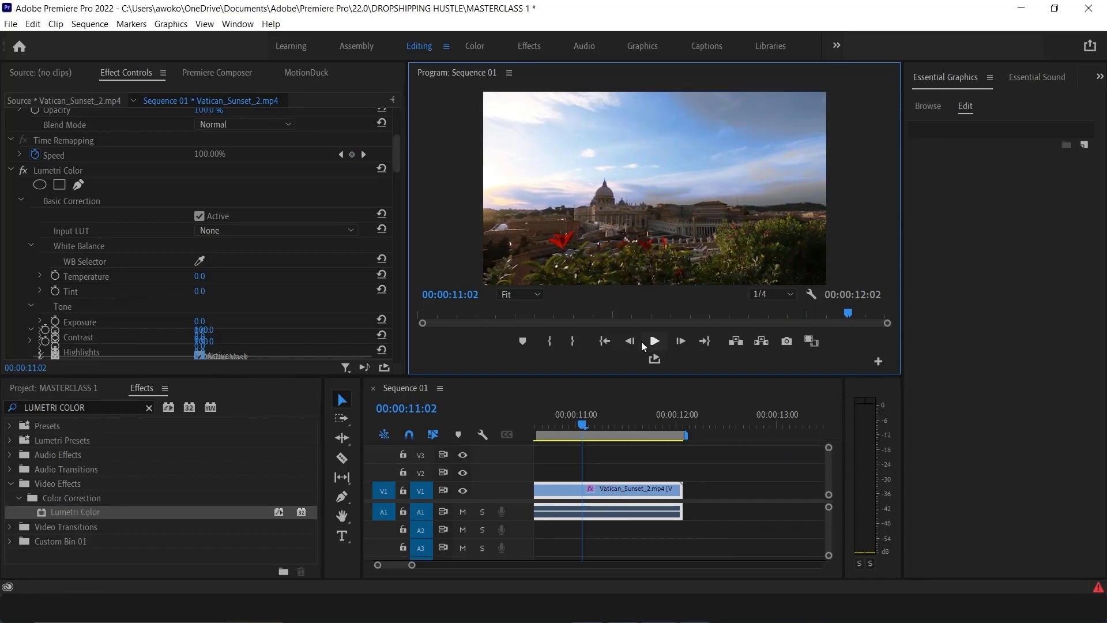
click(545, 428)
drag(545, 428, 569, 453)
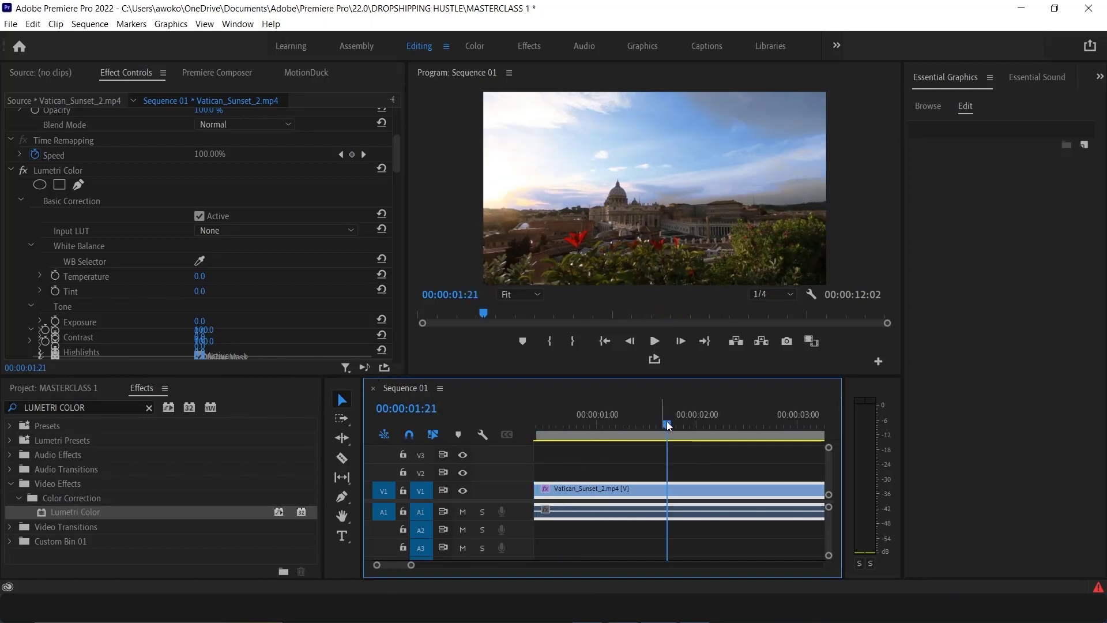
drag(666, 423, 463, 430)
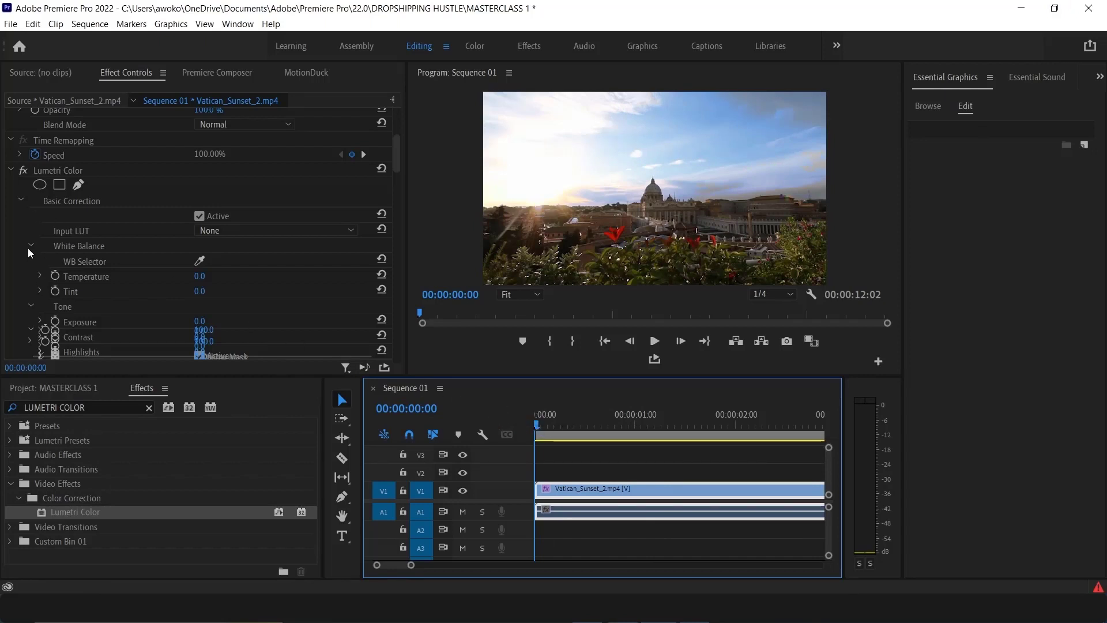
Set the HSL Secondary correction Saturation to 0.0
scroll(28, 248, up, 3)
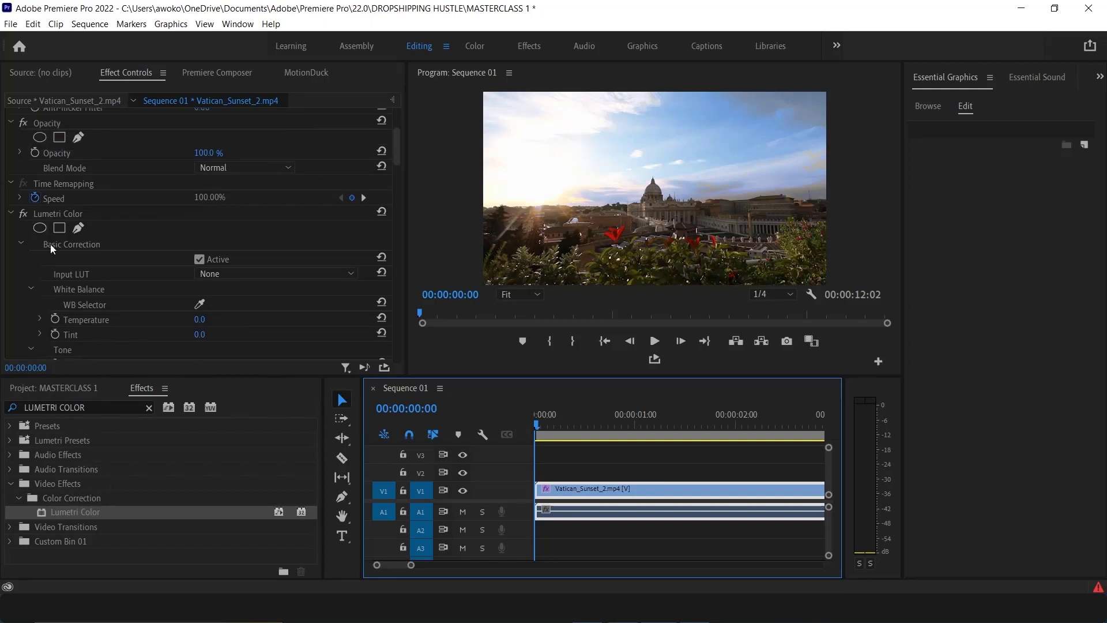
scroll(58, 259, down, 4)
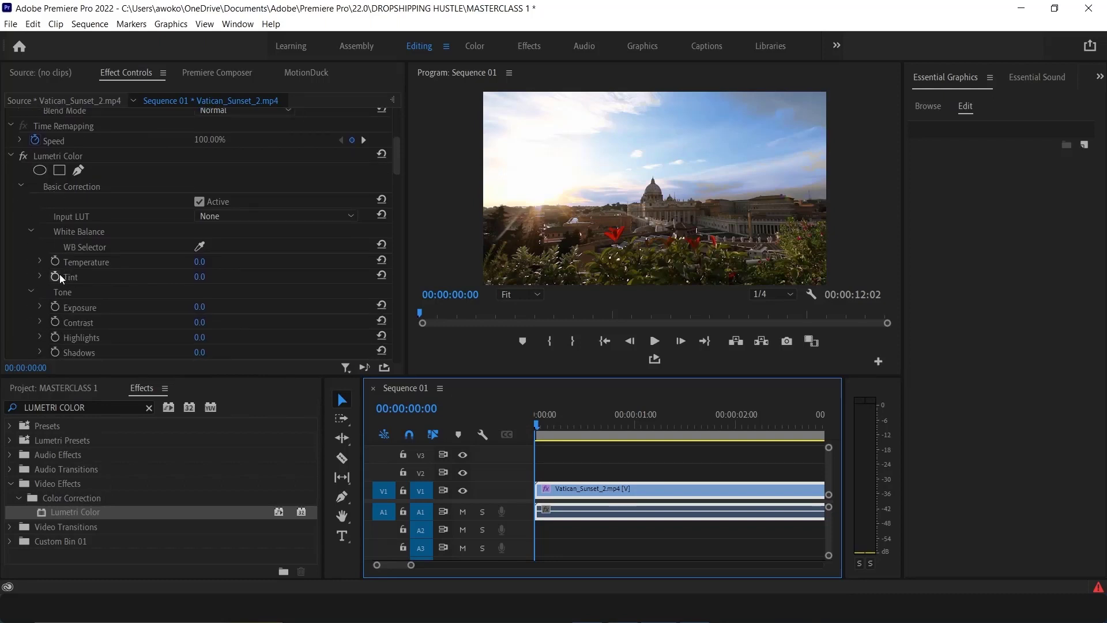
scroll(60, 274, down, 10)
scroll(50, 282, down, 12)
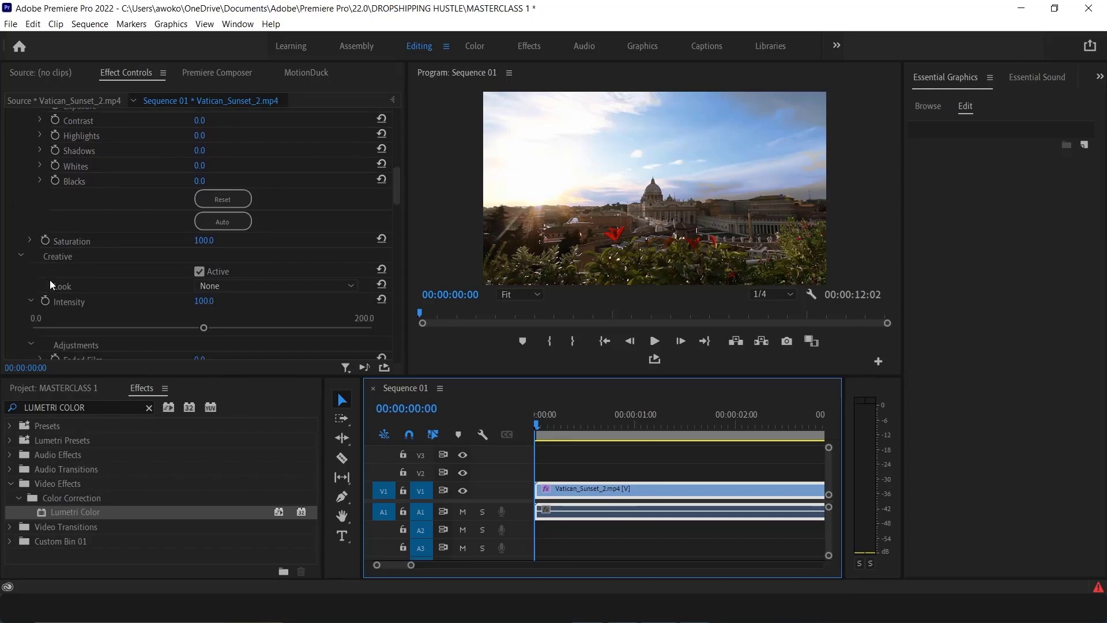
scroll(50, 279, down, 7)
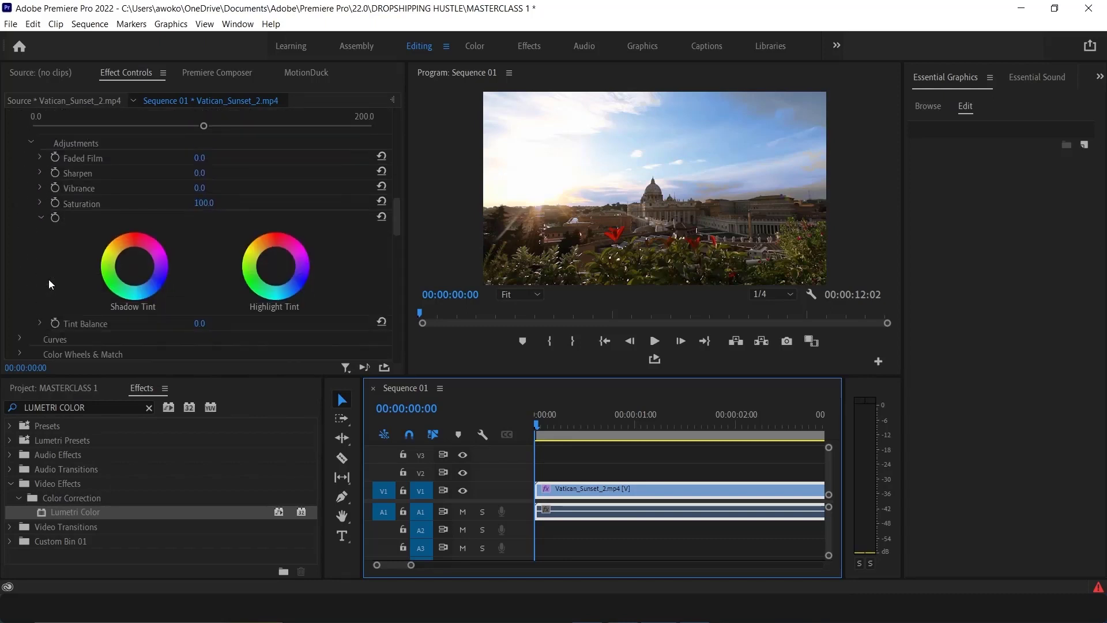
scroll(44, 274, down, 2)
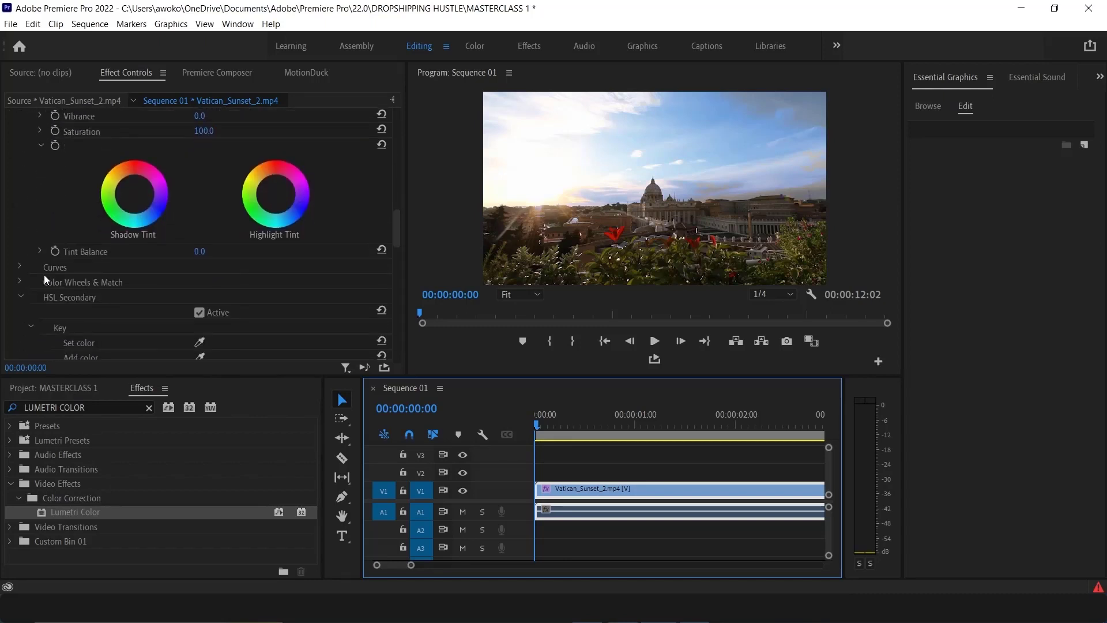
click(20, 281)
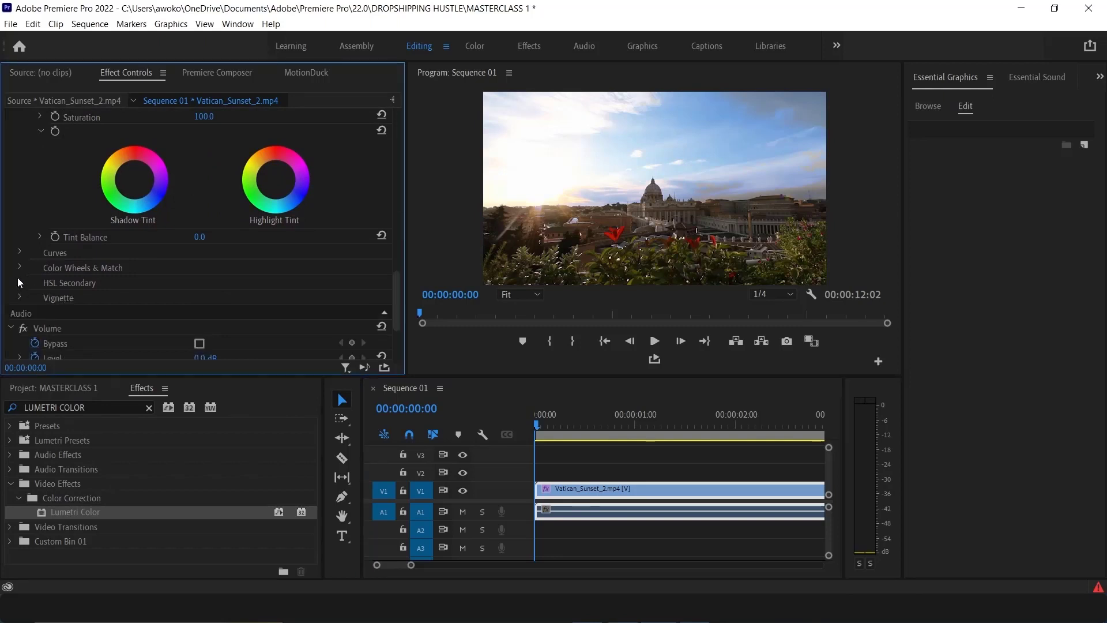
click(17, 277)
scroll(19, 284, down, 3)
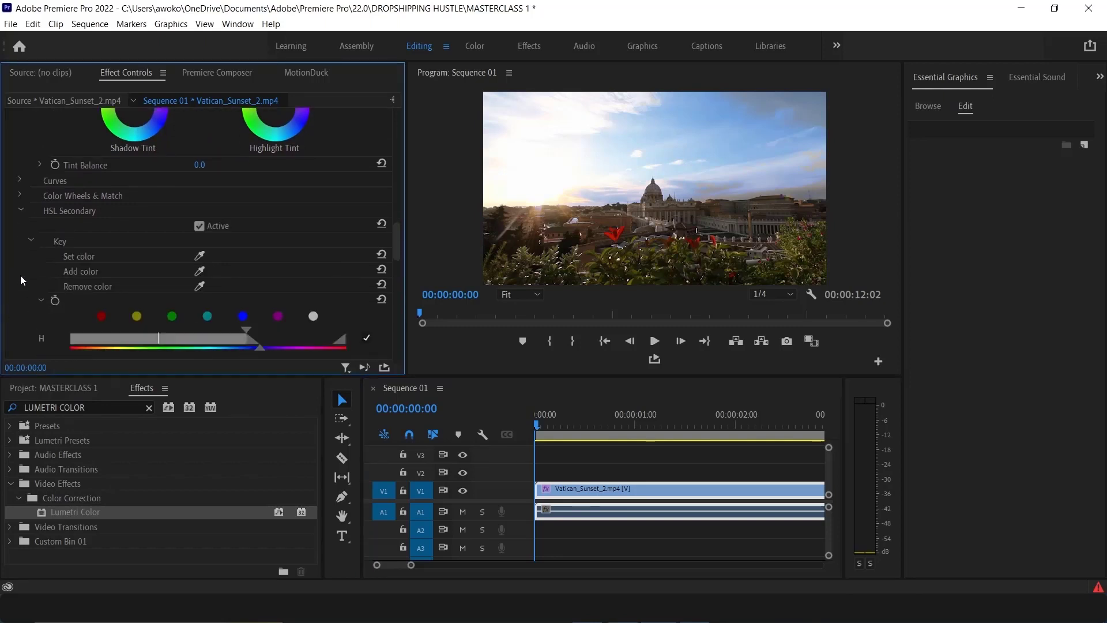
scroll(19, 275, down, 8)
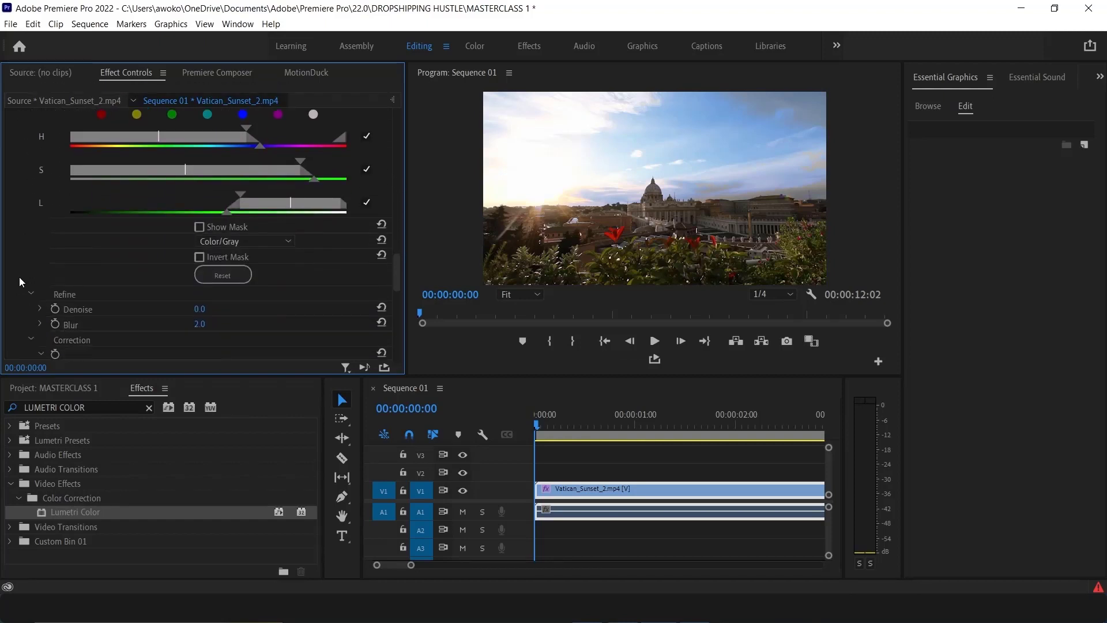
scroll(19, 275, down, 7)
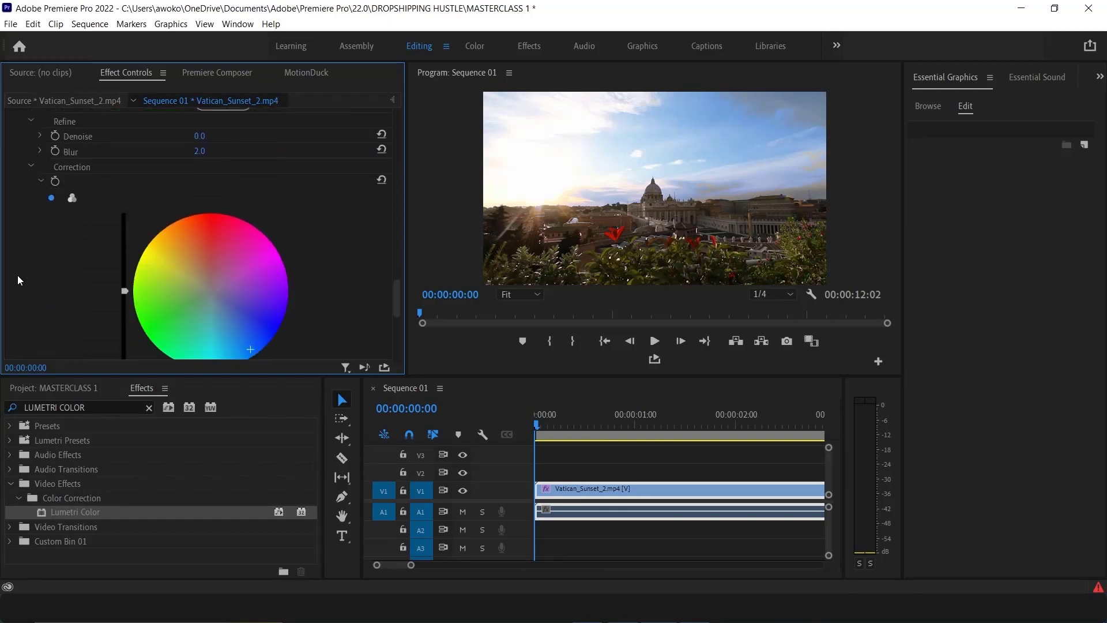
scroll(17, 280, down, 3)
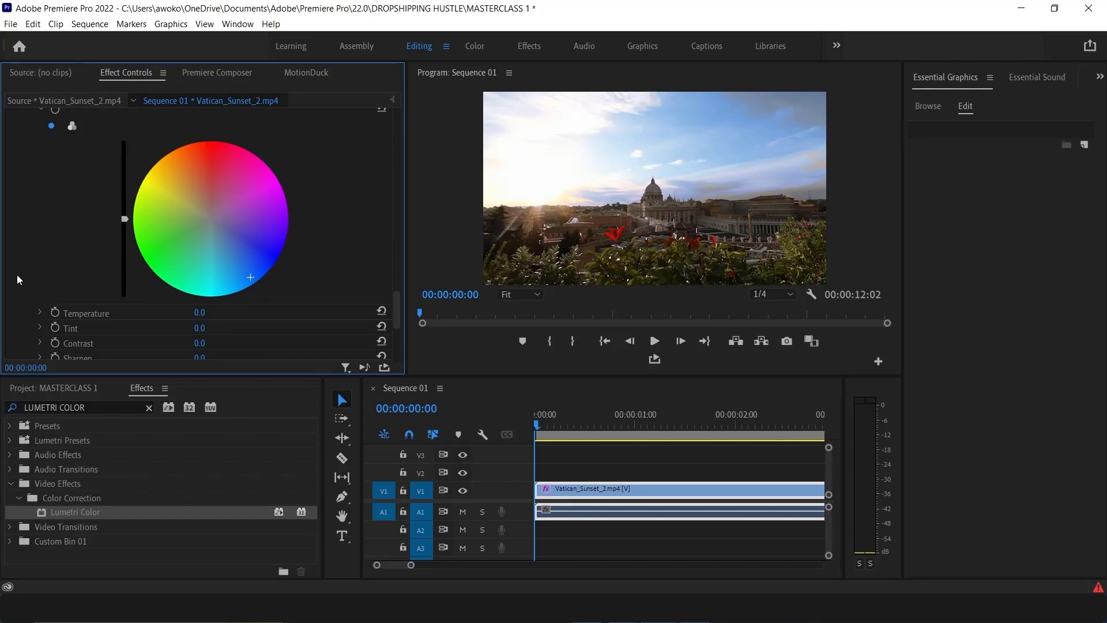
scroll(17, 279, down, 1)
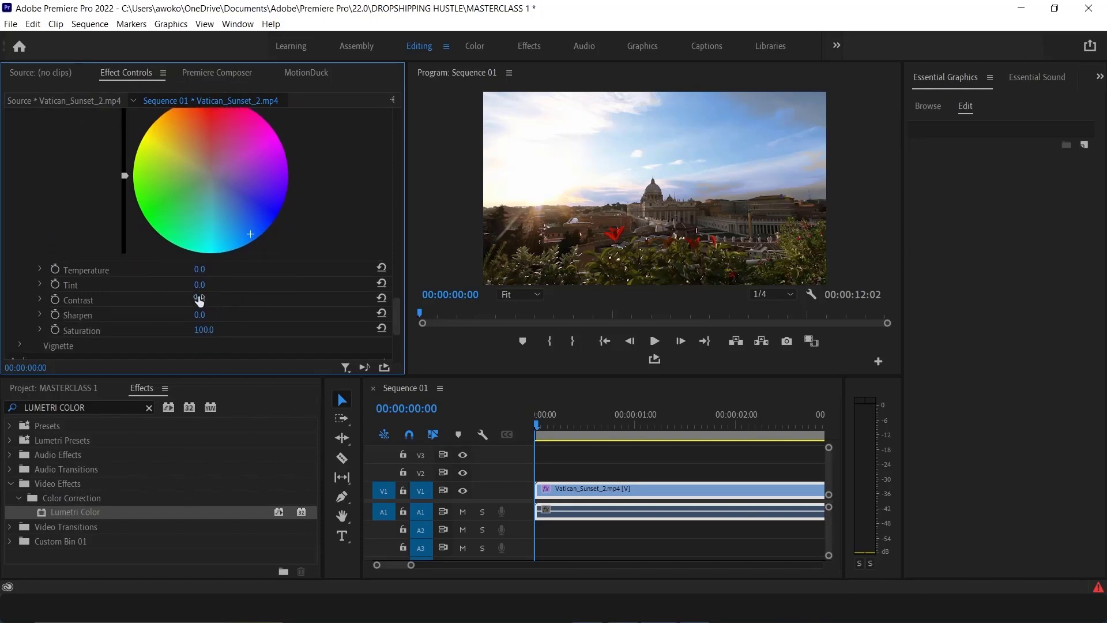
drag(204, 329, 276, 329)
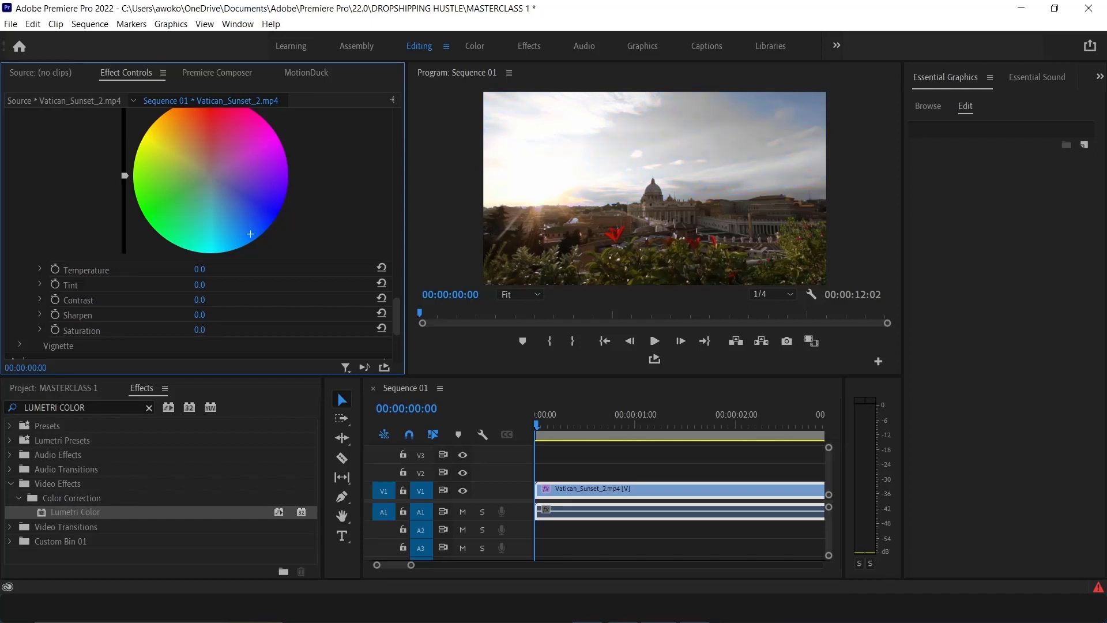
Raise the HSL Secondary correction Saturation to 300.0 and undo the change
drag(200, 330, 277, 330)
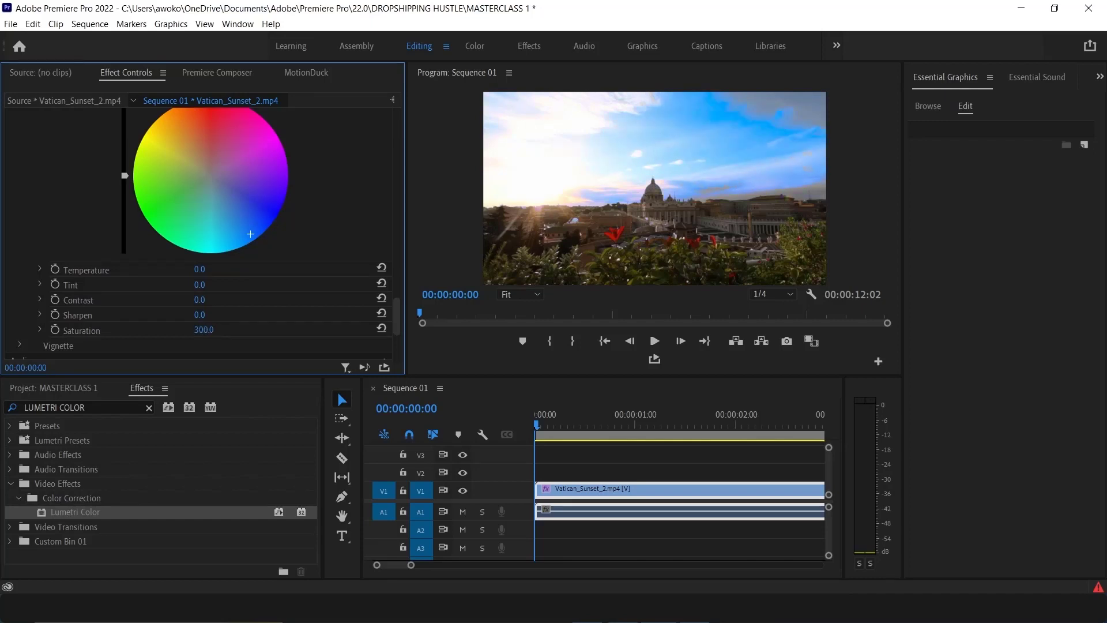
key(ctrl+z)
mouse_move(201, 330)
mouse_down()
mouse_move(276, 330)
mouse_move(200, 330)
mouse_up()
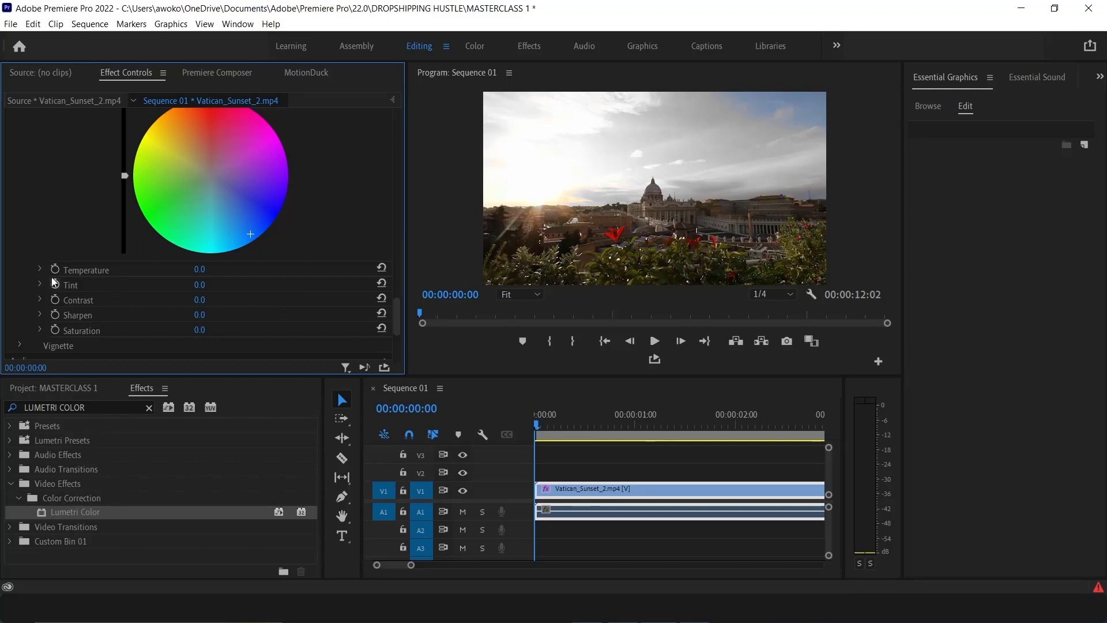
Disable and re-enable the Lumetri Color effect once more to compare against the unedited footage
scroll(53, 283, up, 10)
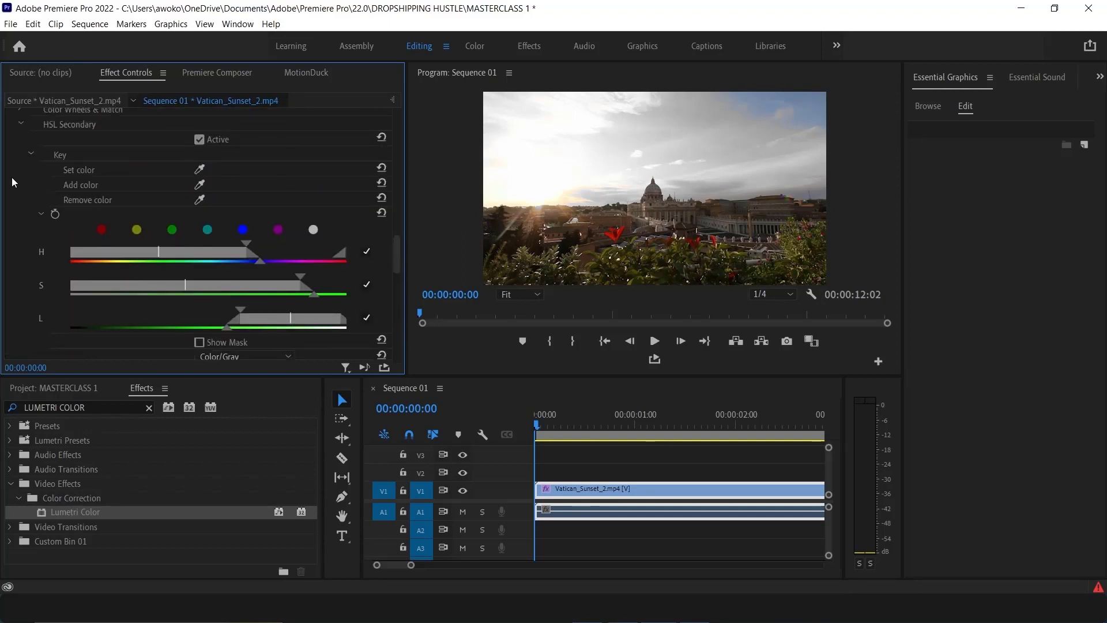
scroll(13, 179, up, 12)
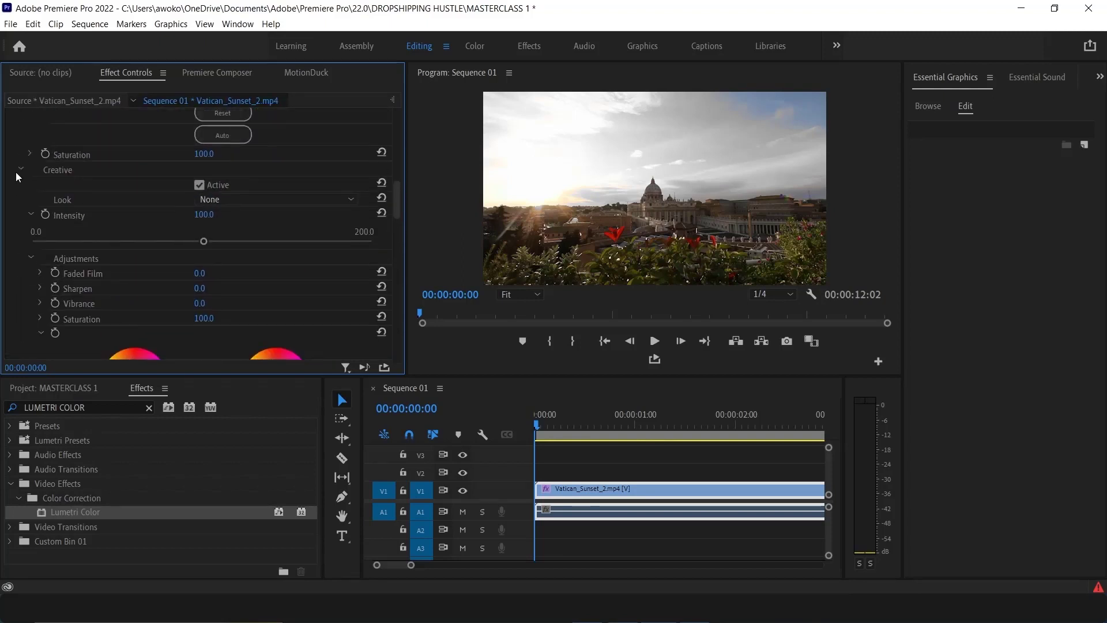
scroll(17, 175, up, 10)
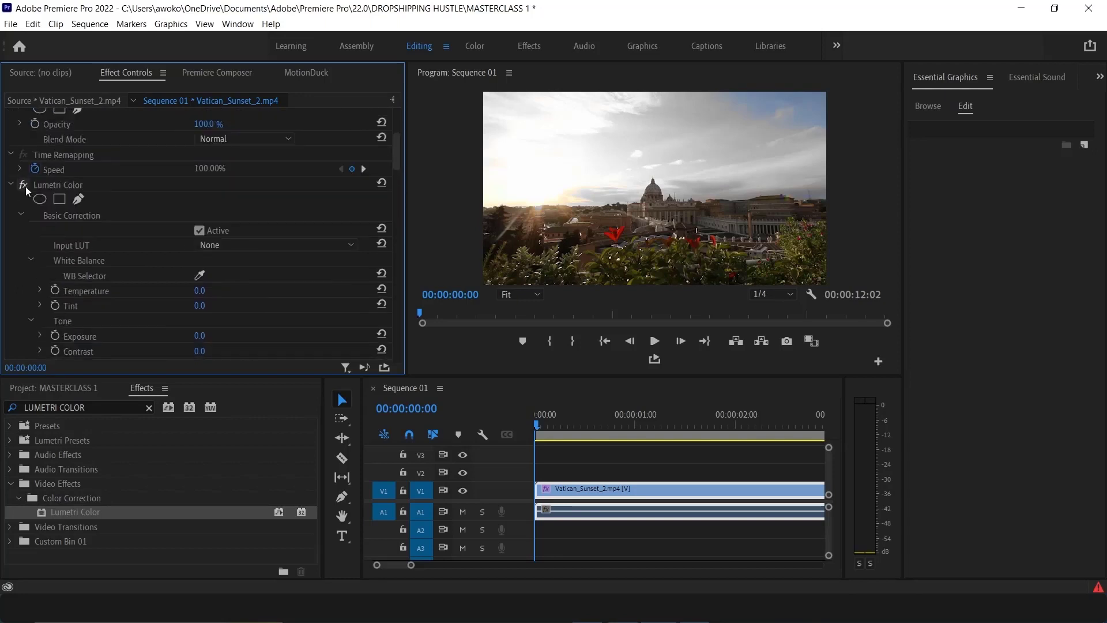
click(23, 185)
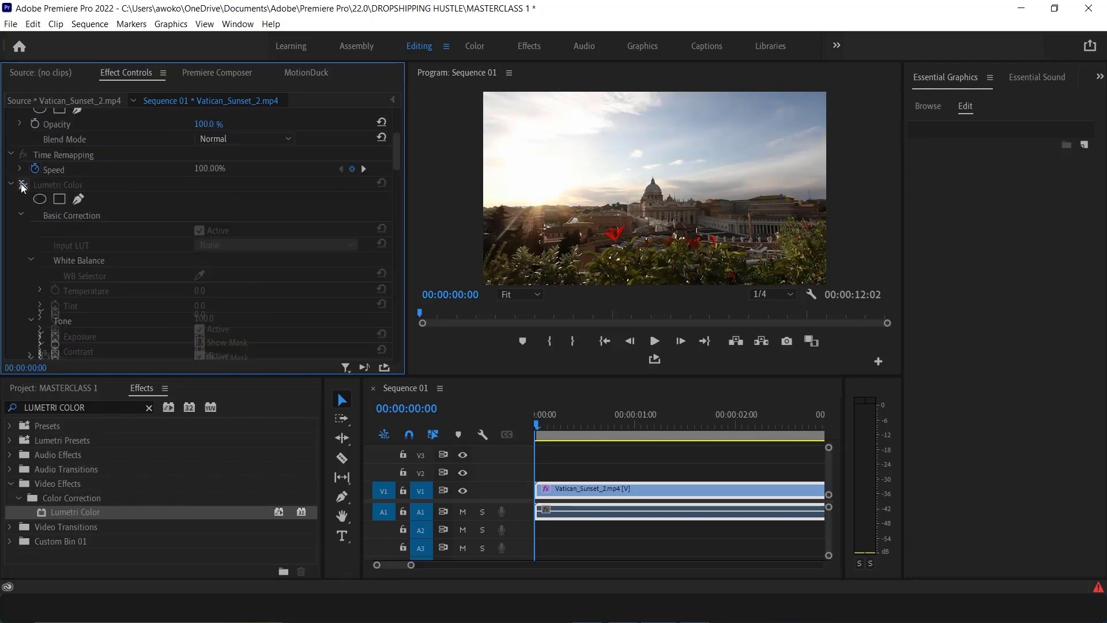
click(22, 185)
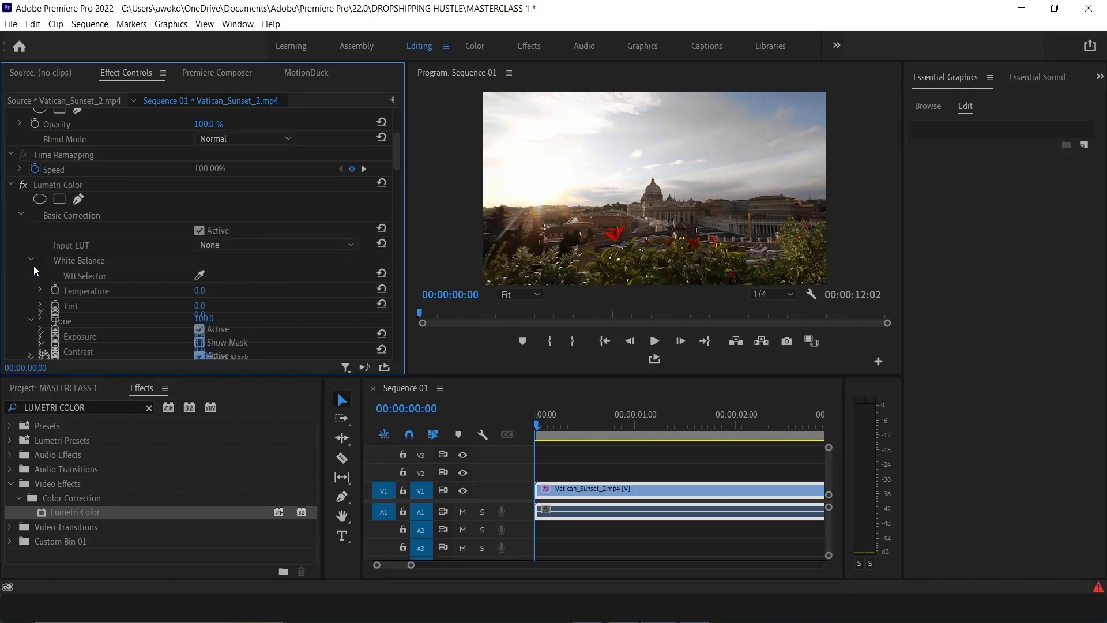
At about 00:00:02:03, set the HSL Secondary correction Saturation to 300.0 to add a second saturation keyframe
scroll(34, 265, down, 10)
scroll(47, 243, down, 10)
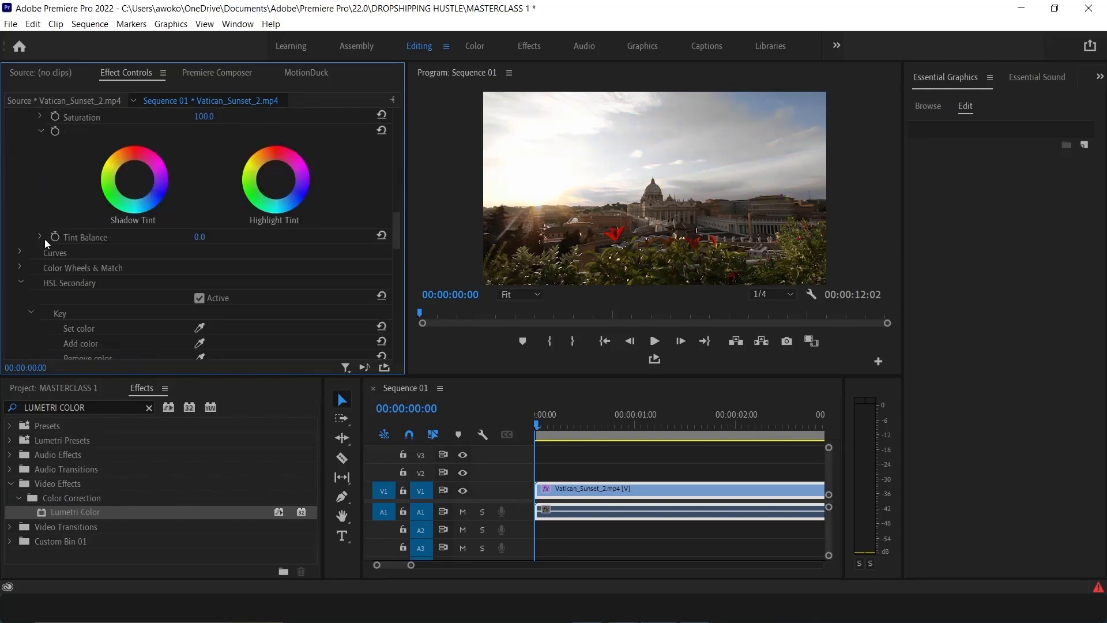
scroll(42, 240, down, 5)
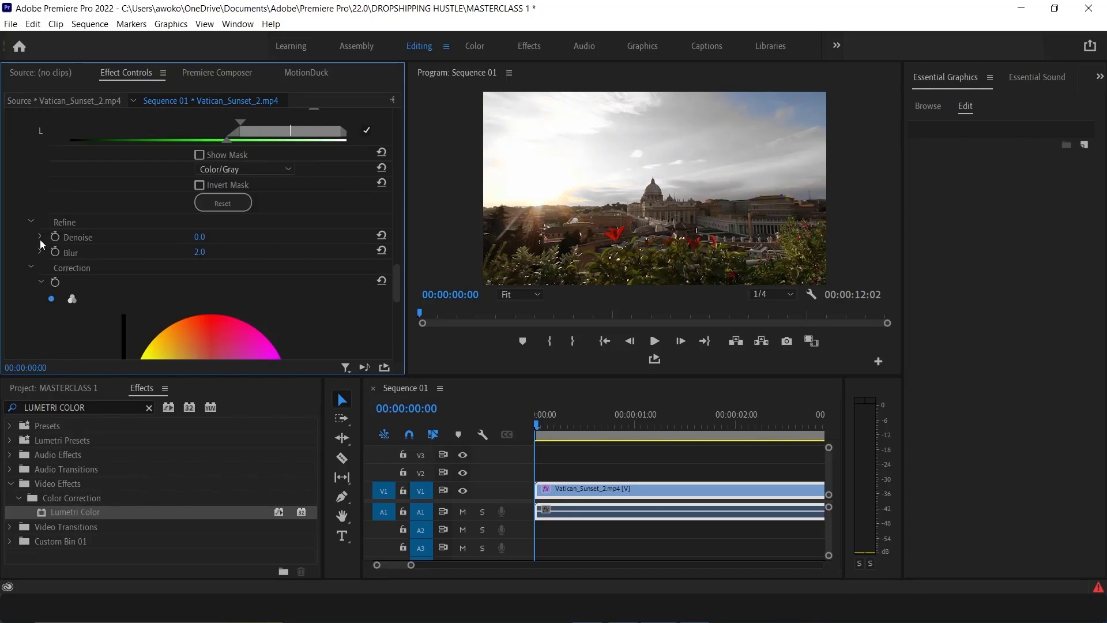
scroll(41, 244, down, 2)
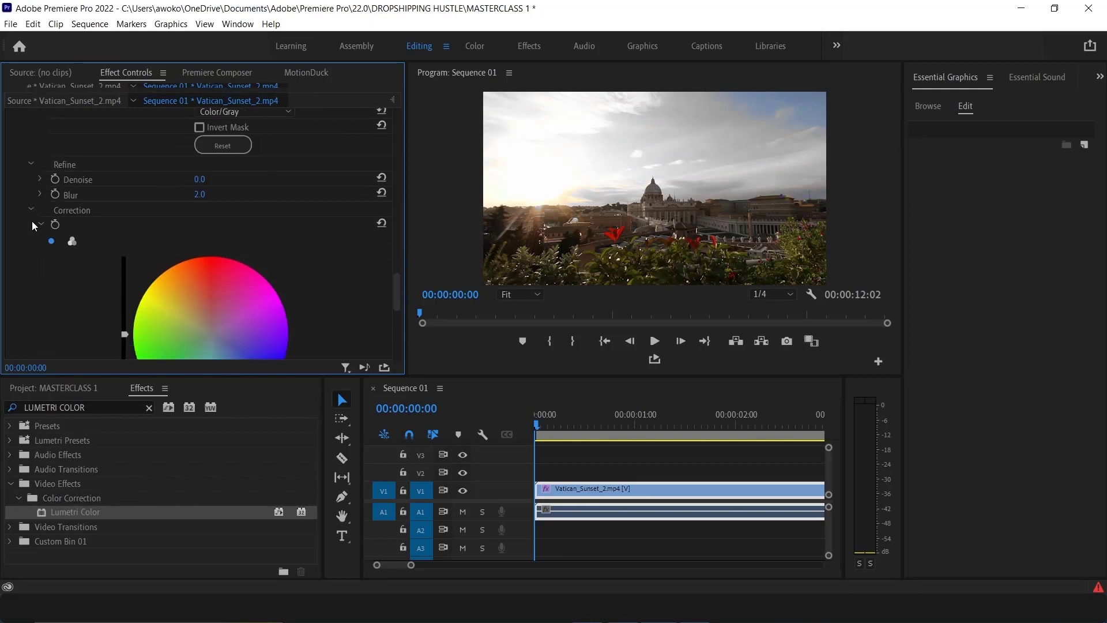
scroll(40, 252, up, 1)
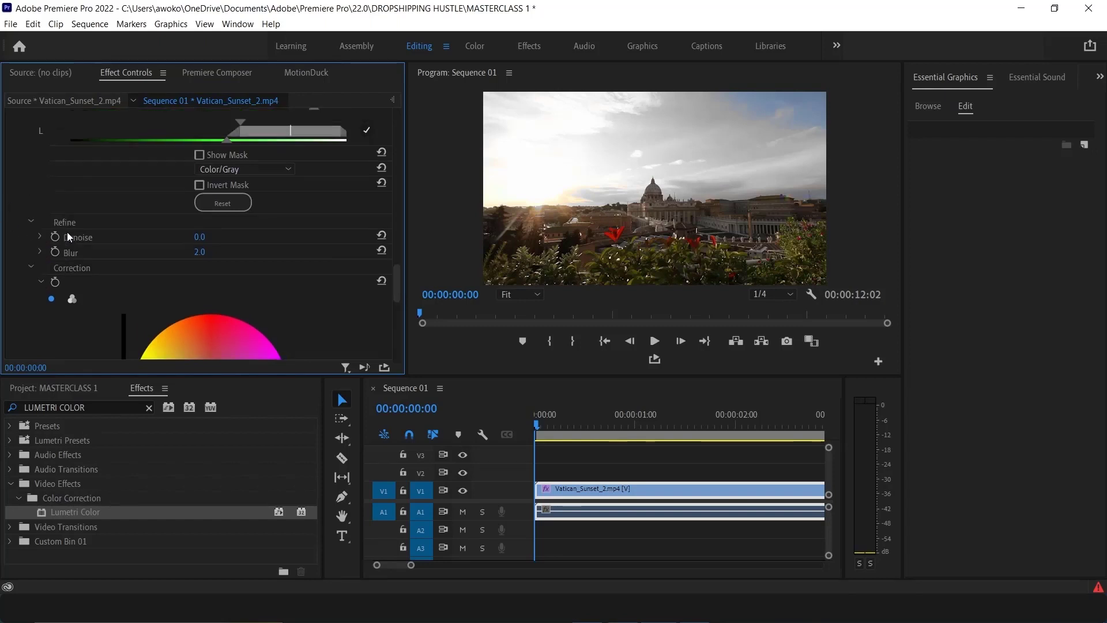
scroll(67, 232, up, 1)
scroll(78, 271, down, 5)
scroll(79, 265, down, 5)
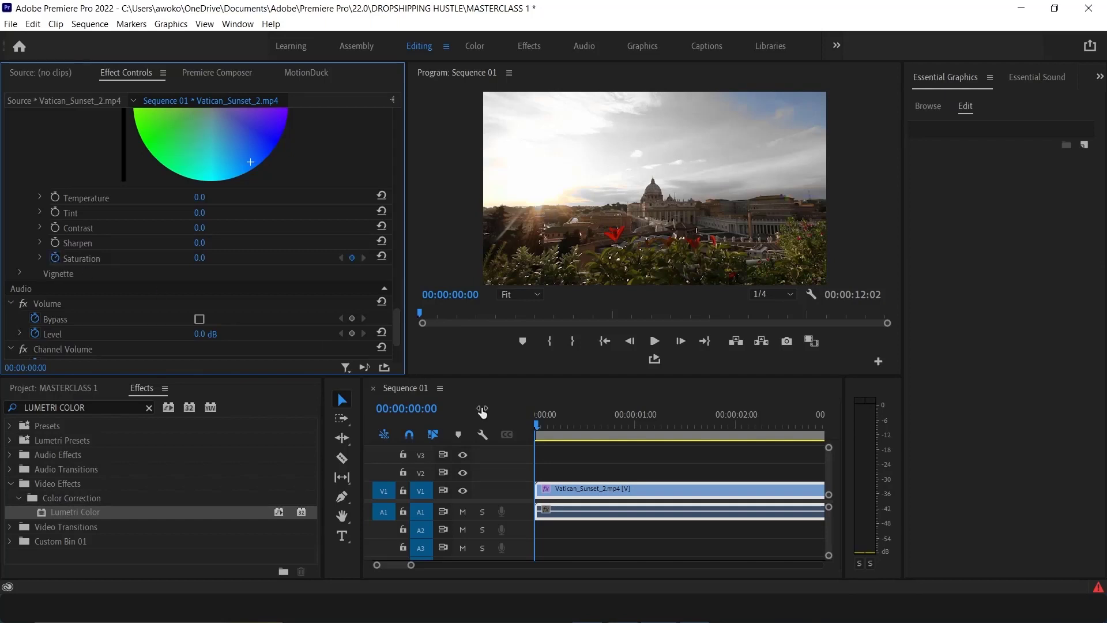
drag(533, 423, 746, 454)
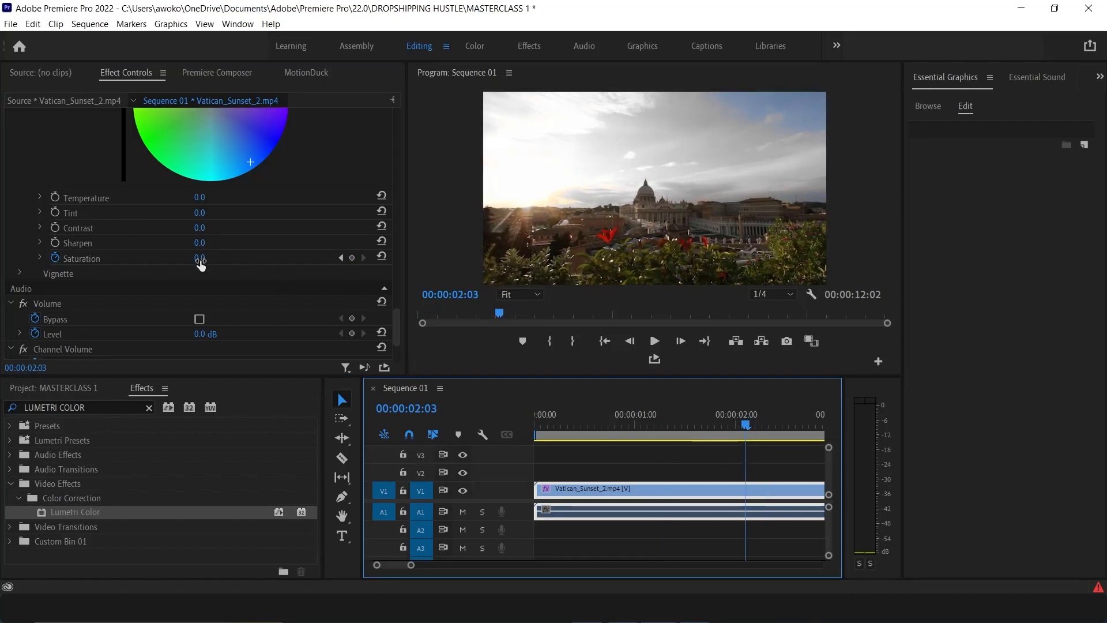
drag(200, 260, 373, 260)
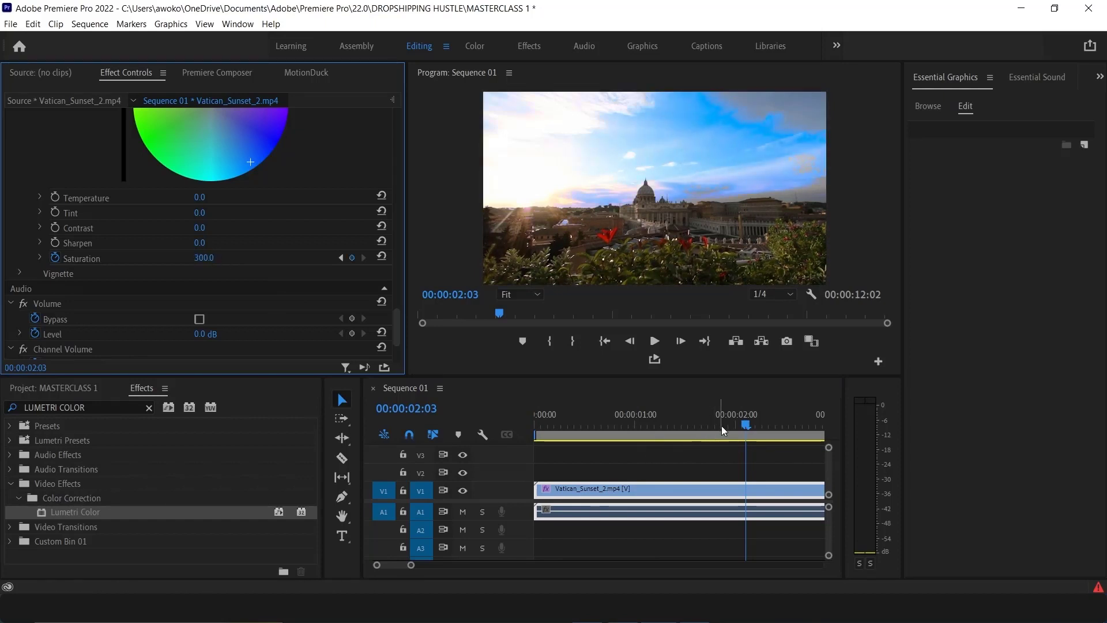
Return the playhead to the start and play the sequence to preview the saturation ramp, then stop
drag(747, 425, 381, 416)
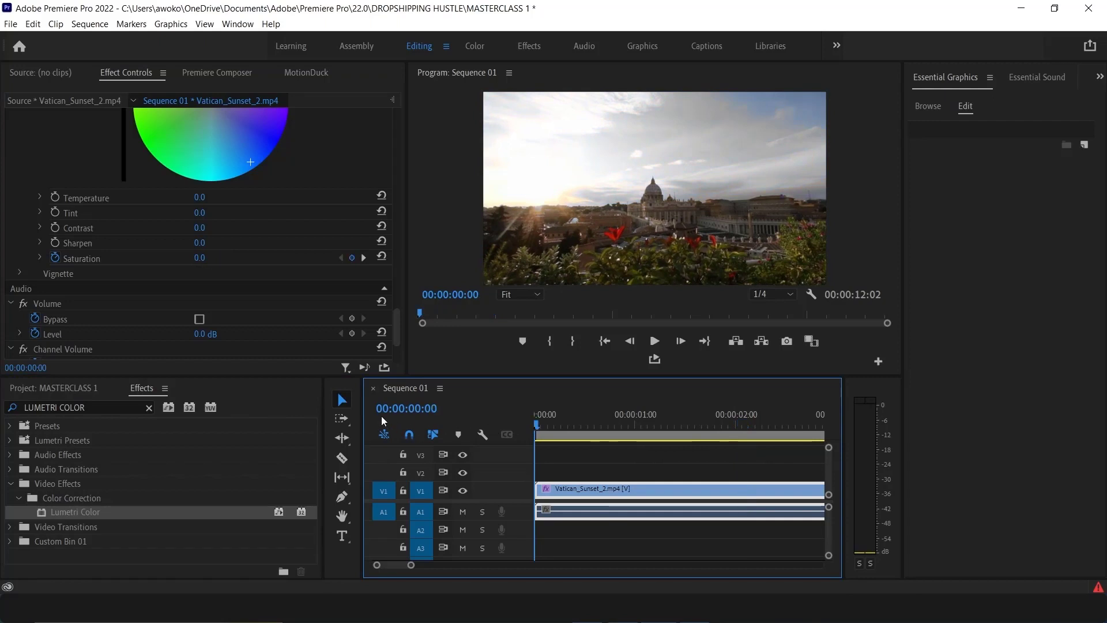
click(653, 340)
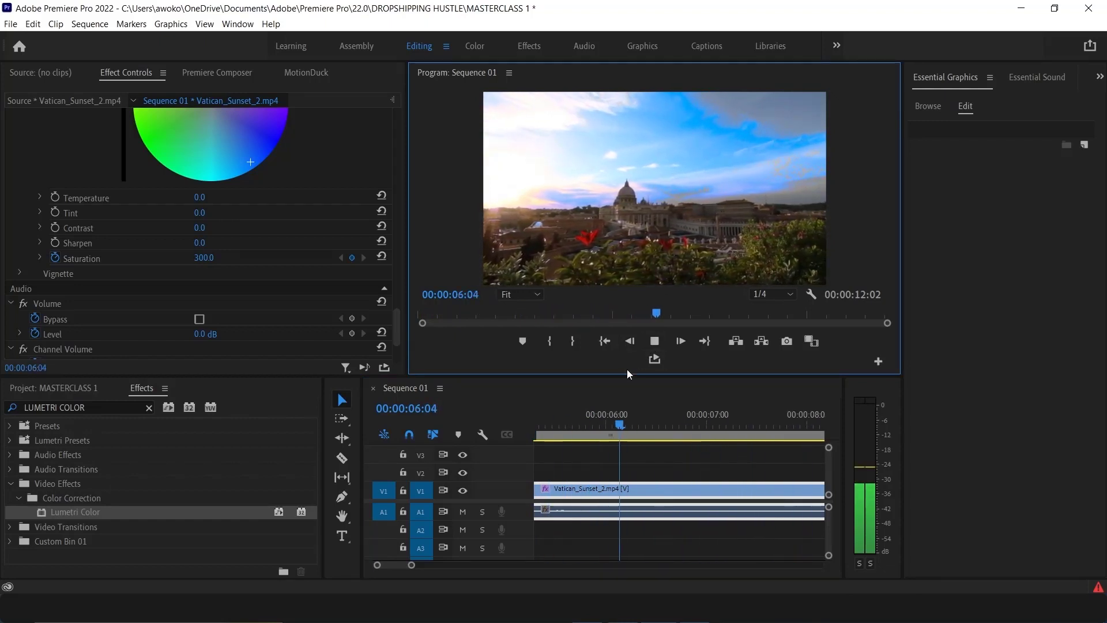
click(654, 341)
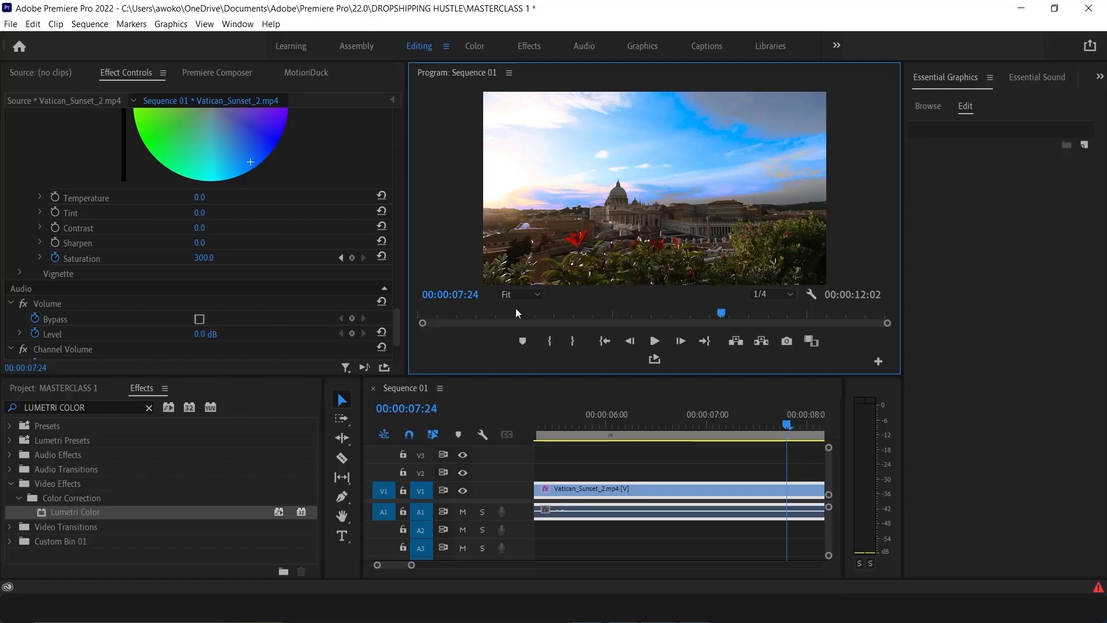
Apply a second Lumetri Color effect to the Vatican_Sunset_2 clip and expand its HSL Secondary section
scroll(67, 323, up, 10)
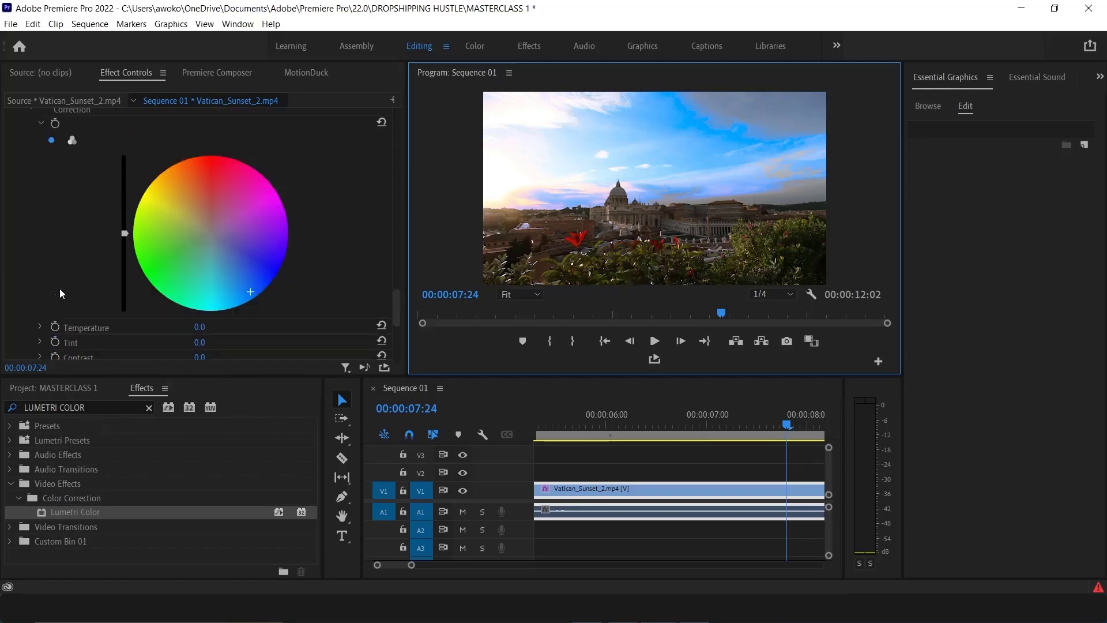
scroll(44, 279, up, 8)
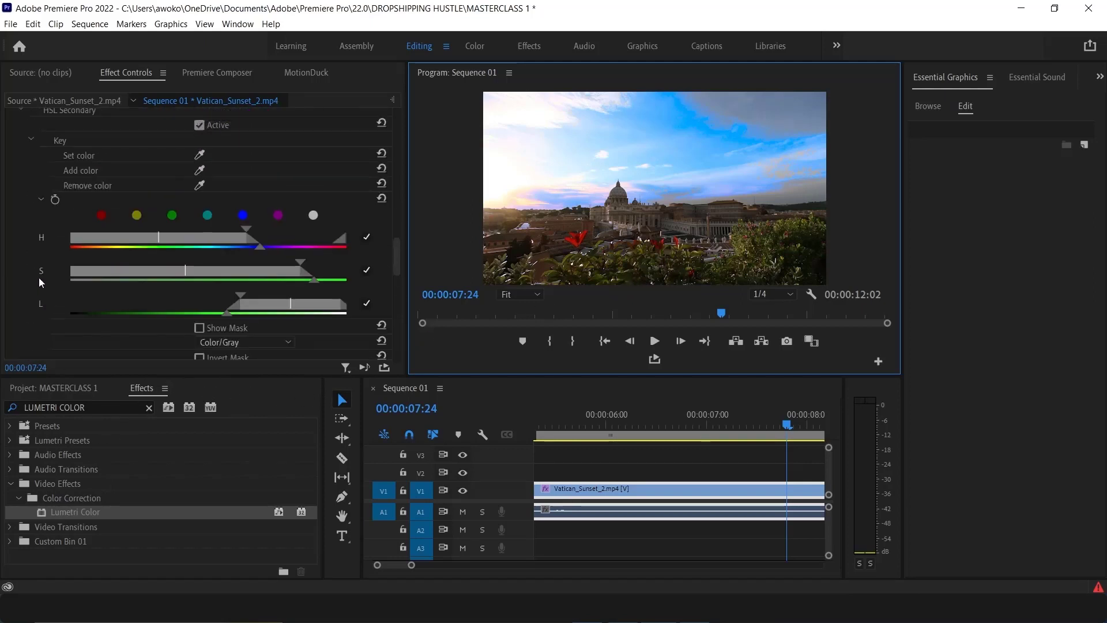
scroll(15, 272, up, 2)
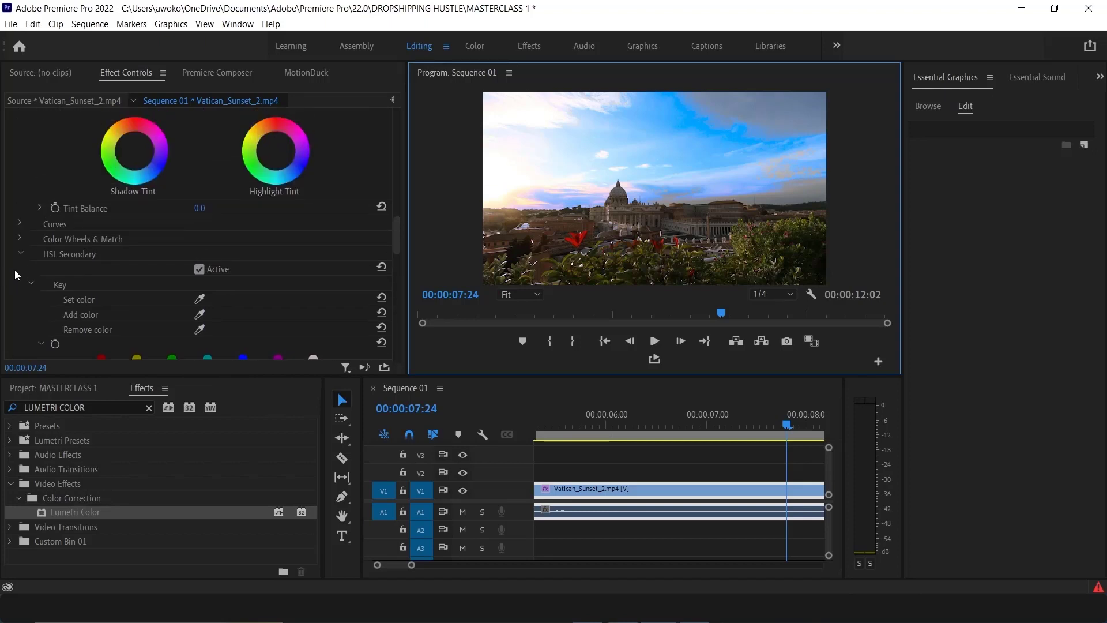
scroll(15, 269, down, 5)
scroll(12, 279, down, 1)
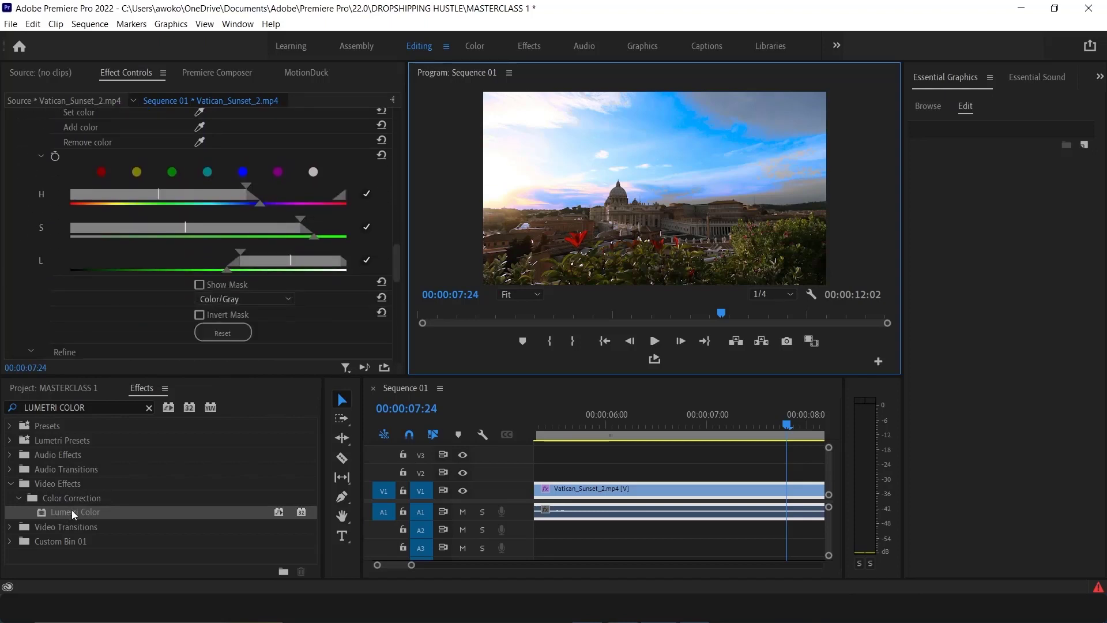
click(72, 510)
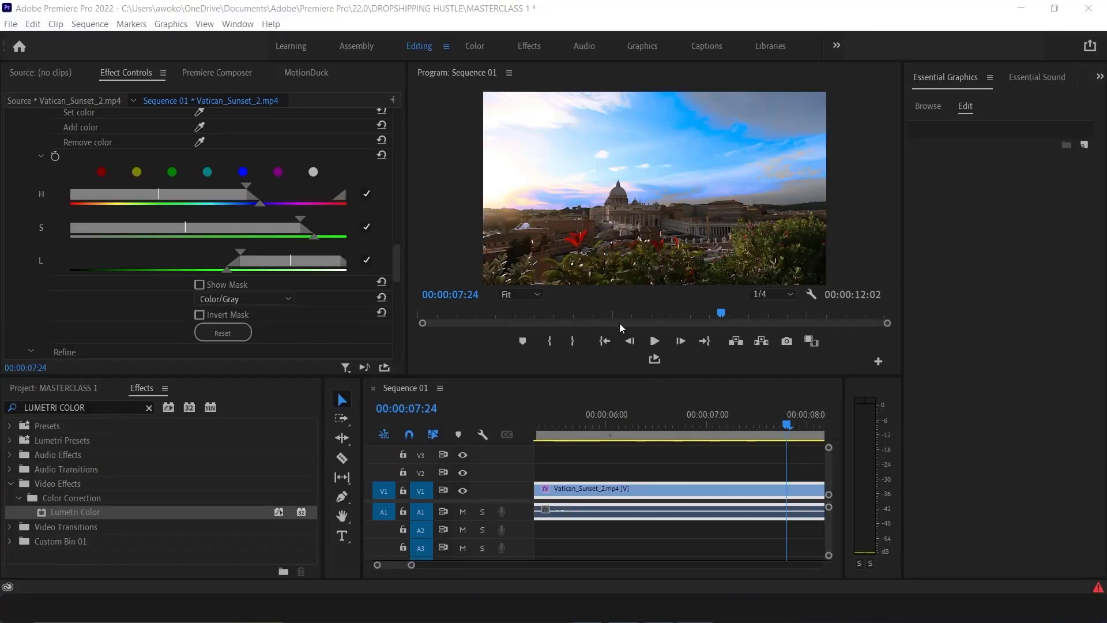
click(131, 508)
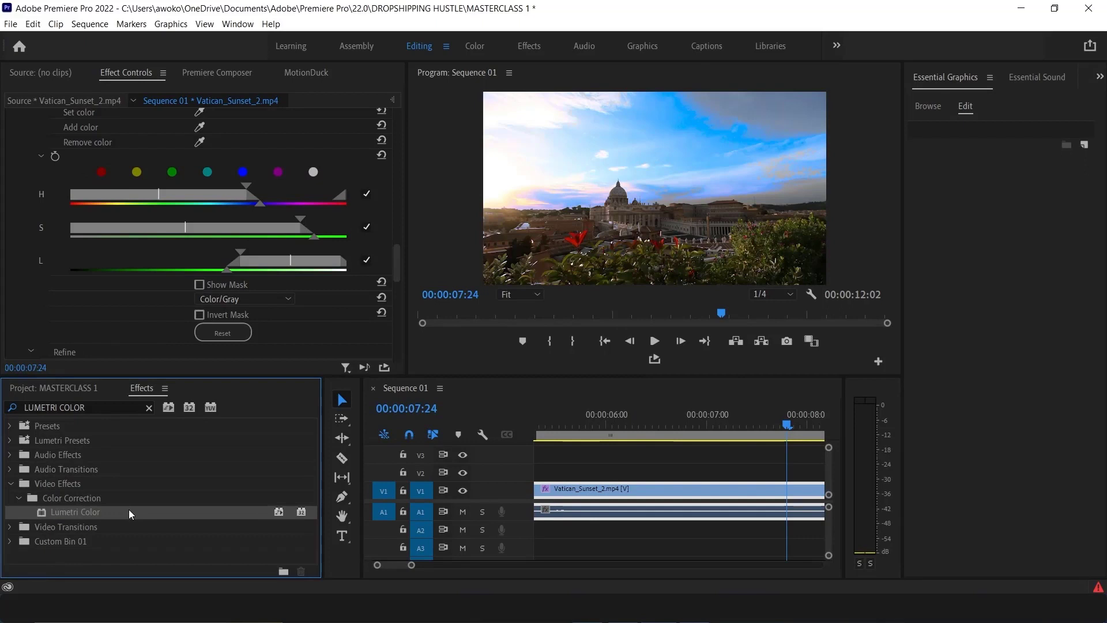
drag(127, 513, 589, 494)
scroll(40, 270, down, 8)
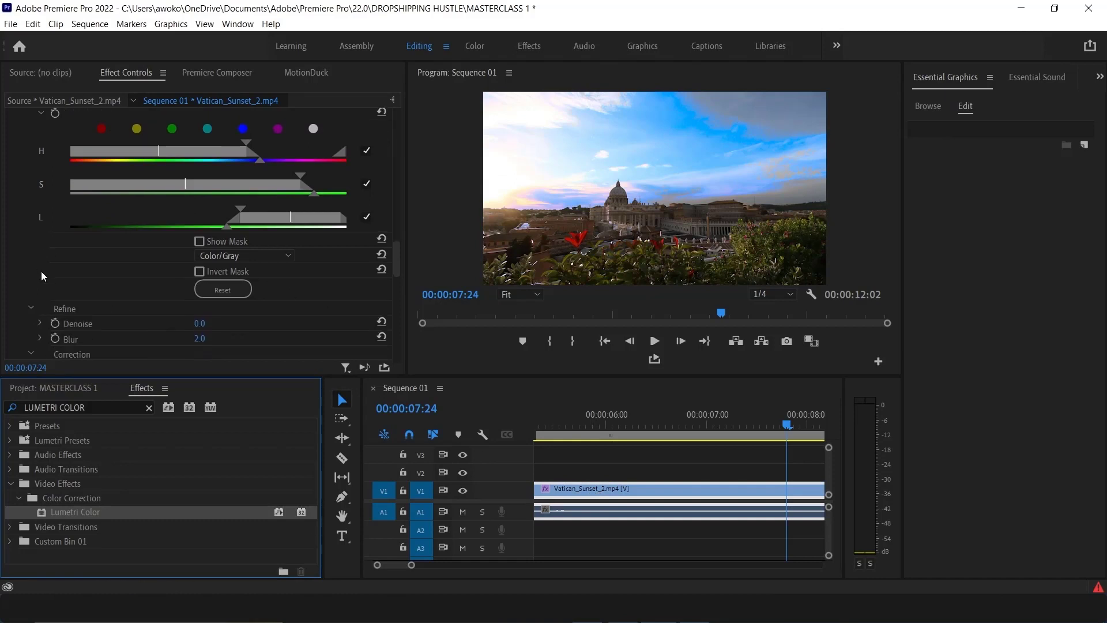
scroll(42, 271, down, 6)
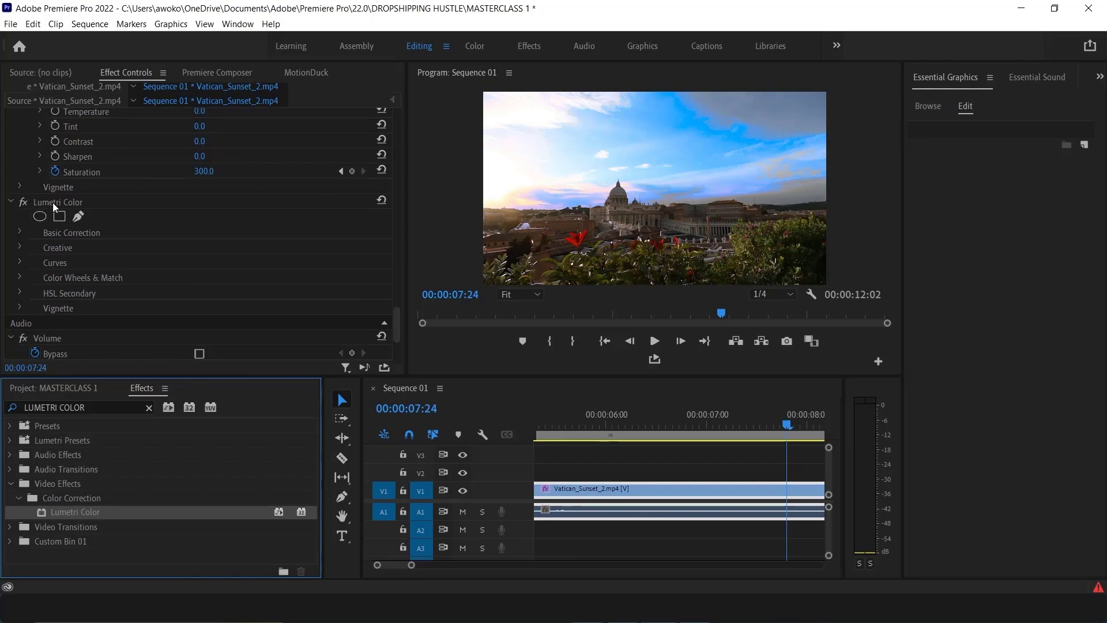
scroll(40, 269, down, 1)
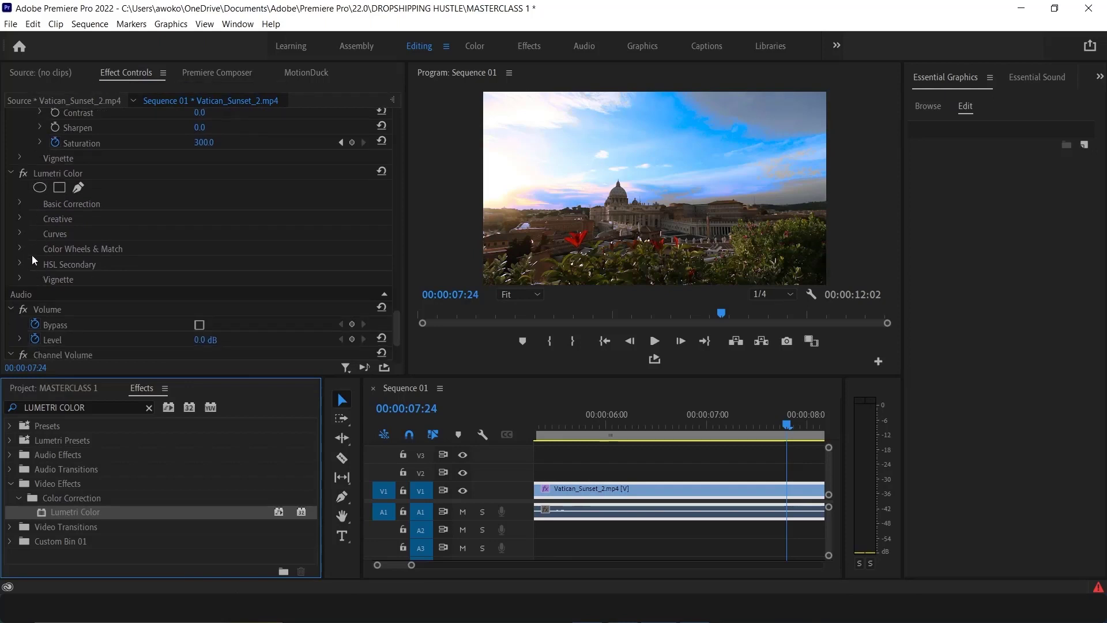
click(20, 264)
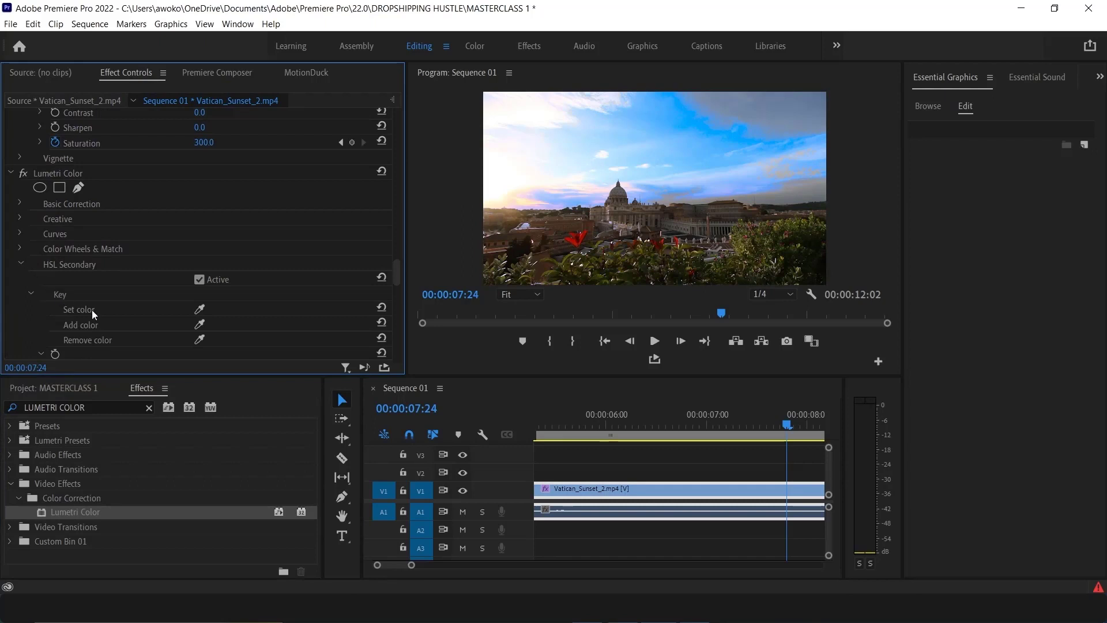
Sample a key colour with the HSL Secondary Set color eyedropper and turn on Show Mask
click(200, 309)
click(201, 326)
scroll(207, 306, down, 3)
click(199, 295)
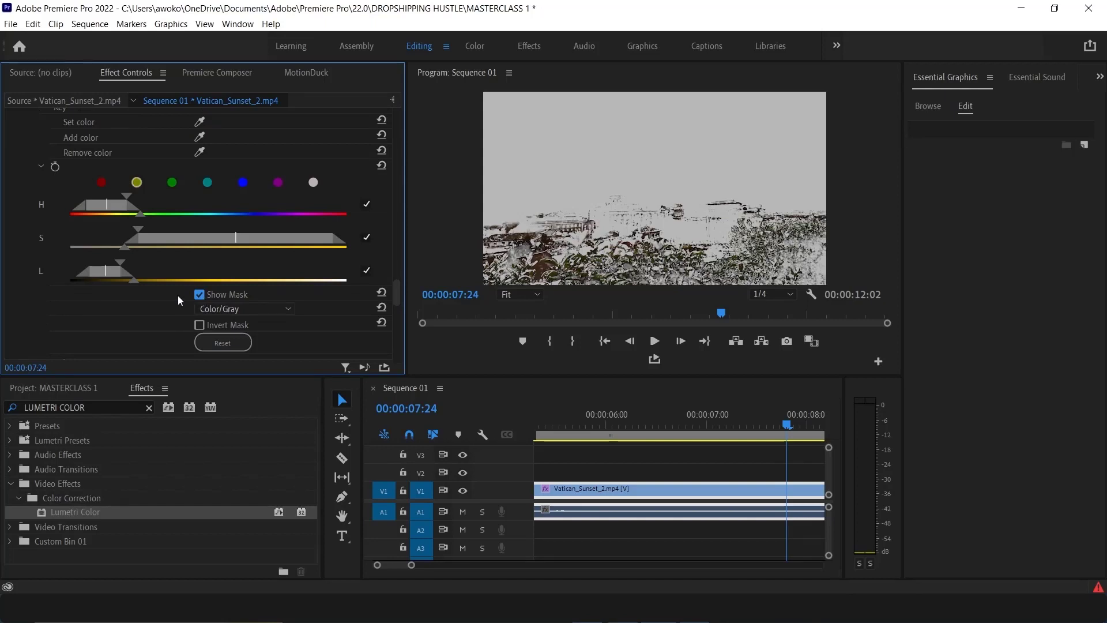
Extend the key by sampling the buildings and foliage in the Program Monitor with the Add color eyedropper
scroll(221, 254, up, 3)
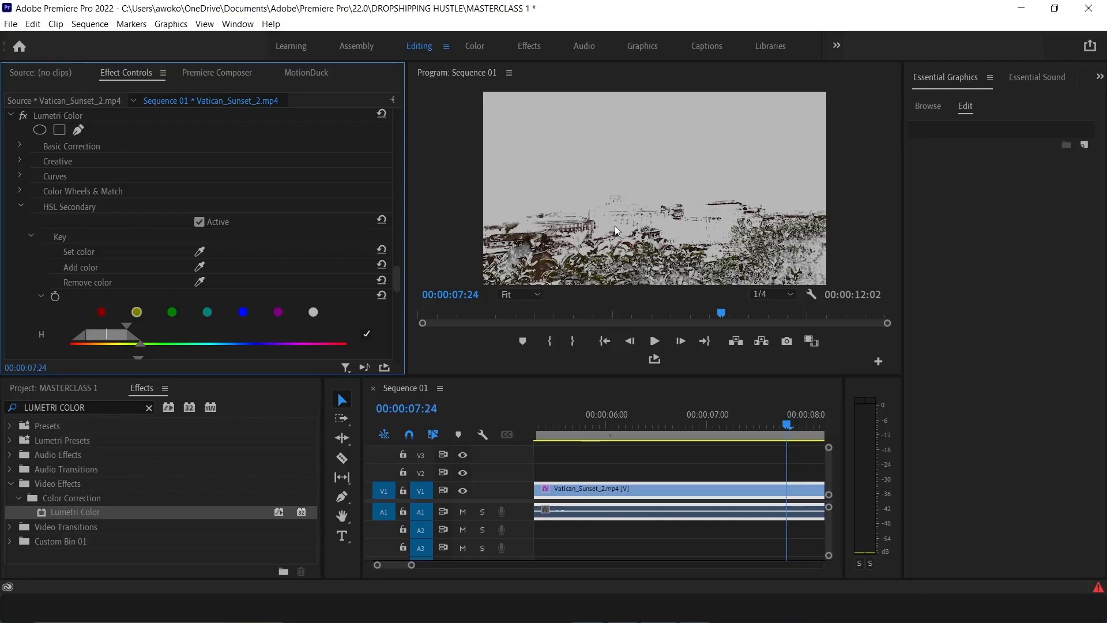
click(200, 266)
click(501, 266)
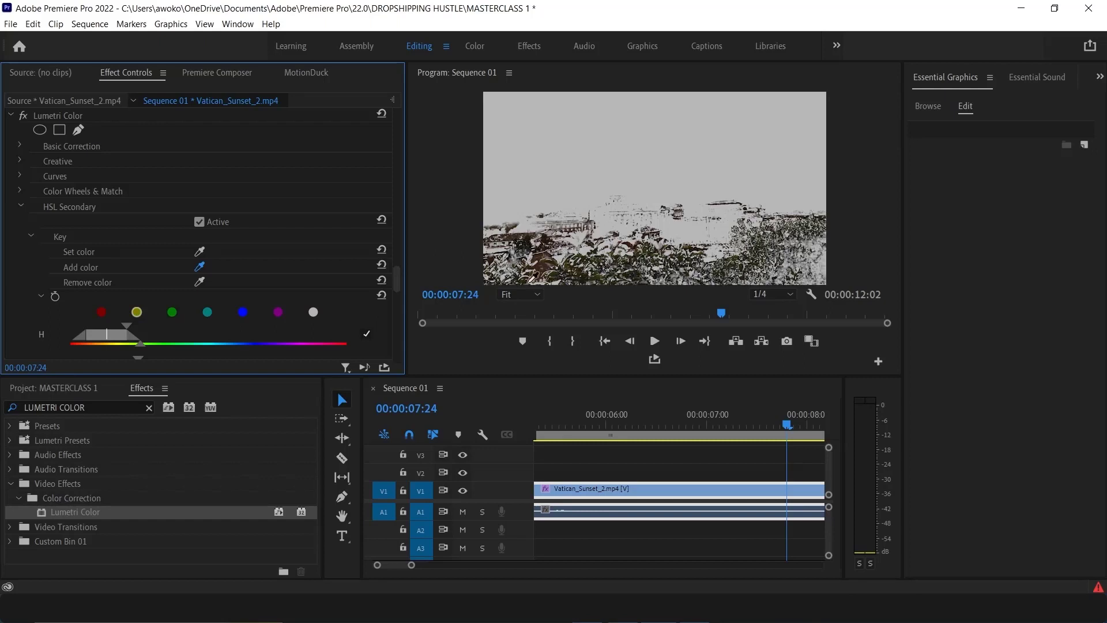
click(630, 280)
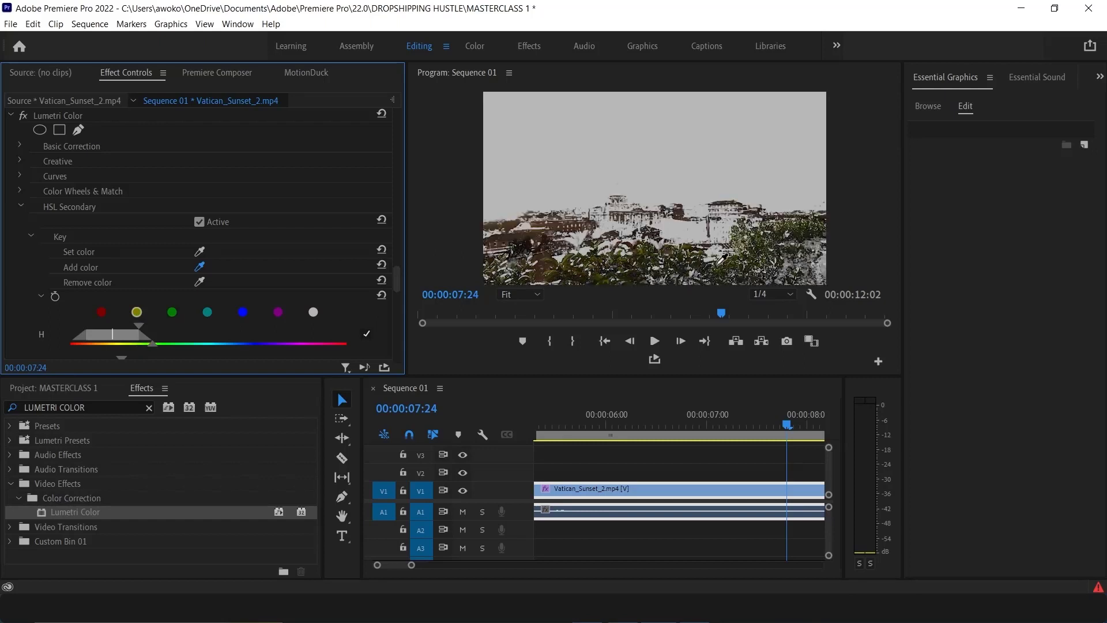
click(778, 246)
click(818, 236)
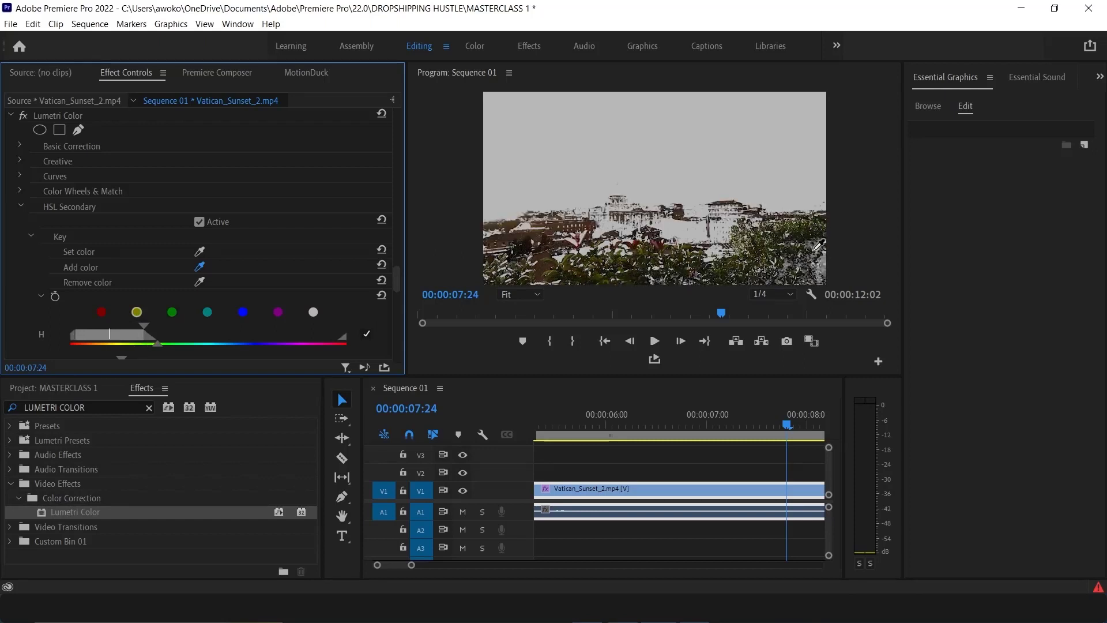
click(657, 272)
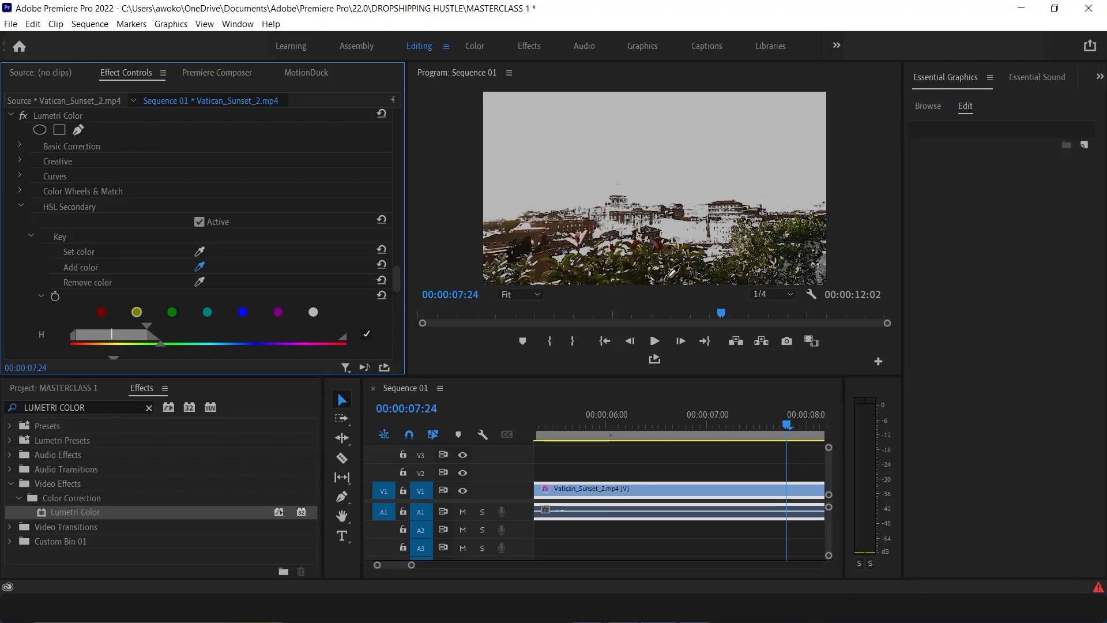
click(810, 251)
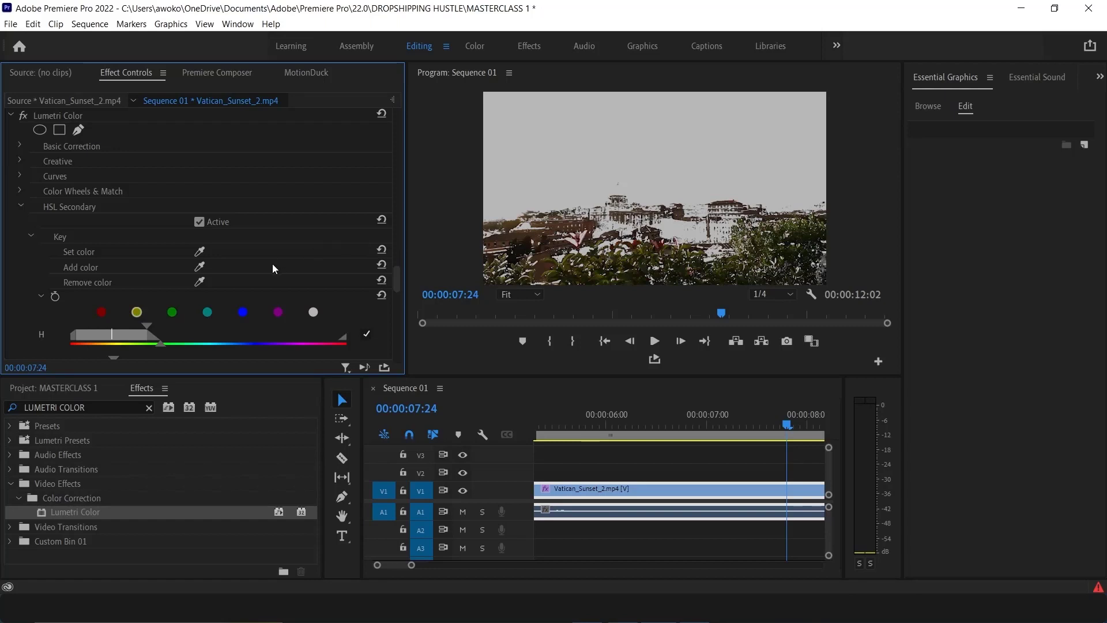
Remove sampled tones from the key with the Remove color eyedropper, then re-add foreground tones with Add color
click(199, 282)
click(562, 213)
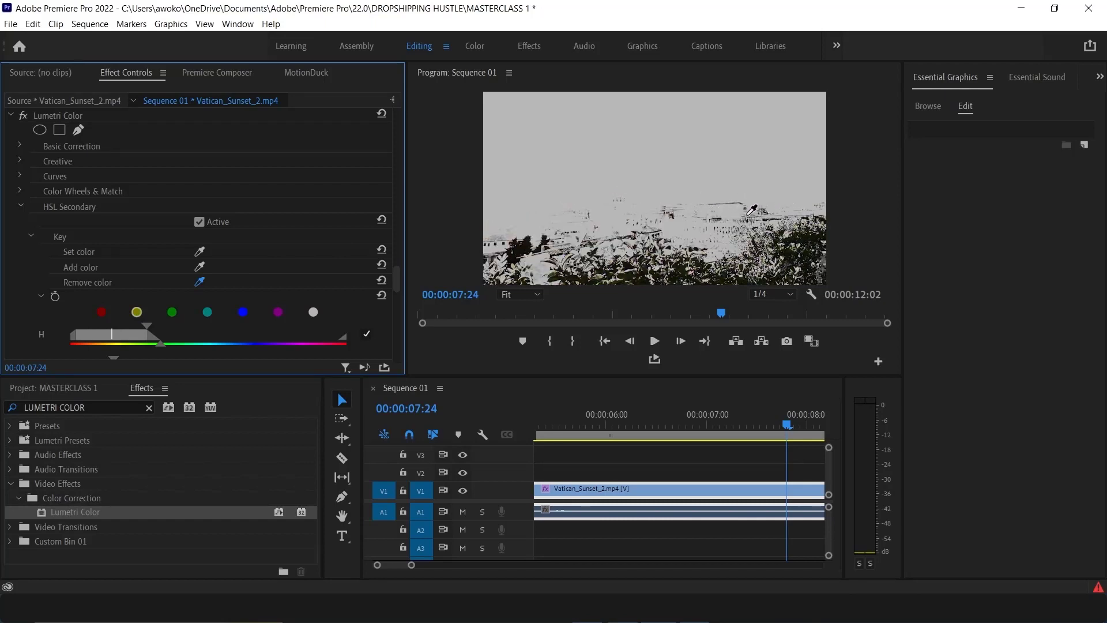
drag(748, 216, 705, 216)
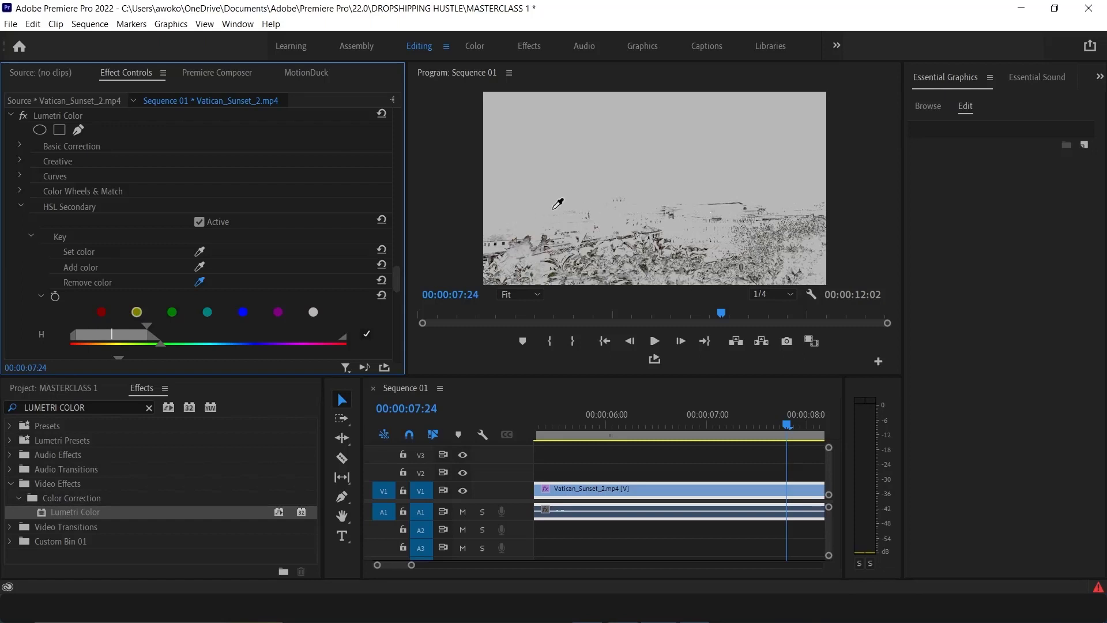
click(201, 262)
click(499, 263)
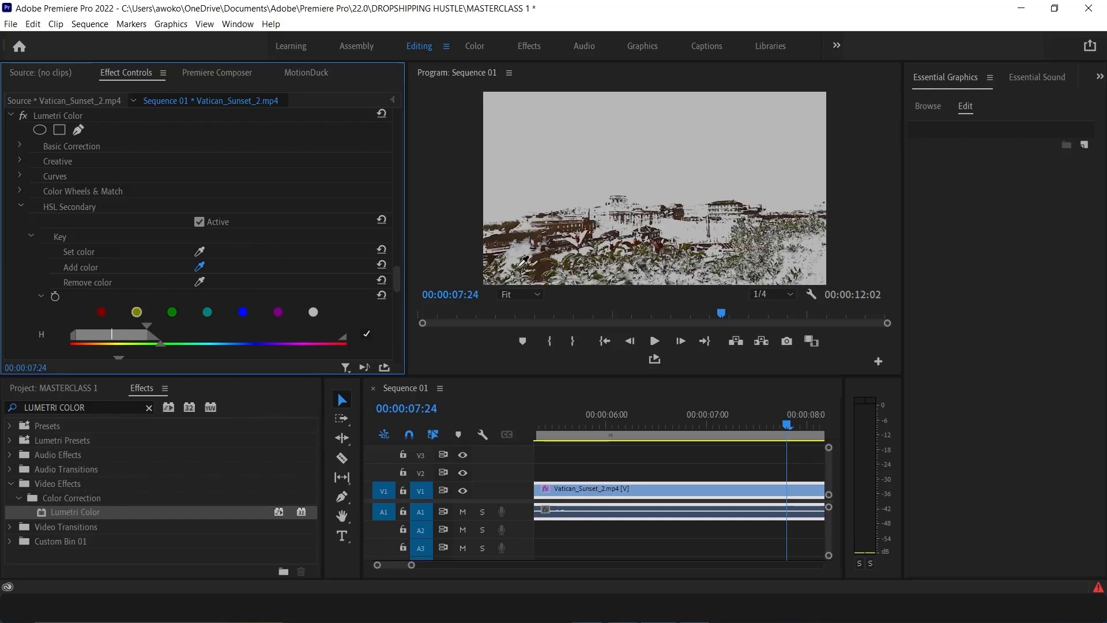
Refine the HSL Secondary key by alternately sampling building tones with Add color and sky-edge tones with Remove color in the Program Monitor
click(565, 262)
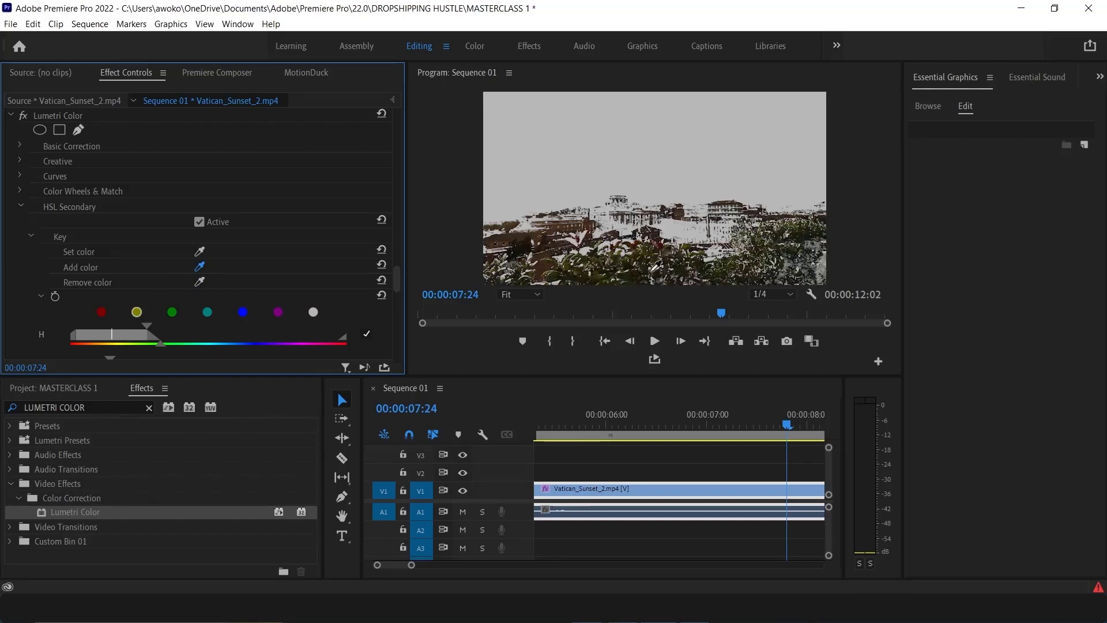
click(500, 270)
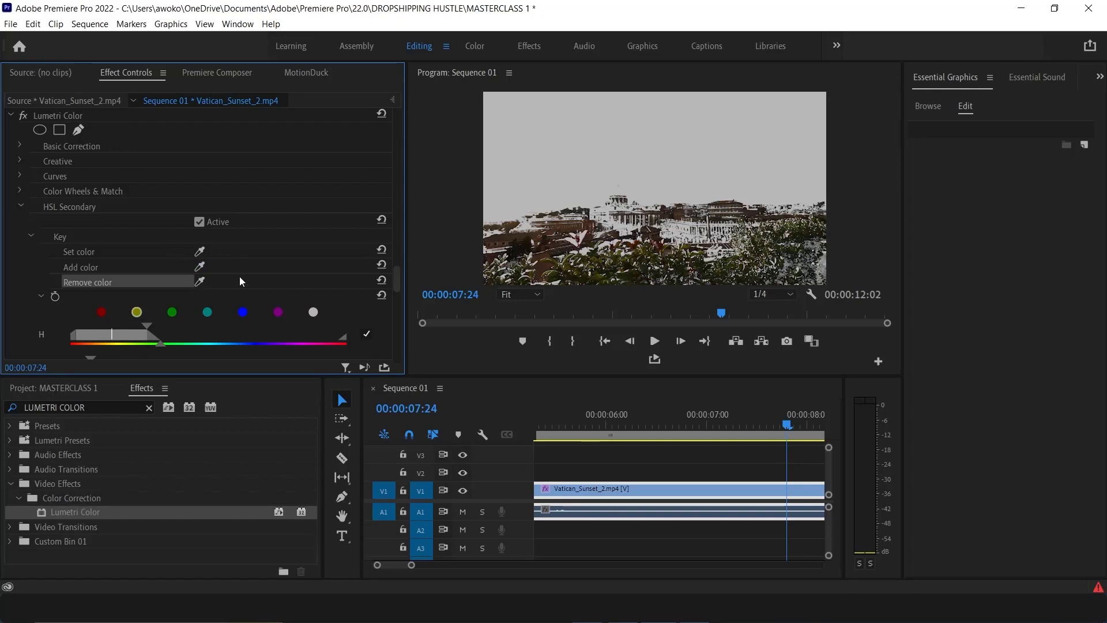
click(200, 282)
click(201, 281)
click(504, 230)
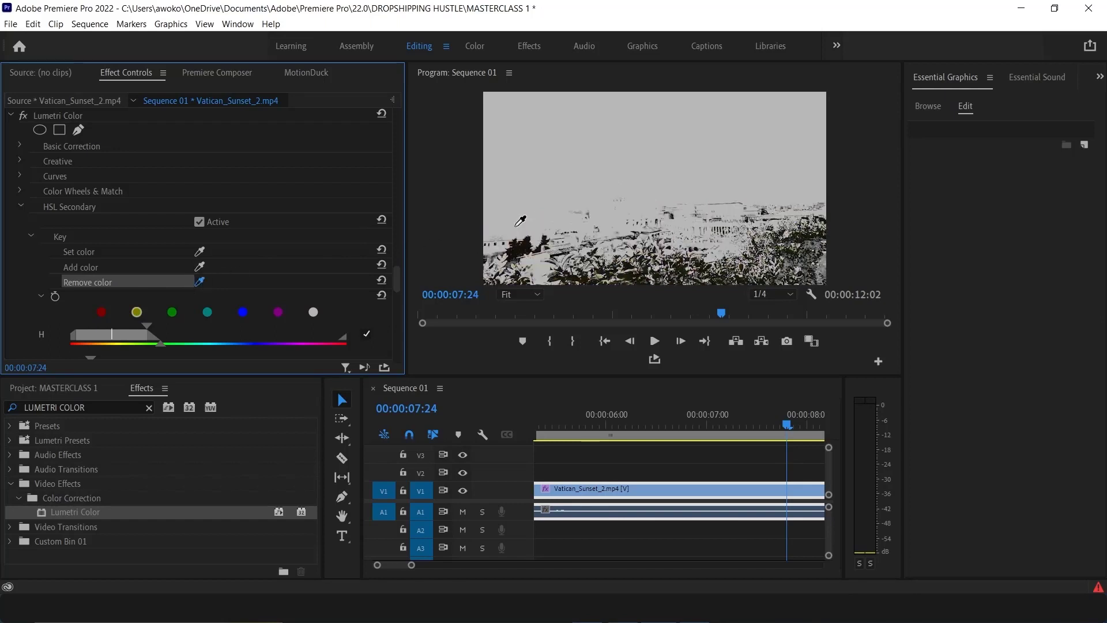
click(200, 267)
click(598, 268)
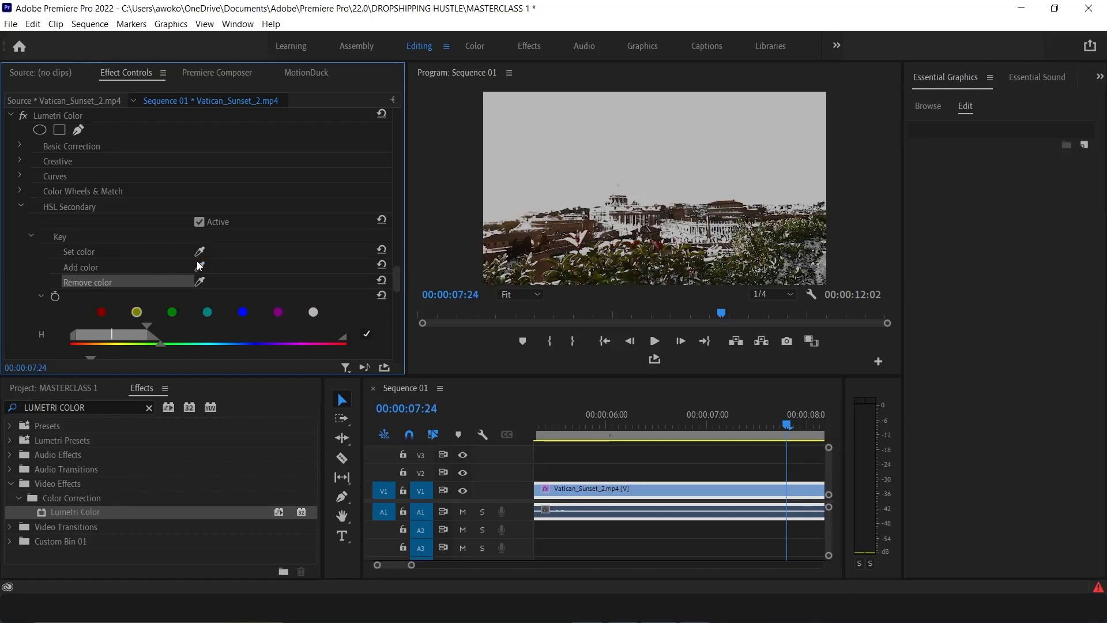
click(201, 281)
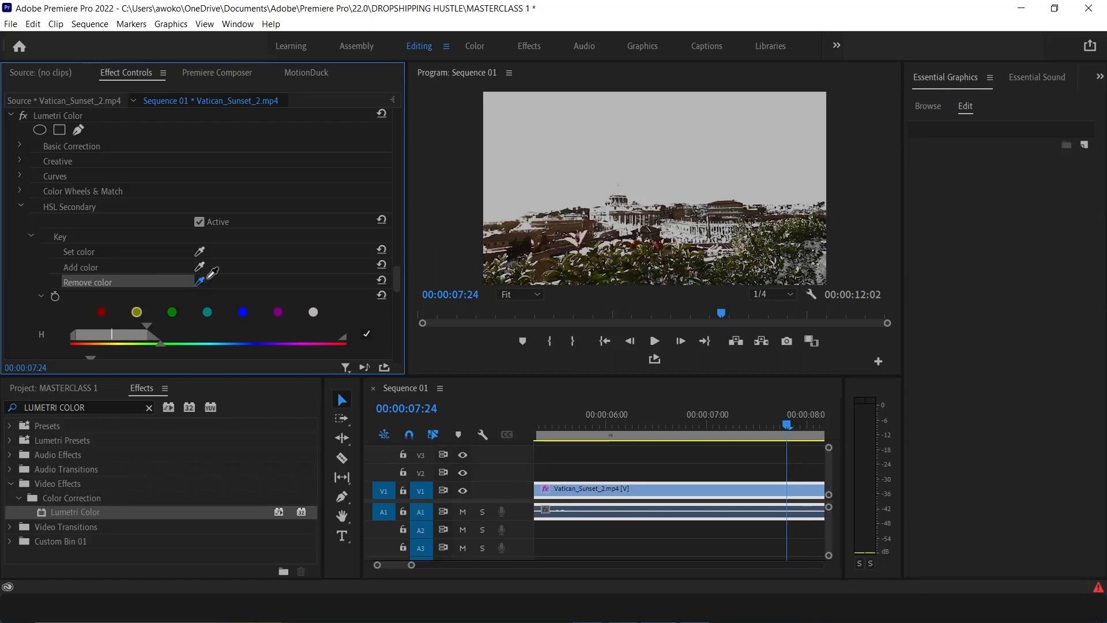
click(526, 230)
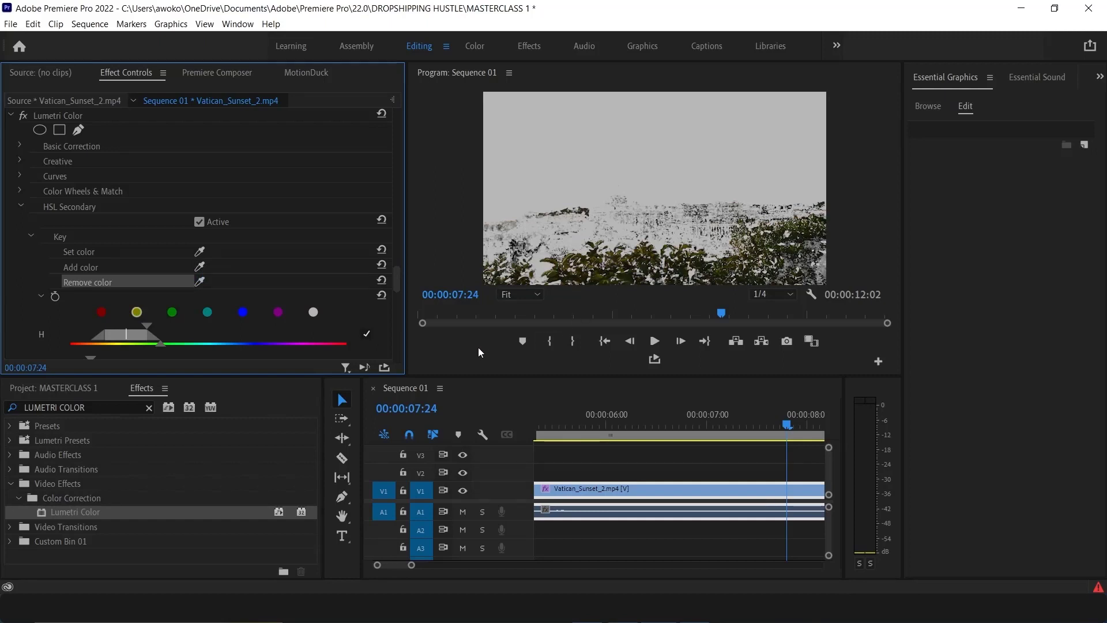
Raise the HSL Secondary correction Saturation to 199
scroll(43, 320, down, 6)
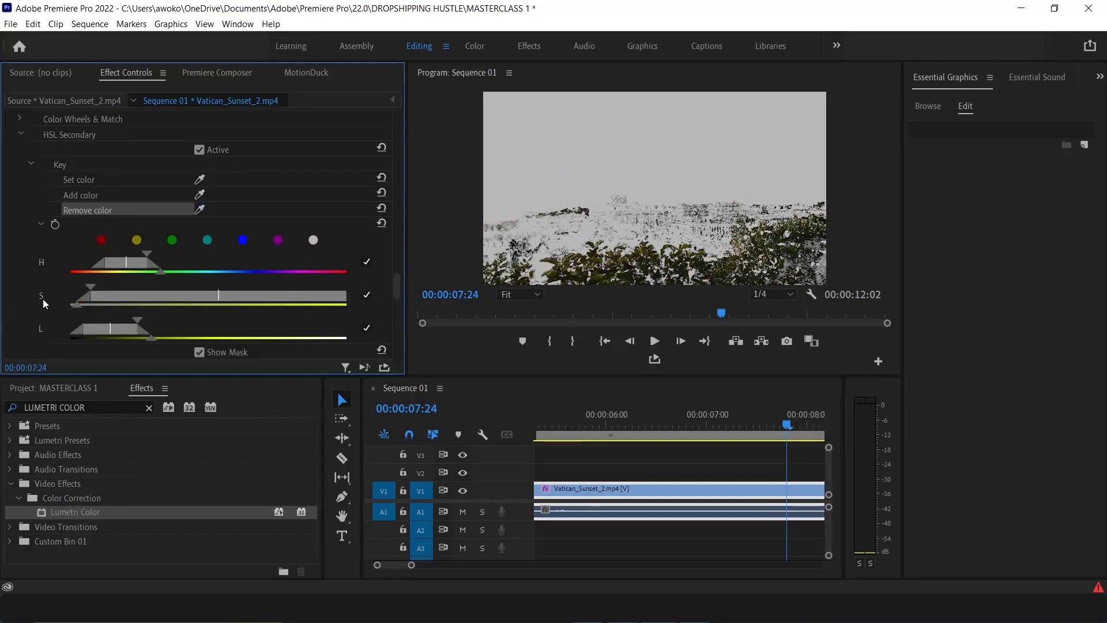
scroll(45, 290, down, 8)
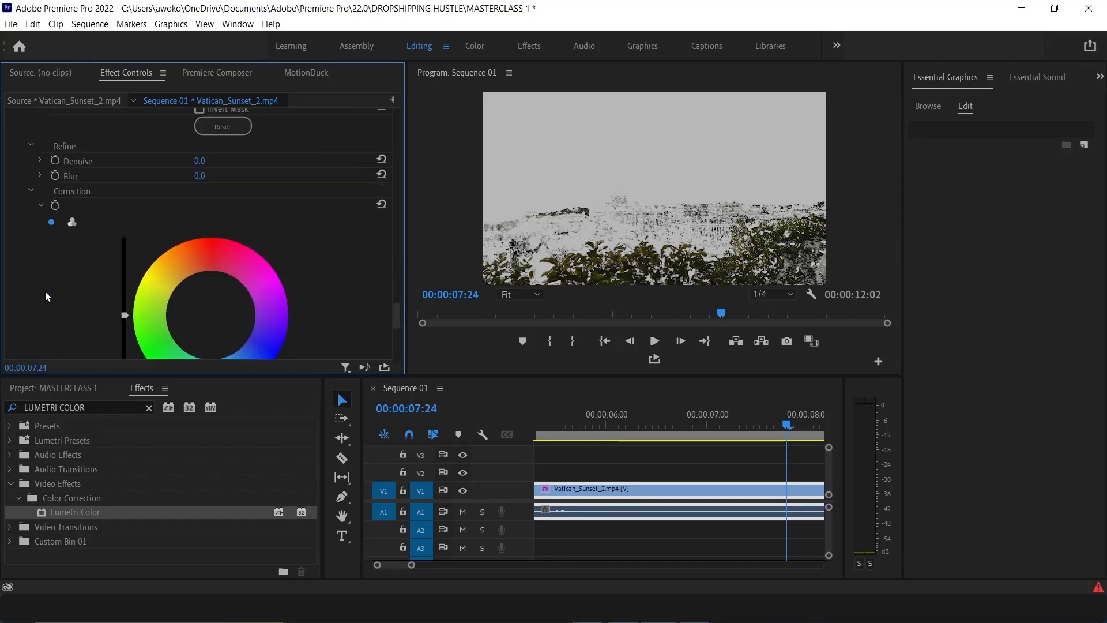
scroll(47, 291, down, 3)
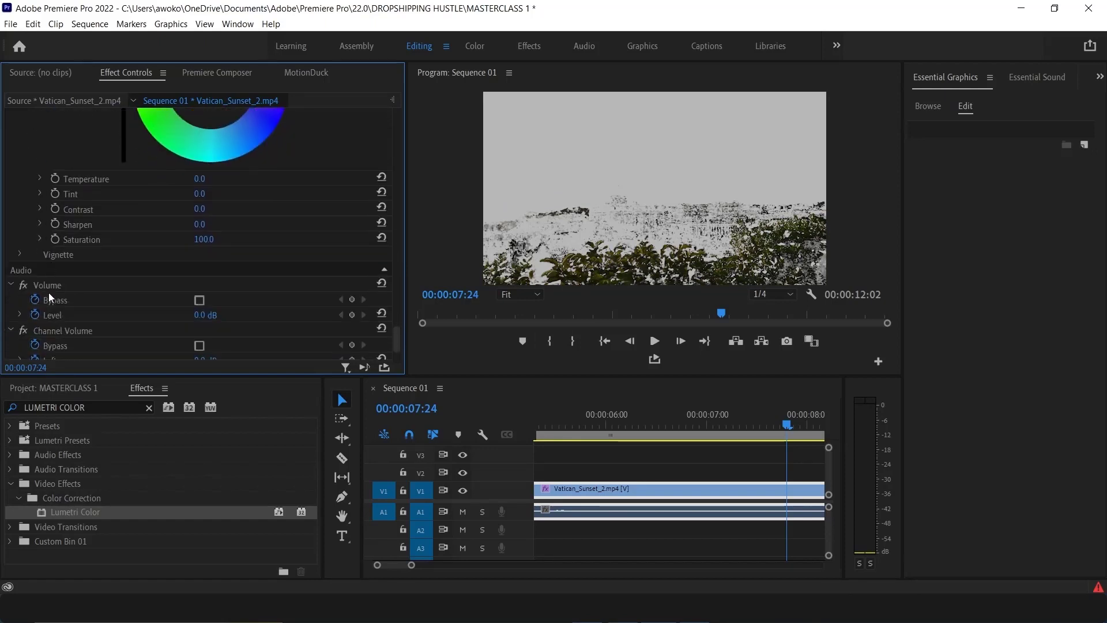
scroll(48, 292, up, 1)
scroll(47, 292, down, 1)
scroll(47, 294, down, 1)
drag(204, 239, 261, 238)
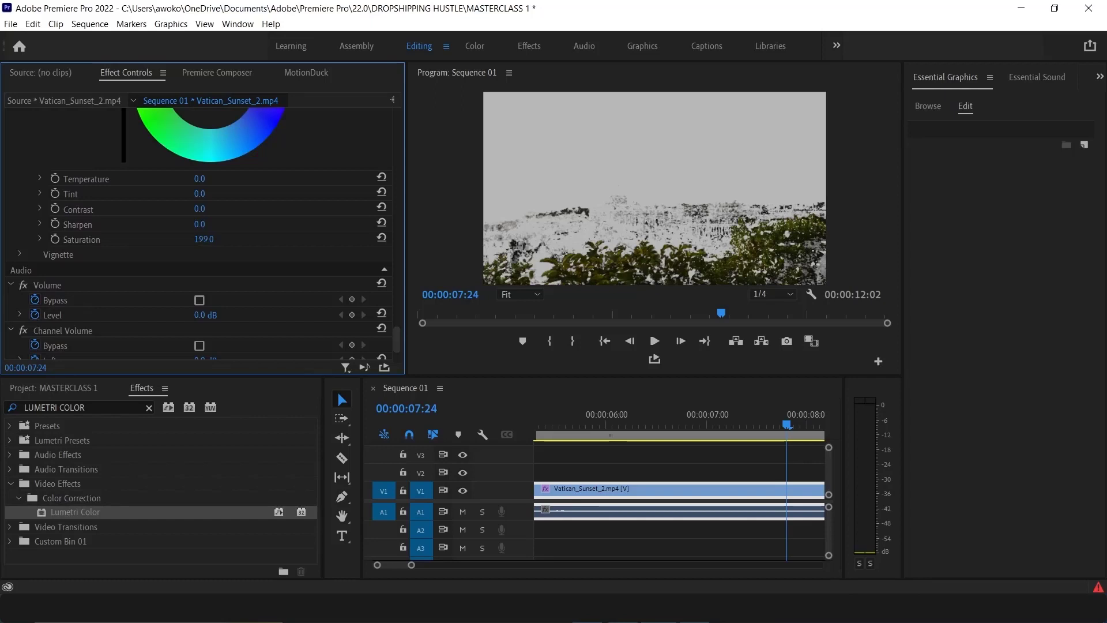
Turn off Show Mask to view the corrected image
scroll(219, 239, up, 5)
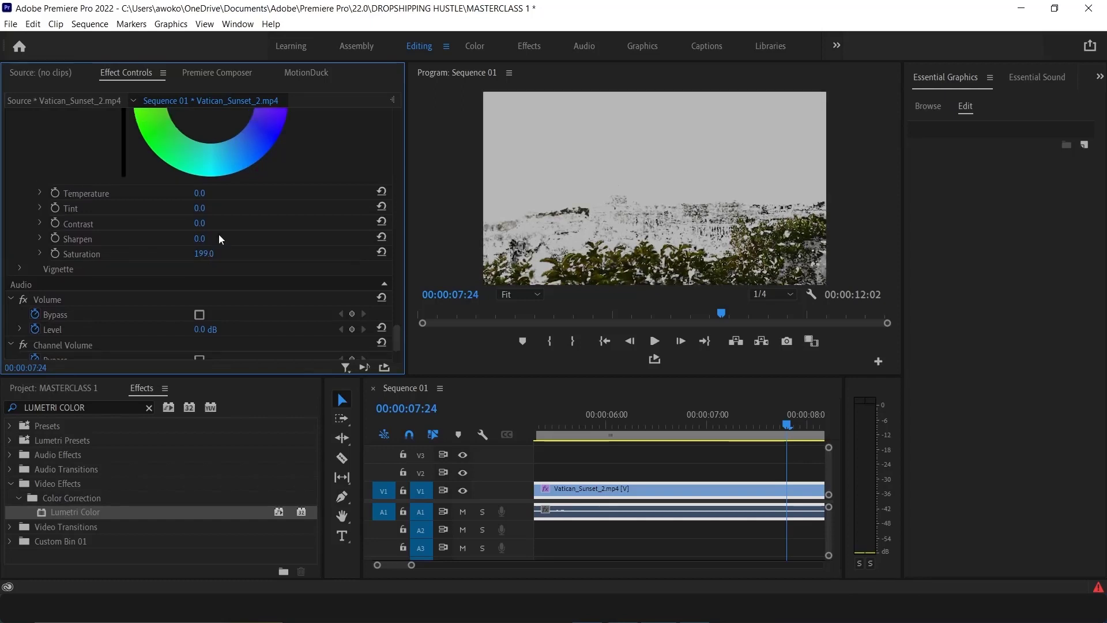
scroll(216, 242, up, 5)
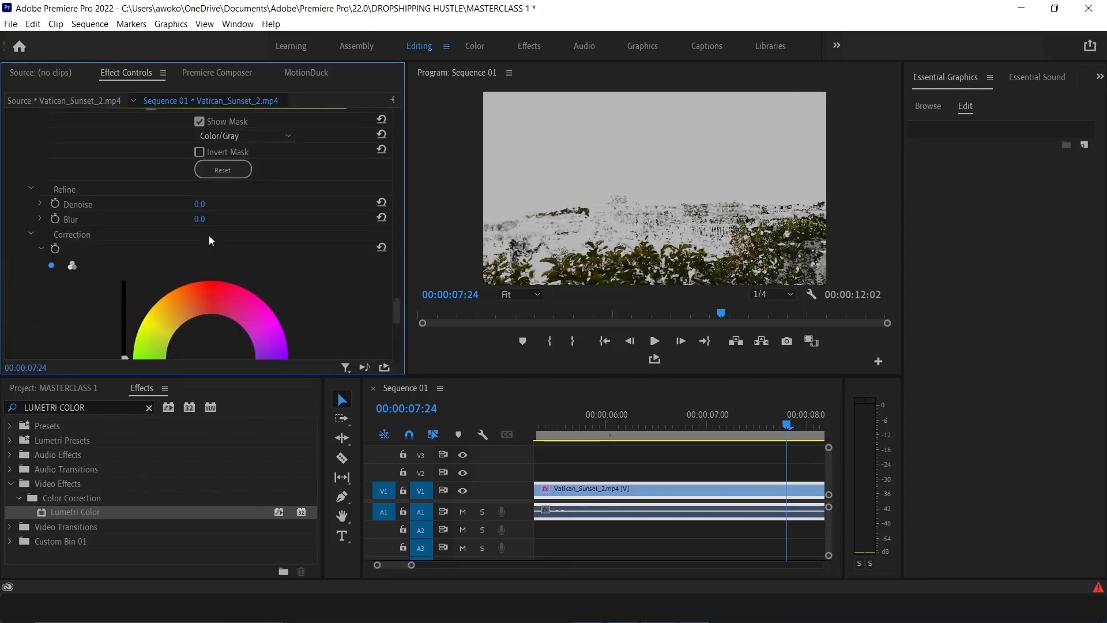
click(200, 194)
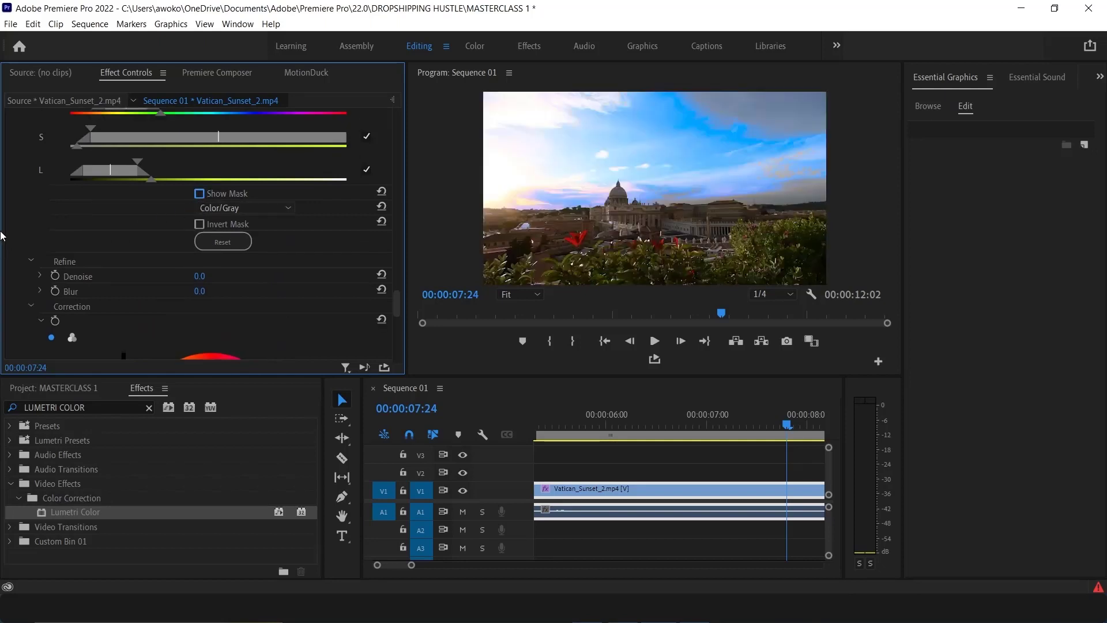
Toggle the second Lumetri Color effect on and off repeatedly to compare the saturated key with the original
scroll(23, 189, up, 10)
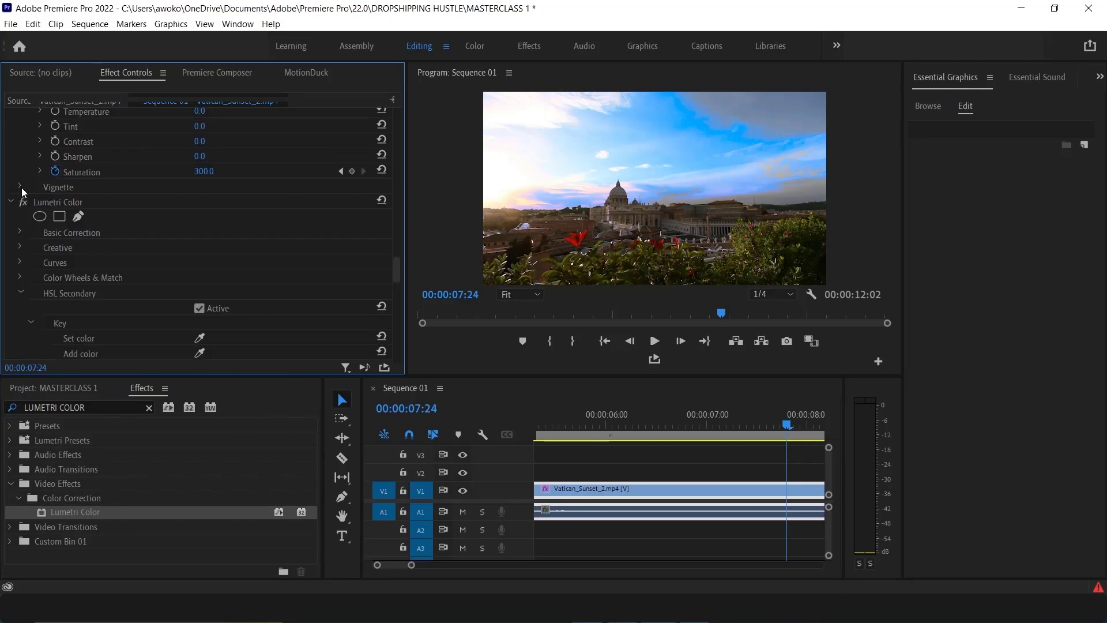
click(23, 202)
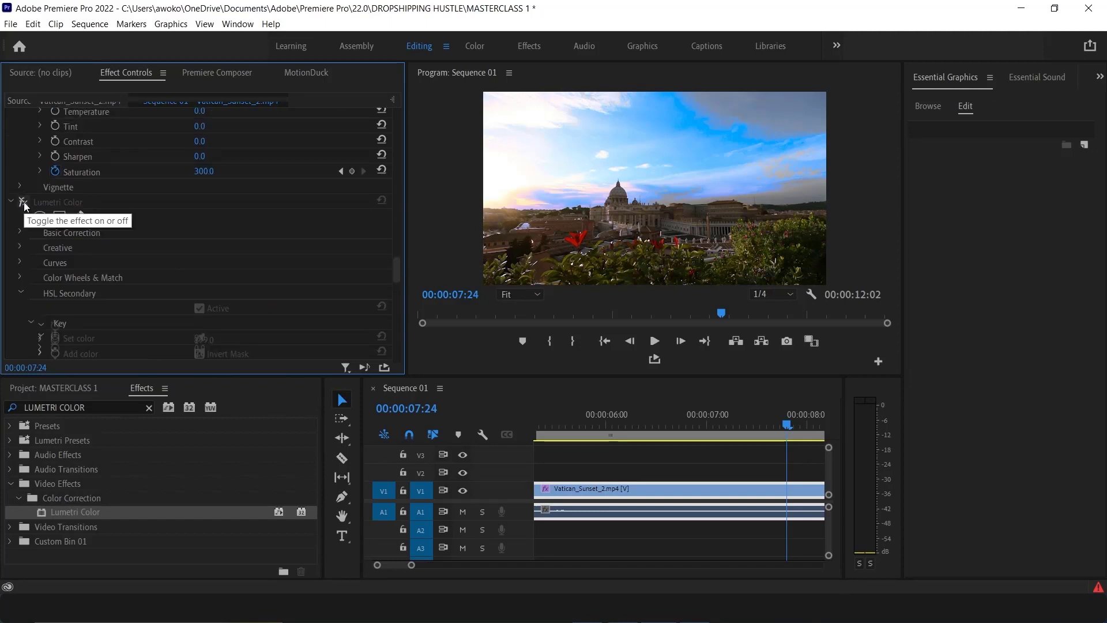
click(23, 202)
click(23, 202)
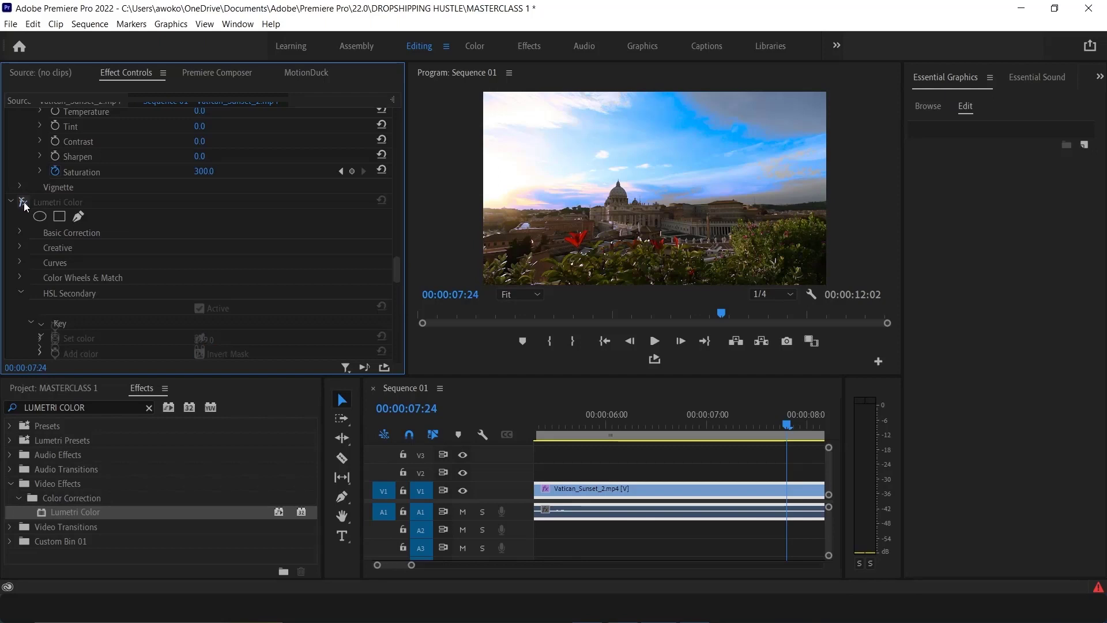
click(23, 202)
click(23, 202)
click(23, 201)
click(23, 202)
click(24, 202)
Tint the keyed buildings and foliage by dragging the point on the HSL Secondary correction colour wheel away from centre
scroll(85, 316, down, 8)
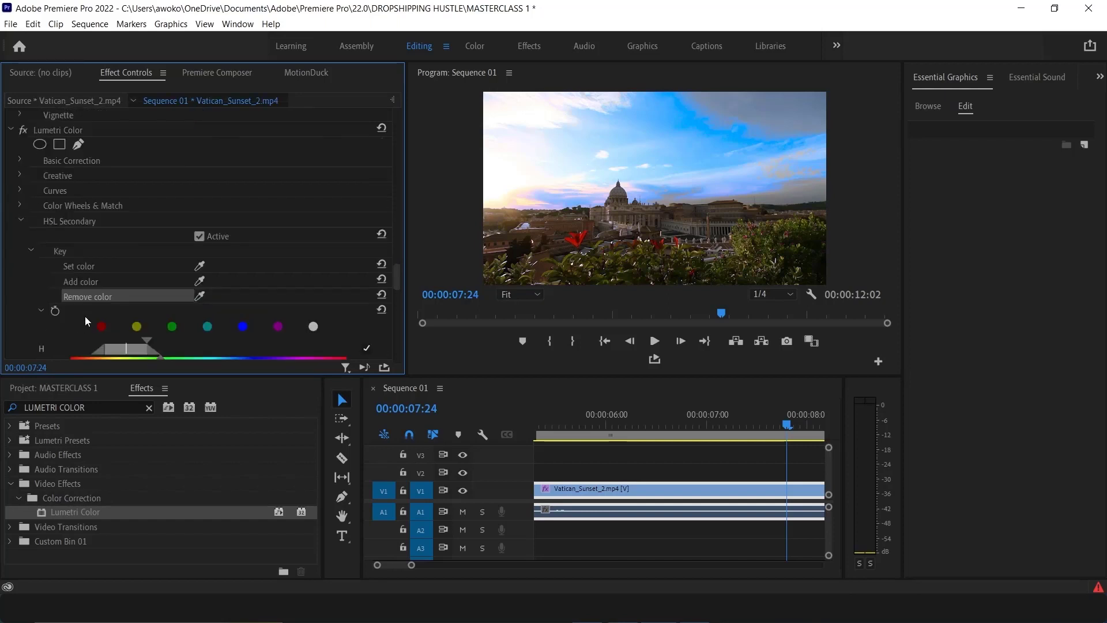
scroll(127, 308, down, 2)
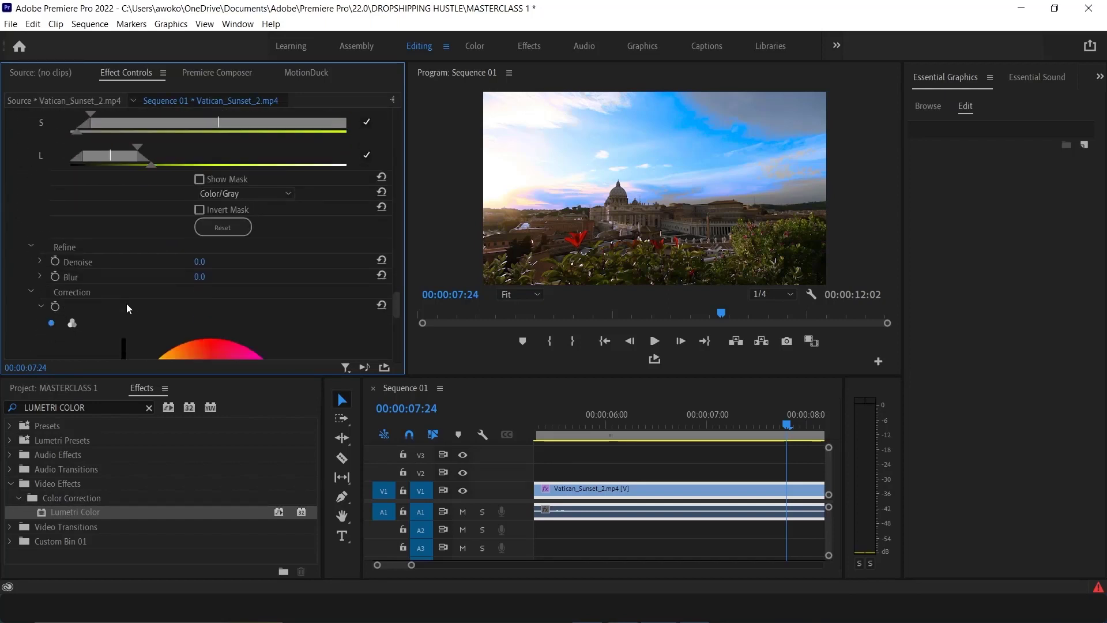
scroll(247, 305, down, 7)
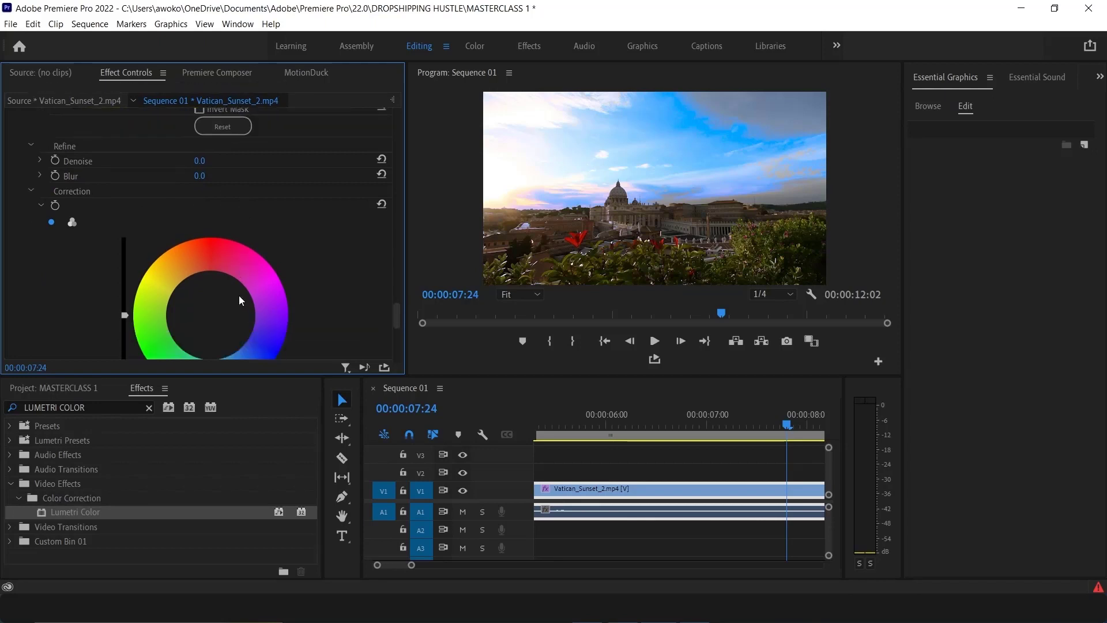
scroll(234, 291, up, 5)
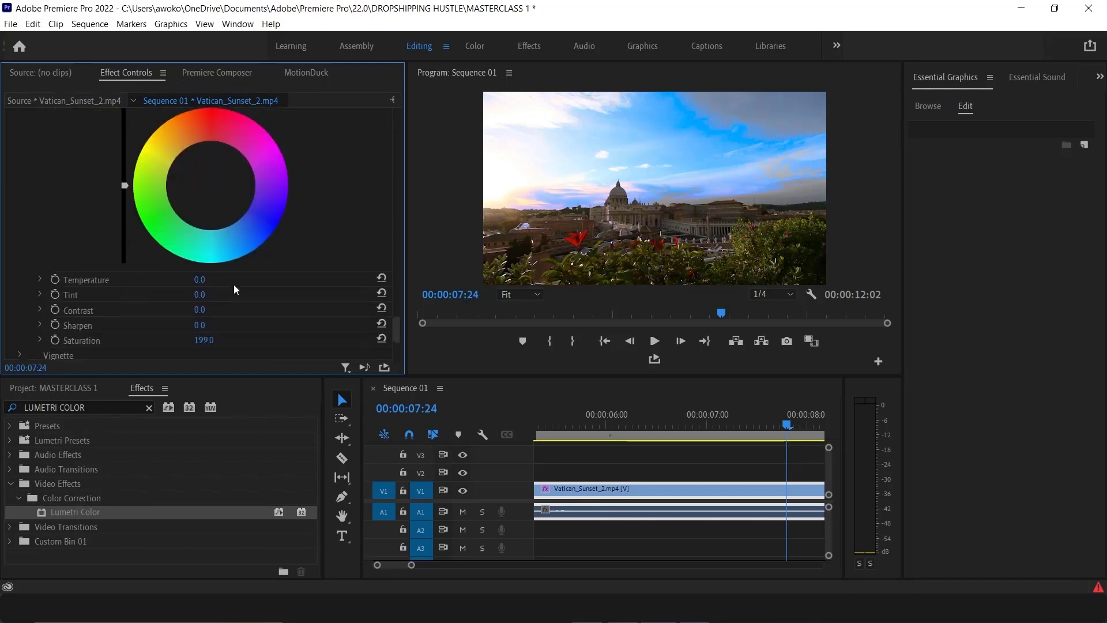
scroll(234, 283, up, 1)
scroll(231, 283, down, 4)
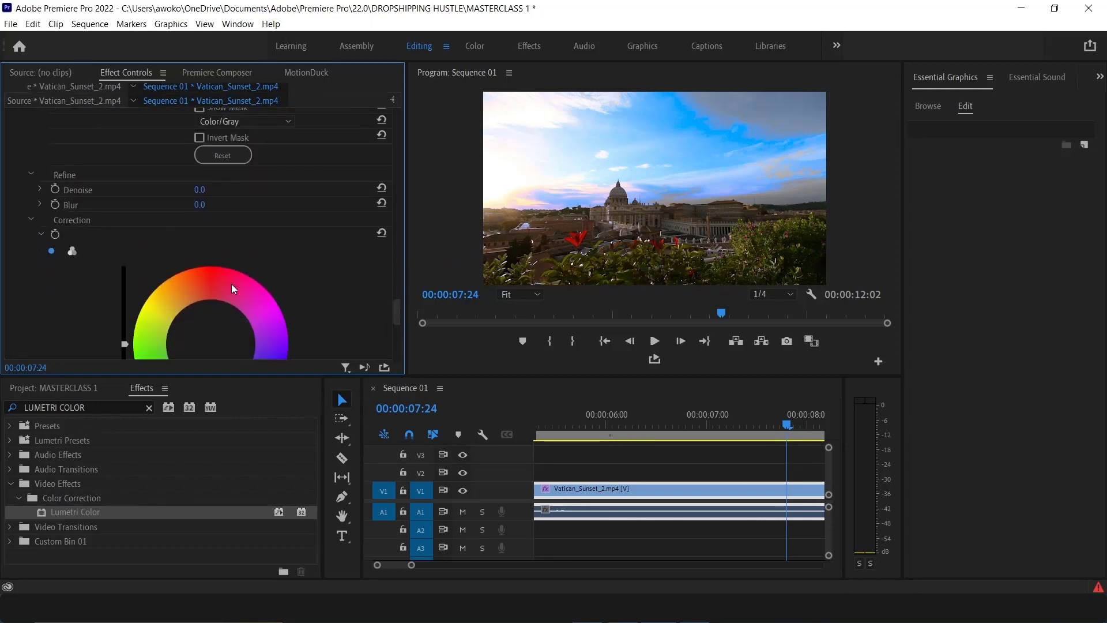
click(209, 229)
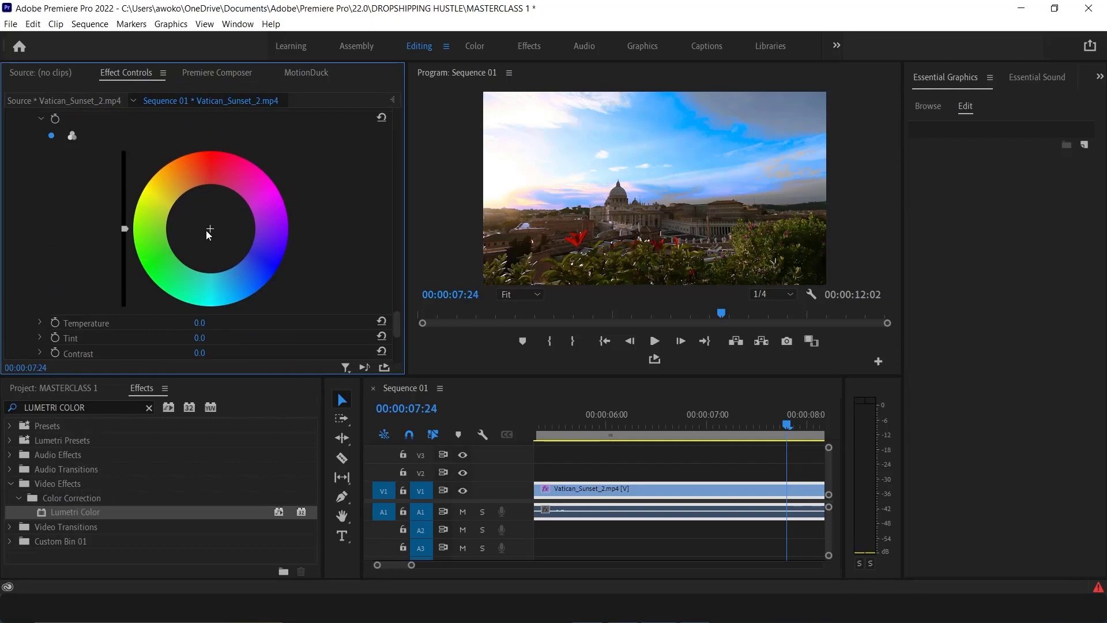
drag(209, 229, 250, 195)
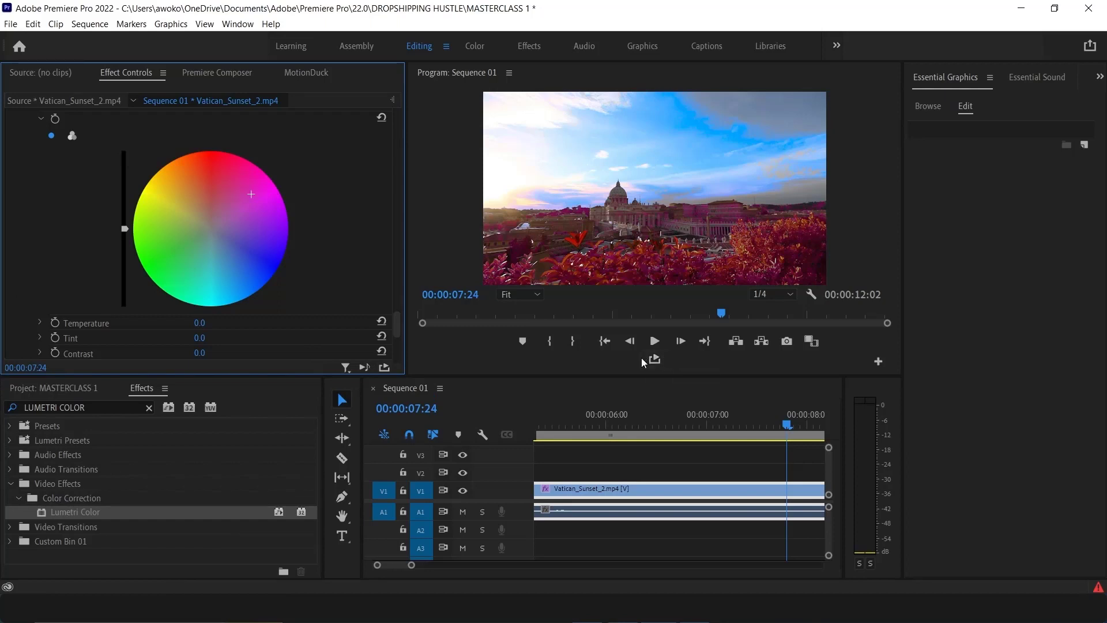
drag(250, 196, 133, 229)
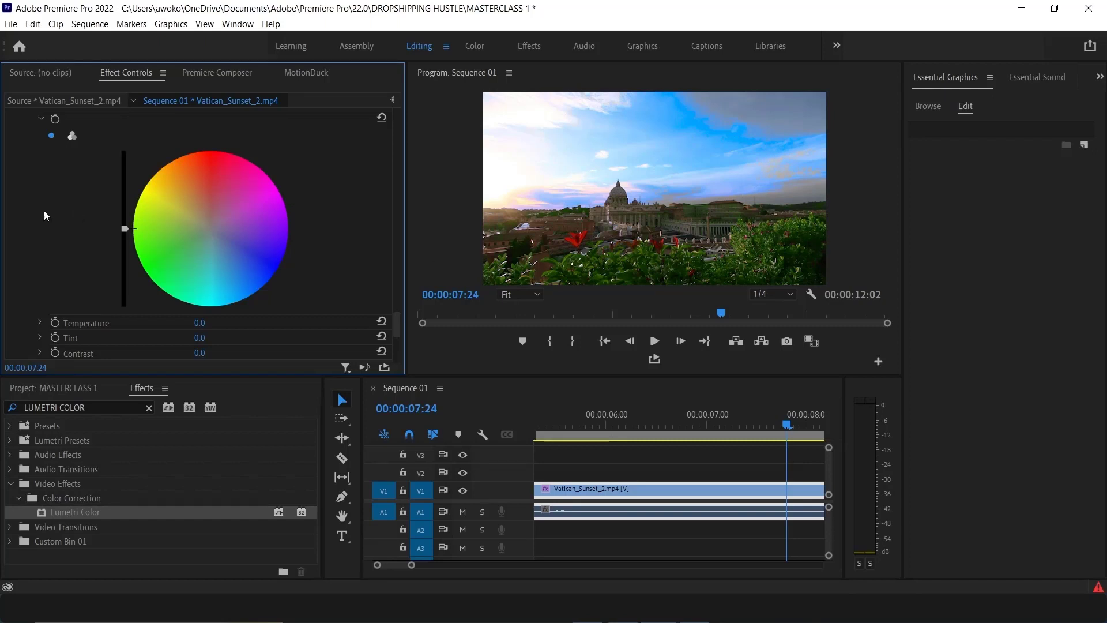
Toggle the second Lumetri Color effect on and off to compare the tinted result
scroll(24, 208, up, 8)
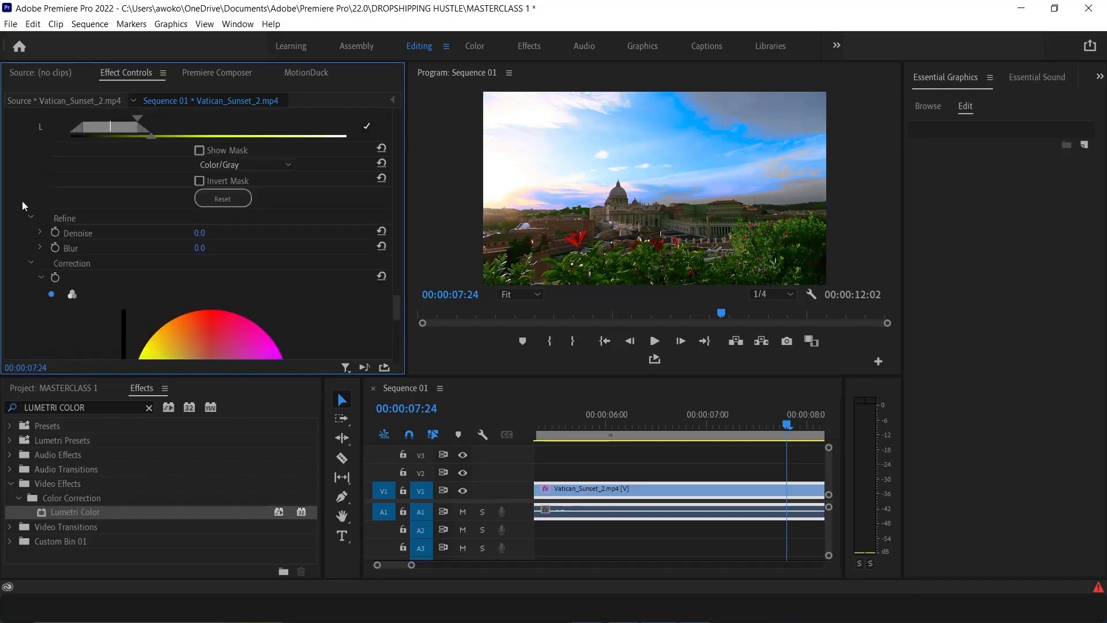
scroll(29, 200, up, 10)
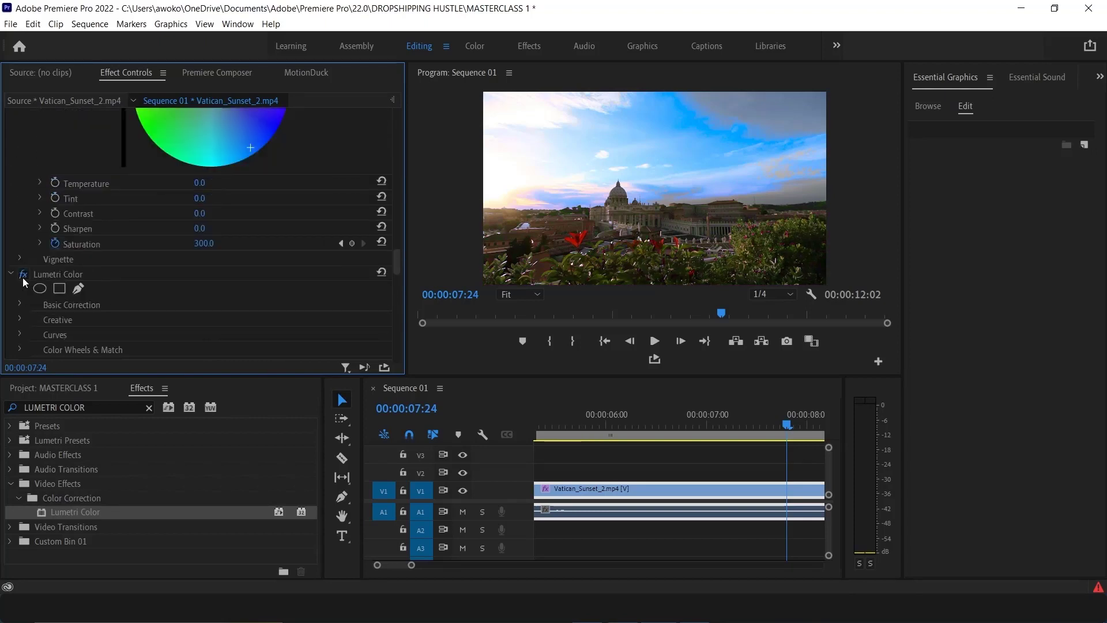
click(23, 274)
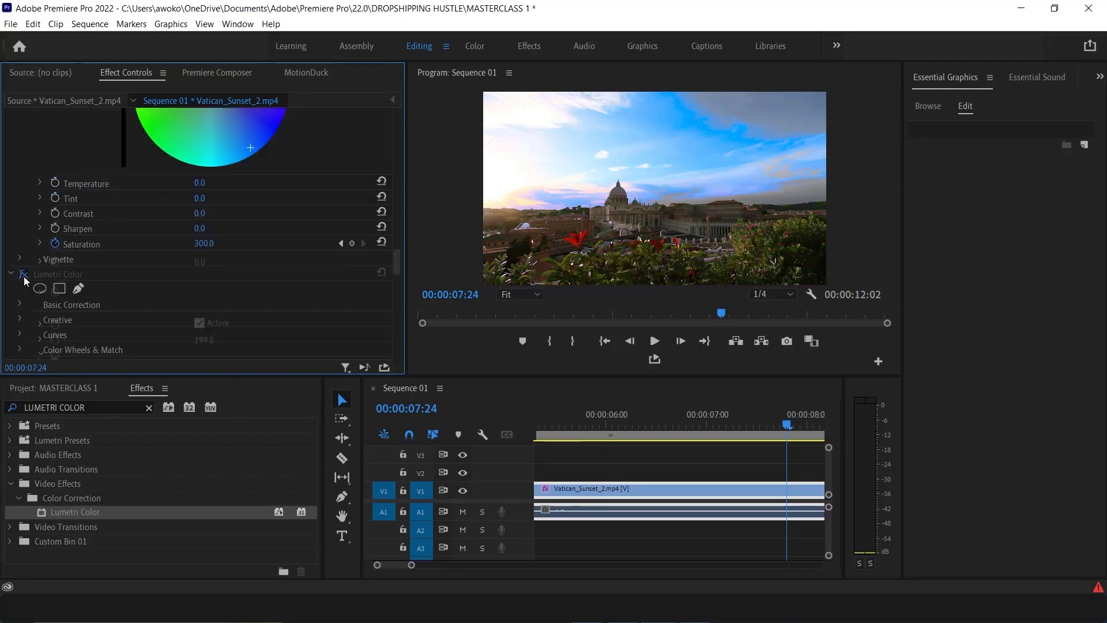
click(24, 275)
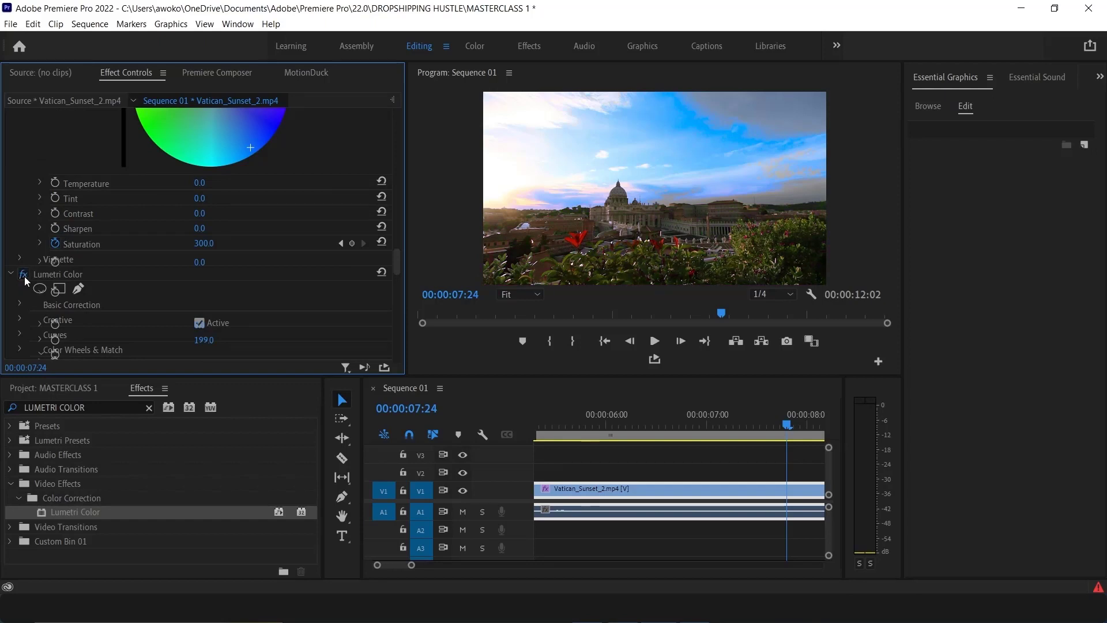
click(25, 276)
click(24, 275)
click(24, 275)
click(24, 275)
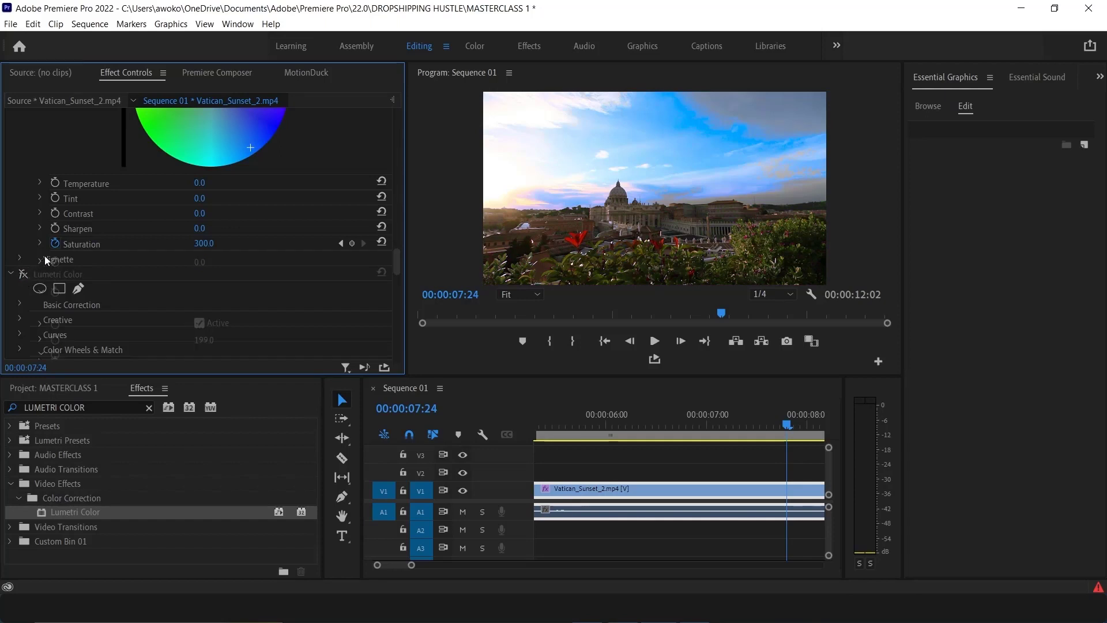
Collapse the first Lumetri Color and switch both Lumetri effects off and back on to compare the original with the full grade
scroll(56, 236, up, 5)
scroll(50, 238, up, 6)
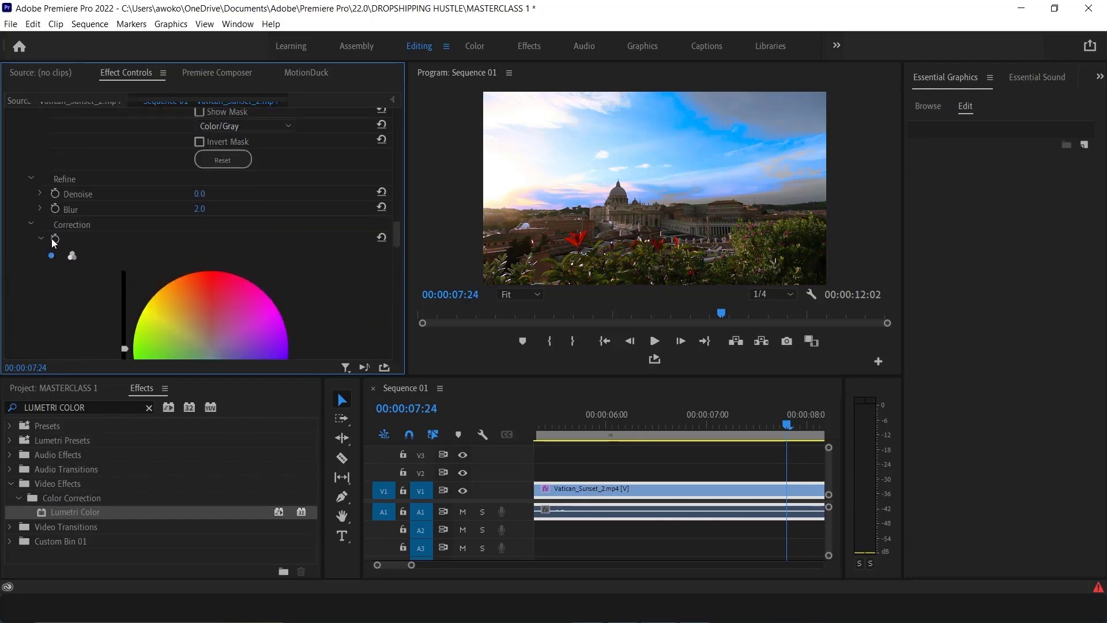
scroll(41, 229, up, 4)
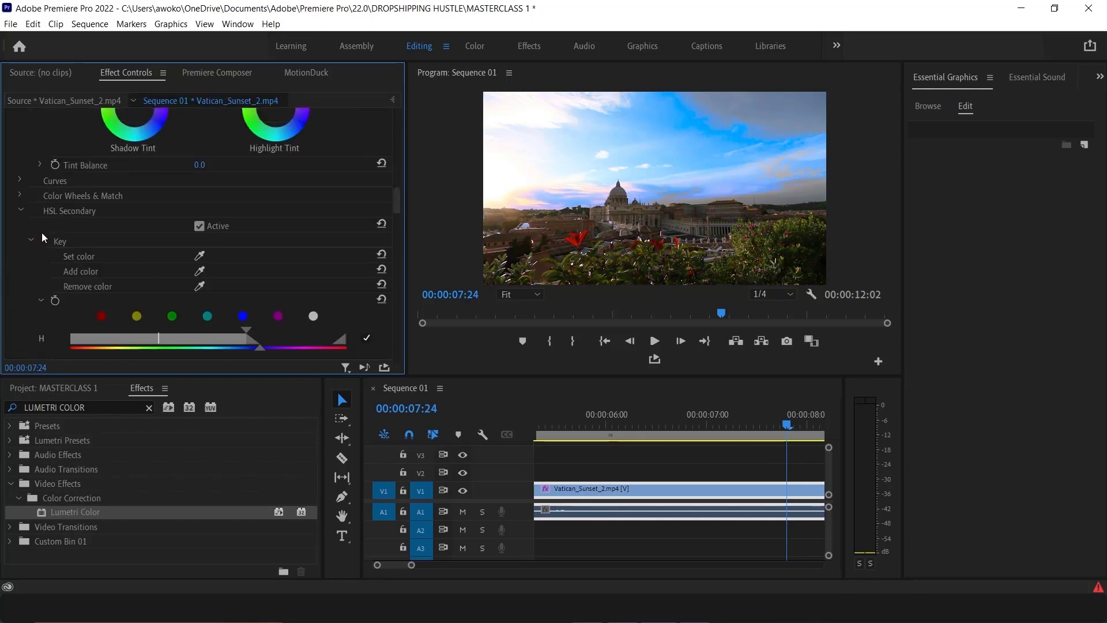
scroll(51, 228, up, 4)
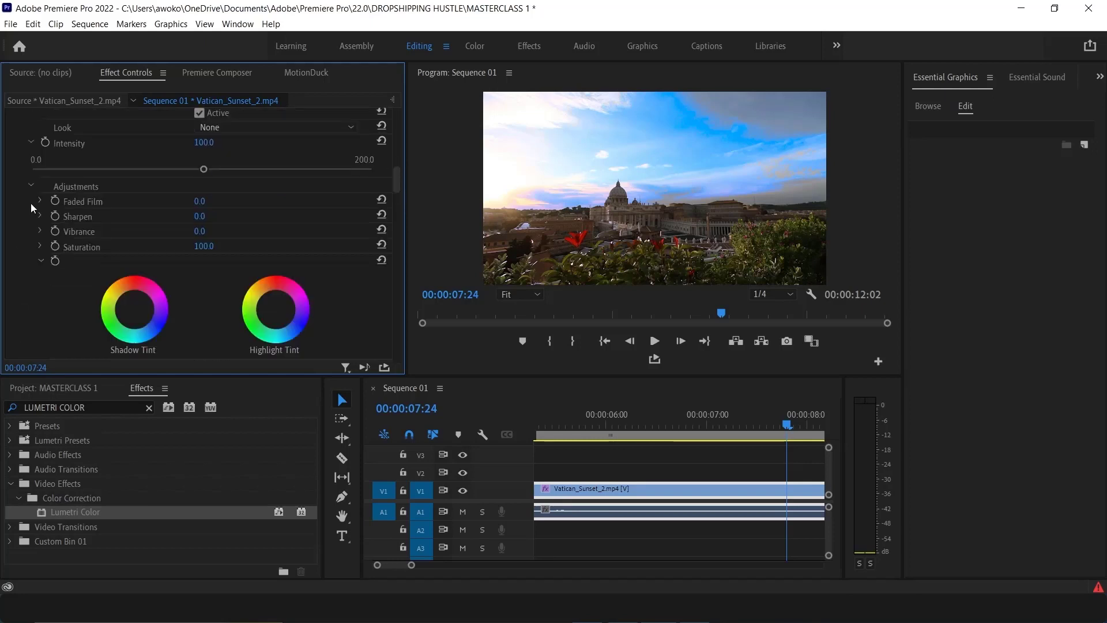
scroll(44, 195, up, 5)
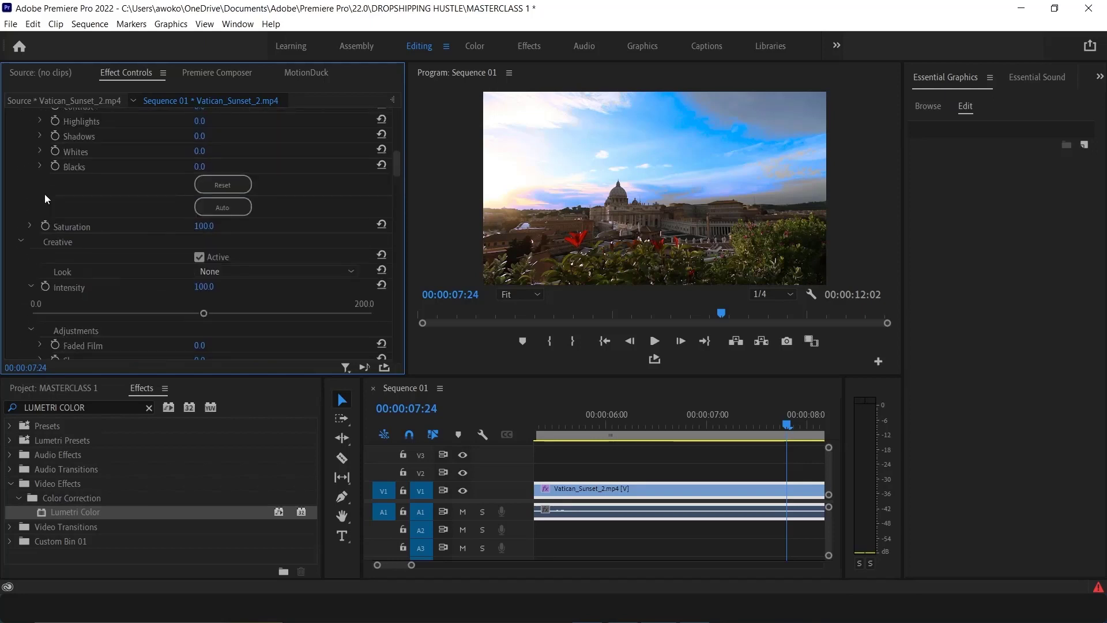
scroll(39, 195, up, 3)
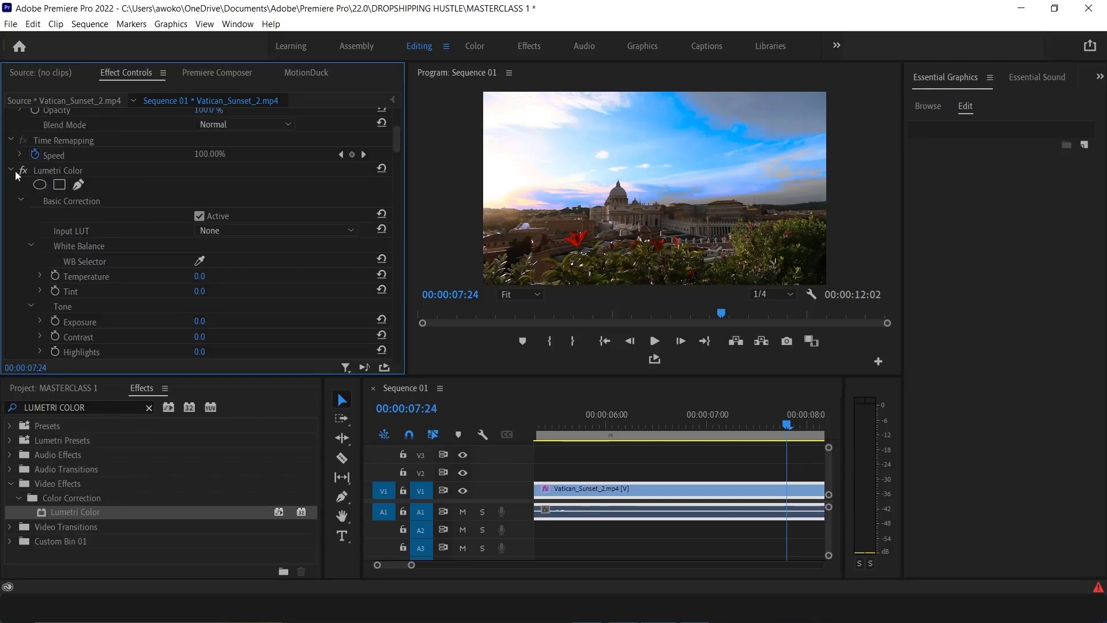
click(13, 172)
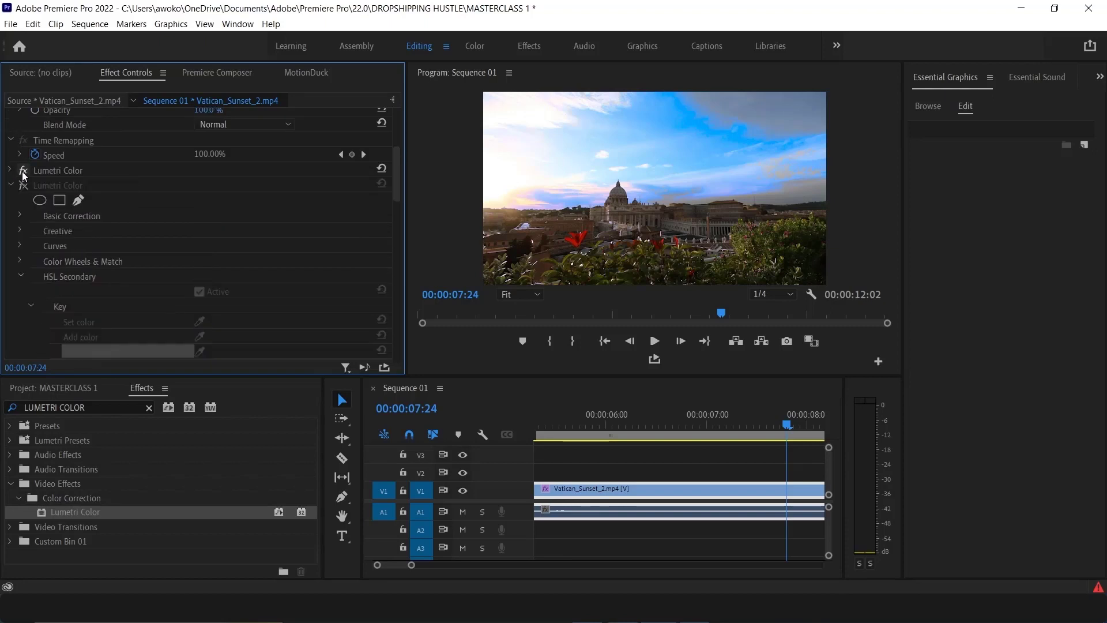
click(23, 172)
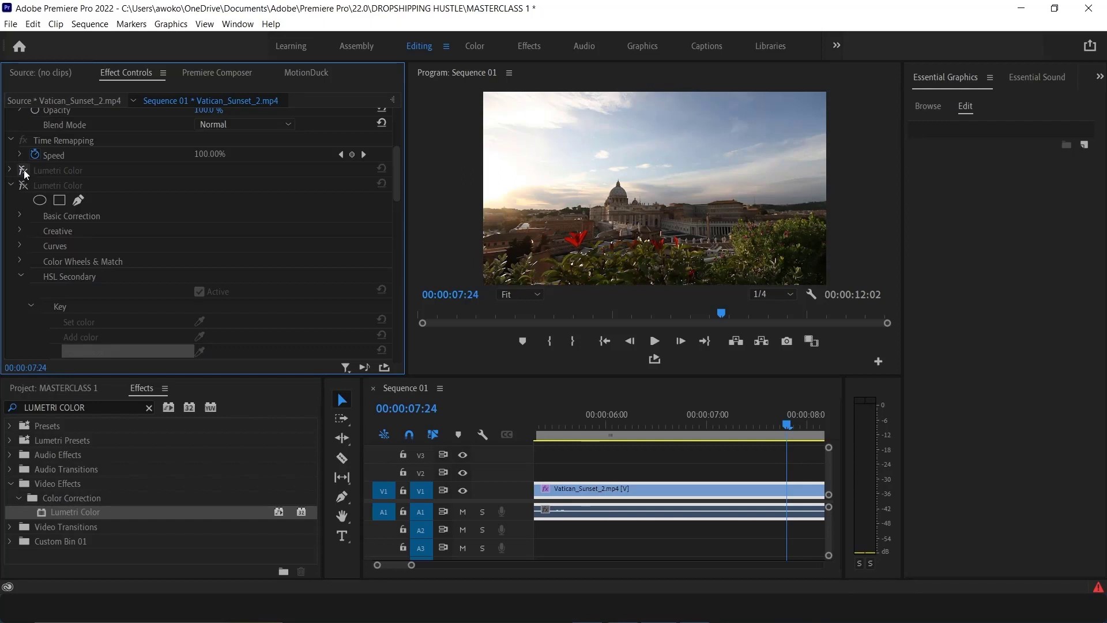
click(23, 169)
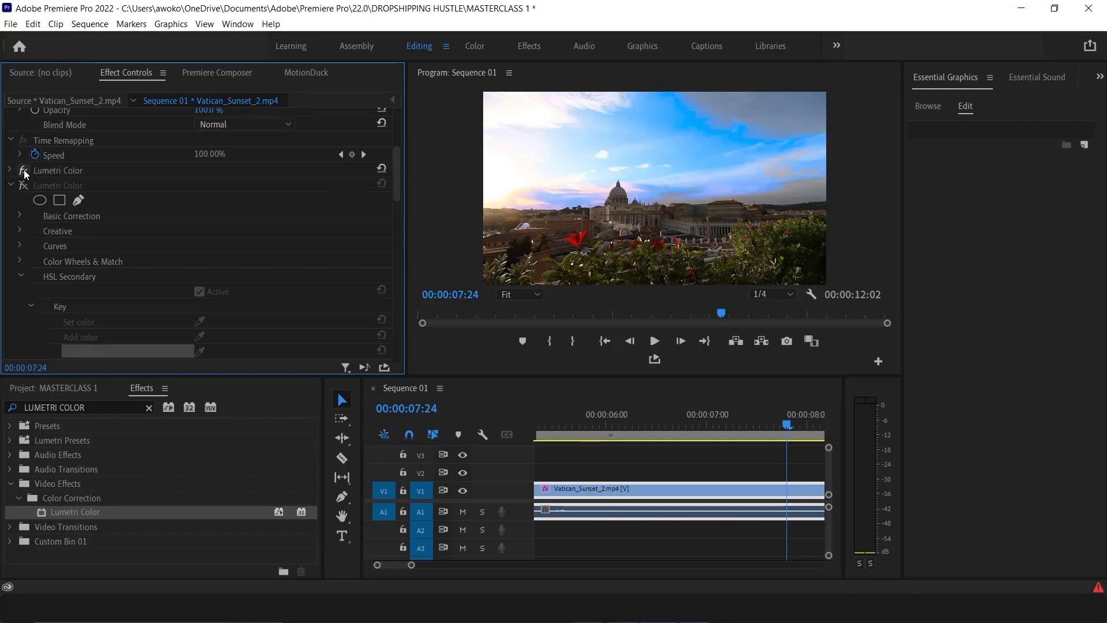
click(23, 185)
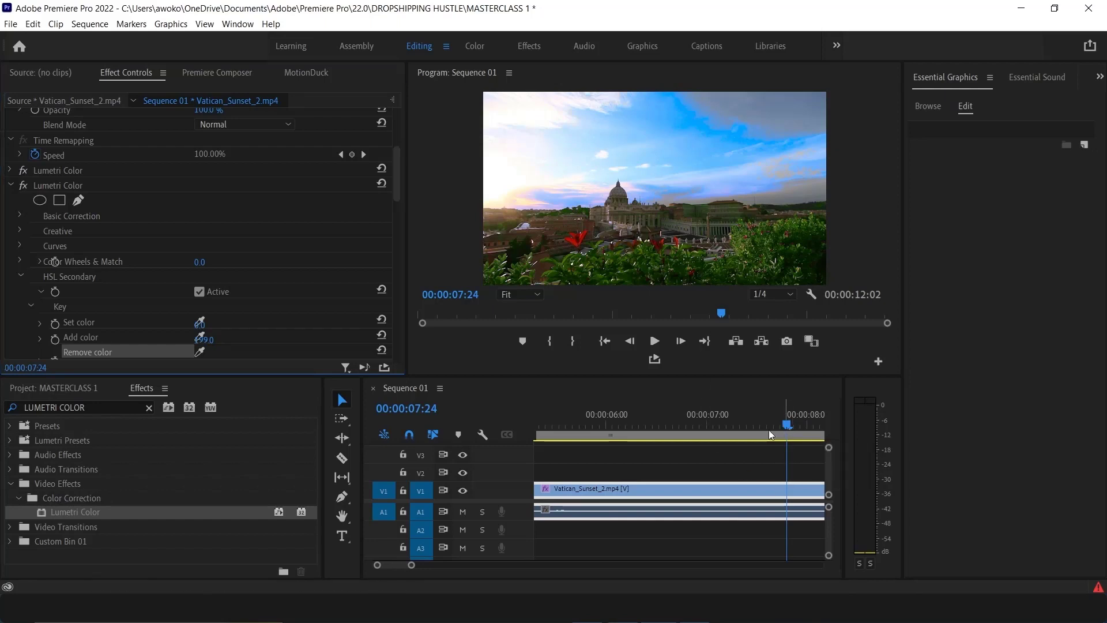
Move the playhead earlier in the clip and play back the graded footage
click(551, 416)
drag(238, 387, 190, 395)
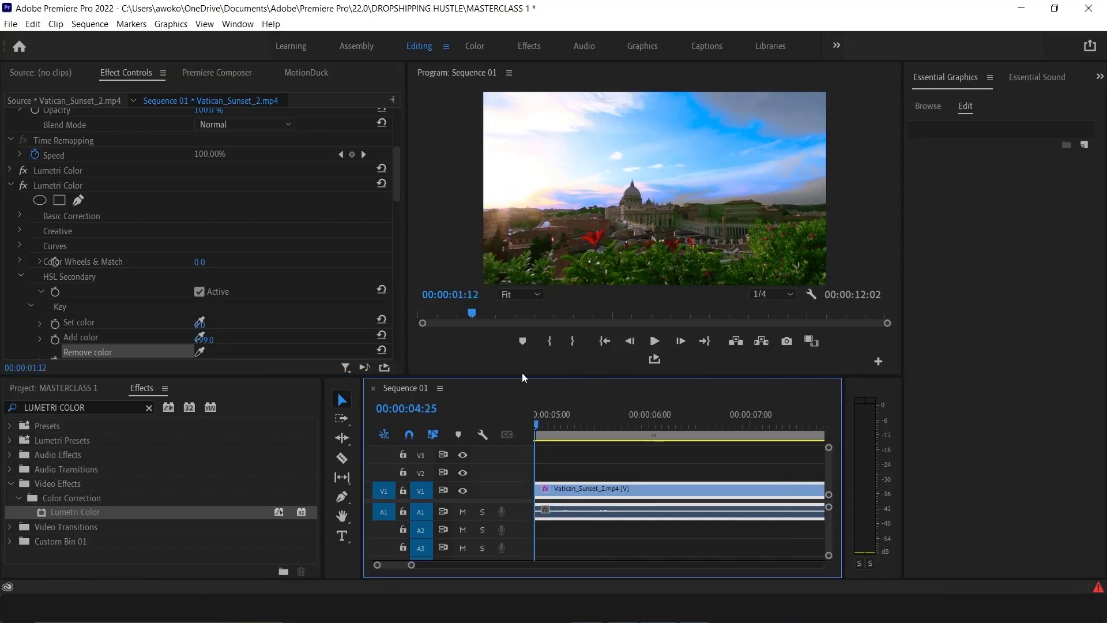
click(652, 338)
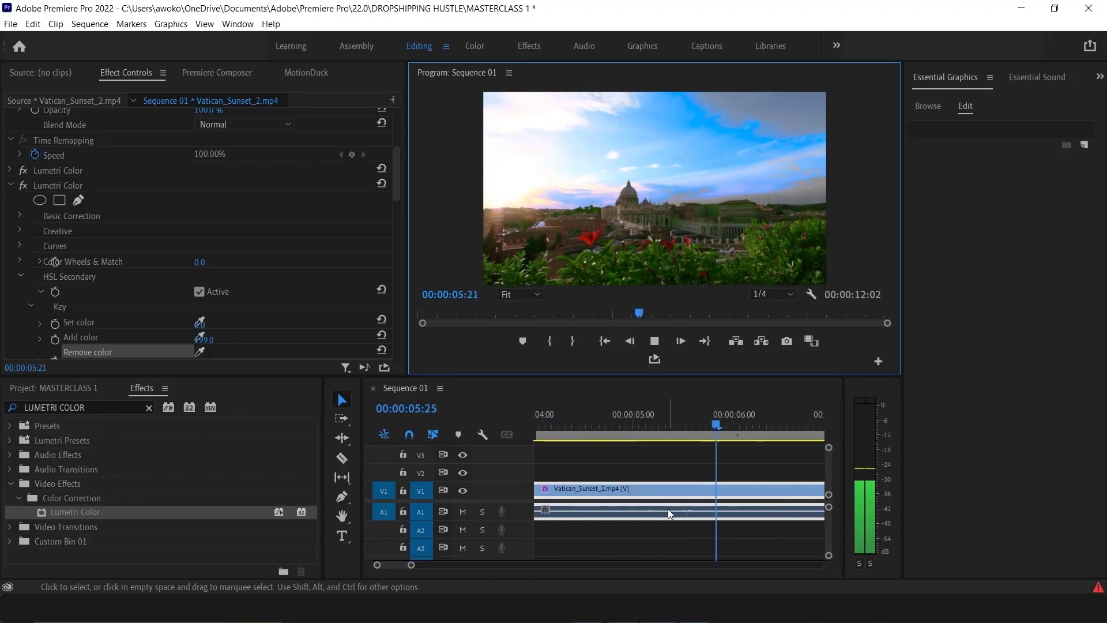
click(653, 341)
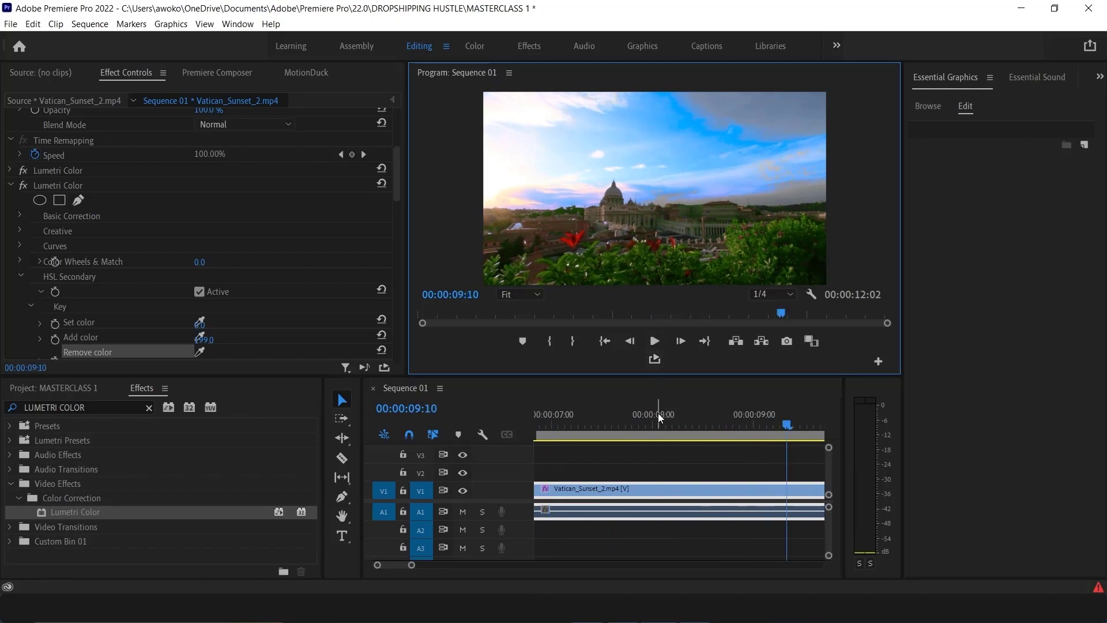
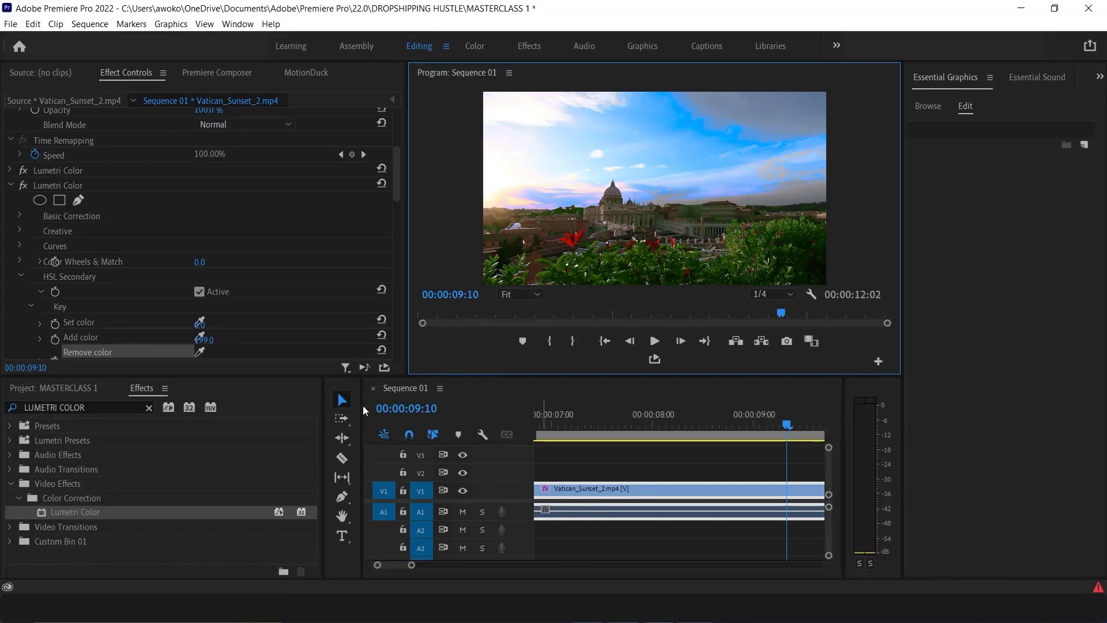
Delete the Vatican_Sunset_2 clip from the timeline and return the playhead to the start of the sequence
click(637, 490)
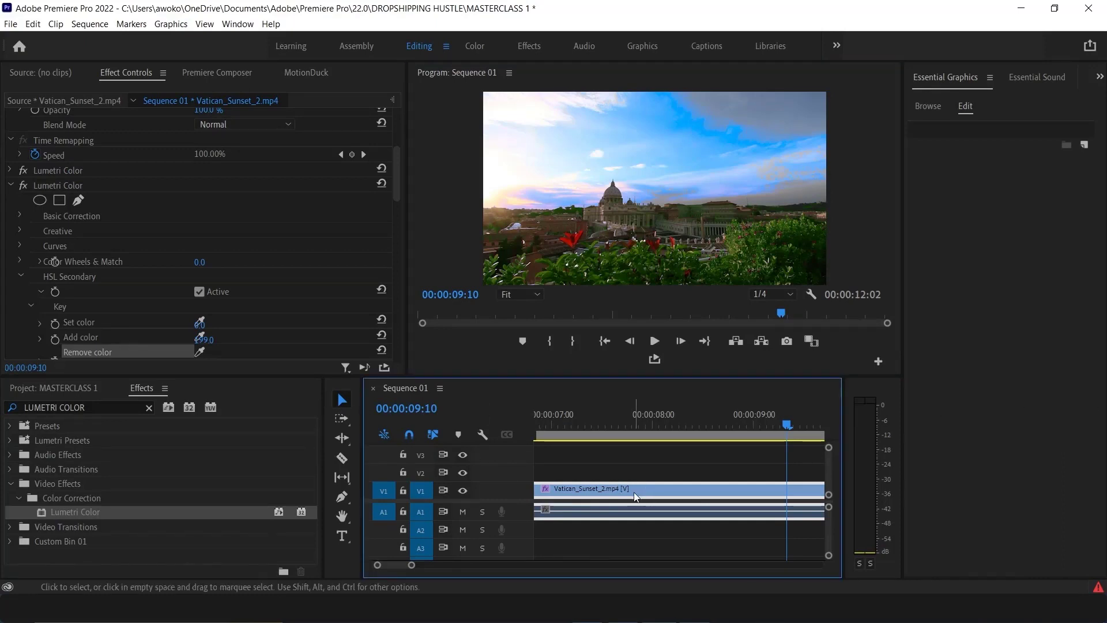
key(Delete)
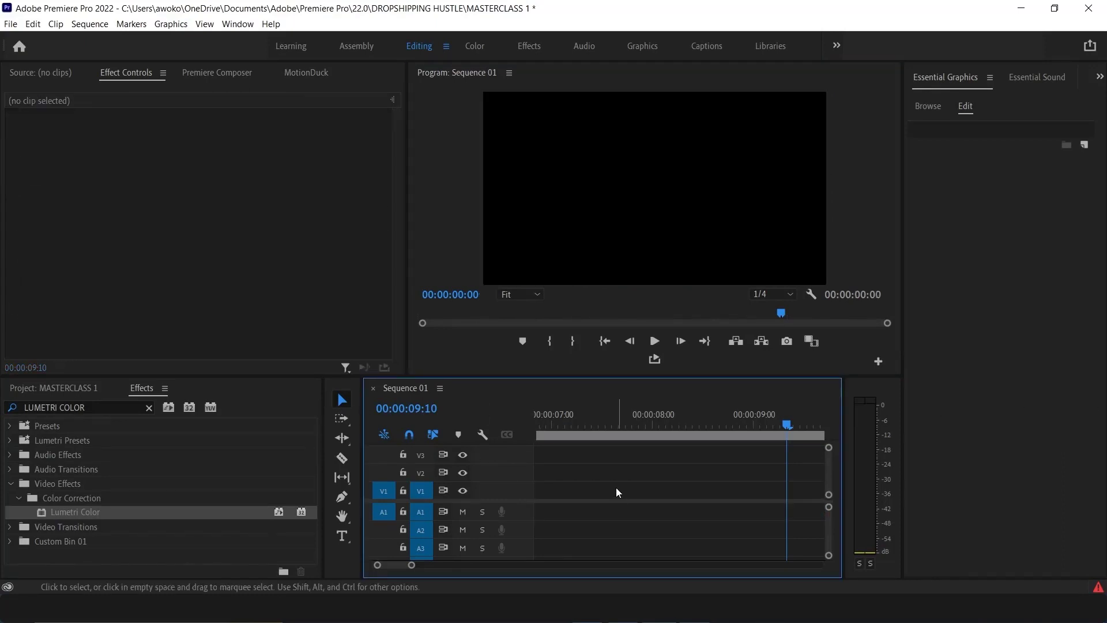
click(611, 340)
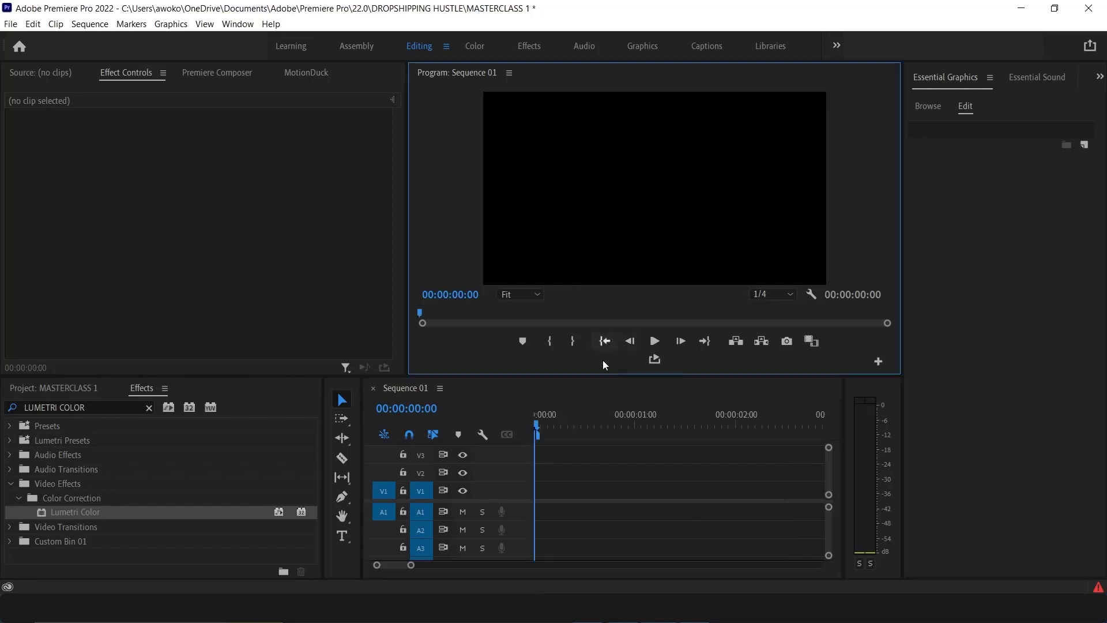
Switch to File Explorer and import the Women's Casual Polka Dot Print dress video from the Video folder into the project
click(67, 388)
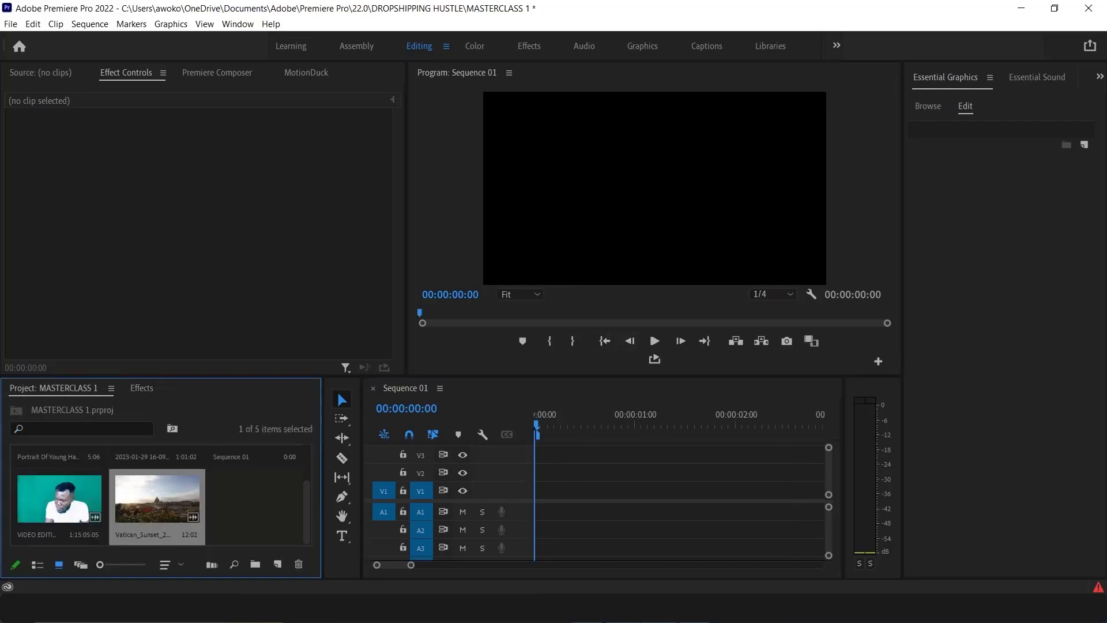
click(623, 609)
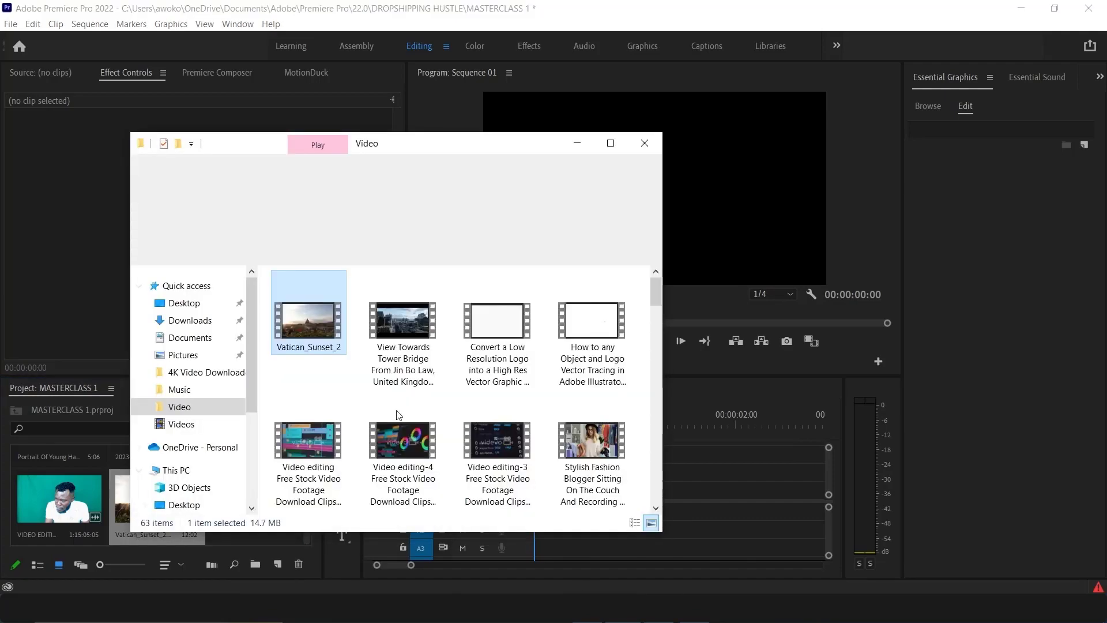
scroll(510, 458, down, 6)
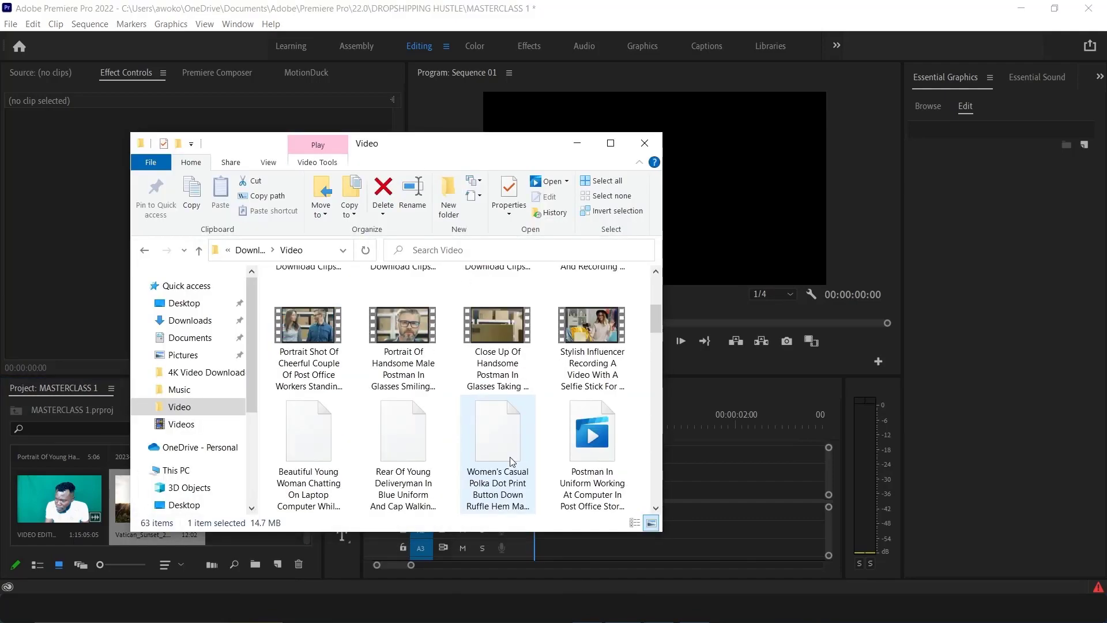
scroll(509, 459, down, 2)
scroll(507, 352, up, 2)
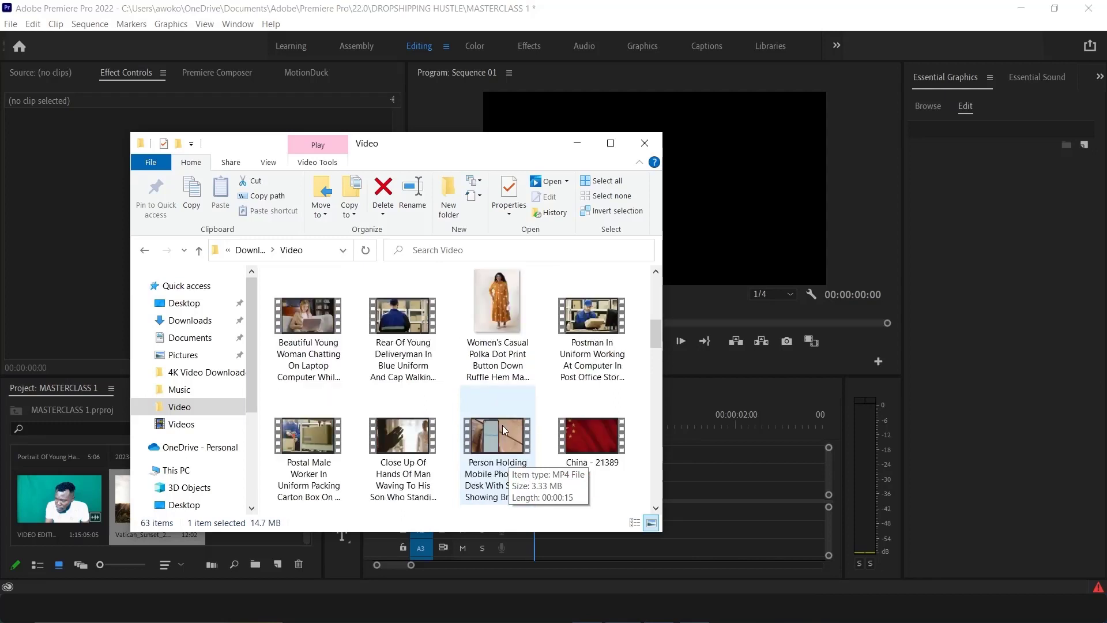
click(494, 302)
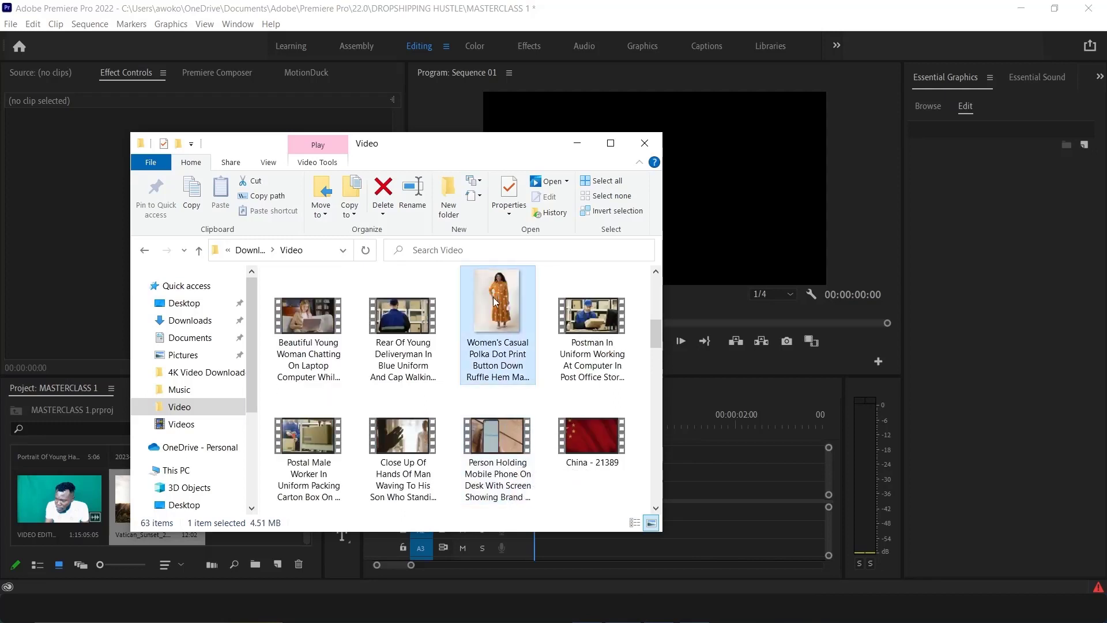
drag(105, 434, 108, 521)
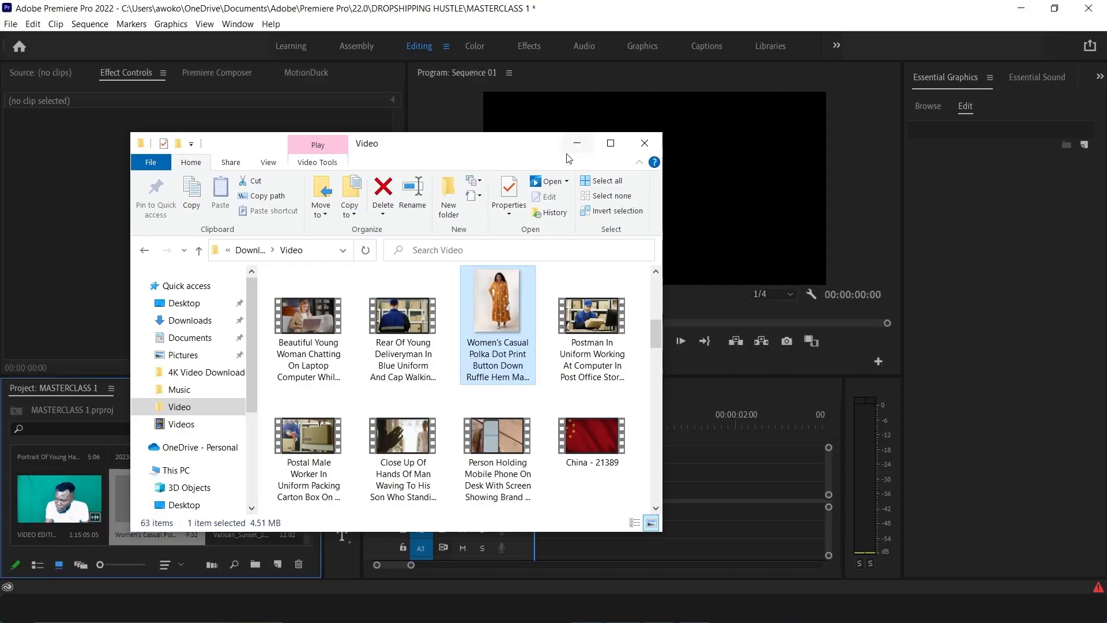
click(577, 142)
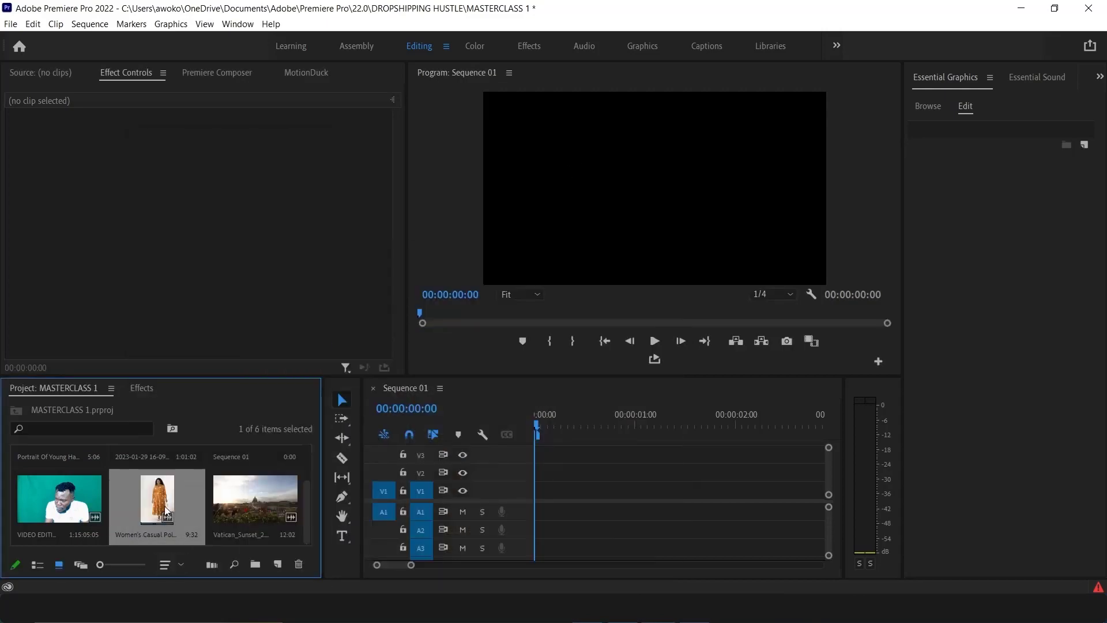
Place the dress clip on track V1 of the timeline, keeping the existing sequence settings
drag(585, 511, 547, 490)
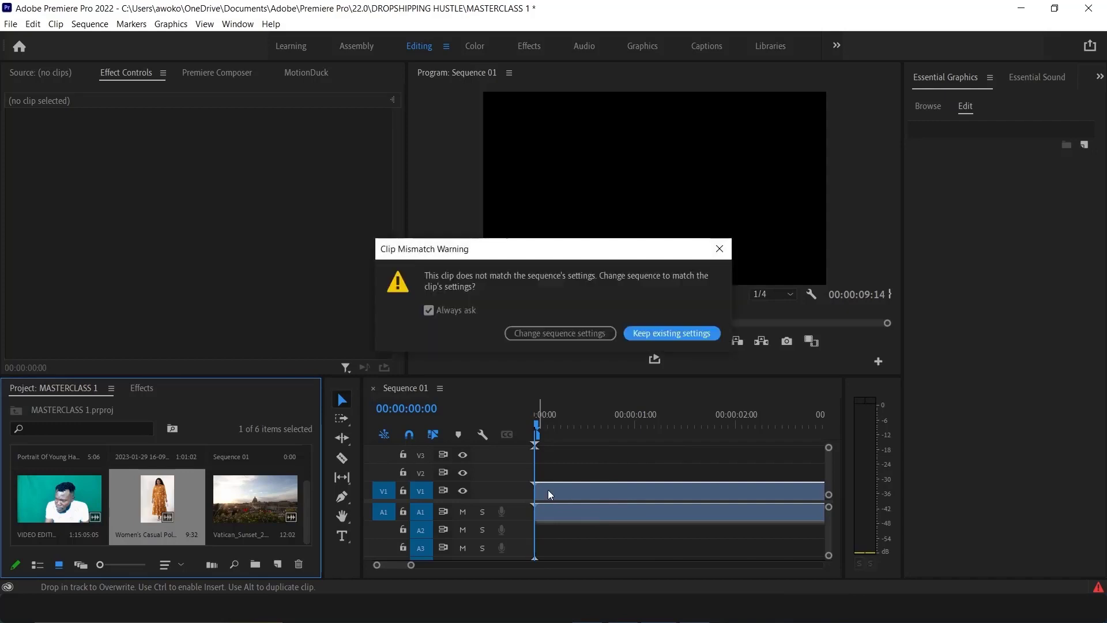
click(641, 334)
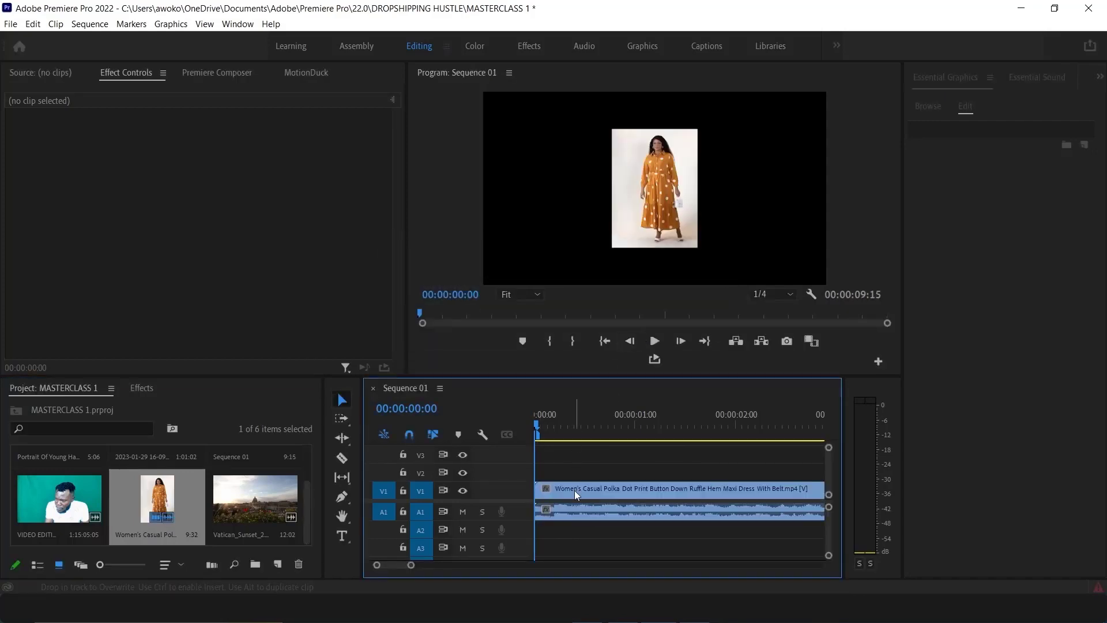
Select the dress clip and set its Scale to 162
click(575, 488)
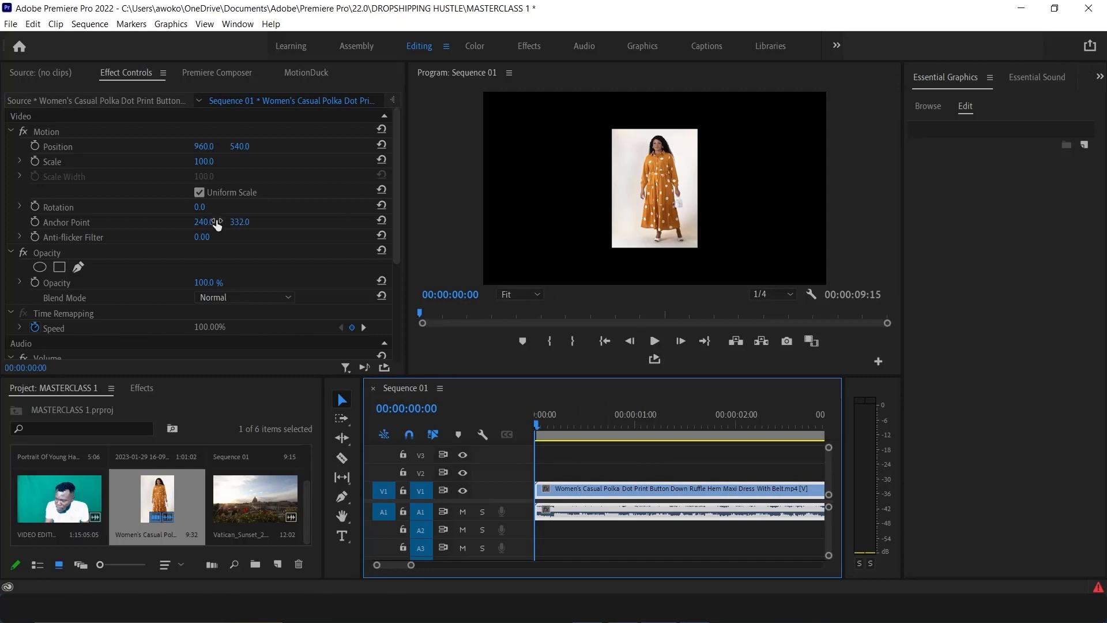
drag(202, 167, 237, 168)
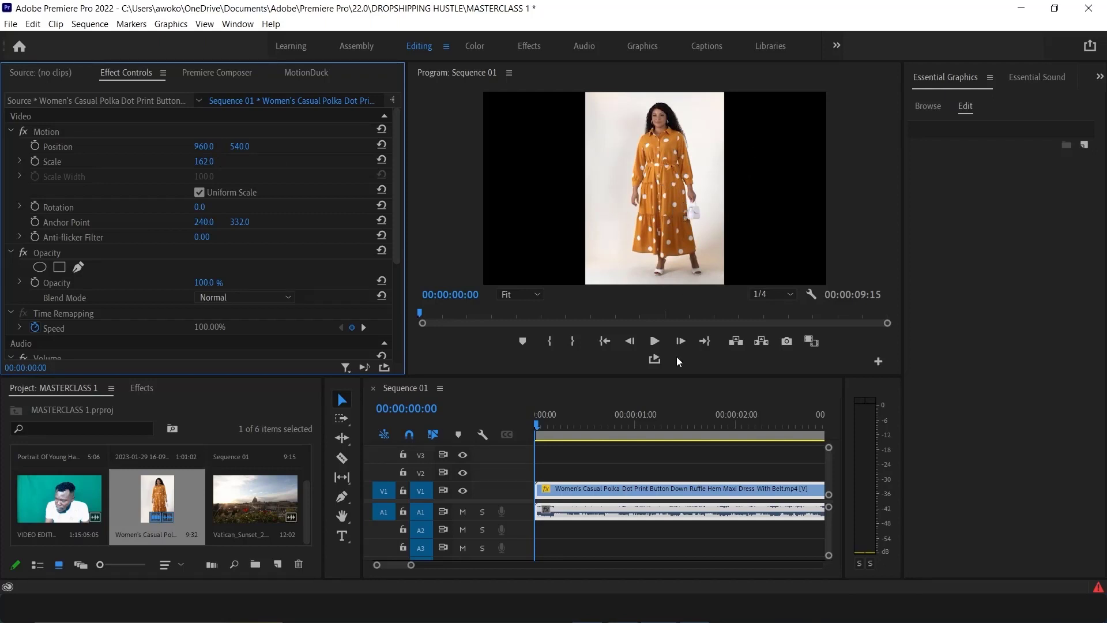
Play back the dress clip and return the playhead to the start
click(657, 339)
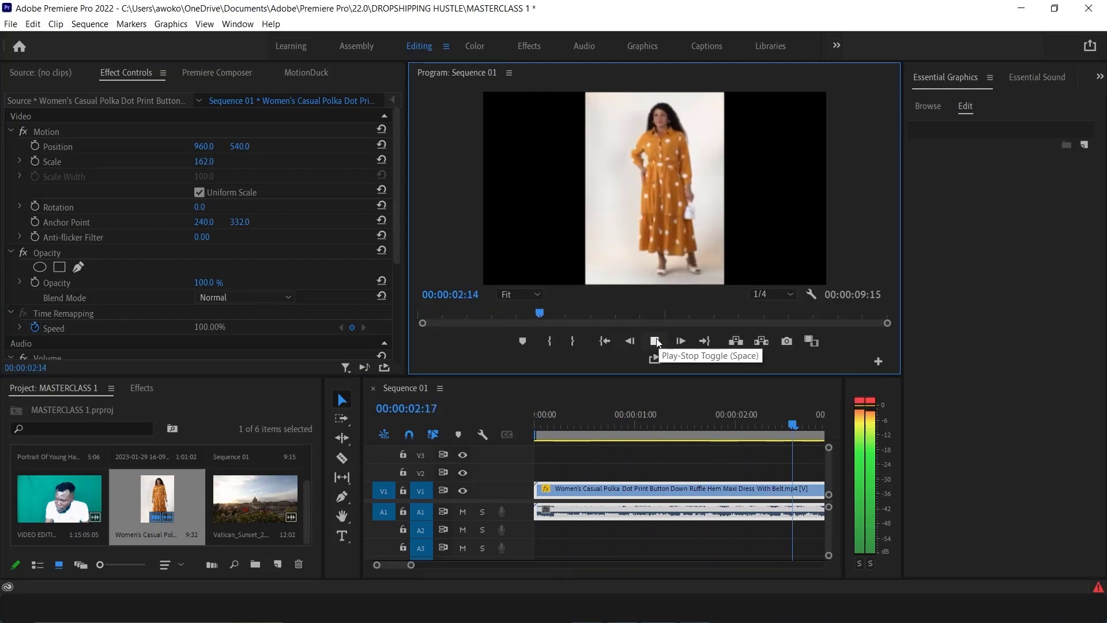
click(655, 341)
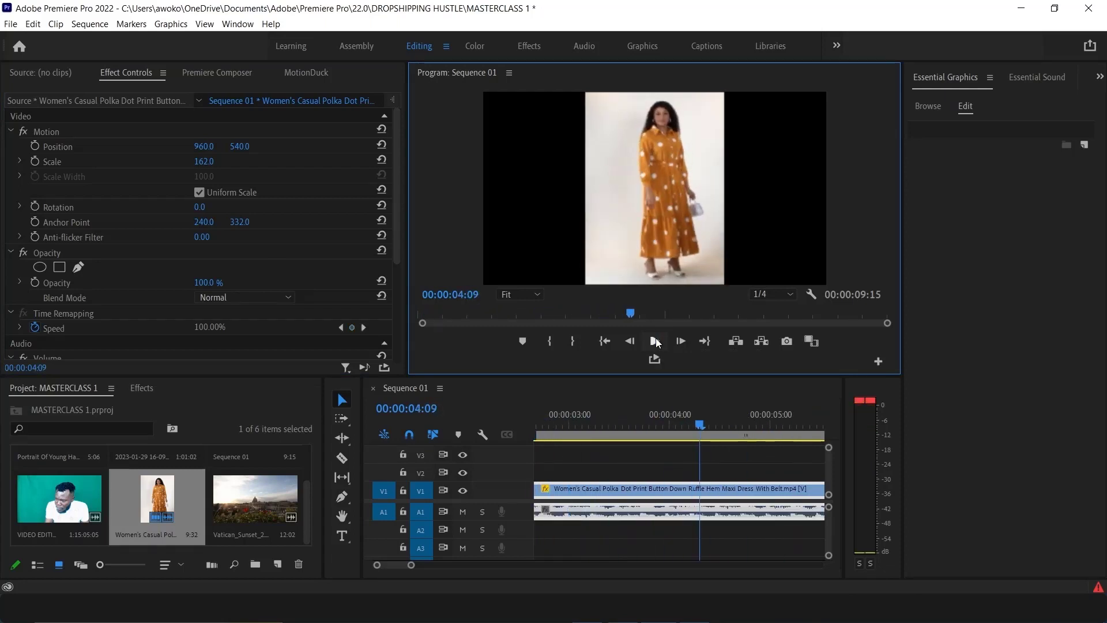
drag(700, 427, 548, 212)
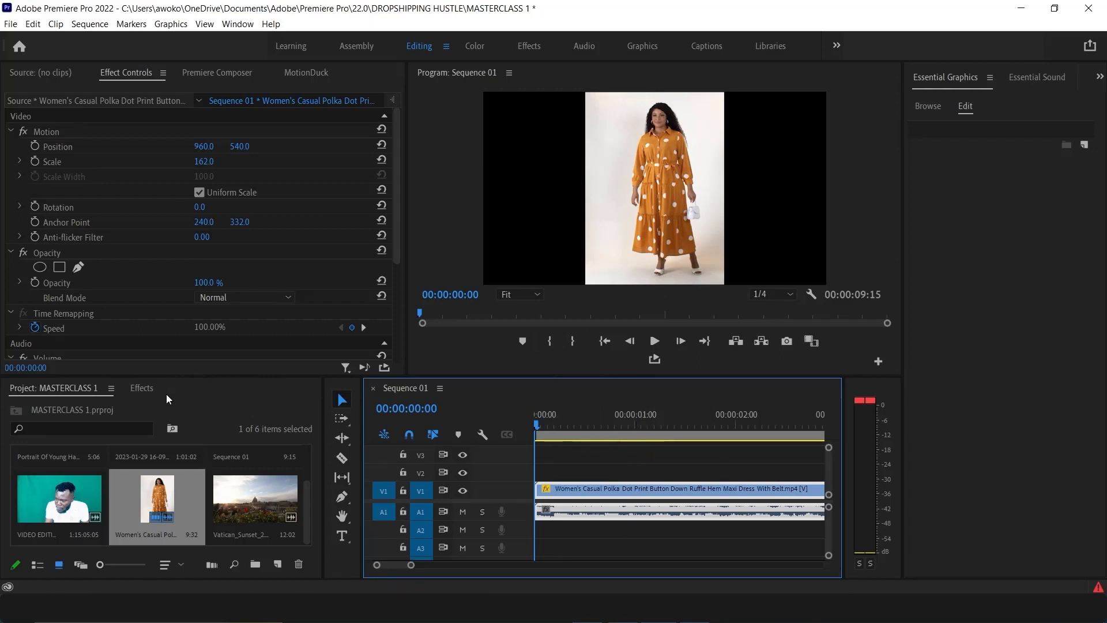
Apply the Lumetri Color effect from the Effects panel to the dress clip
click(143, 386)
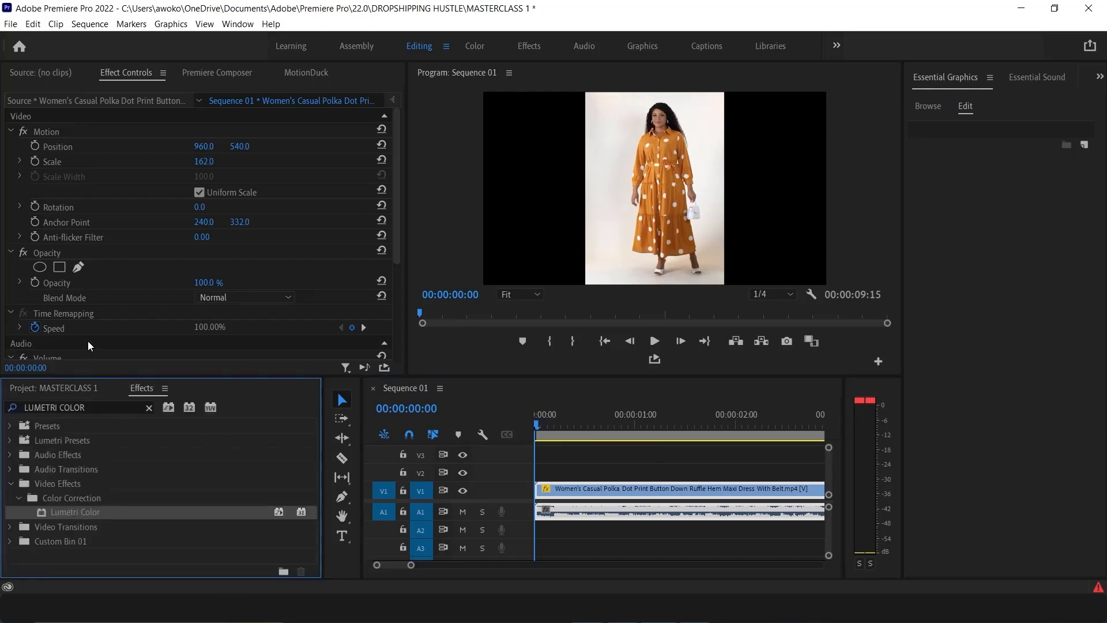
scroll(120, 320, down, 5)
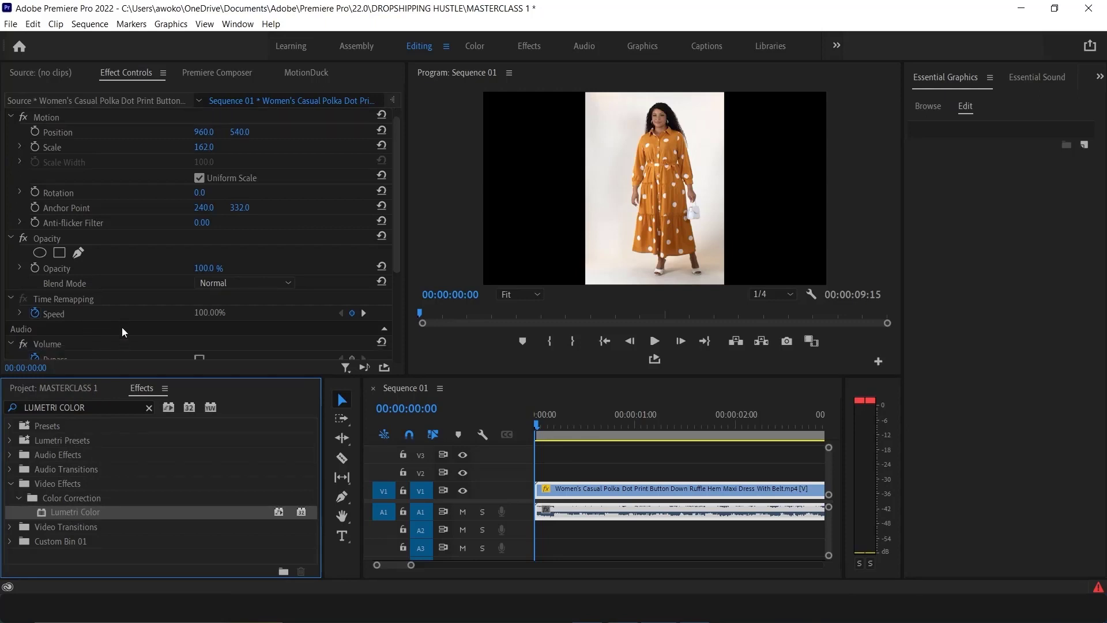
scroll(113, 314, up, 5)
click(588, 491)
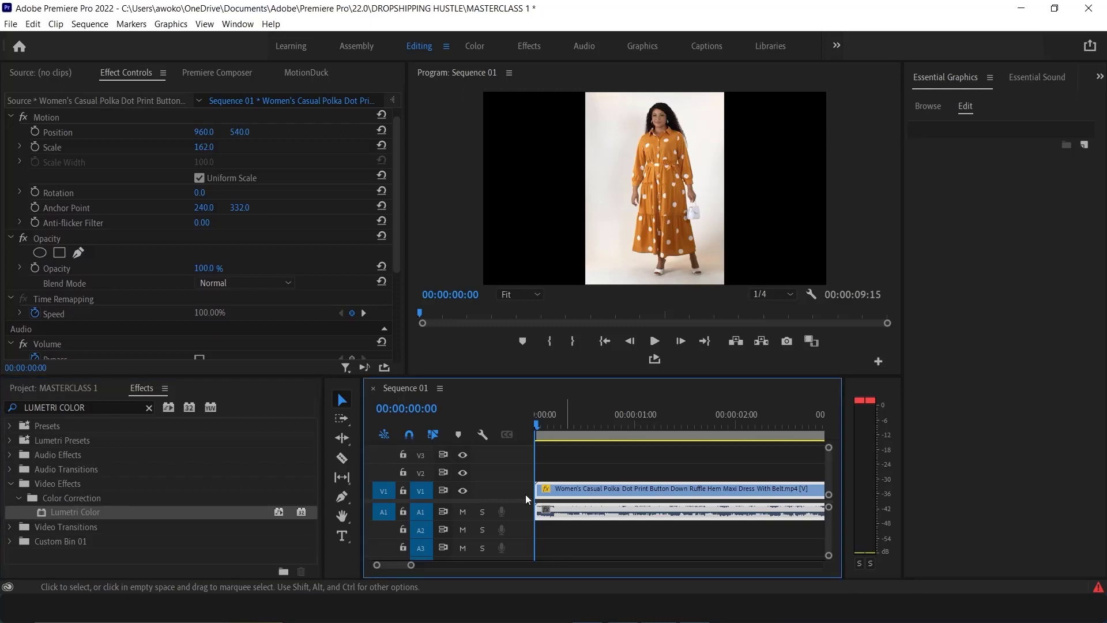
click(164, 512)
drag(104, 511, 570, 495)
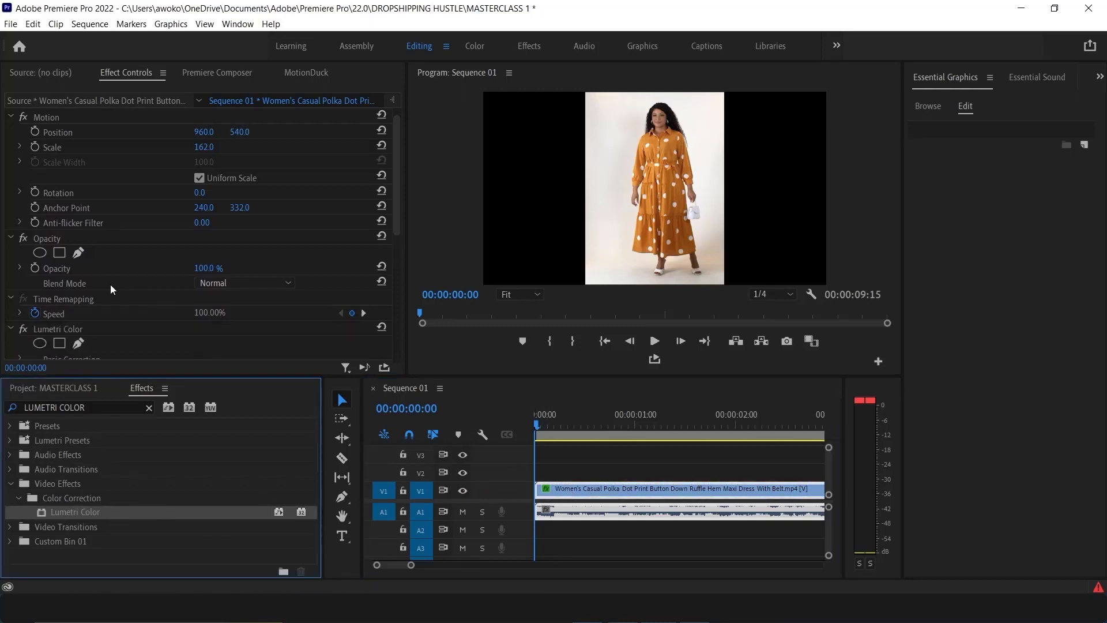
Open HSL Secondary in the clip's Lumetri Color and set the key colour by sampling the orange dress
scroll(105, 288, down, 2)
scroll(105, 288, down, 5)
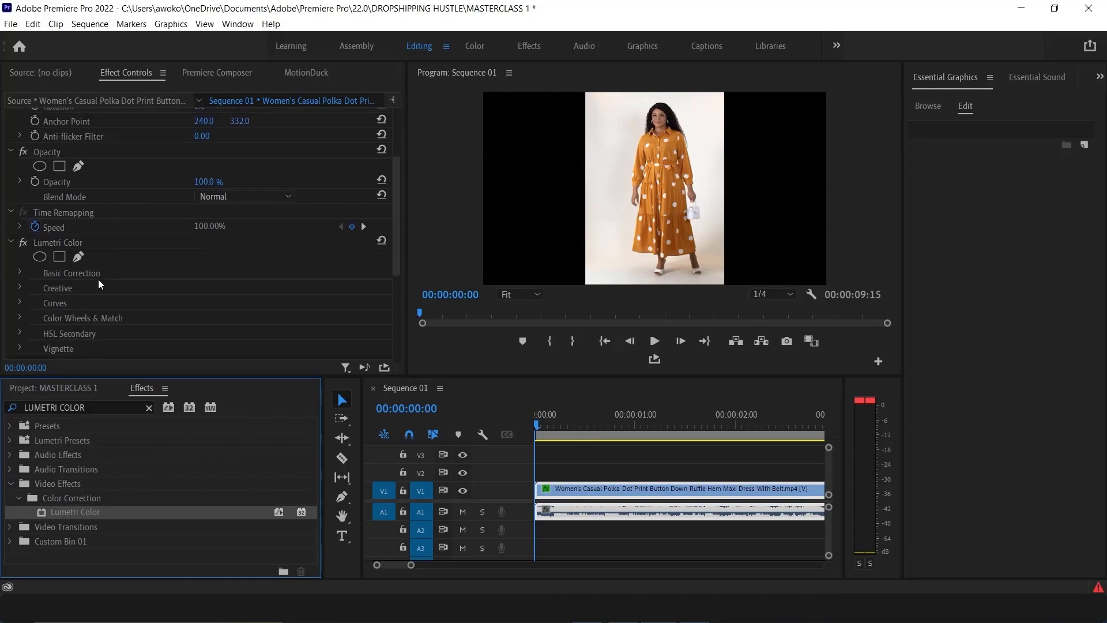
scroll(98, 278, down, 5)
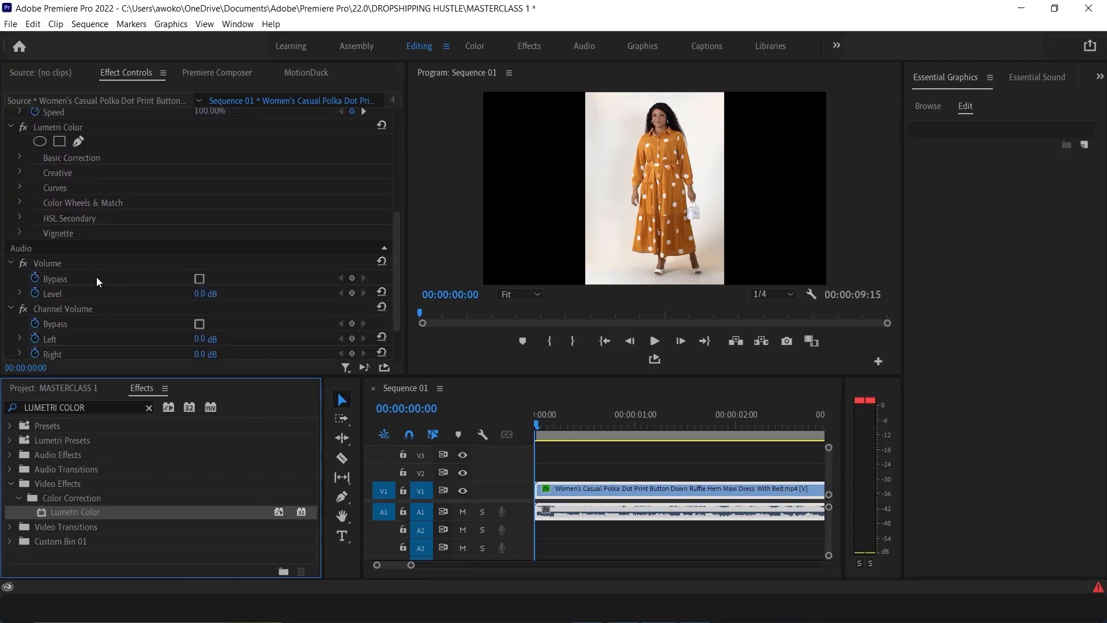
scroll(96, 279, down, 1)
scroll(96, 276, up, 1)
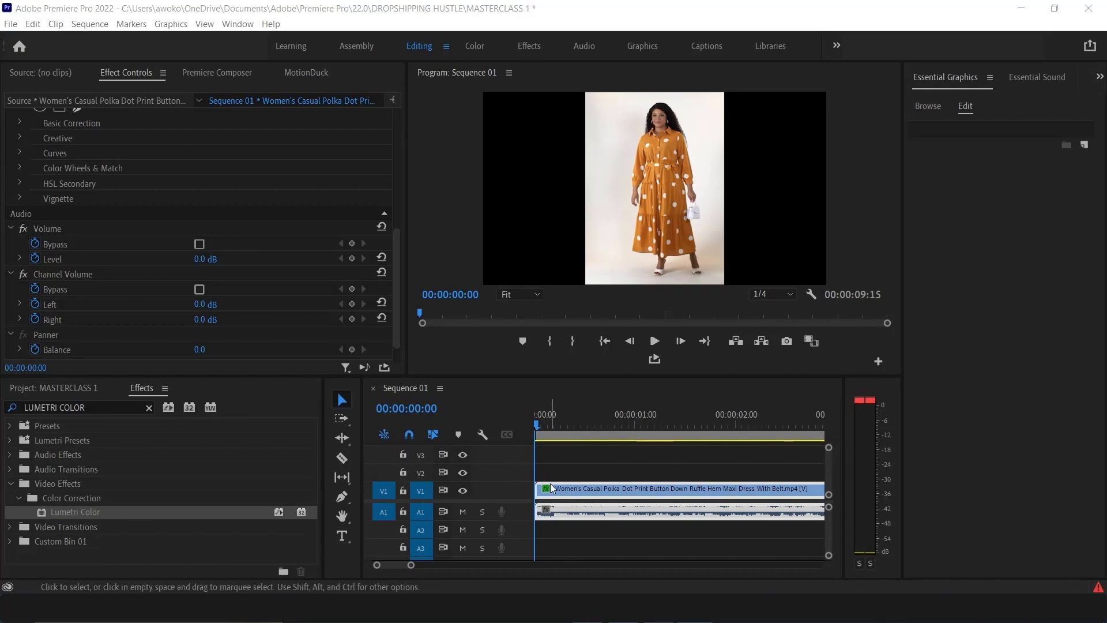
click(562, 490)
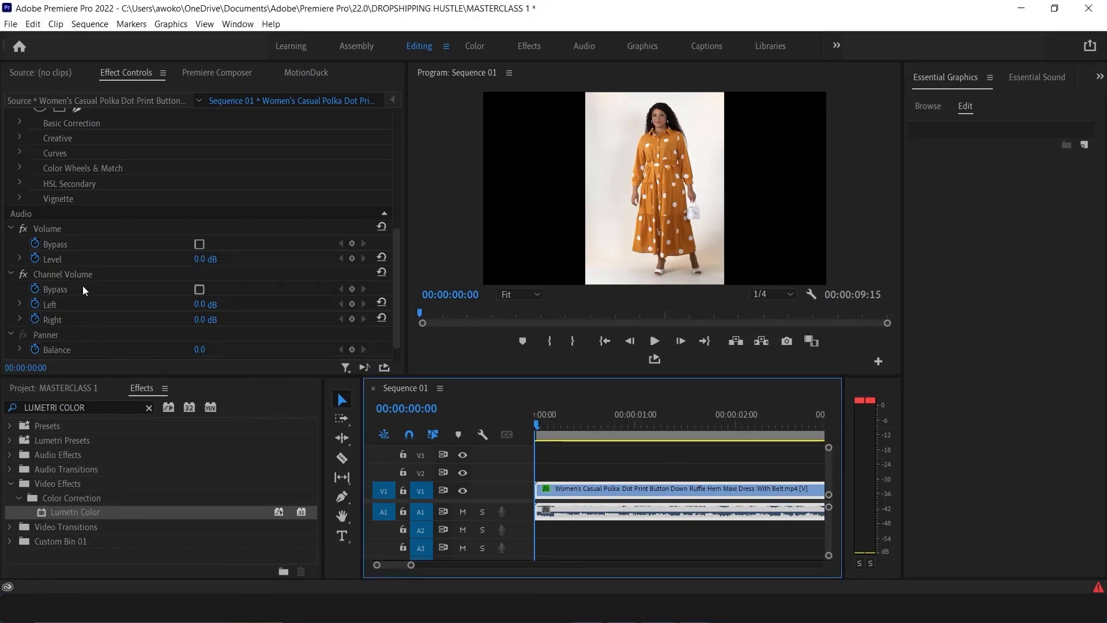
scroll(81, 228, up, 3)
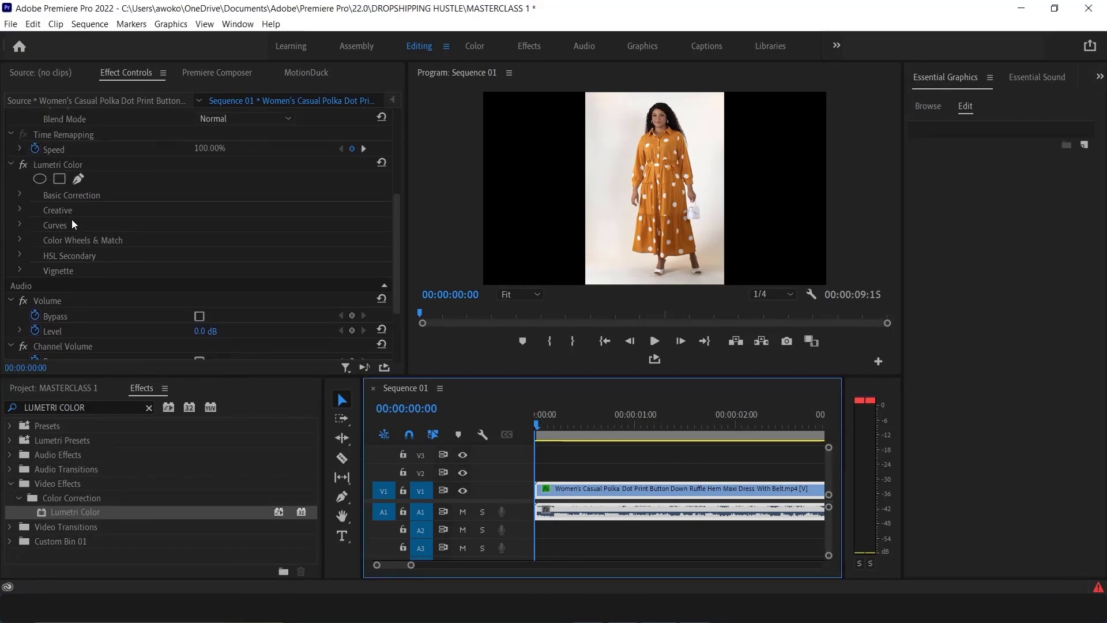
click(20, 255)
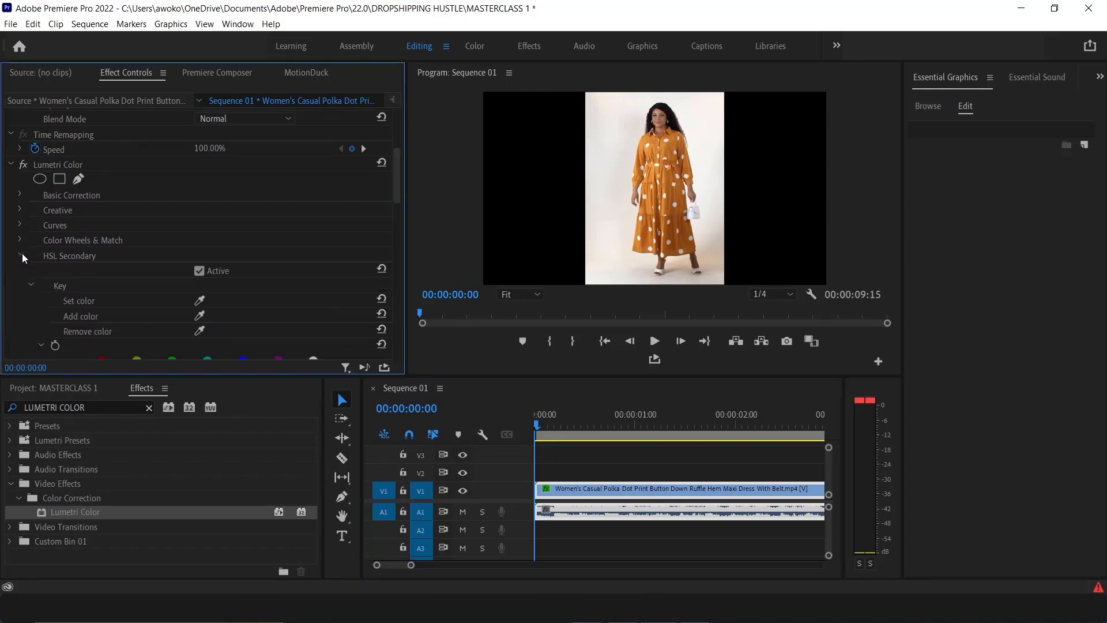
scroll(79, 295, down, 2)
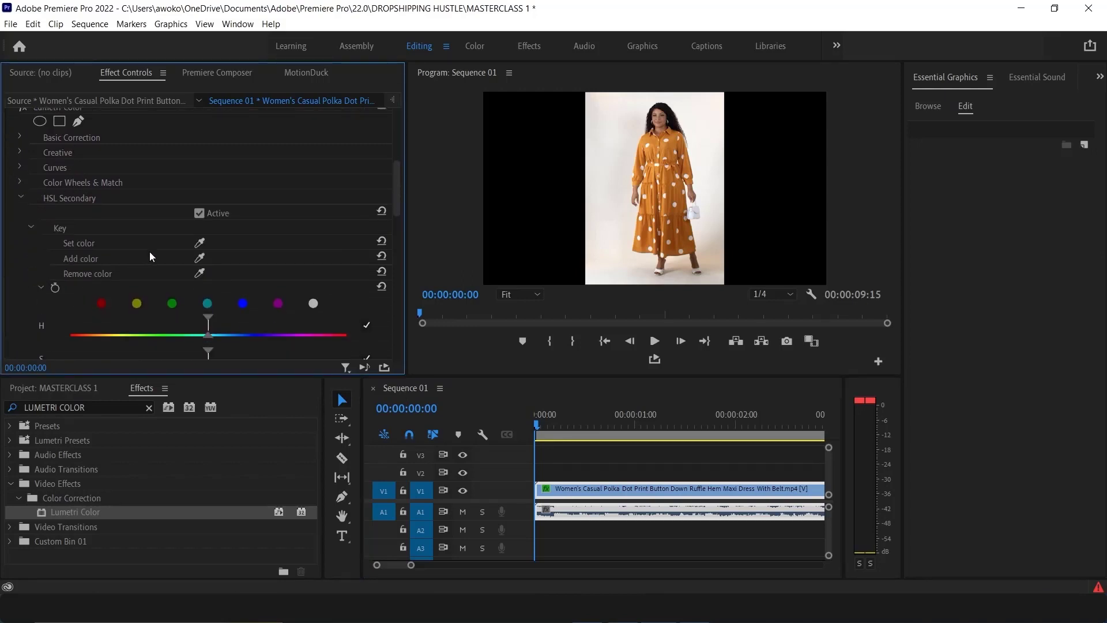
click(199, 243)
click(673, 145)
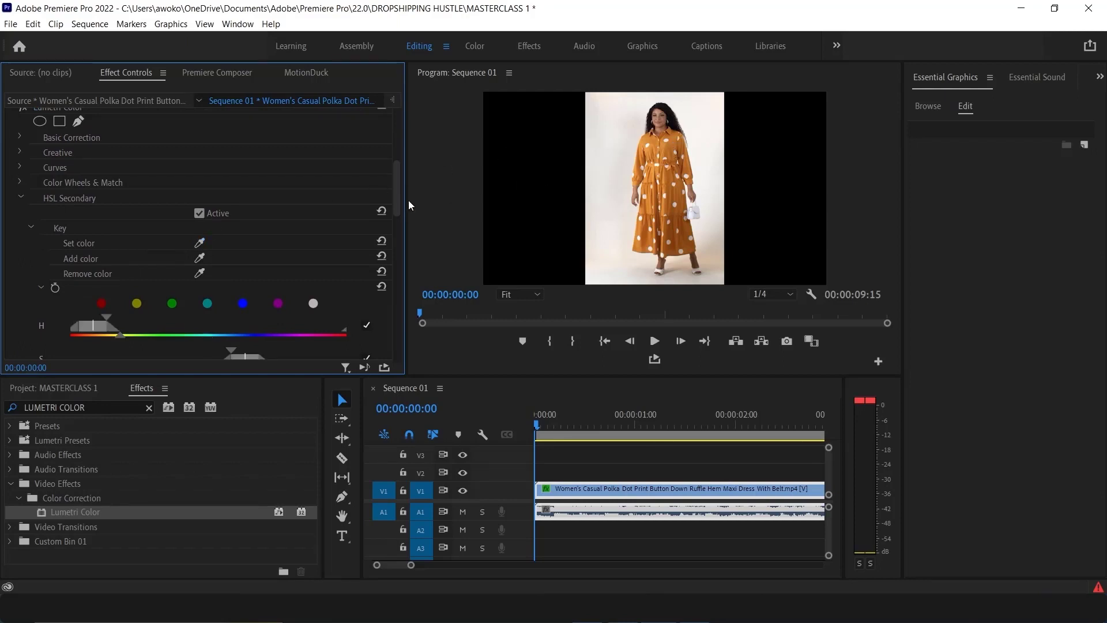
Turn on Show Mask and add more shades of the orange dress to the key with the Add color eyedropper
scroll(93, 297, down, 4)
click(199, 300)
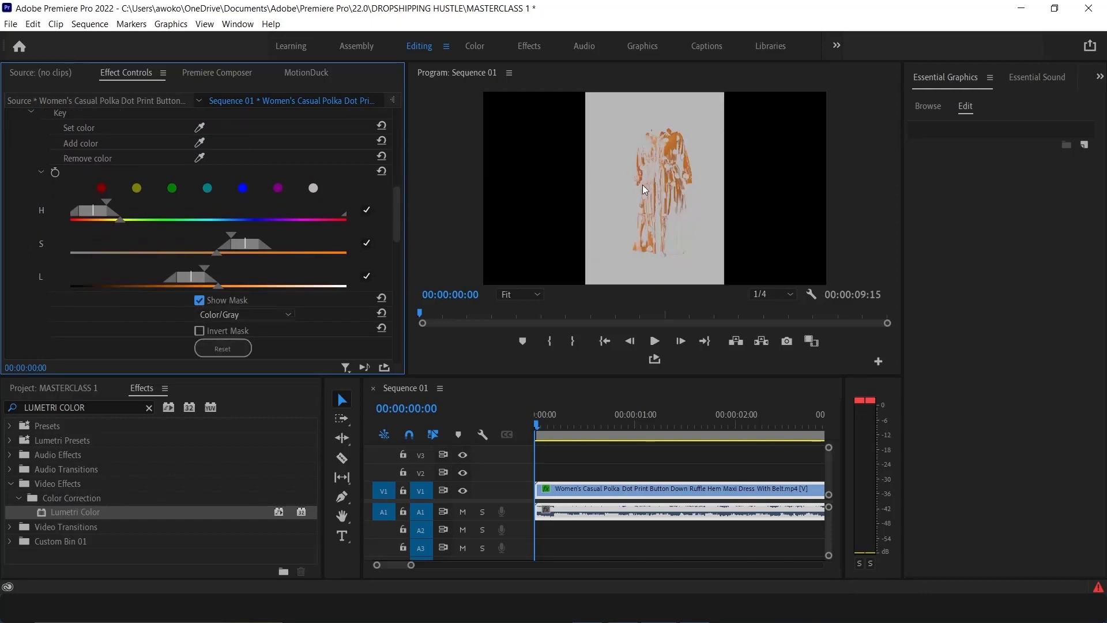
click(199, 143)
click(657, 136)
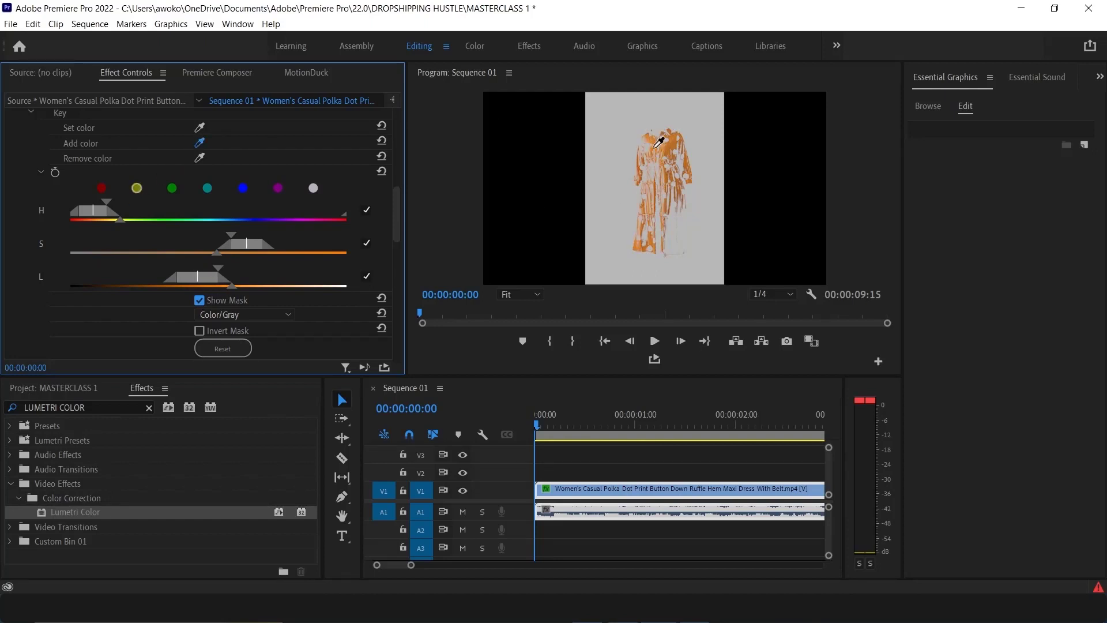
click(660, 145)
click(662, 153)
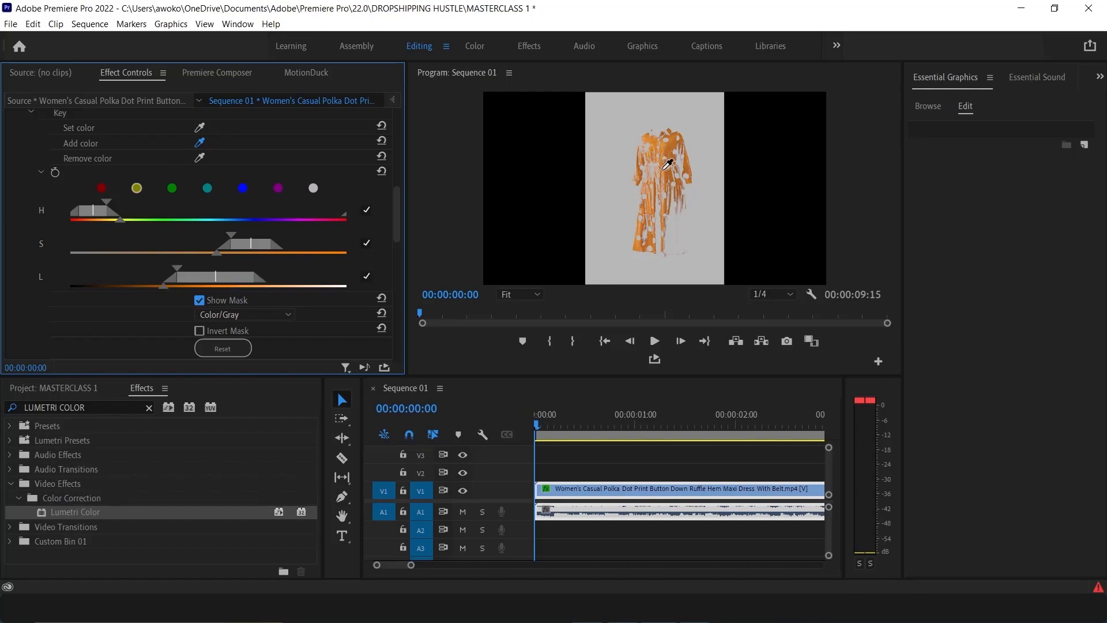
click(673, 180)
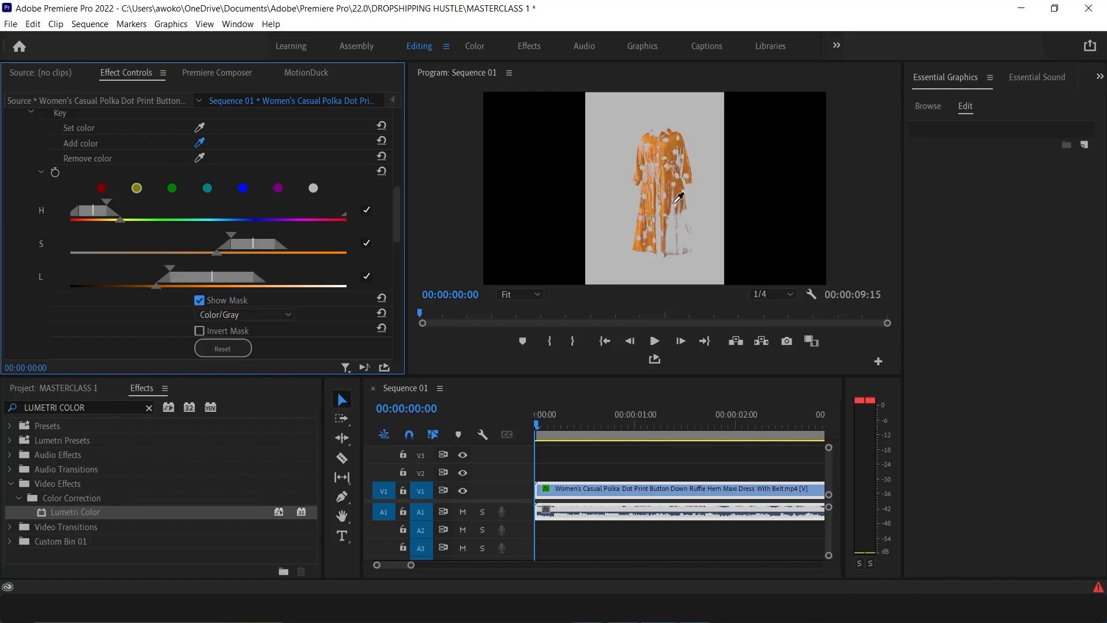
click(673, 202)
click(674, 223)
click(676, 221)
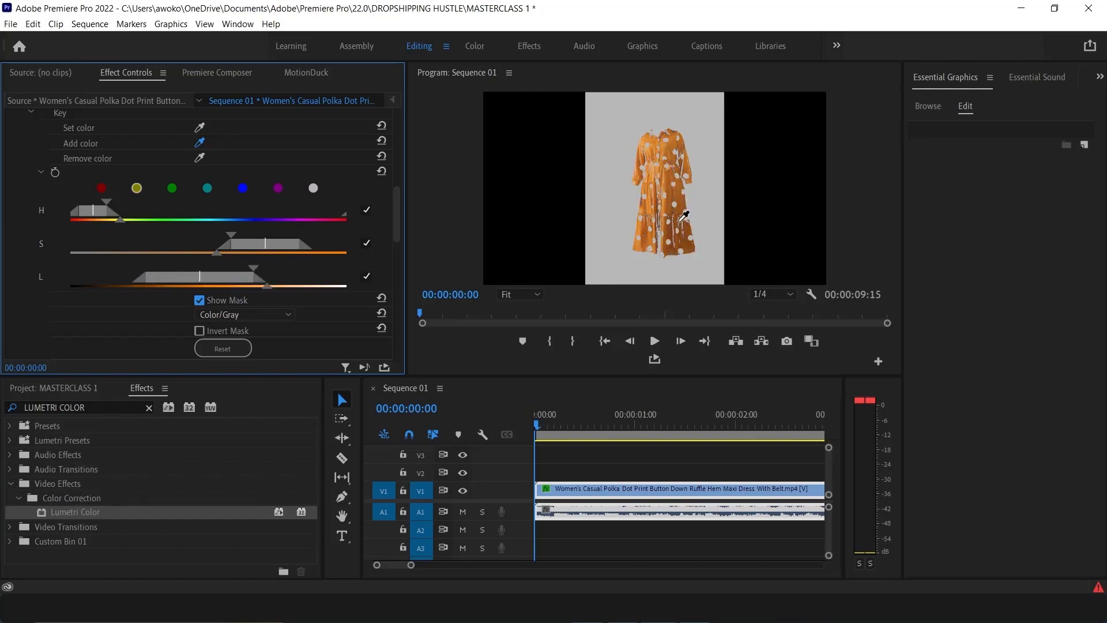
click(681, 219)
click(668, 221)
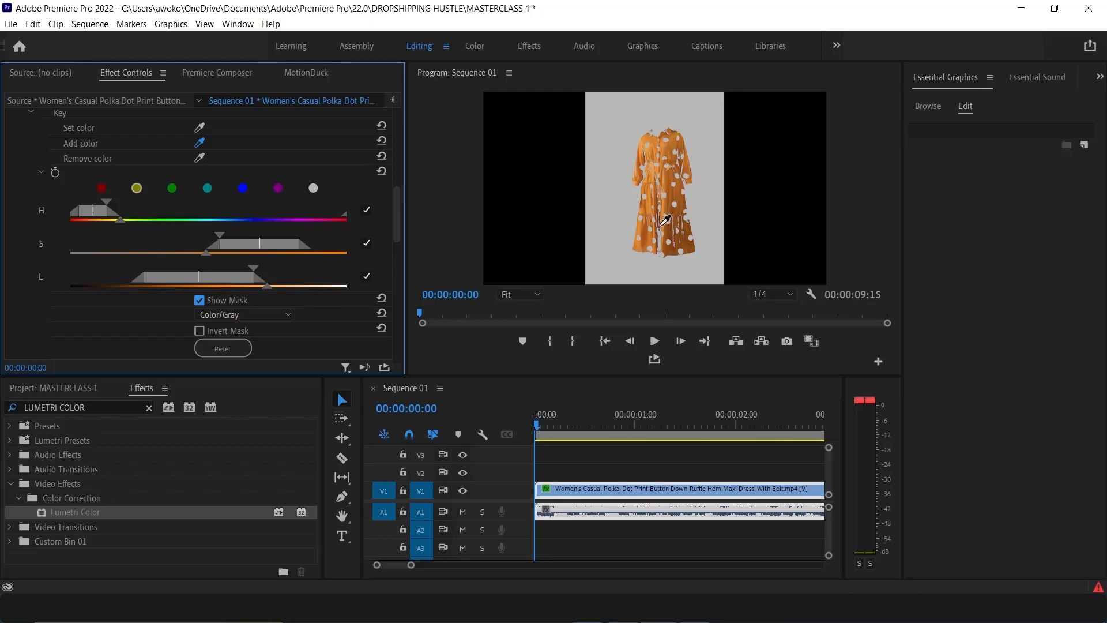
Add more orange shades from the dress to the key with the Add color eyedropper
click(662, 228)
click(675, 210)
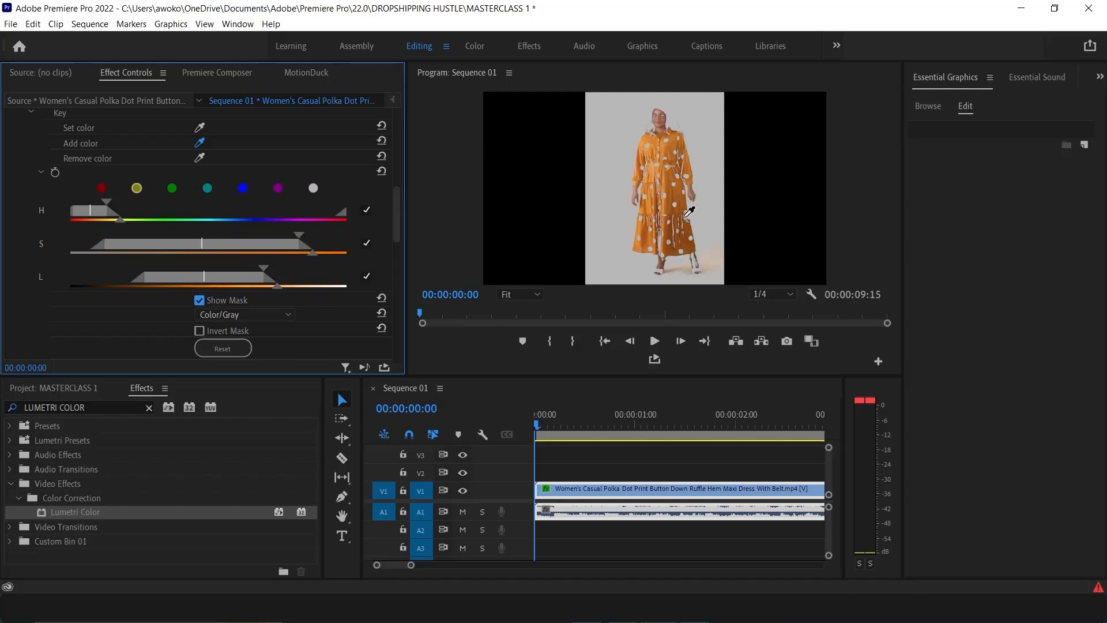
click(689, 209)
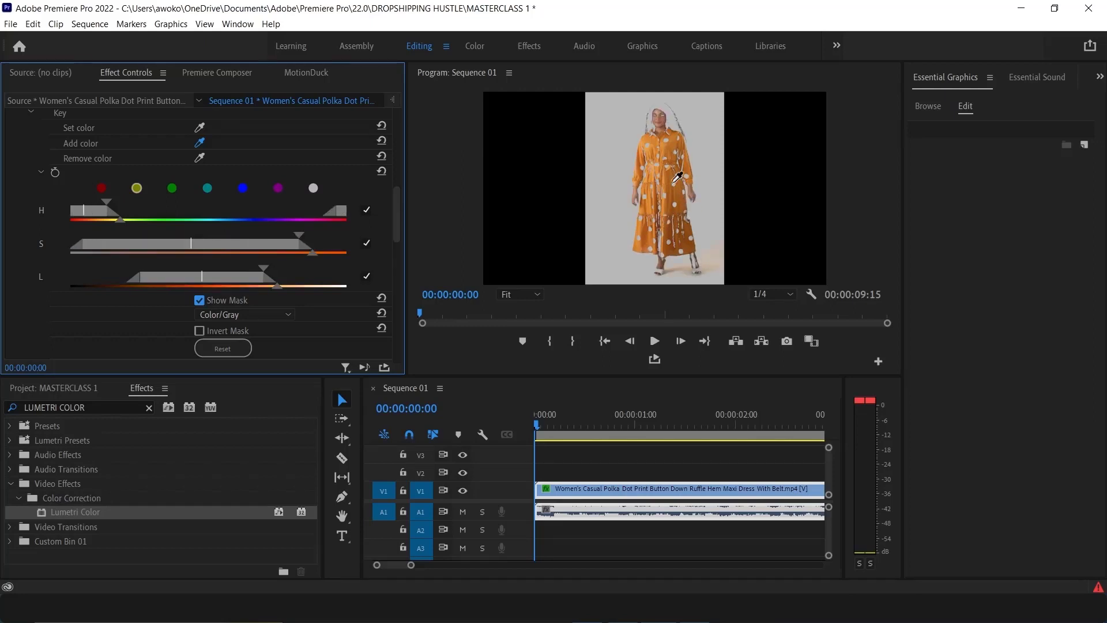
click(665, 232)
click(663, 234)
click(663, 236)
click(665, 238)
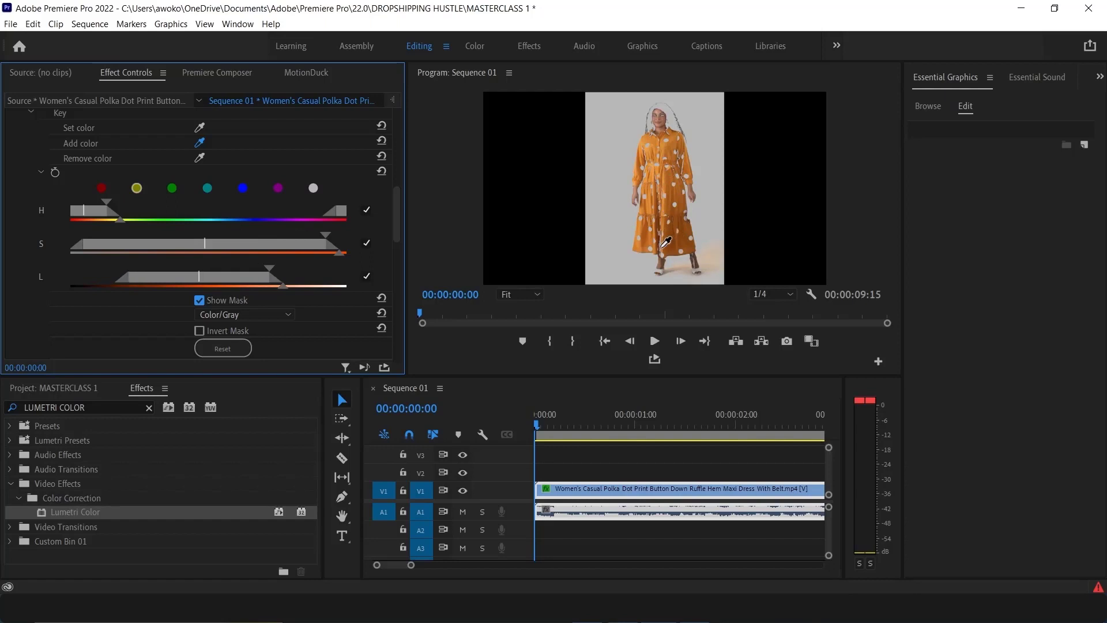
click(653, 214)
Try refining the key by removing and re-adding colours sampled from the dress, feet and background
click(200, 158)
click(659, 265)
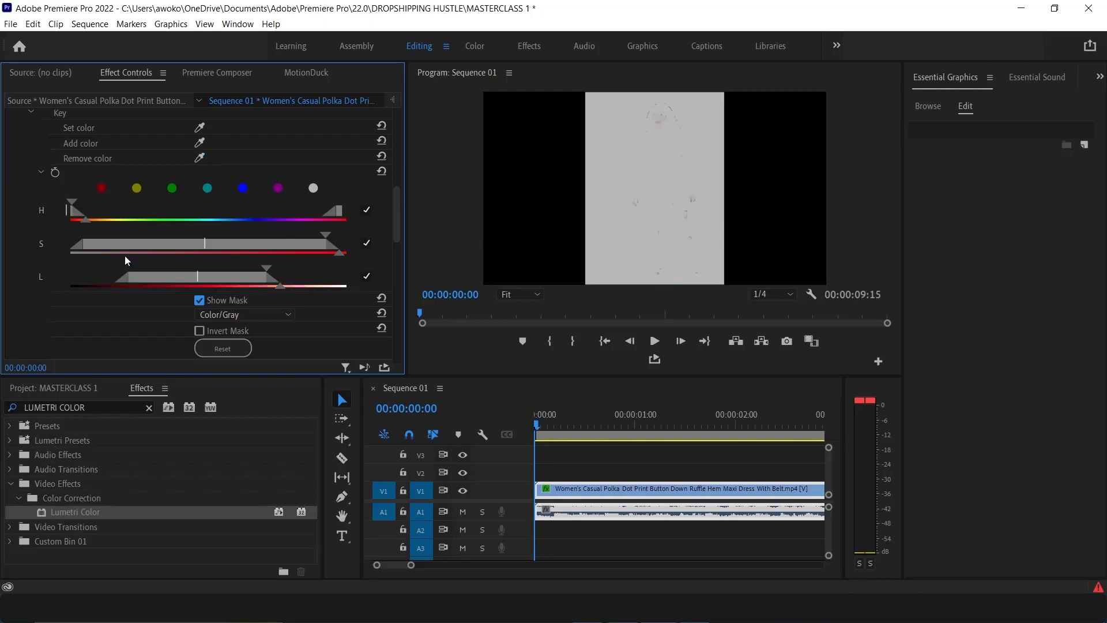
click(201, 141)
click(663, 143)
click(666, 140)
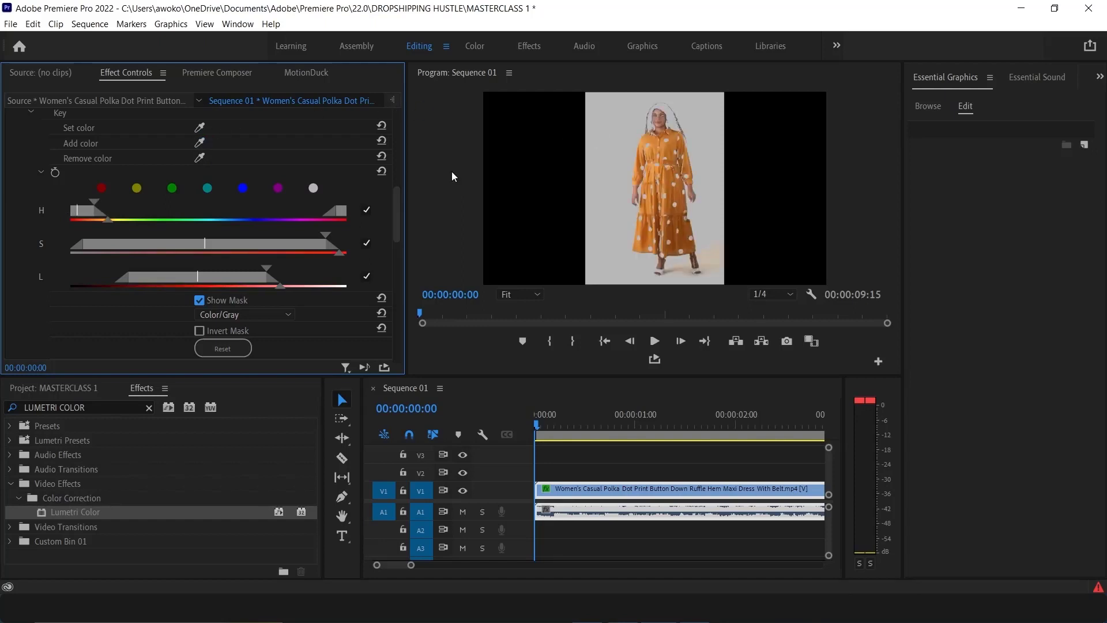
click(200, 157)
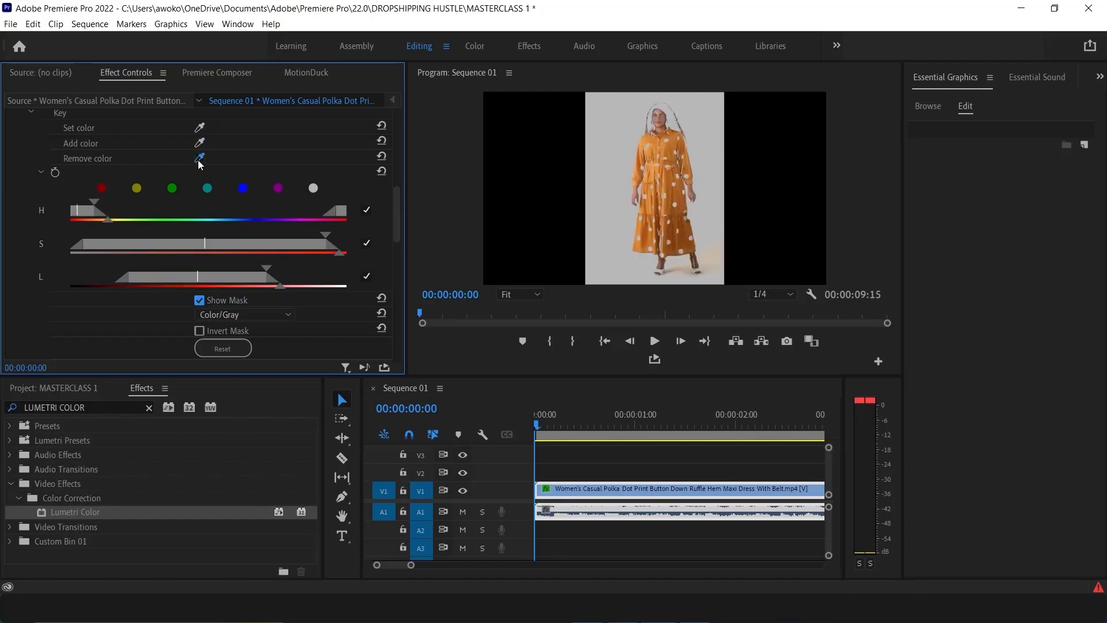
click(661, 269)
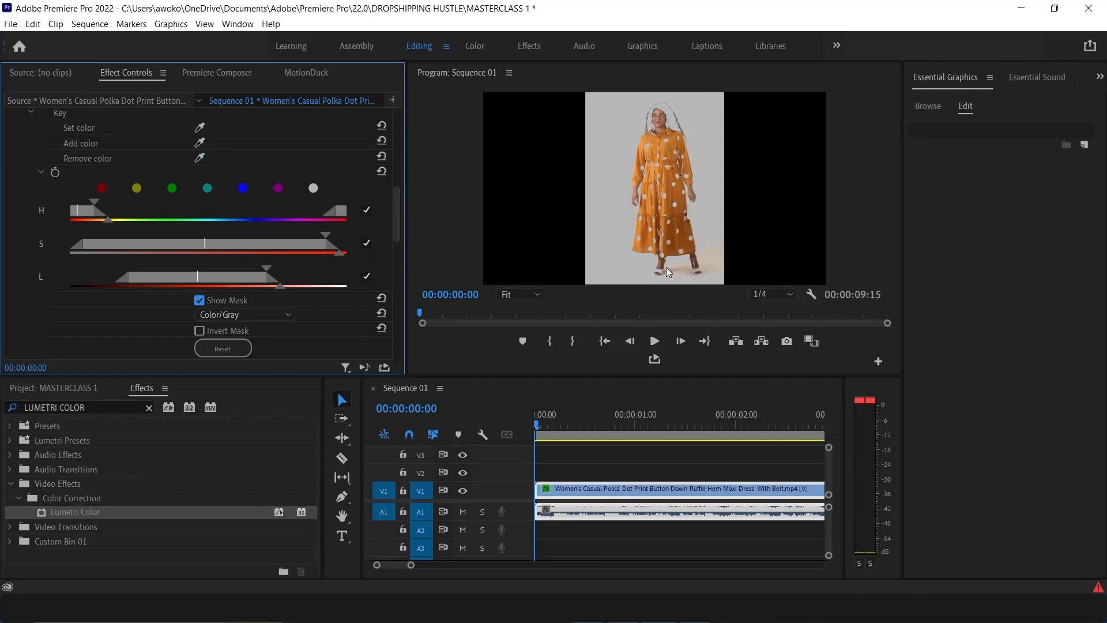
click(200, 157)
click(510, 294)
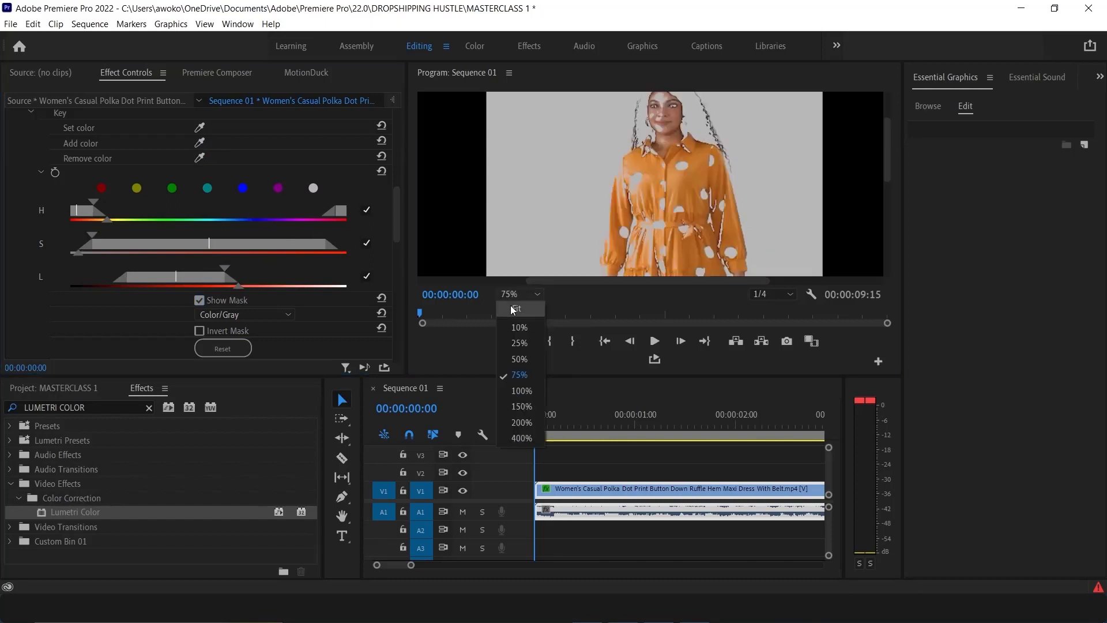
click(513, 308)
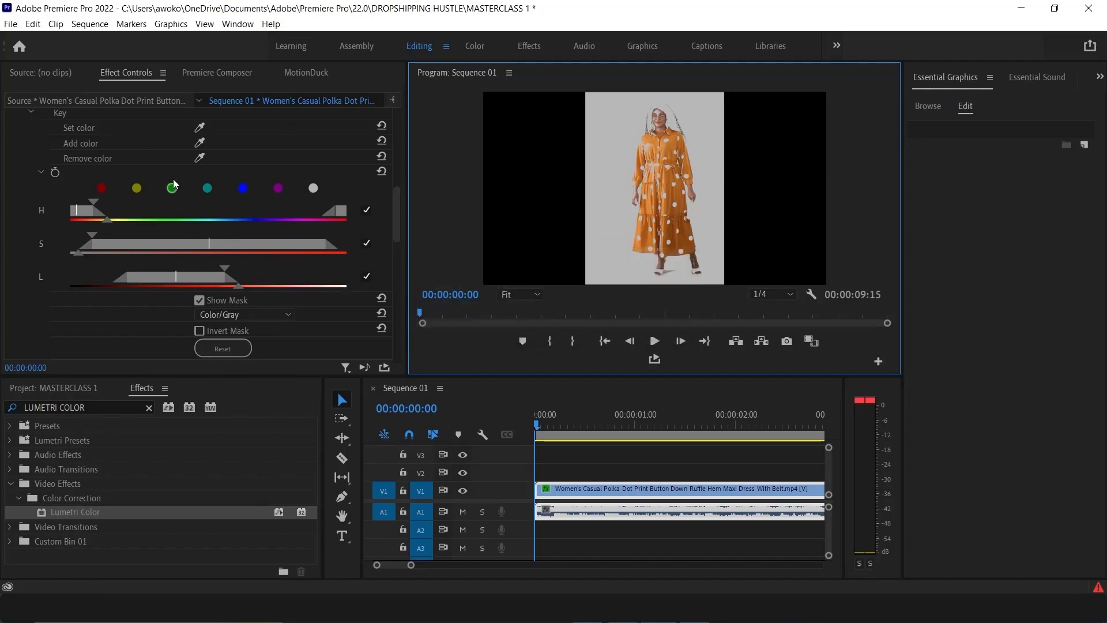
click(200, 158)
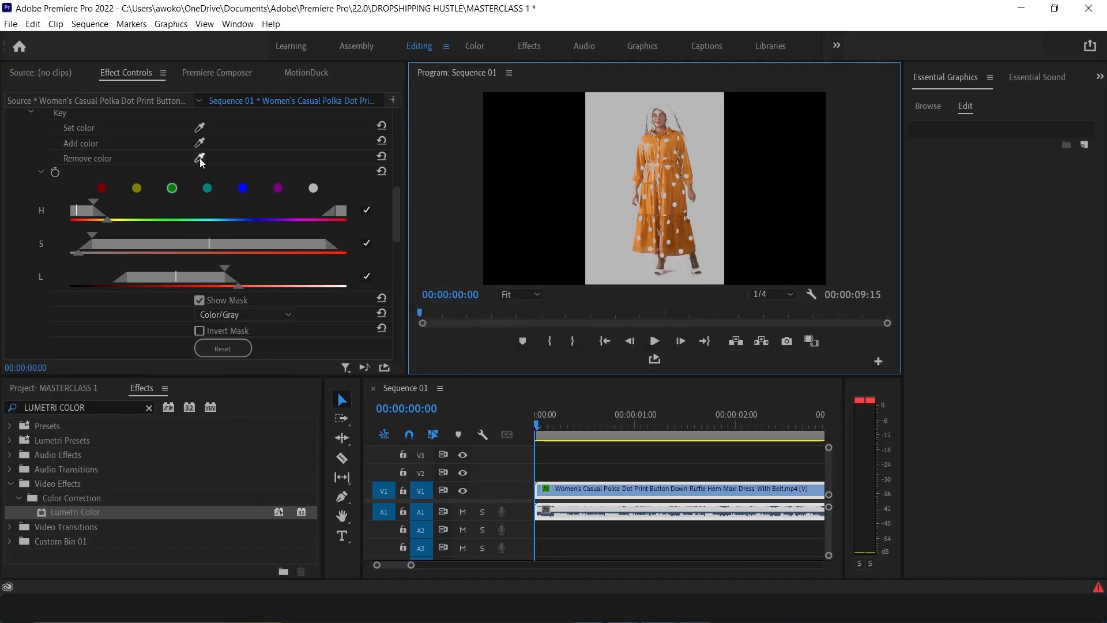
click(696, 266)
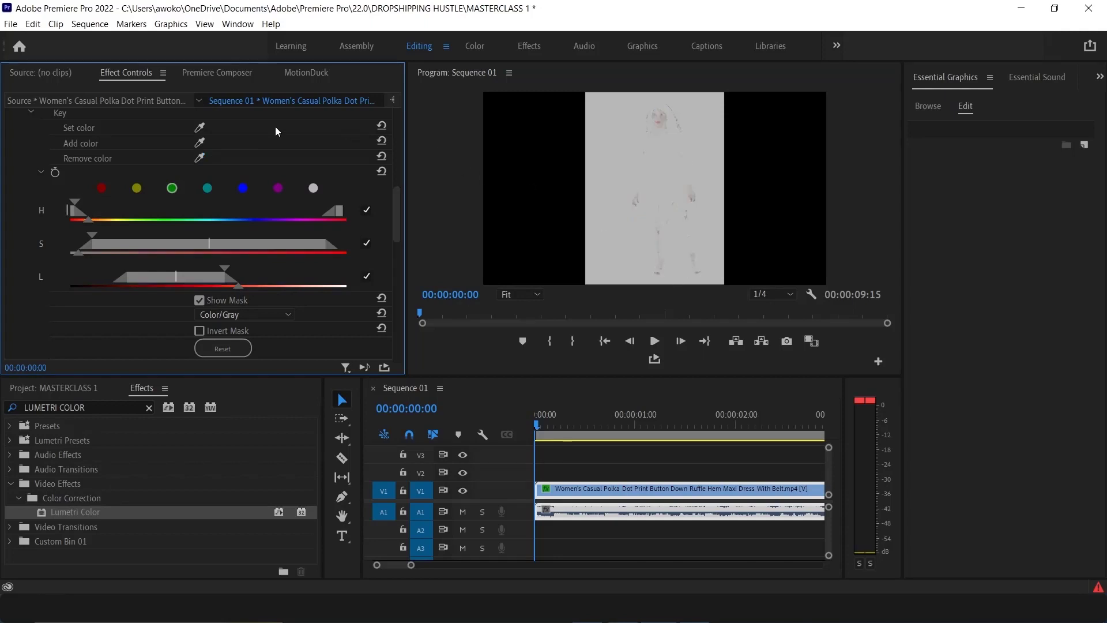
Resample the key colour from the orange dress and add further dress shades with the Add color eyedropper
click(199, 126)
click(669, 165)
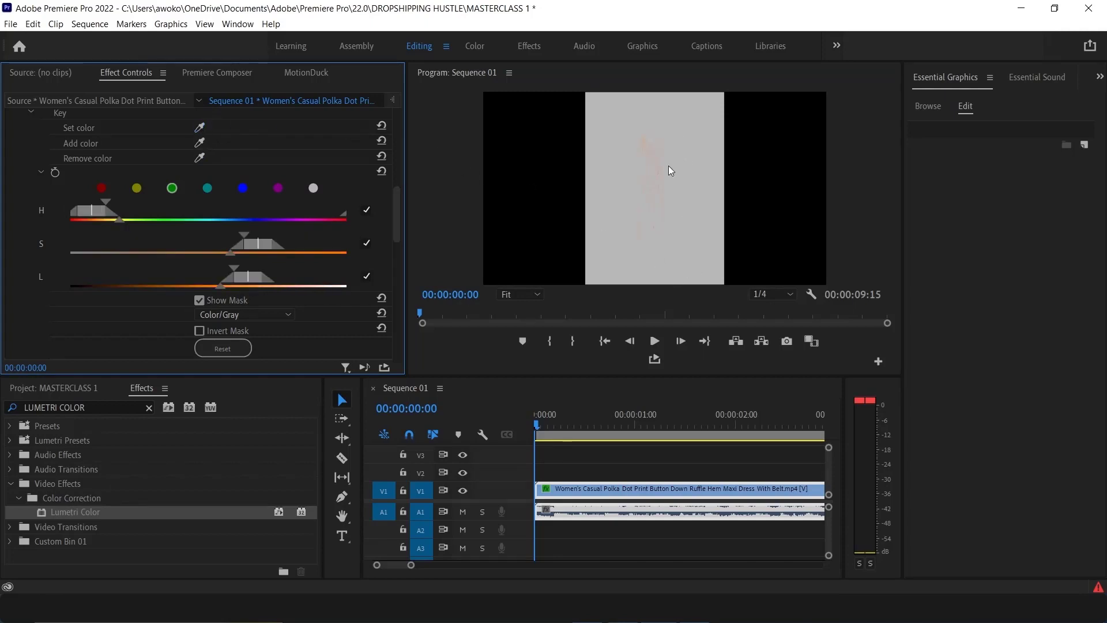
click(200, 142)
click(657, 177)
drag(661, 173, 660, 178)
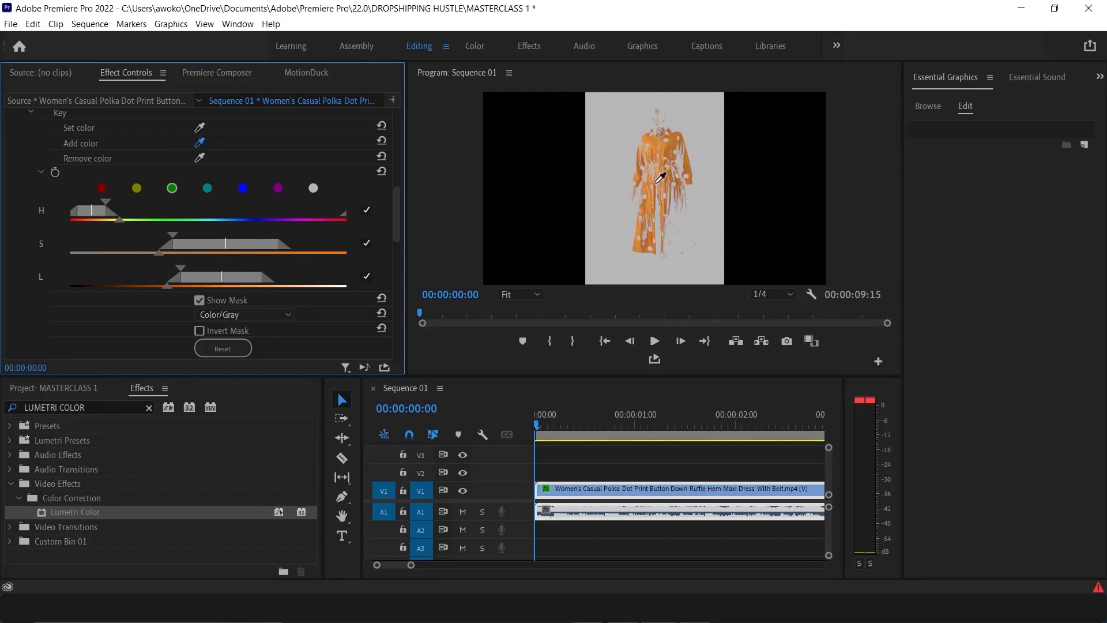
click(661, 175)
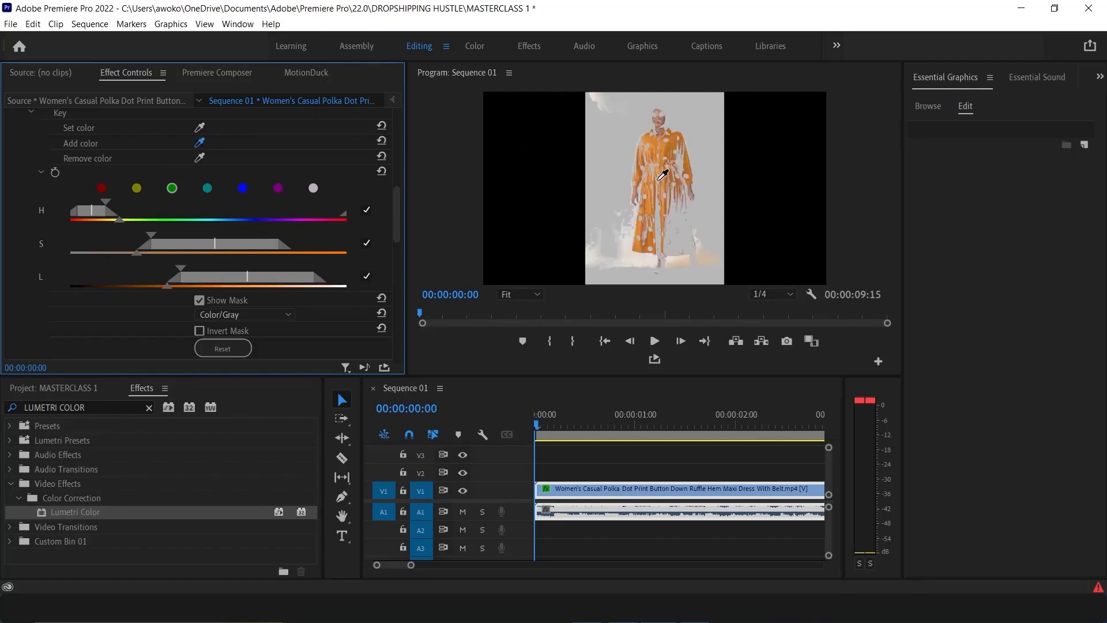
click(661, 172)
click(678, 215)
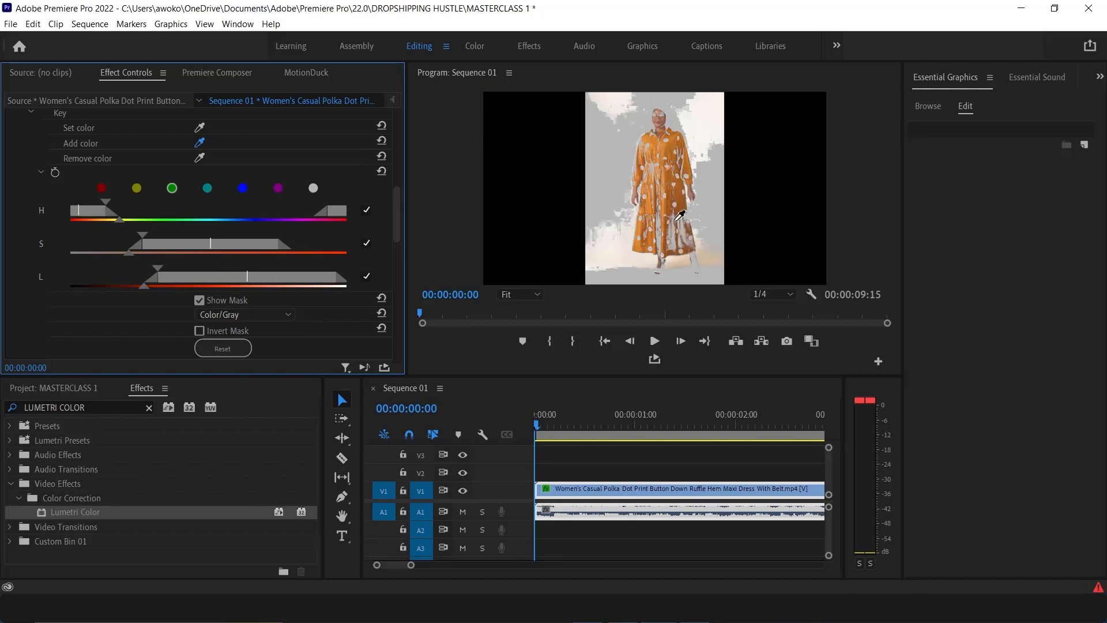
click(679, 215)
click(685, 213)
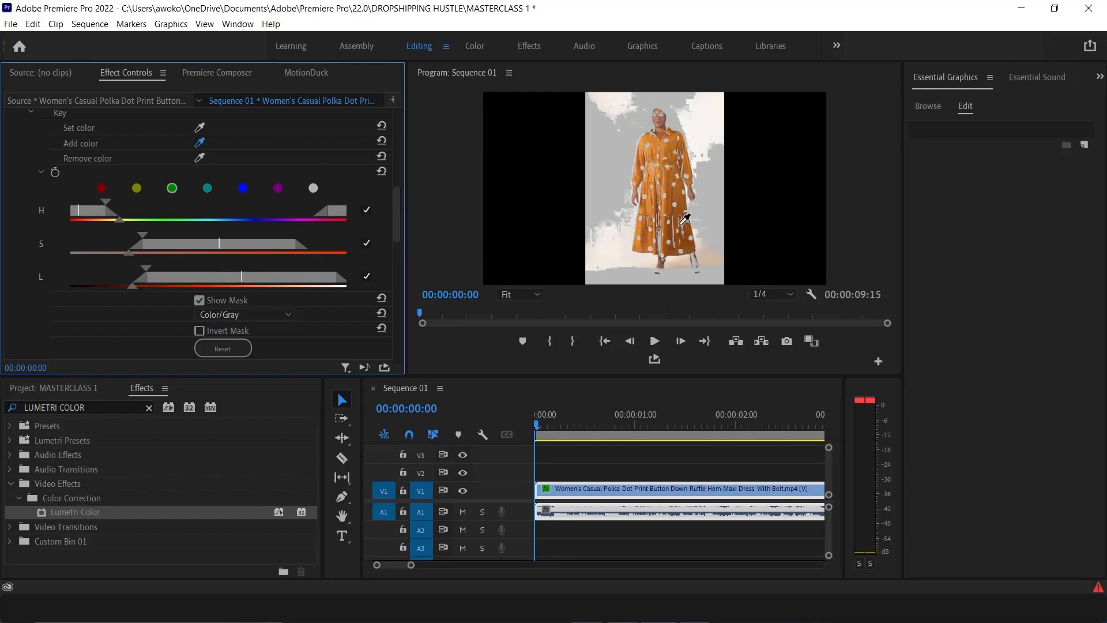
click(684, 214)
Remove the background shades around the dress hem from the key with the Remove color eyedropper
click(202, 154)
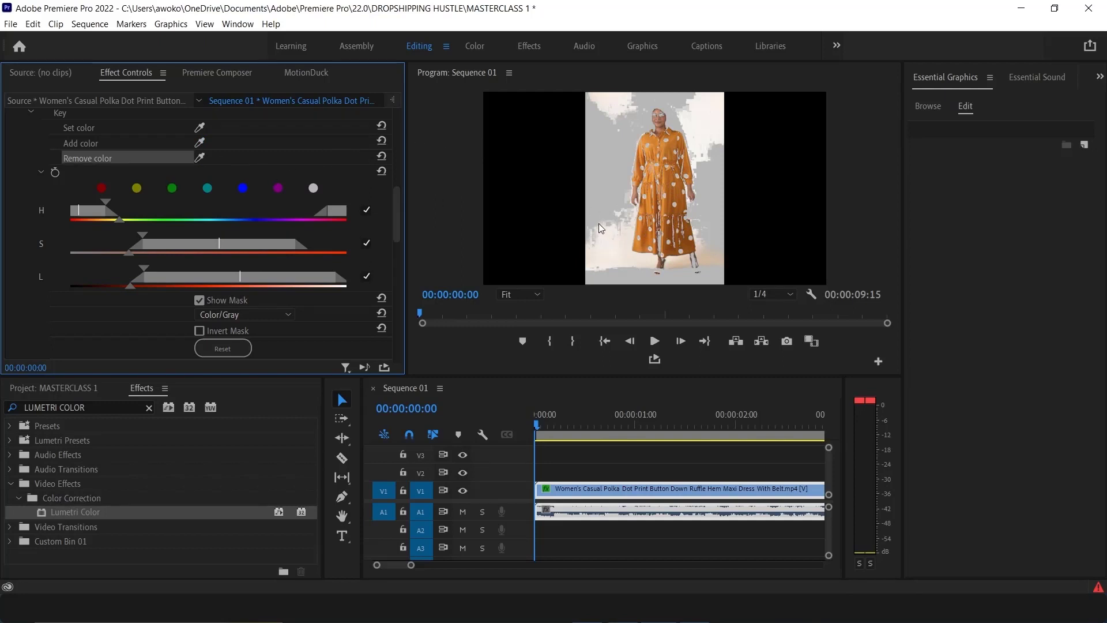
click(201, 158)
click(603, 240)
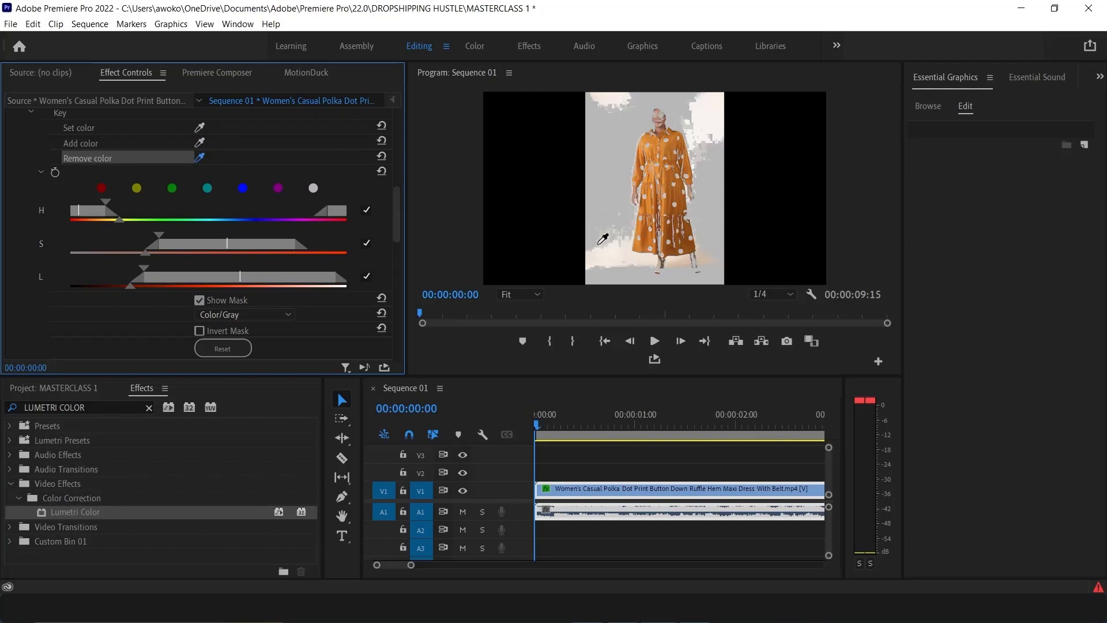
click(606, 252)
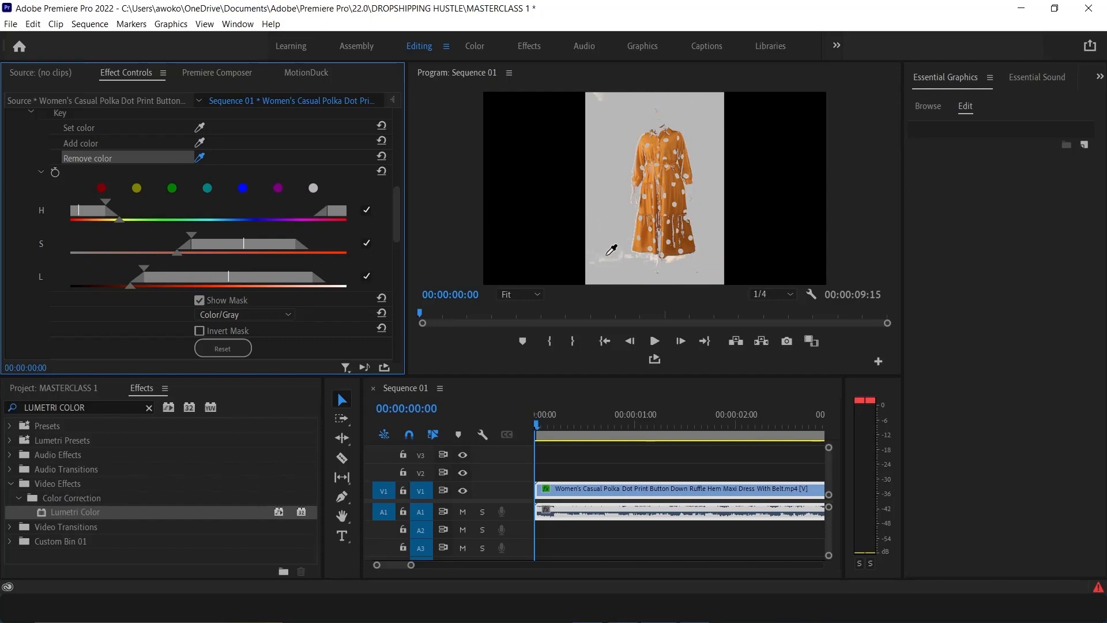
click(606, 255)
click(611, 261)
Shift the keyed dress colour towards pink with the HSL Secondary Correction colour wheel
scroll(115, 338, down, 5)
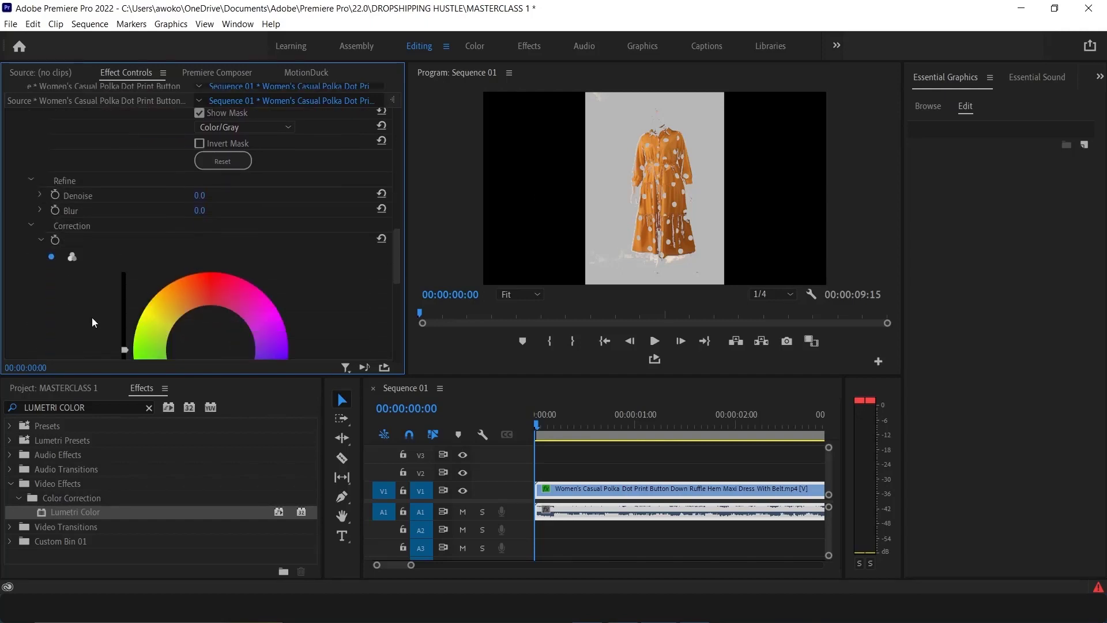
scroll(91, 317, down, 3)
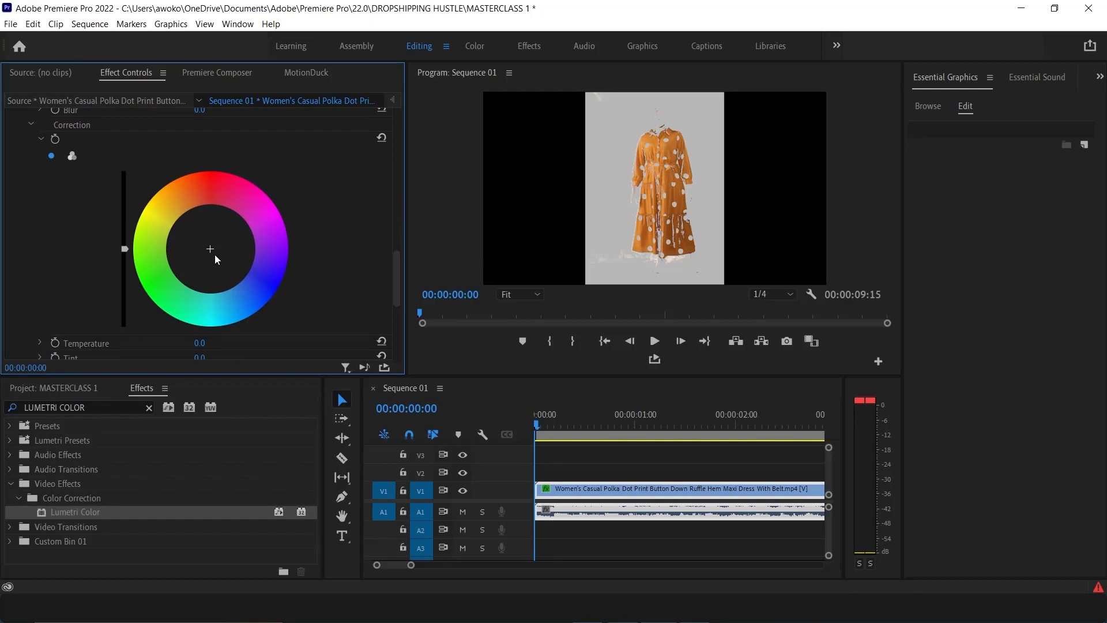
drag(210, 249, 209, 226)
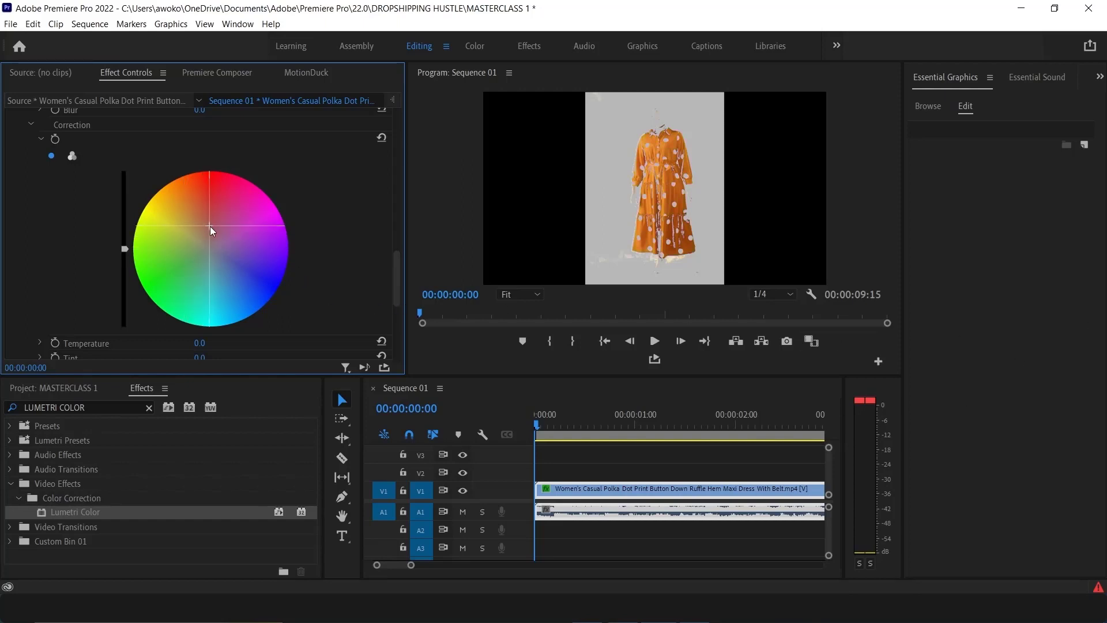
drag(211, 224, 259, 305)
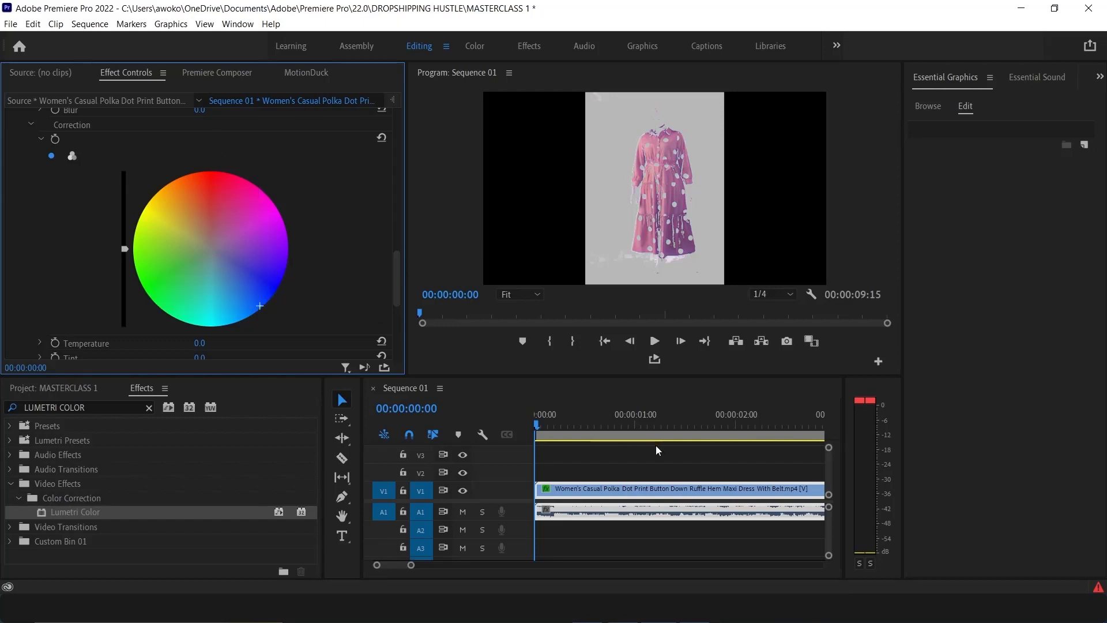
Switch the HSL Secondary mask preview to White/Black, then turn off Show Mask
scroll(588, 466, down, 1)
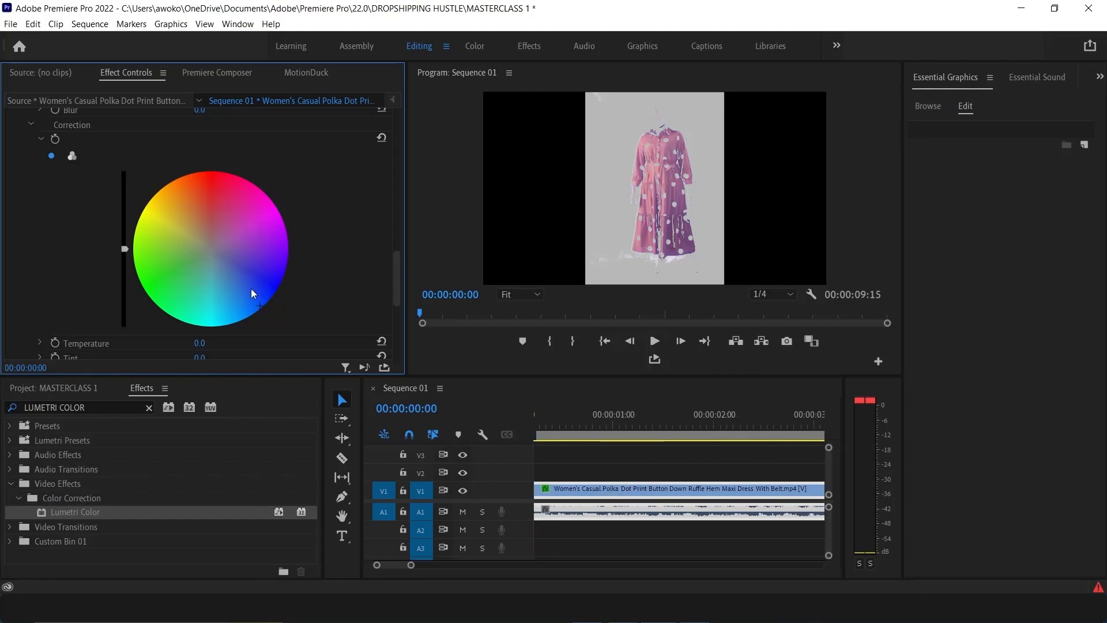
scroll(188, 319, down, 5)
scroll(176, 308, down, 2)
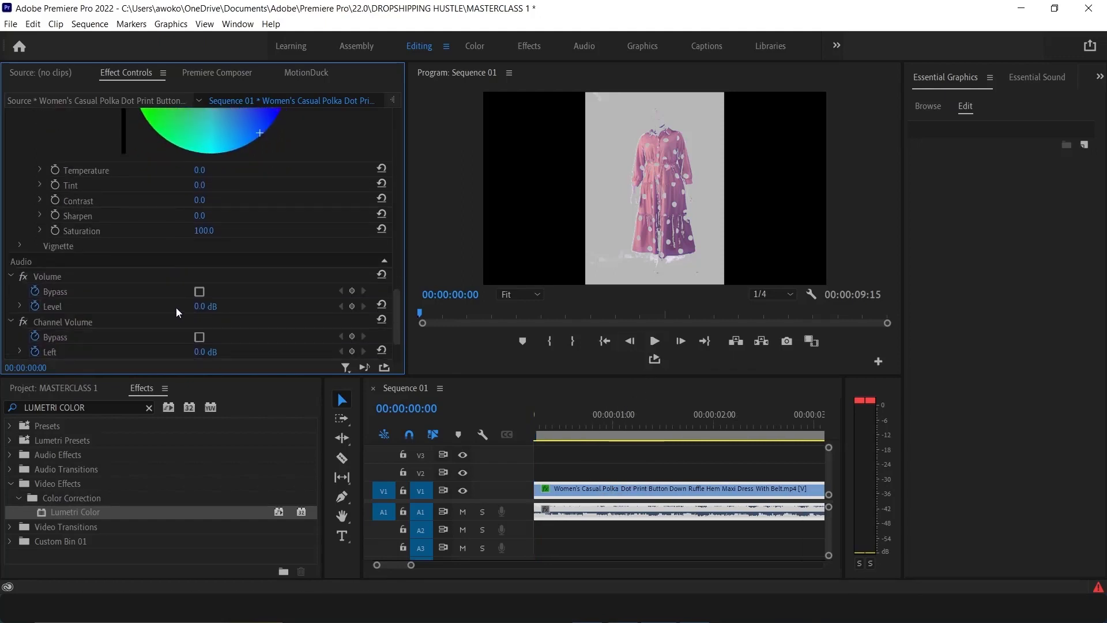
scroll(173, 300, up, 4)
scroll(165, 237, up, 5)
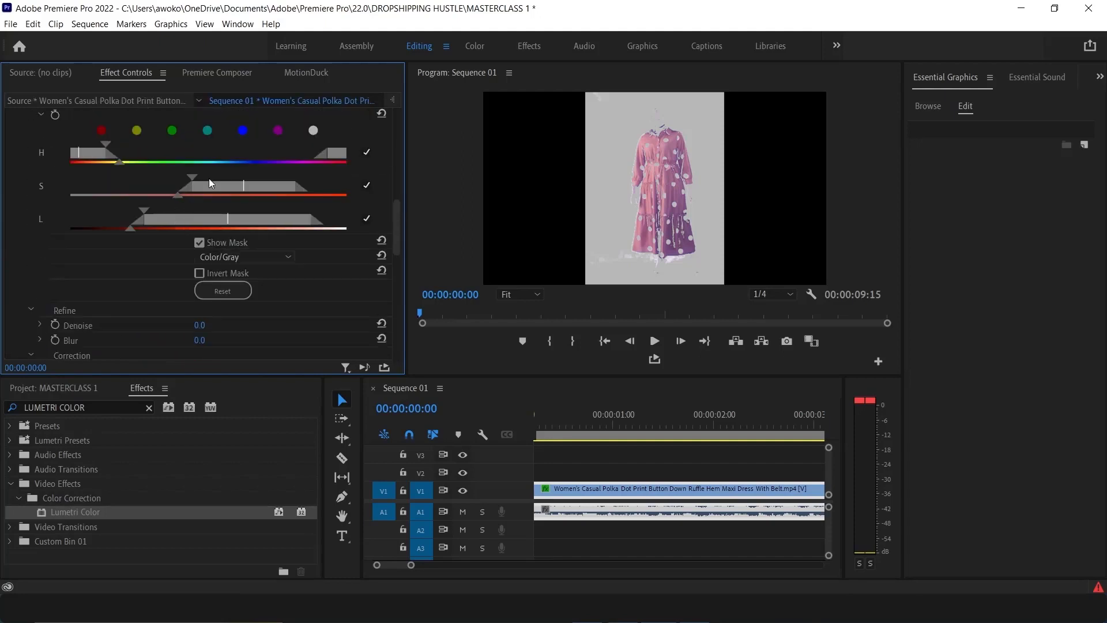
scroll(230, 175, up, 2)
scroll(228, 179, up, 3)
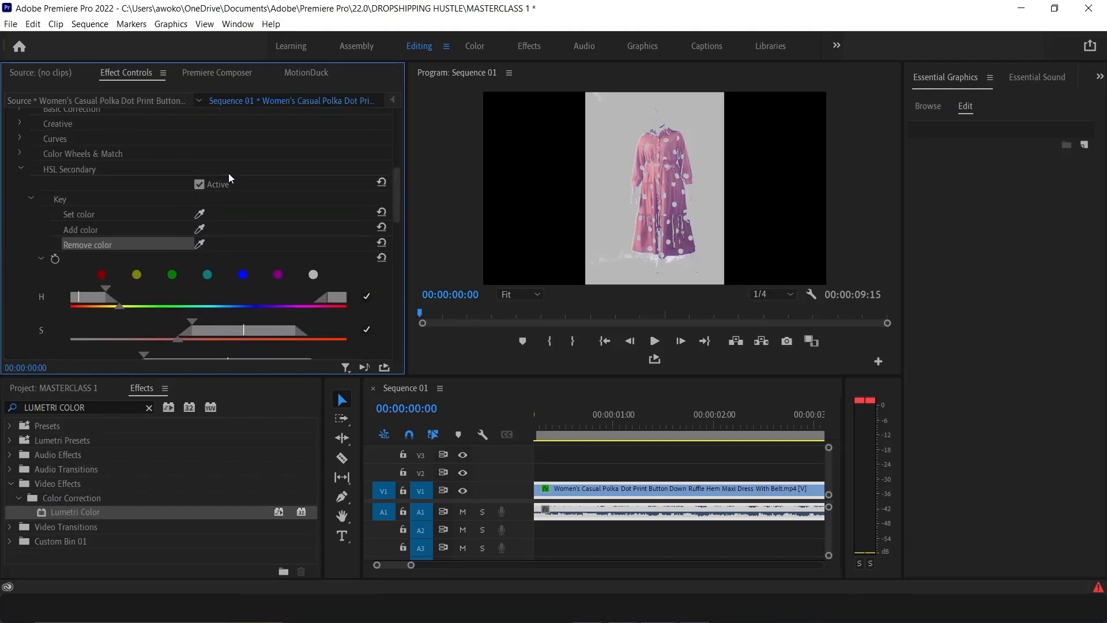
scroll(218, 176, up, 3)
scroll(233, 236, down, 6)
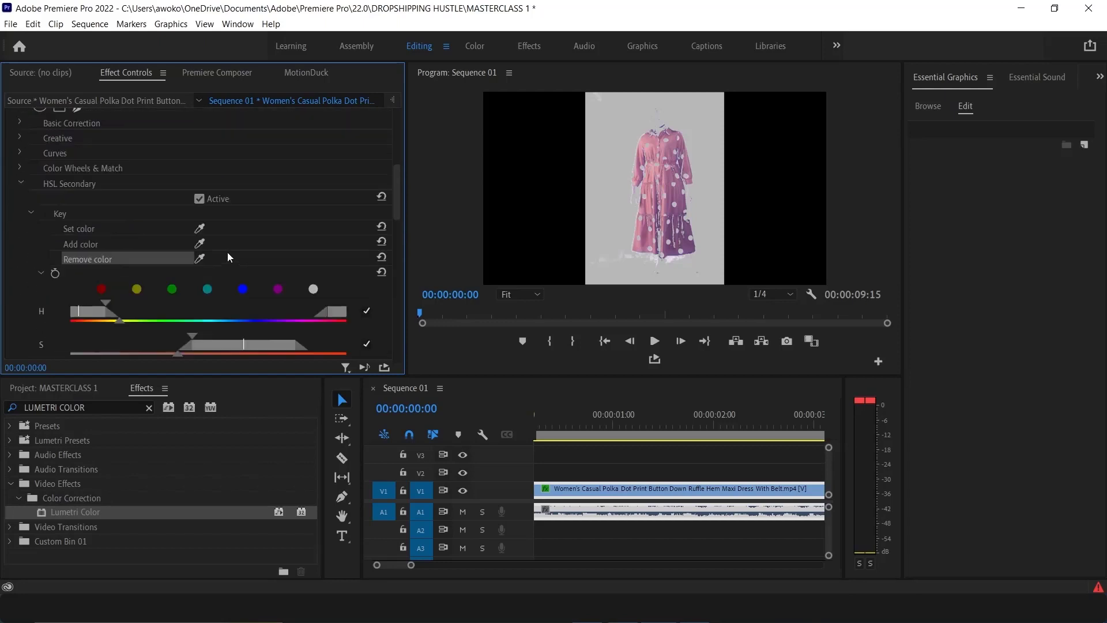
scroll(219, 237, down, 2)
click(213, 269)
click(221, 263)
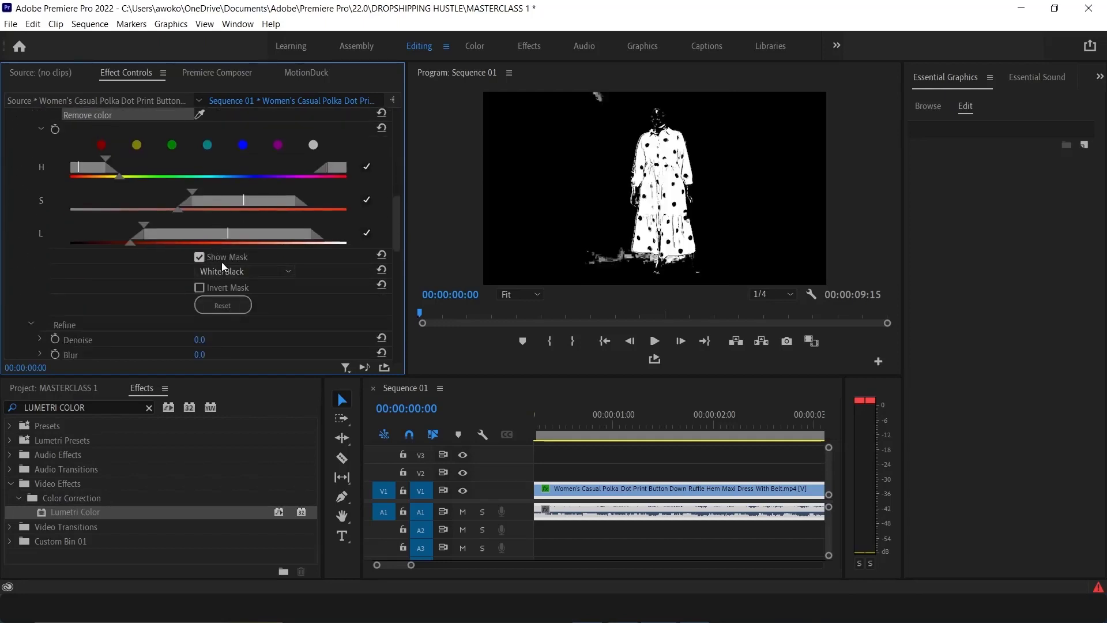
click(222, 261)
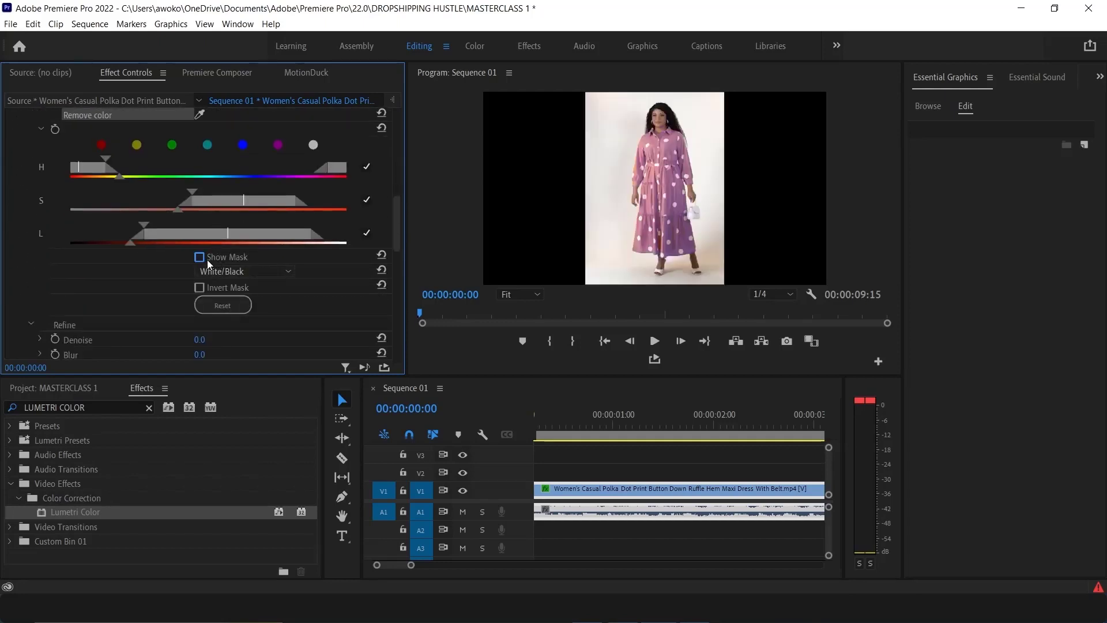
Play back the recoloured dress clip from the start and stop it
click(588, 423)
key(Home)
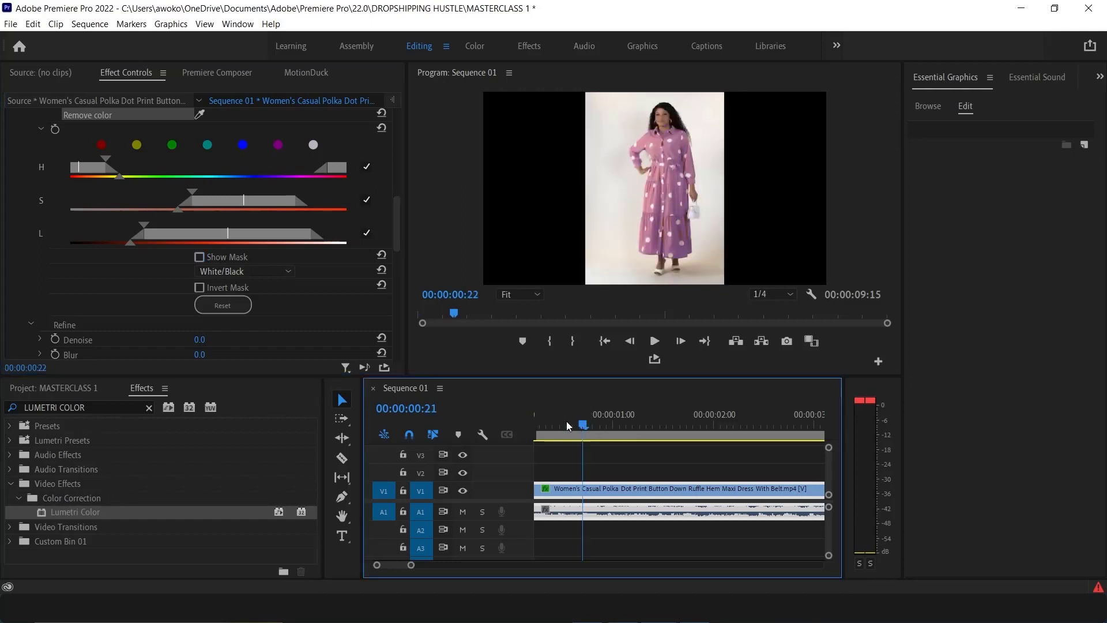
click(654, 340)
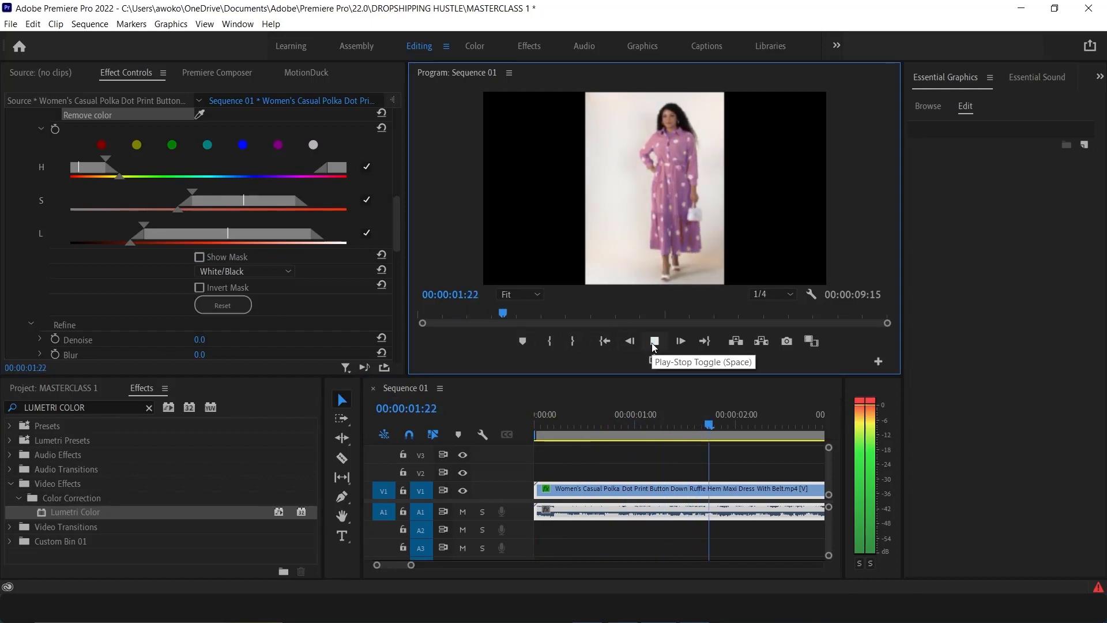
click(654, 341)
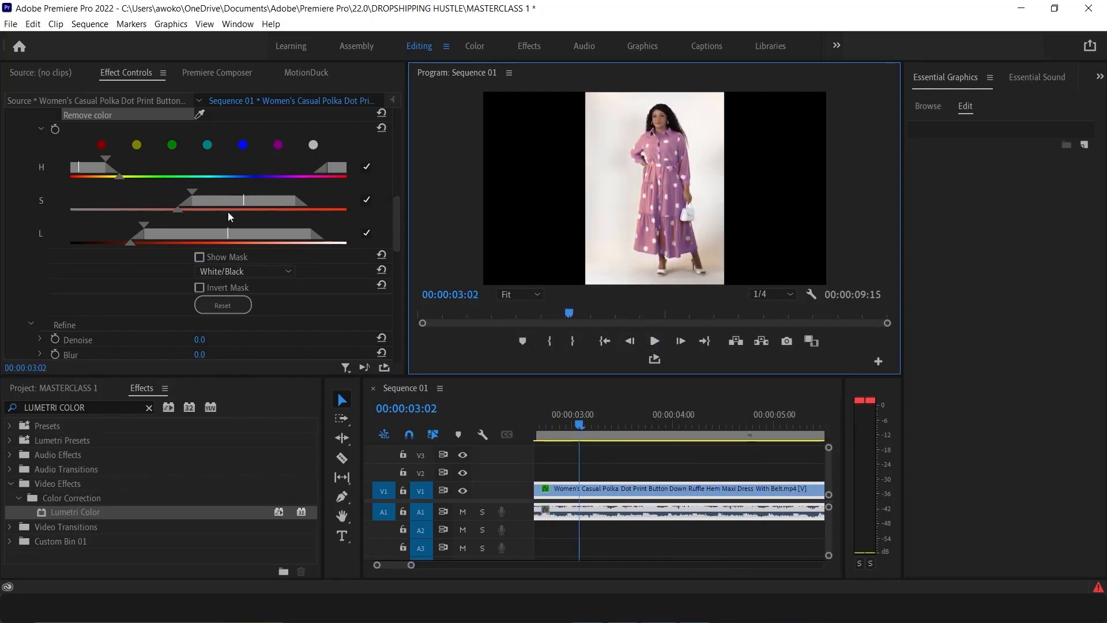
Toggle the Lumetri Color effect off and on to compare the original and recoloured dress, then select the clip
scroll(26, 185, up, 5)
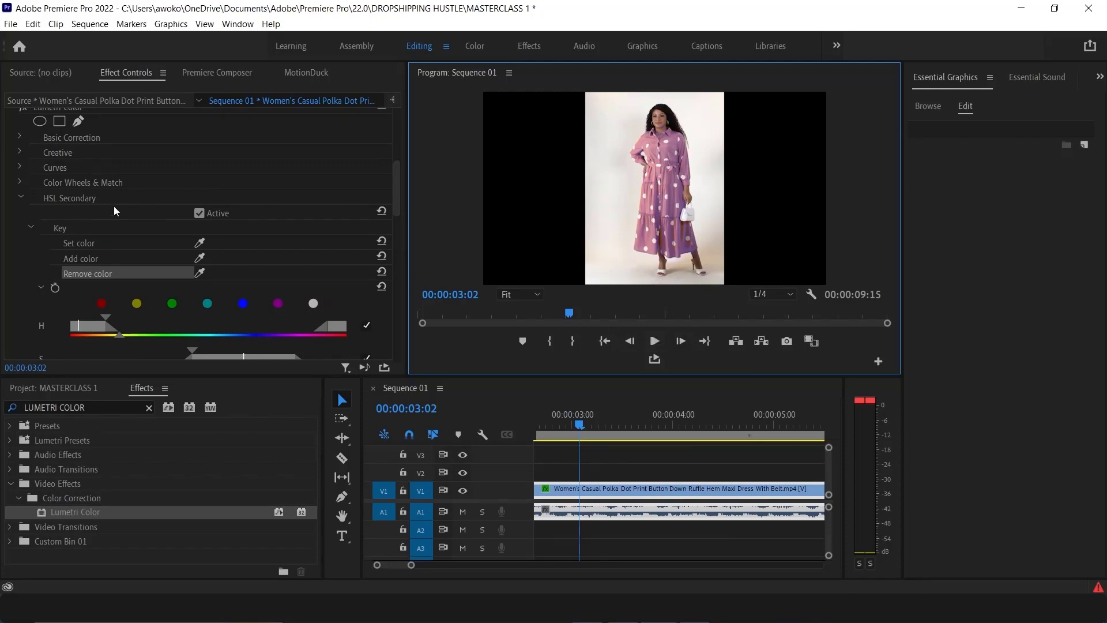
scroll(113, 206, up, 3)
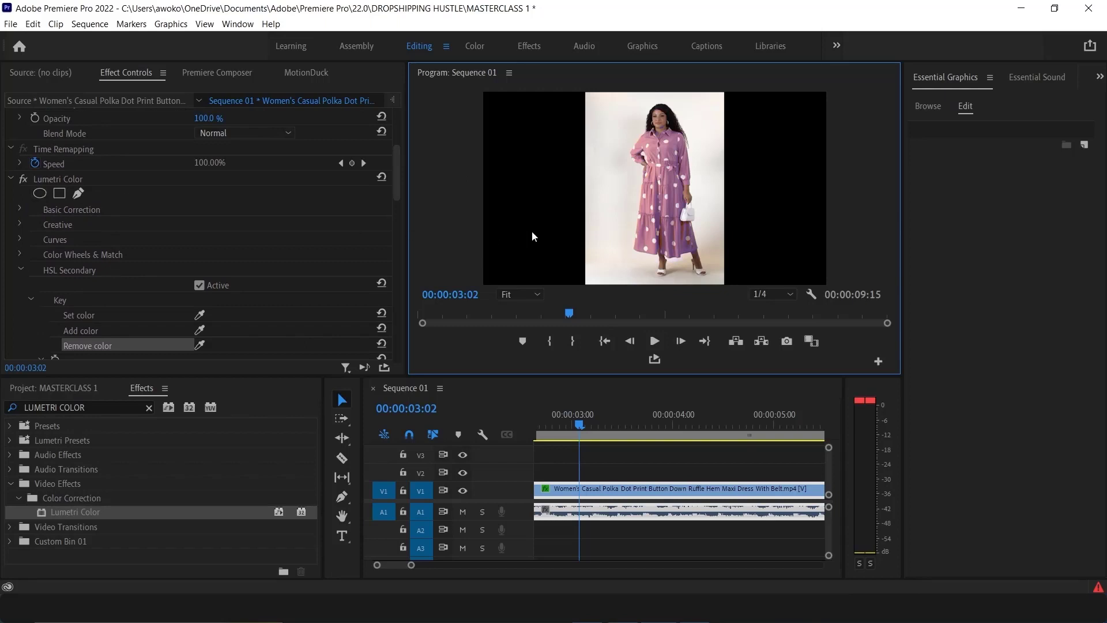
click(24, 179)
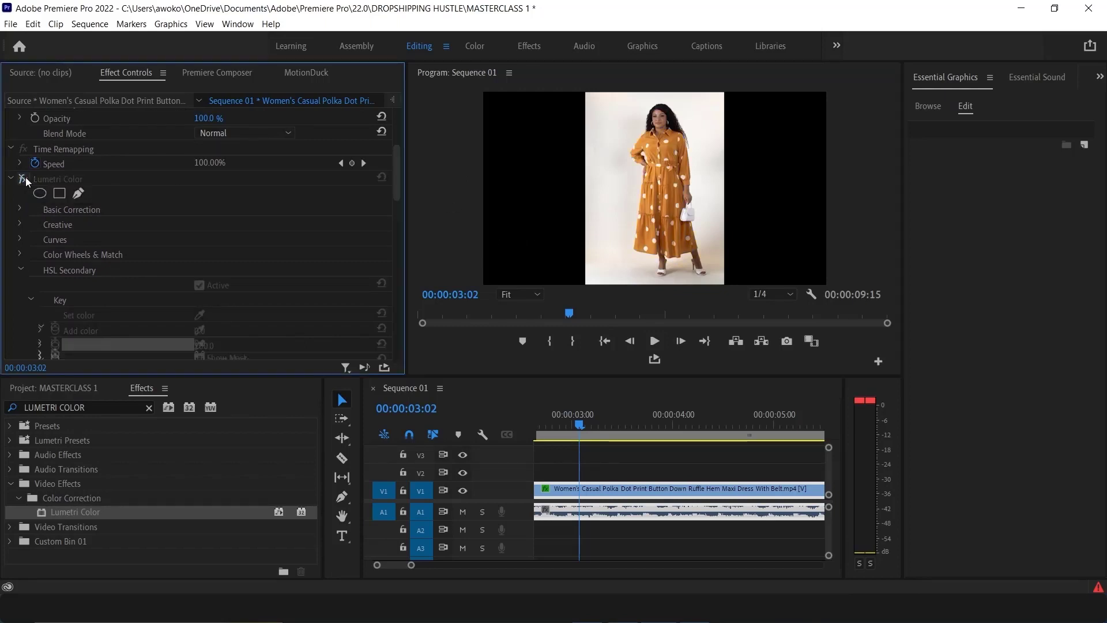
click(25, 178)
click(24, 179)
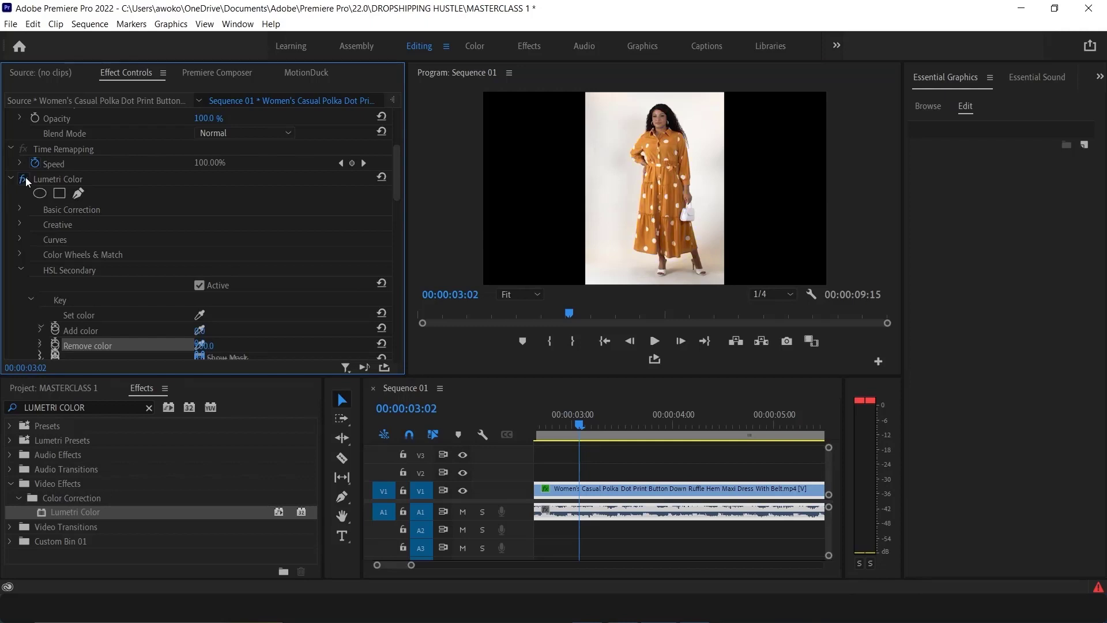
click(25, 179)
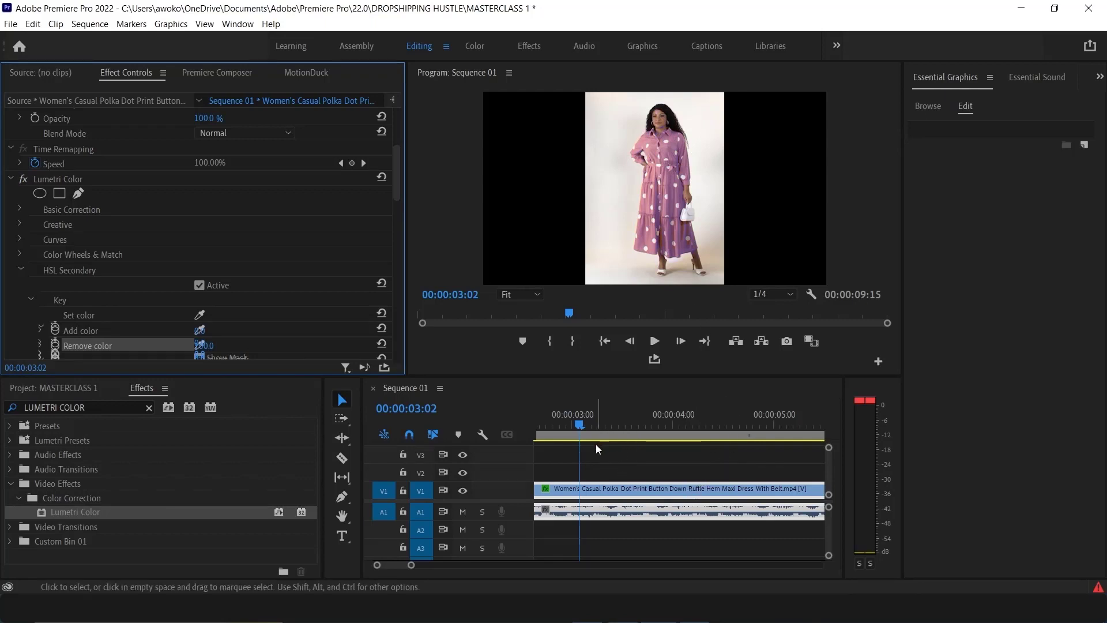
click(605, 487)
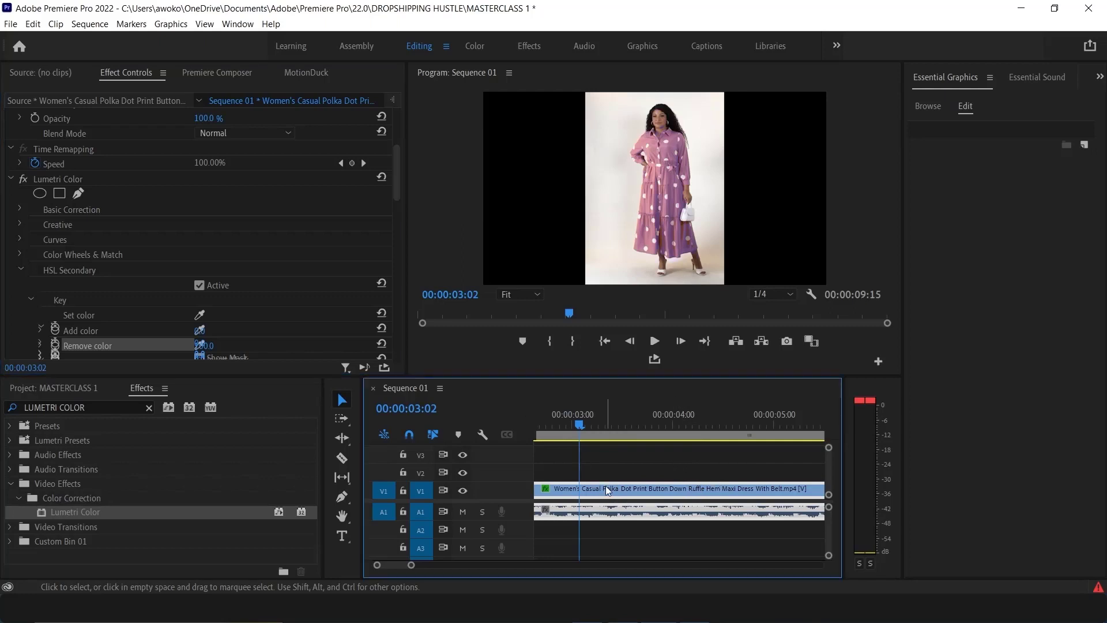